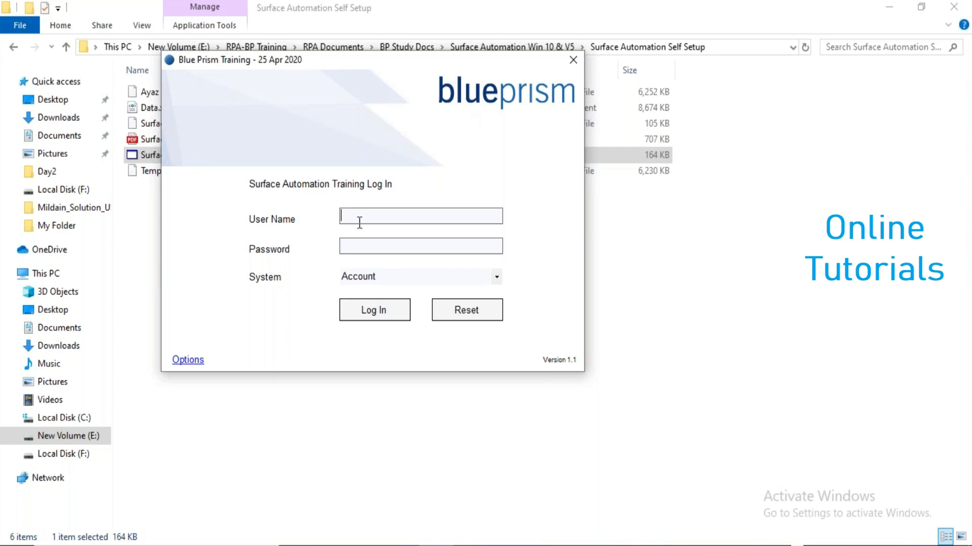
Review the System options Account, Client and Patient, keep Account, and close the login window.
left_click(495, 282)
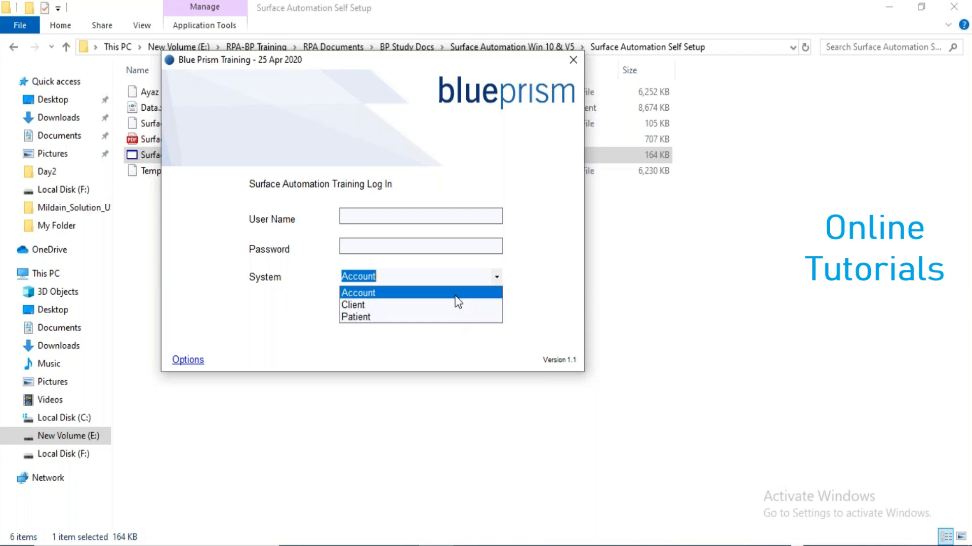
left_click(551, 247)
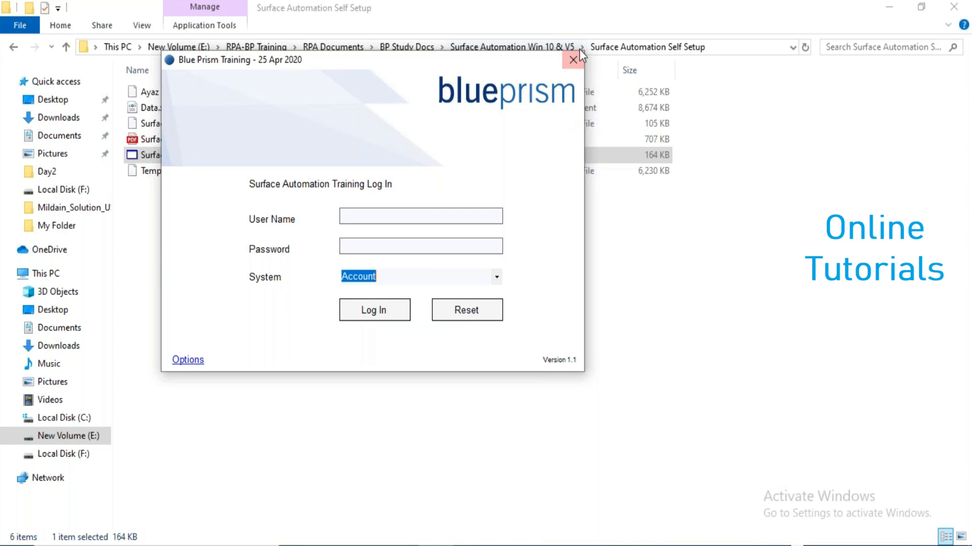
left_click(497, 278)
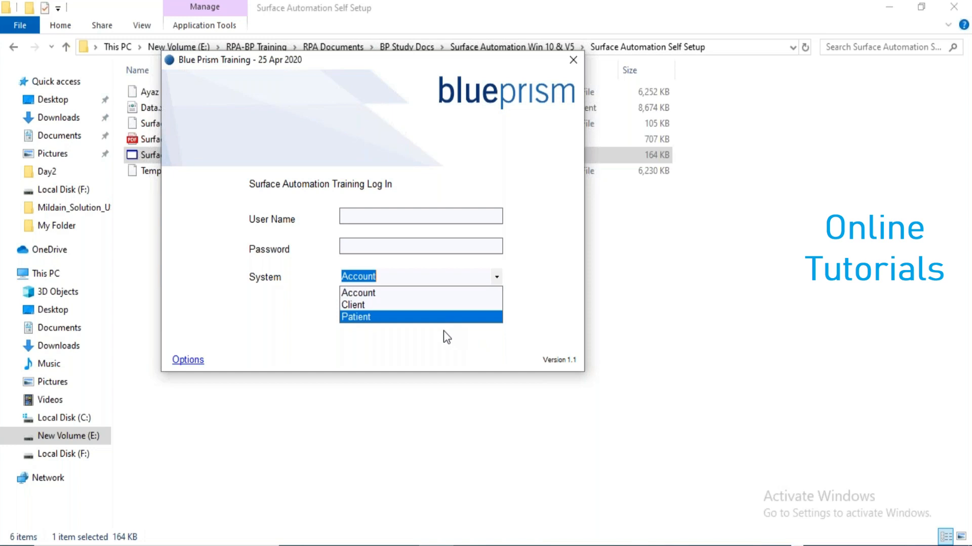
left_click(487, 291)
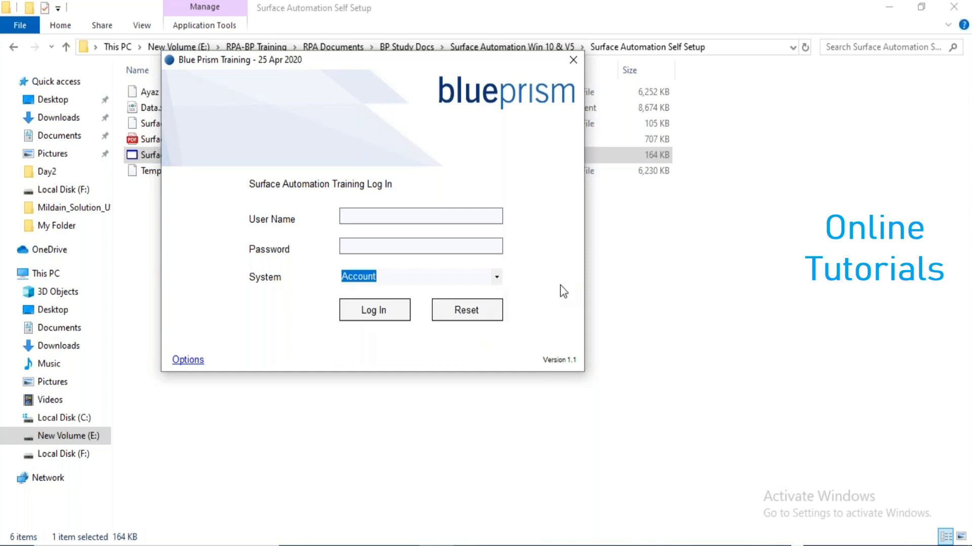
left_click(573, 59)
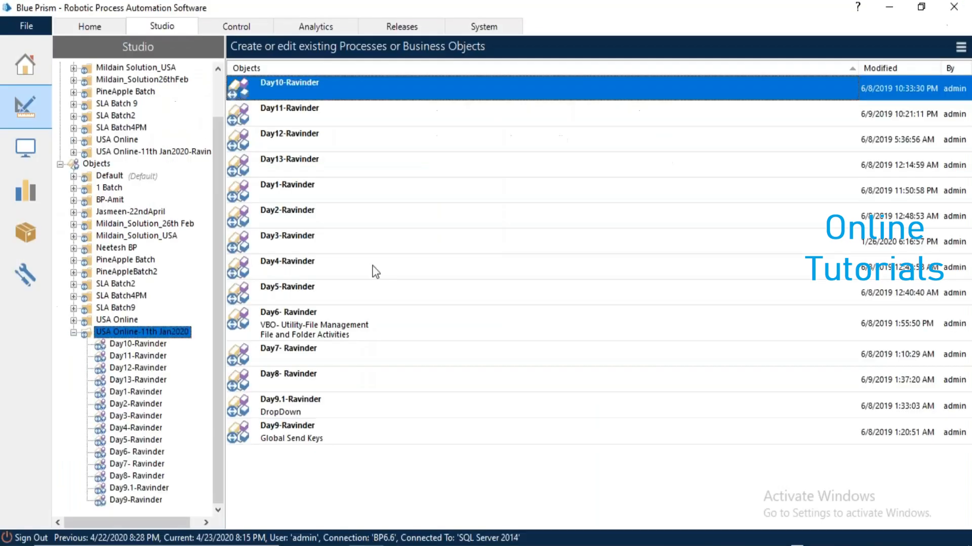
Create the Day14-Ravinder business object in the USA Online-11th Jan2020 group and open it.
right_click(141, 338)
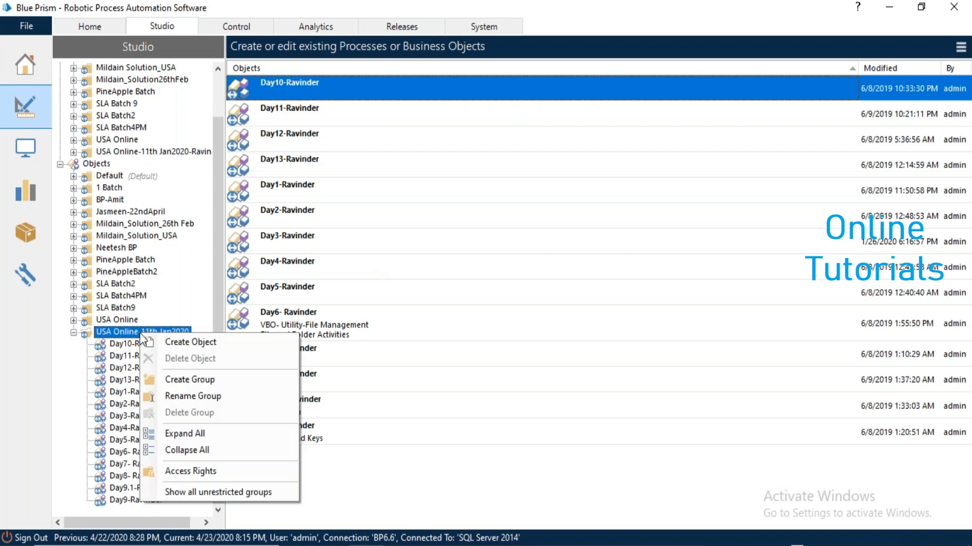
left_click(168, 344)
type("Day14-Ravinder")
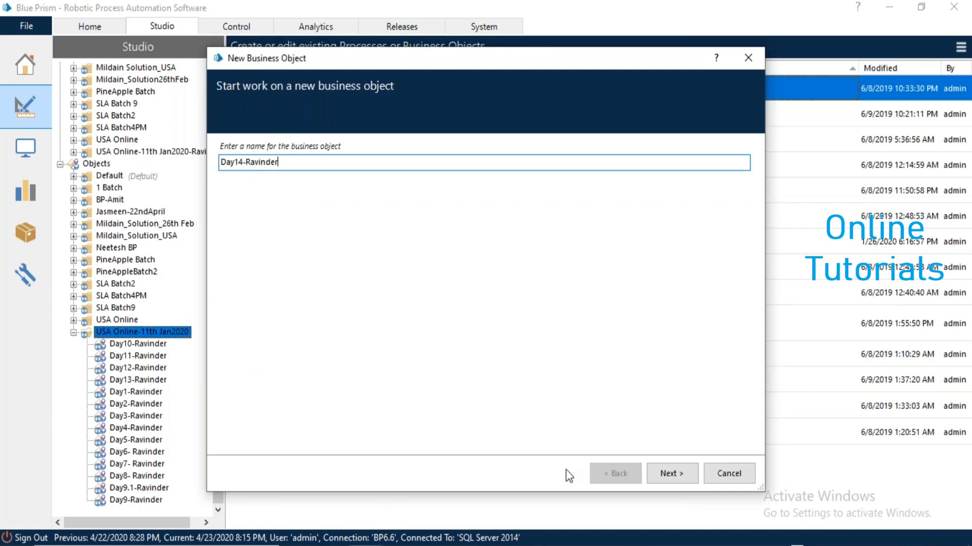
left_click(666, 478)
left_click(665, 477)
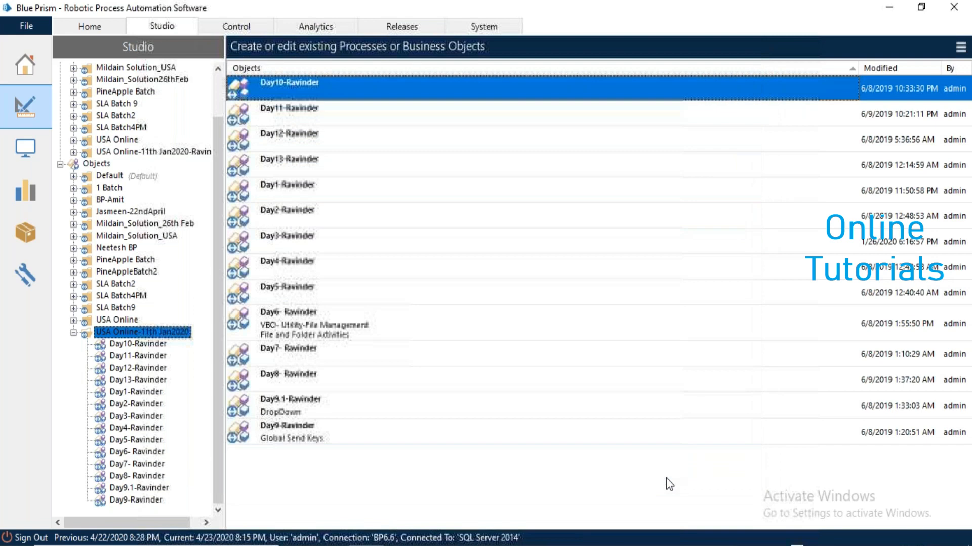
left_click(142, 405)
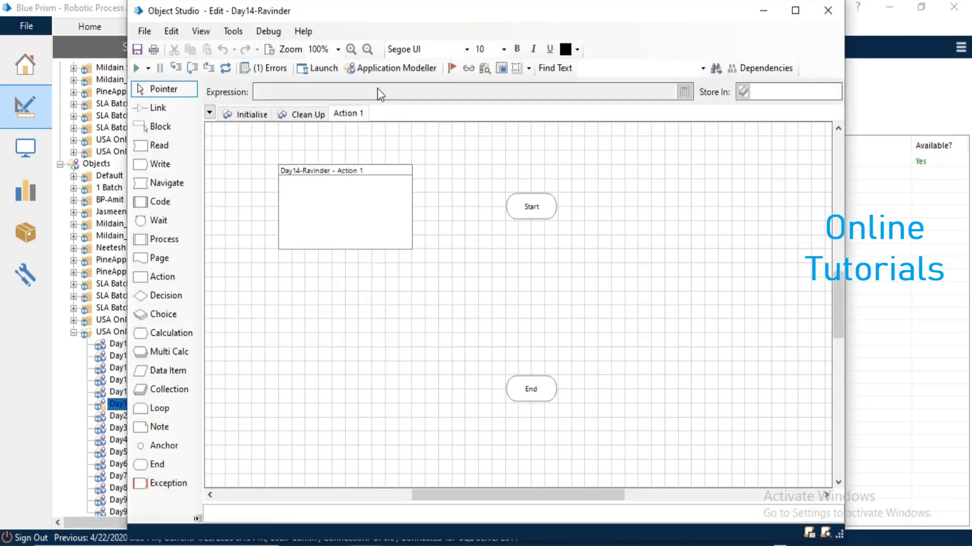
Name the application model SAT Automation as a Windows application launched from an executable.
left_click(380, 70)
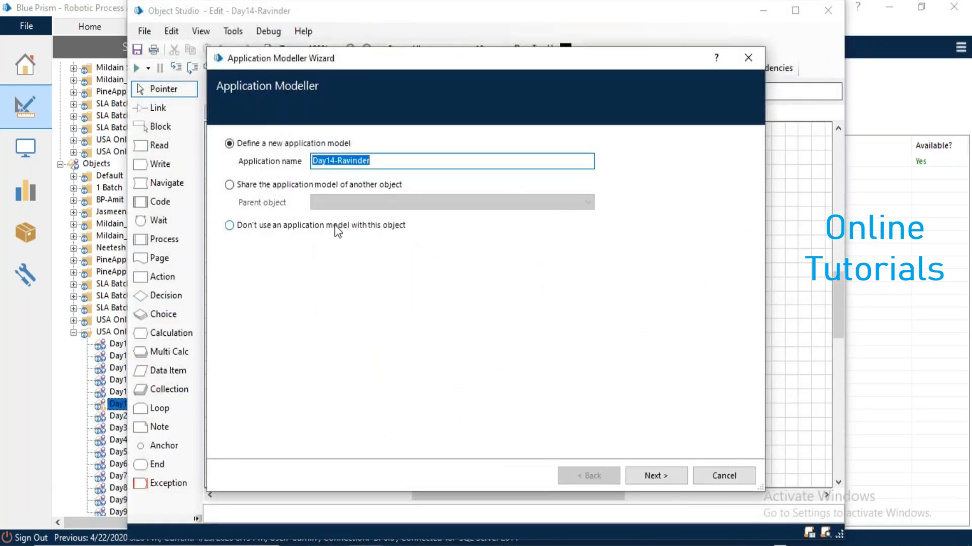
type("SAT")
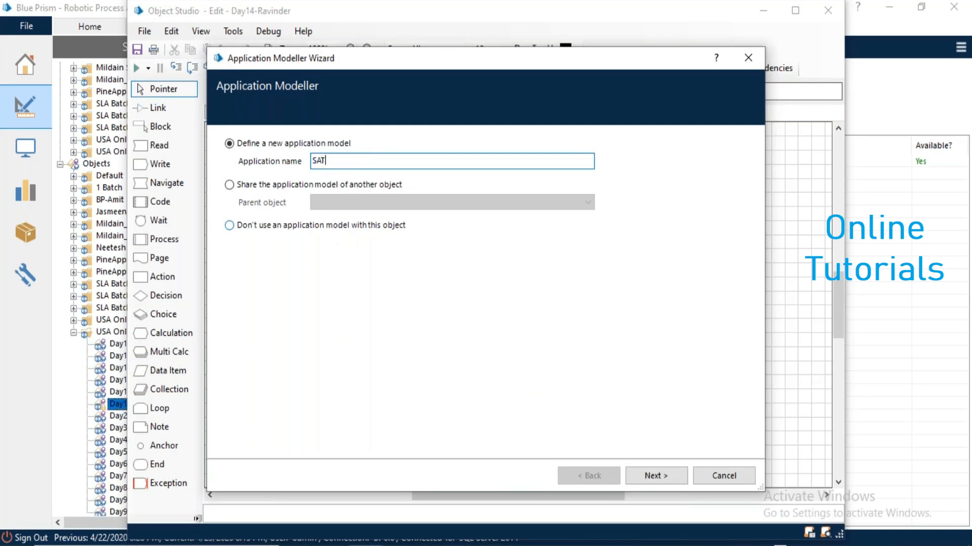
type(" App")
key("BackSpace")
key("BackSpace")
key("BackSpace")
type("utomatio")
left_click(650, 478)
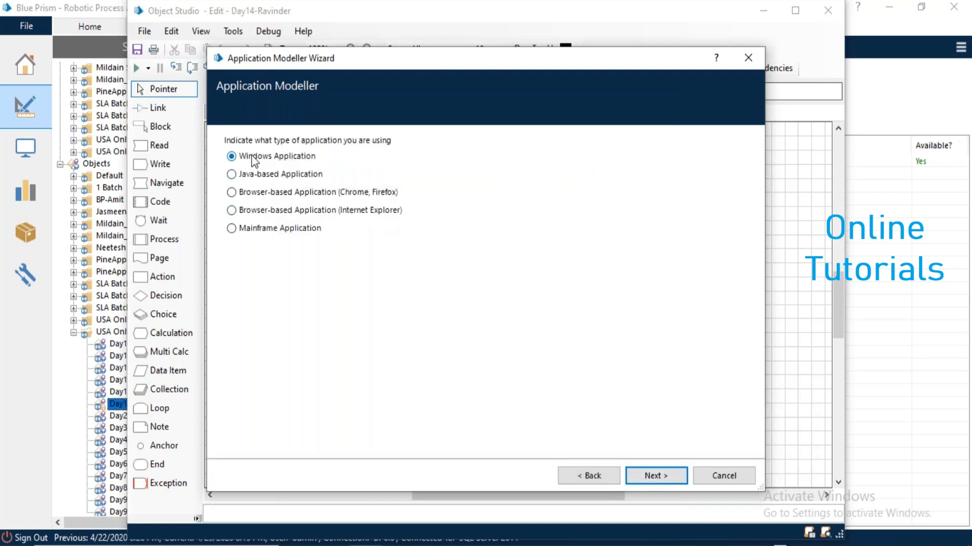
left_click(651, 481)
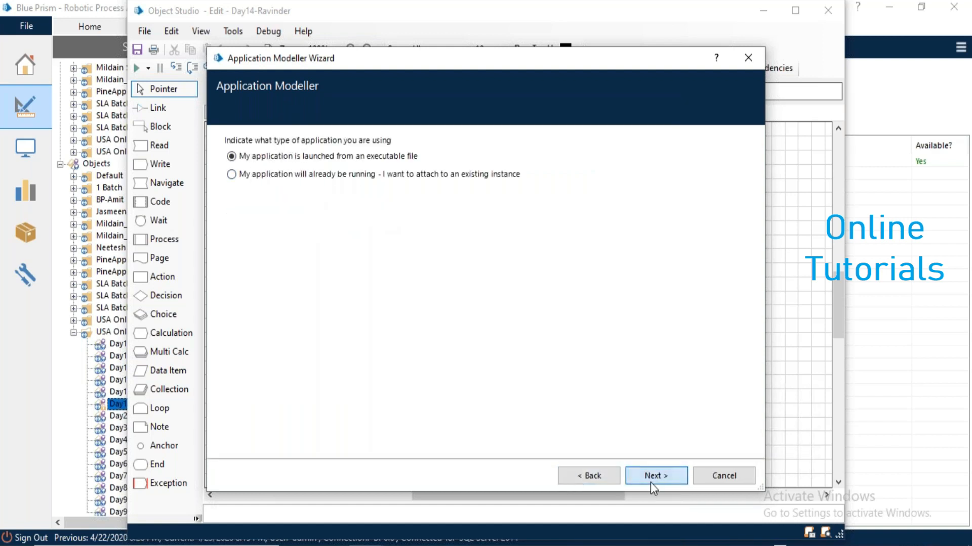
left_click(651, 483)
Select Surface Automation Training.exe from the Surface Automation Self Setup folder as the executable.
left_click(717, 159)
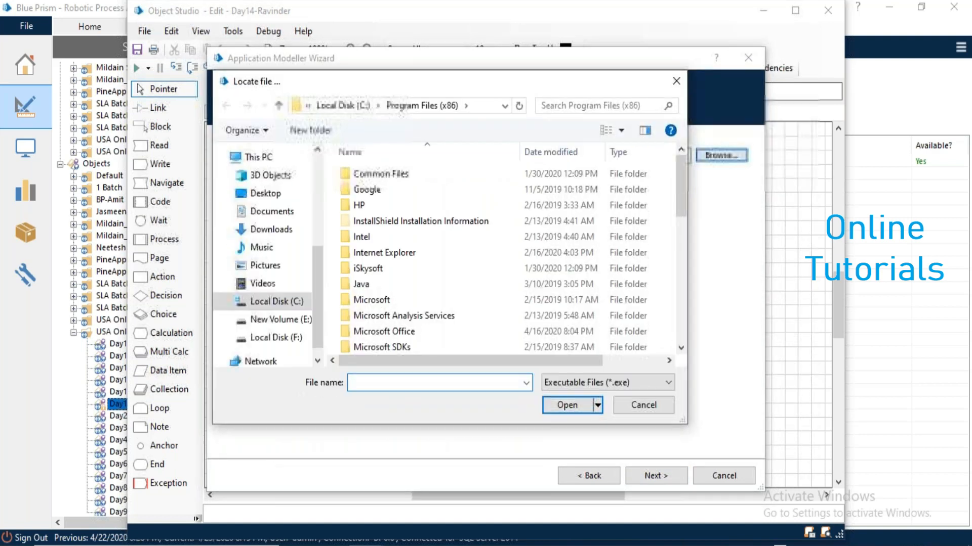
key("alt+Tab")
key("Tab")
key("Tab")
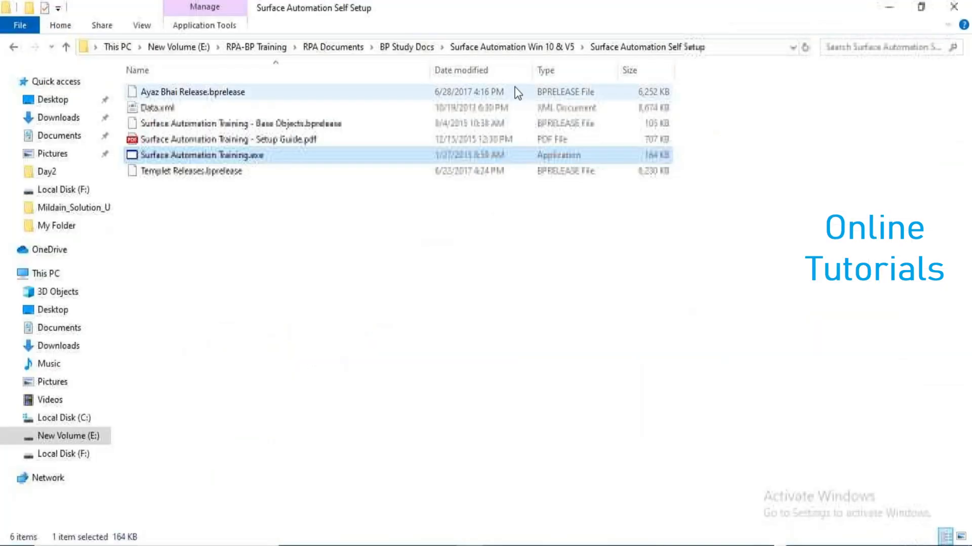
left_click(724, 54)
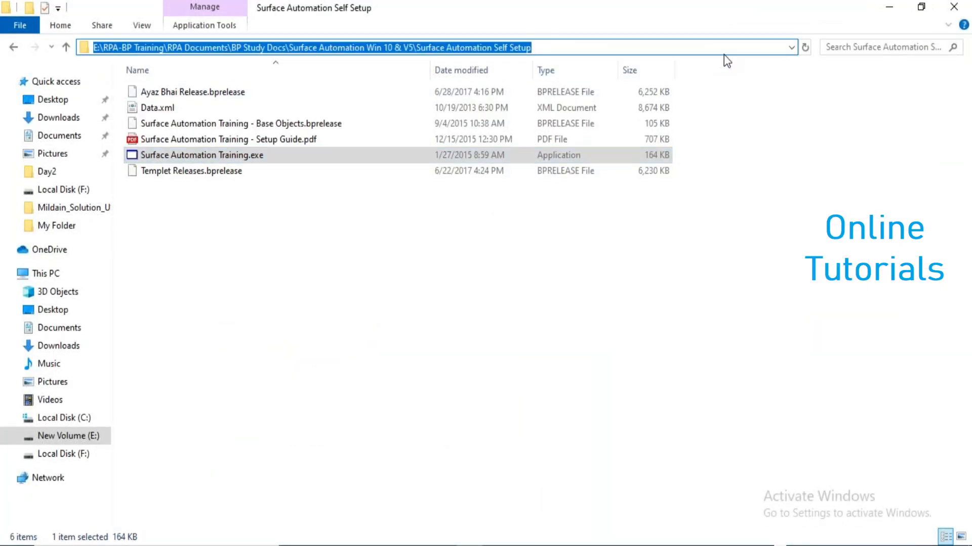
key("Escape")
key("alt+Tab")
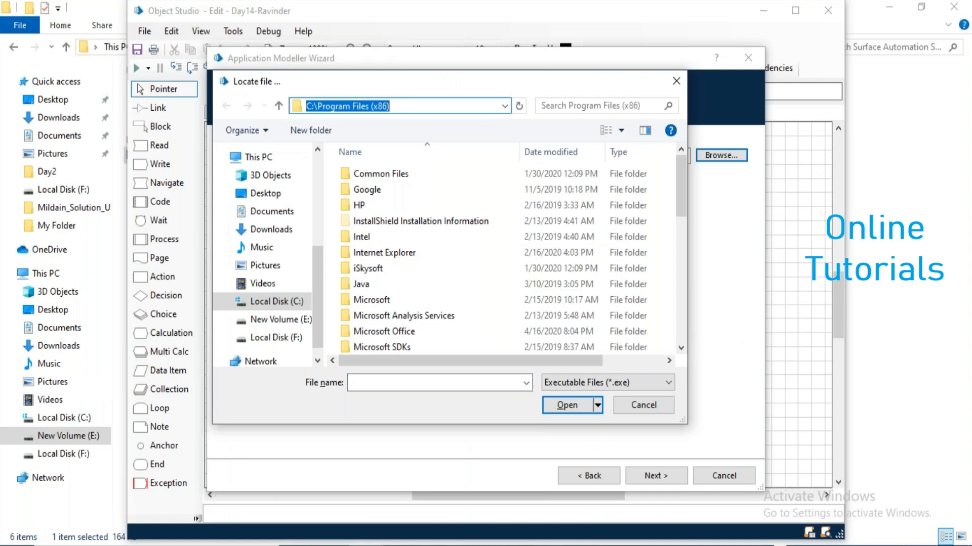
key("ctrl+v")
key("Return")
left_click(427, 174)
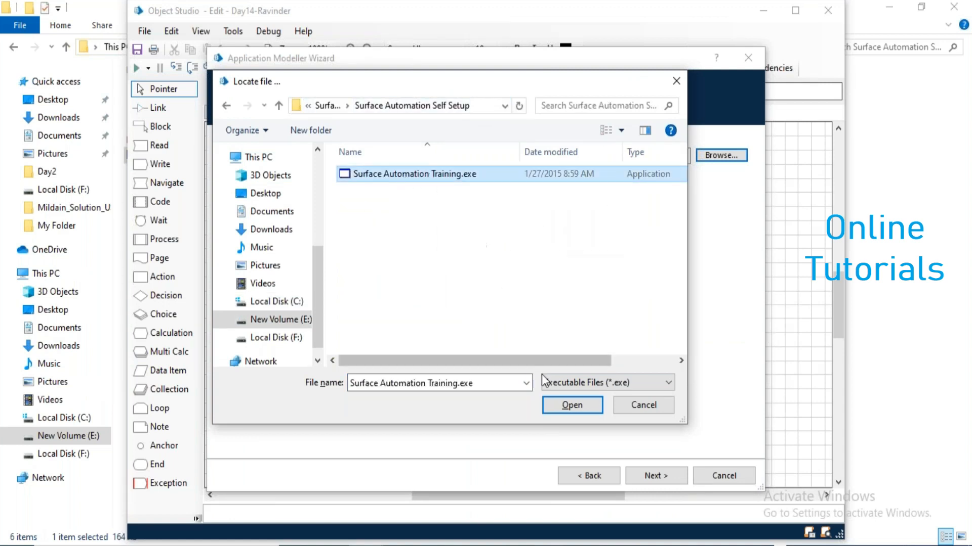
left_click(570, 405)
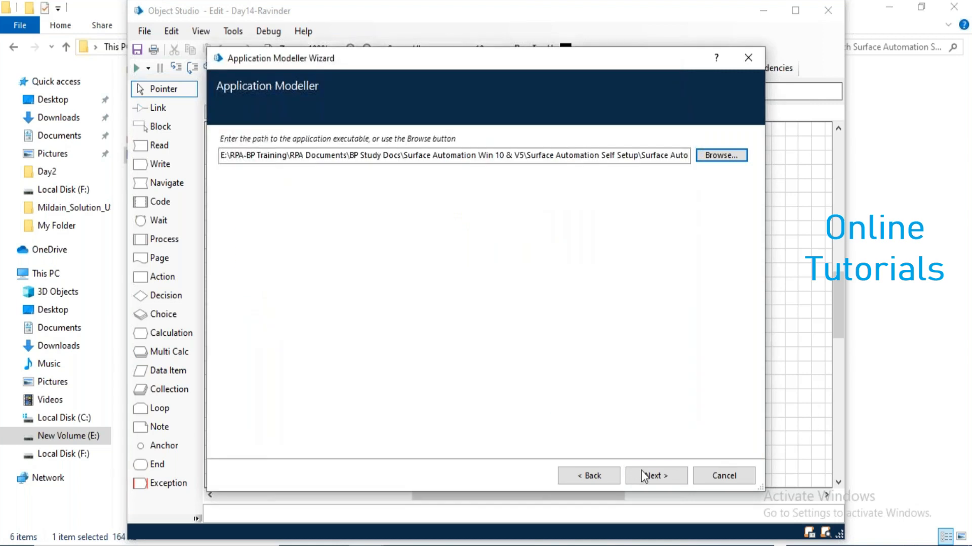
Accept the path and skip the parameters, working directory and non-invasive pages.
left_click(642, 473)
left_click(645, 474)
left_click(644, 475)
left_click(645, 474)
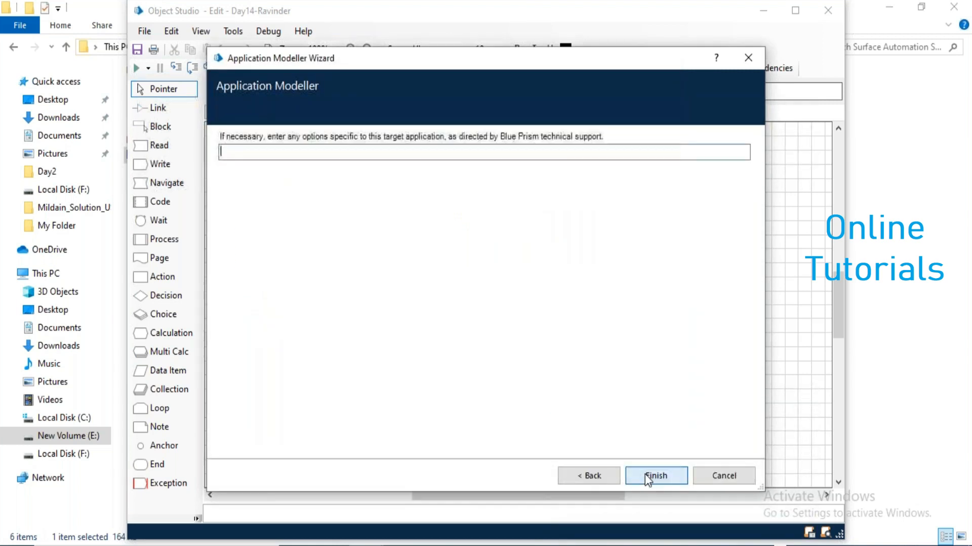
Finish the wizard, launch the training app, and rename Element1 to Login Page.
left_click(644, 475)
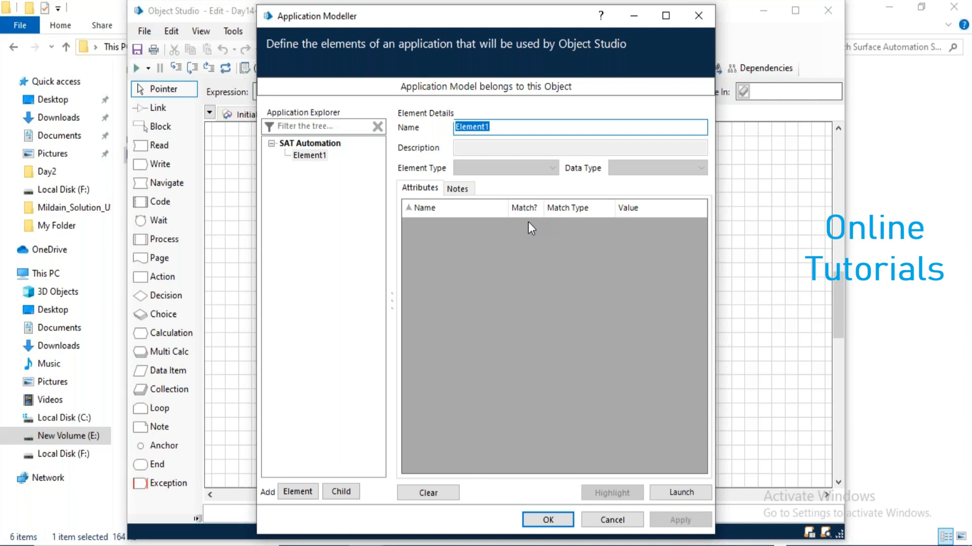
left_click(681, 493)
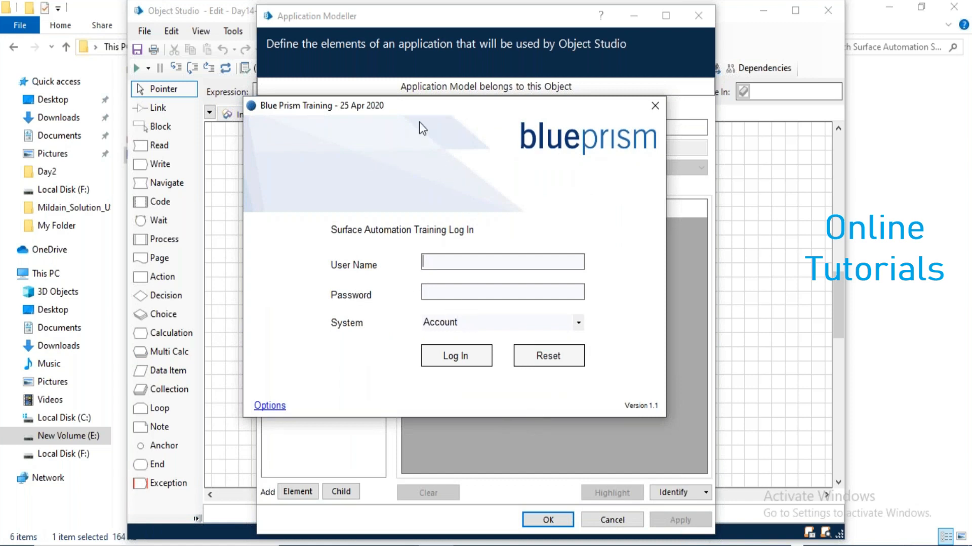
left_click_drag(467, 107, 390, 312)
left_click(514, 127)
left_click_drag(514, 126, 407, 126)
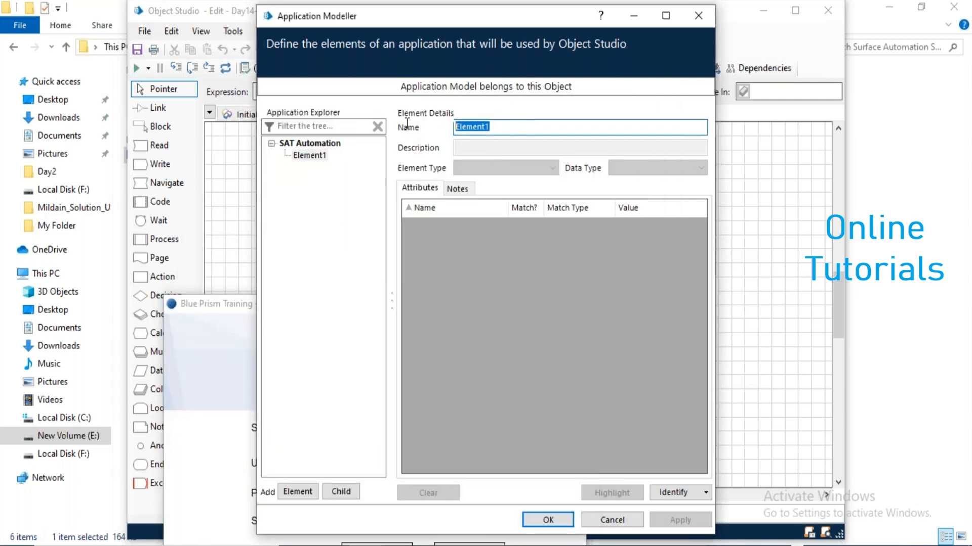
type("Login Page")
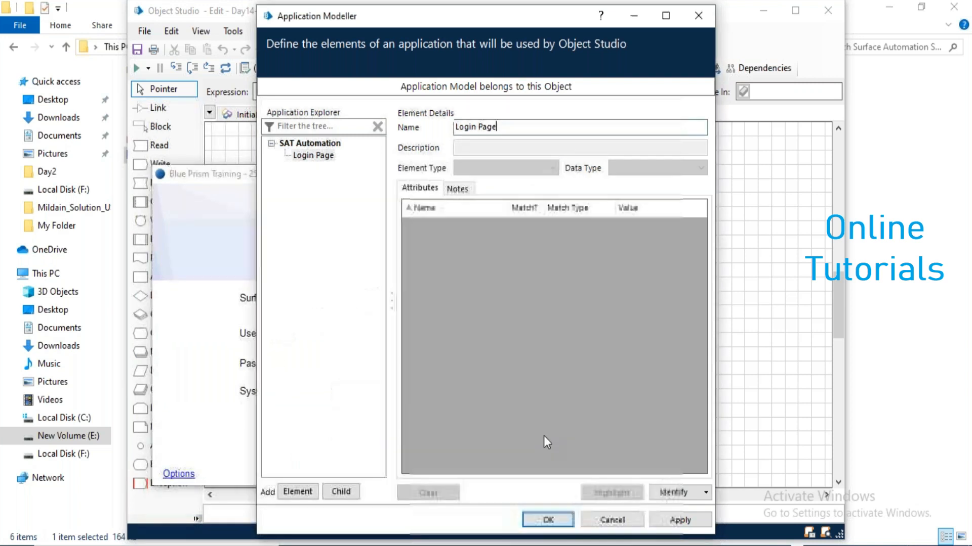
Identify the training app's login window as the Login Page element.
left_click(668, 489)
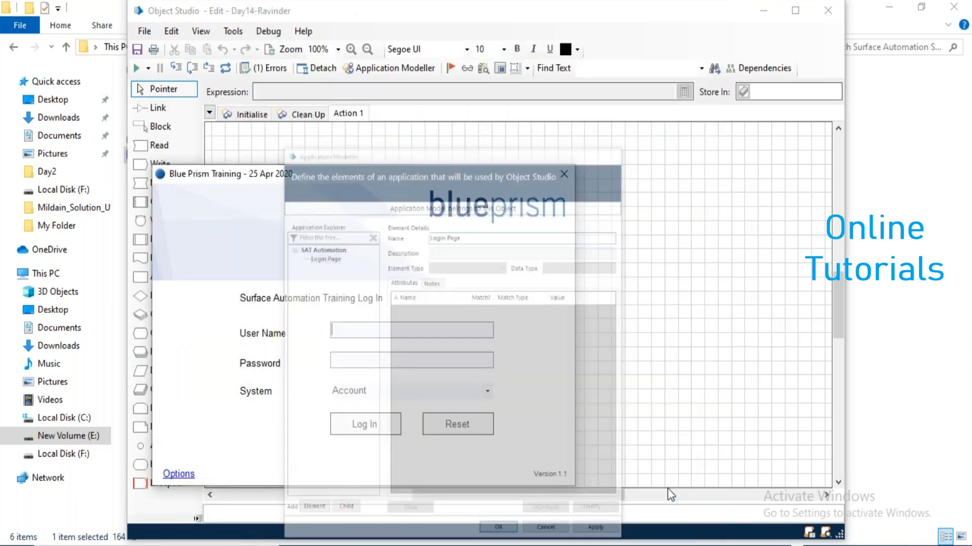
left_click(533, 451, "ctrl")
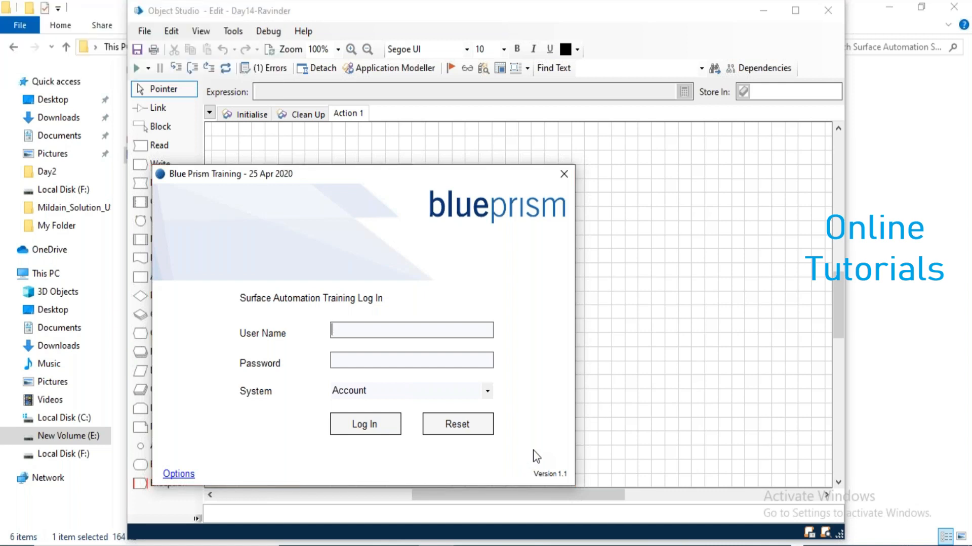
left_click(613, 494)
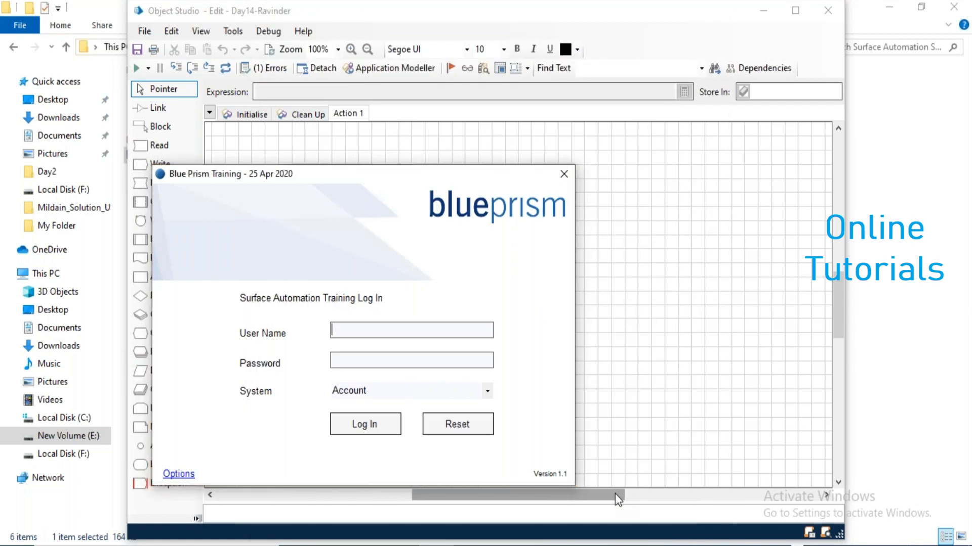
left_click(313, 155)
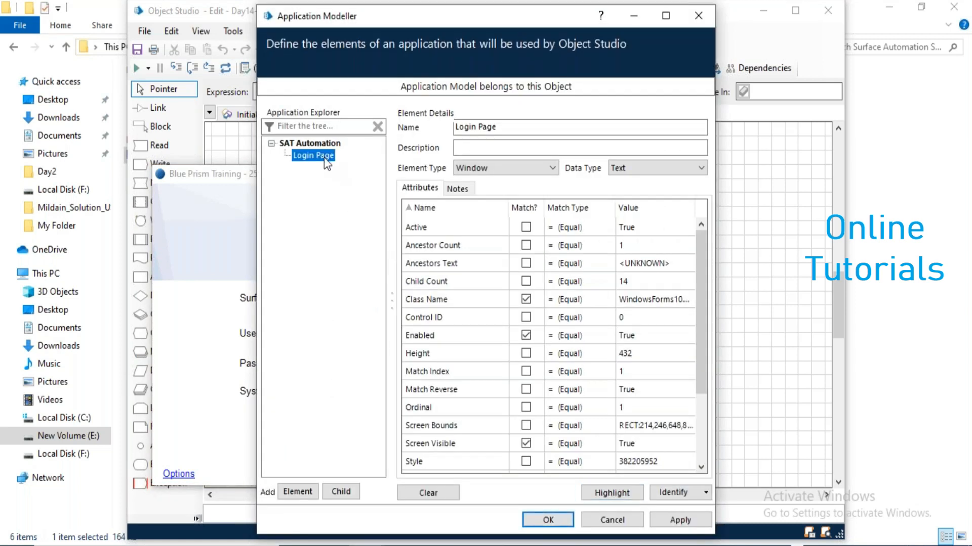
Add a UserName child element under Login Page, captured from the User Name field.
left_click(344, 491)
type("user")
key("BackSpace")
key("BackSpace")
key("BackSpace")
key("BackSpace")
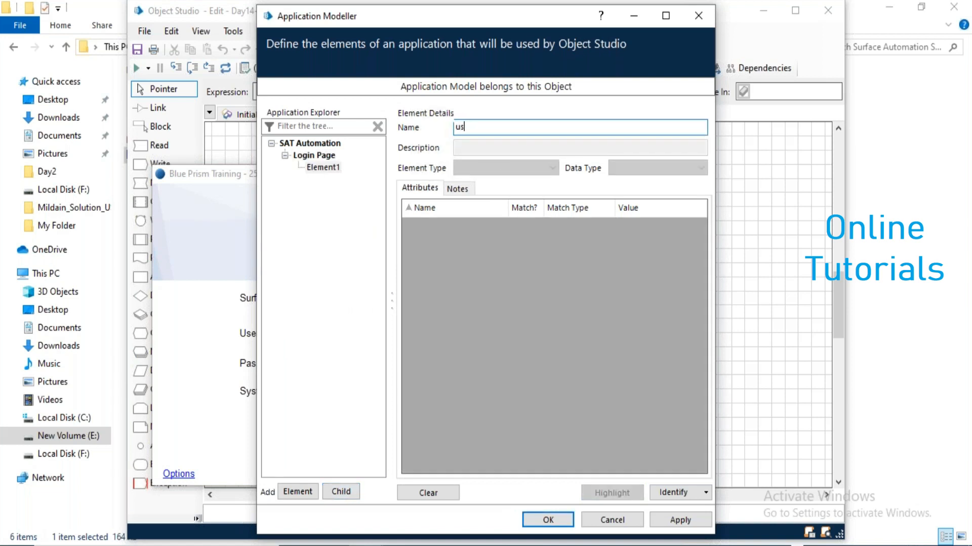
type("UserName")
left_click(669, 492)
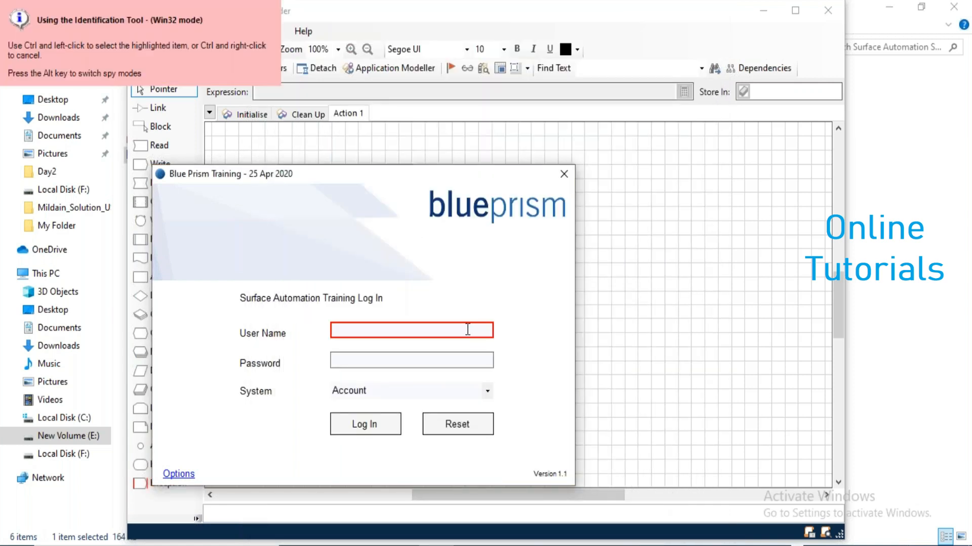
left_click(467, 329, "ctrl")
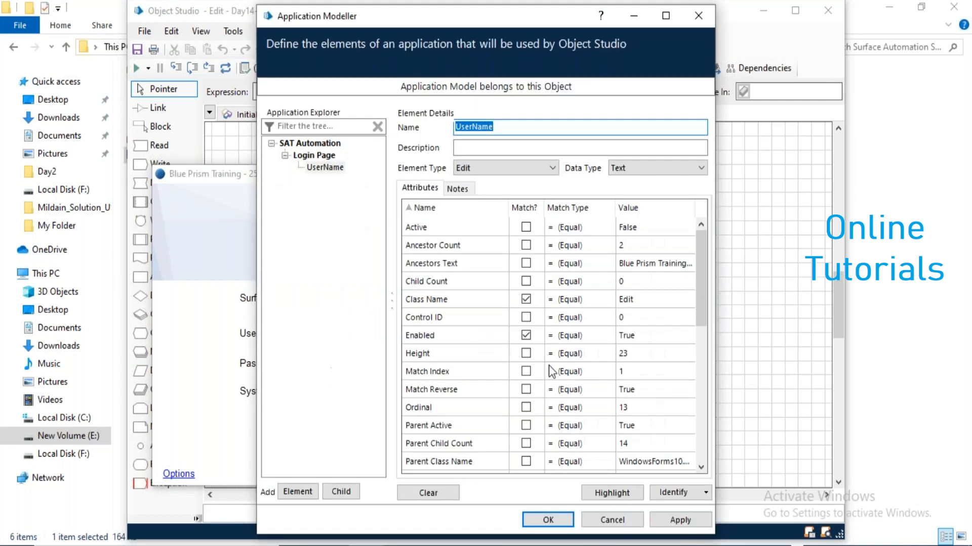
Resolve the multiple matches by matching UserName on Match Index 2 and verifying it.
left_click(623, 498)
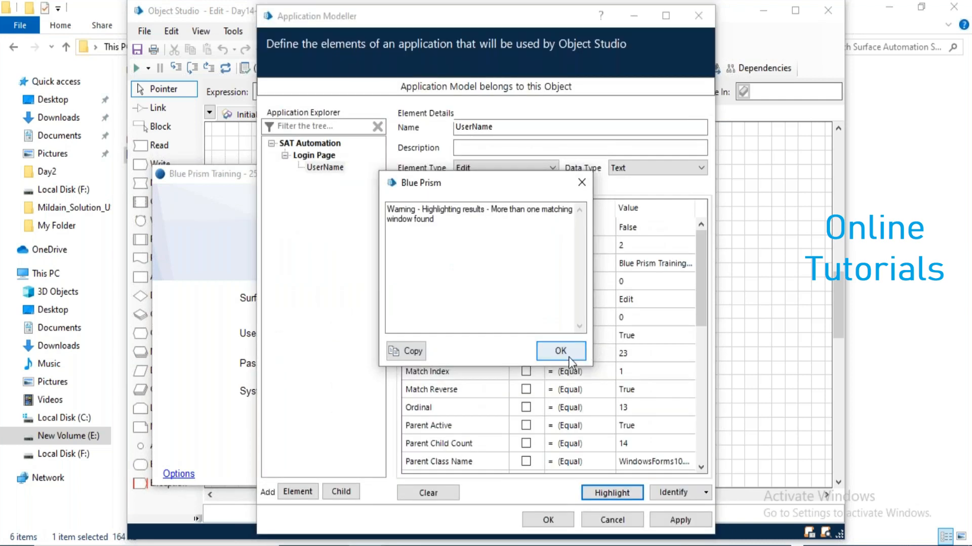
left_click(561, 354)
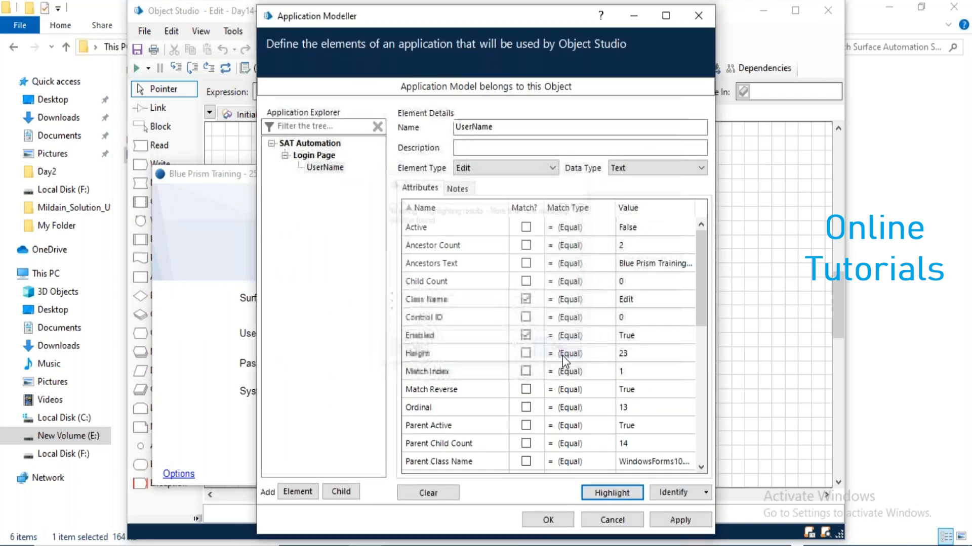
left_click(527, 372)
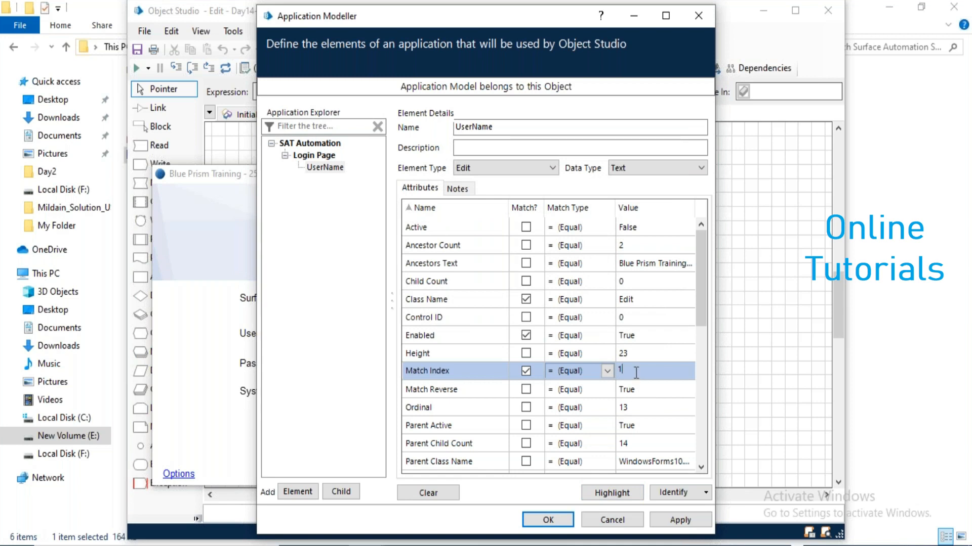
left_click(614, 499)
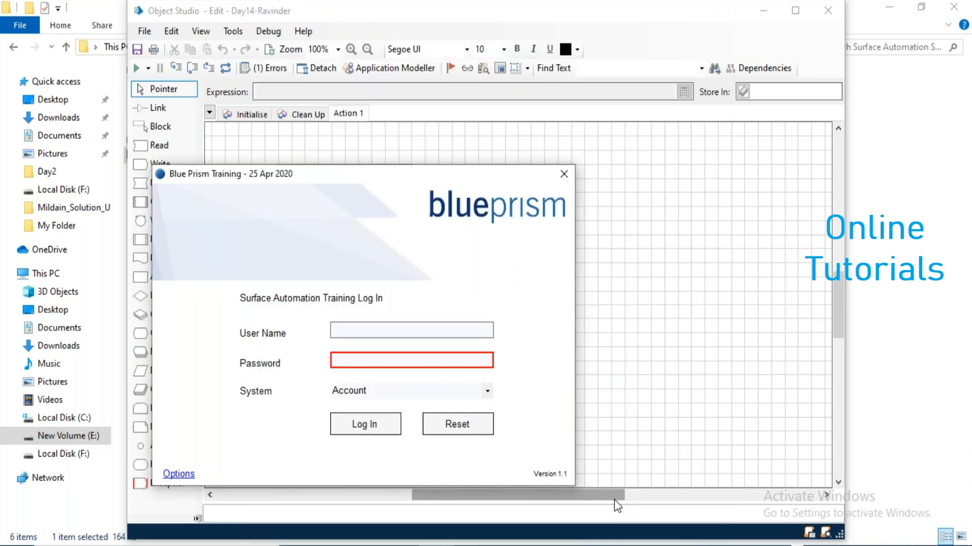
type("2")
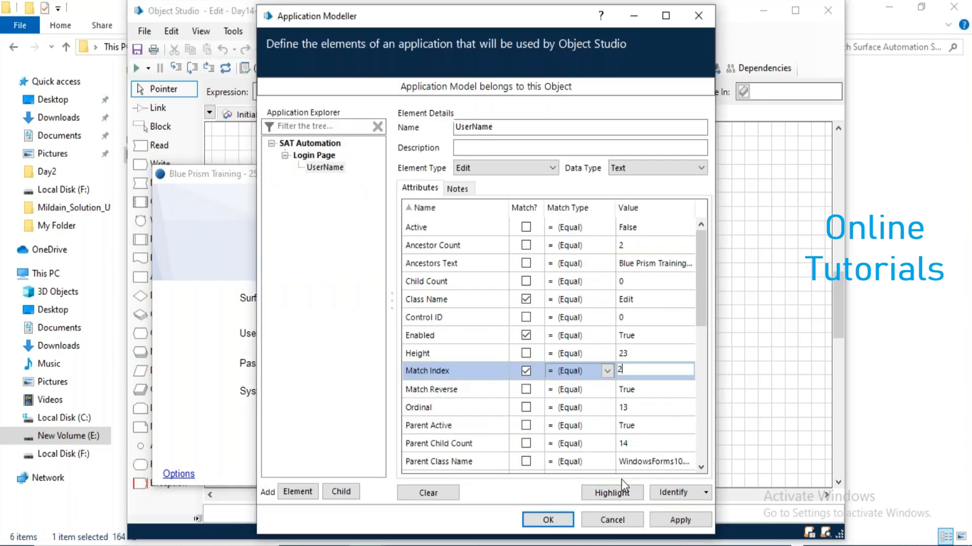
left_click(612, 492)
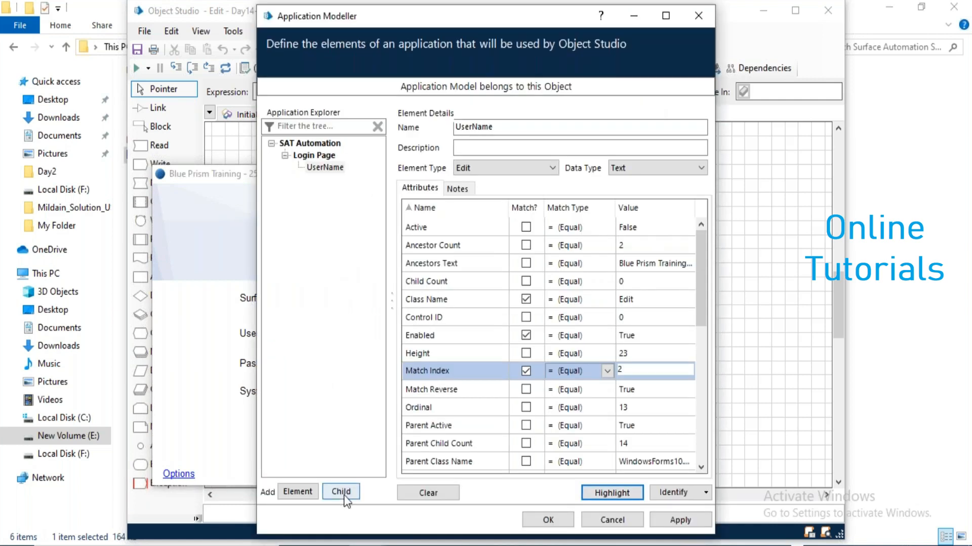
Add a Password element captured from the Password field, matched on Match Index.
left_click(310, 496)
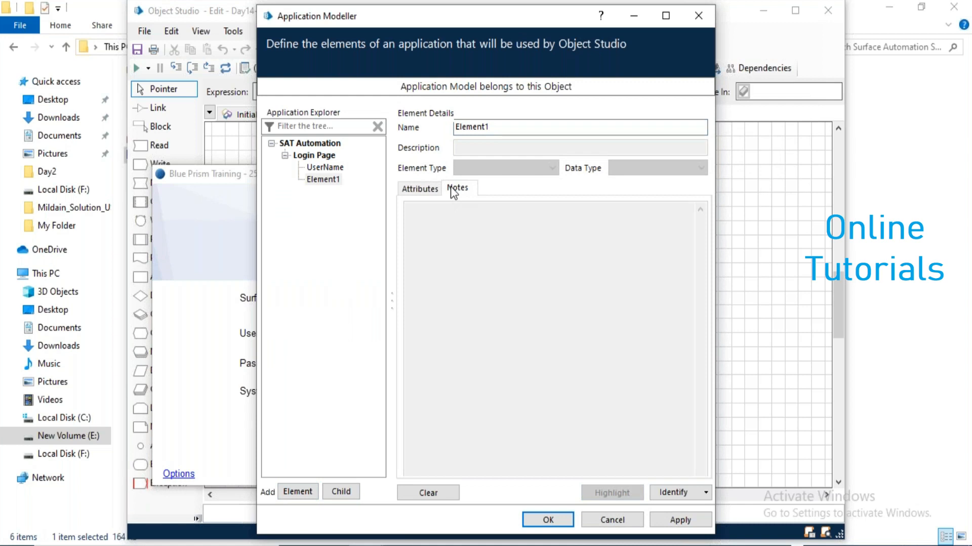
left_click_drag(520, 126, 388, 125)
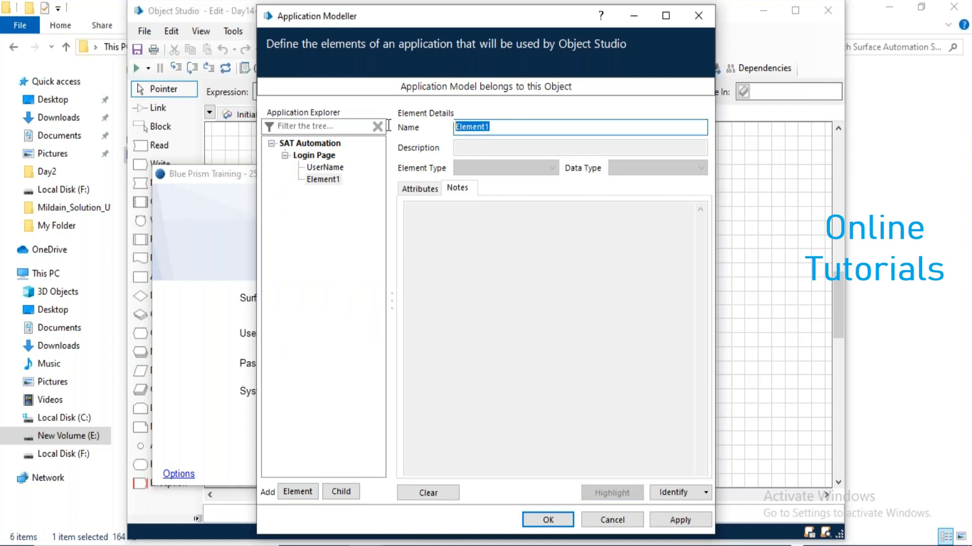
type("Password")
left_click(678, 492)
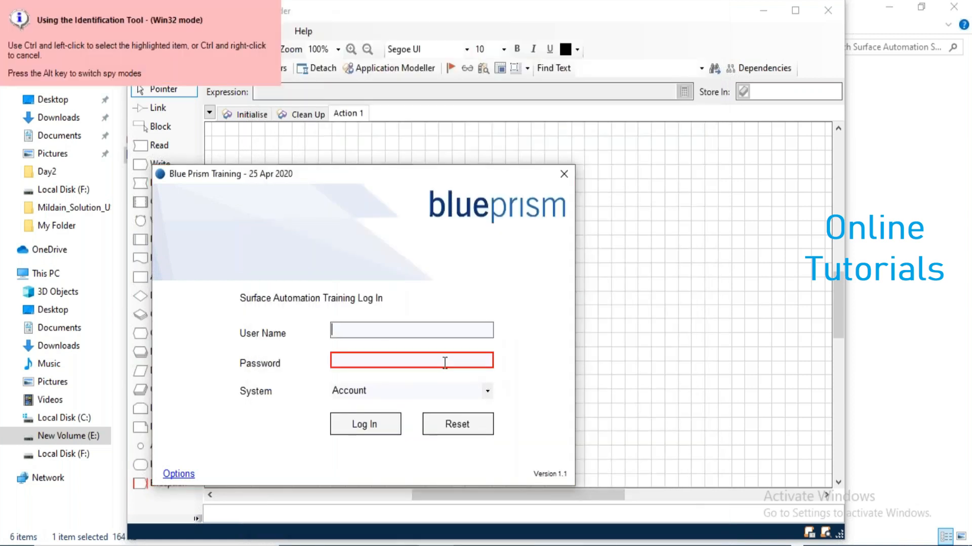
left_click(445, 362, "ctrl")
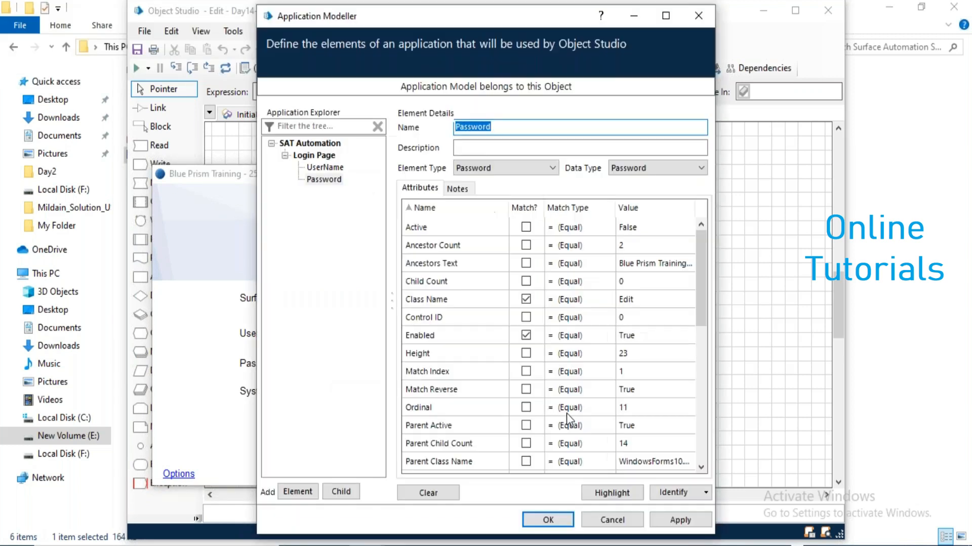
left_click(526, 371)
left_click(603, 494)
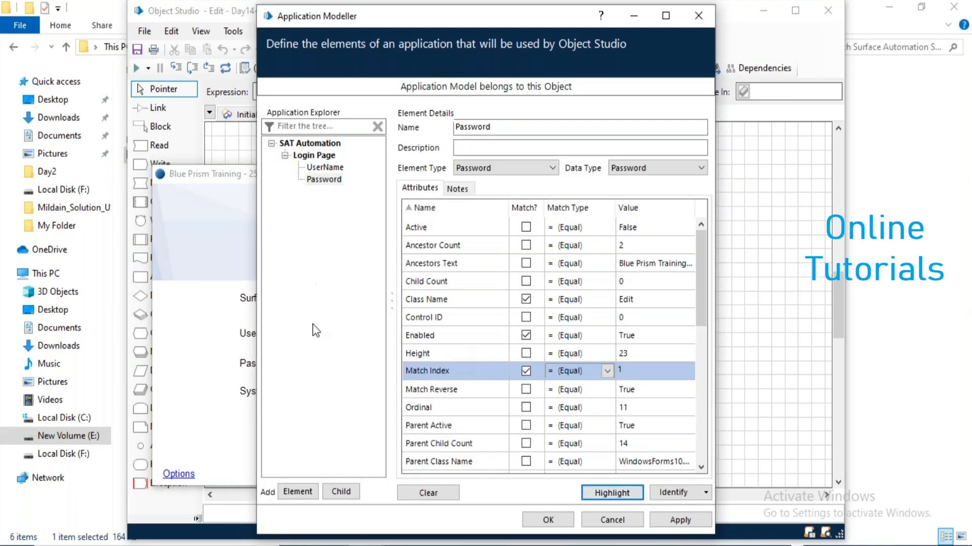
left_click(300, 491)
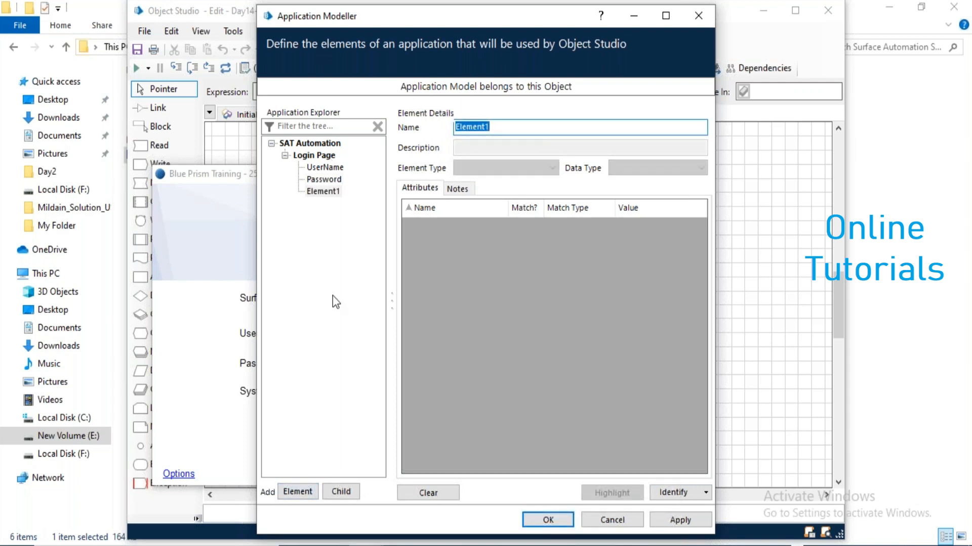
Capture the System combo box as SystemDD, then add a new element named Login Button.
type("Sys")
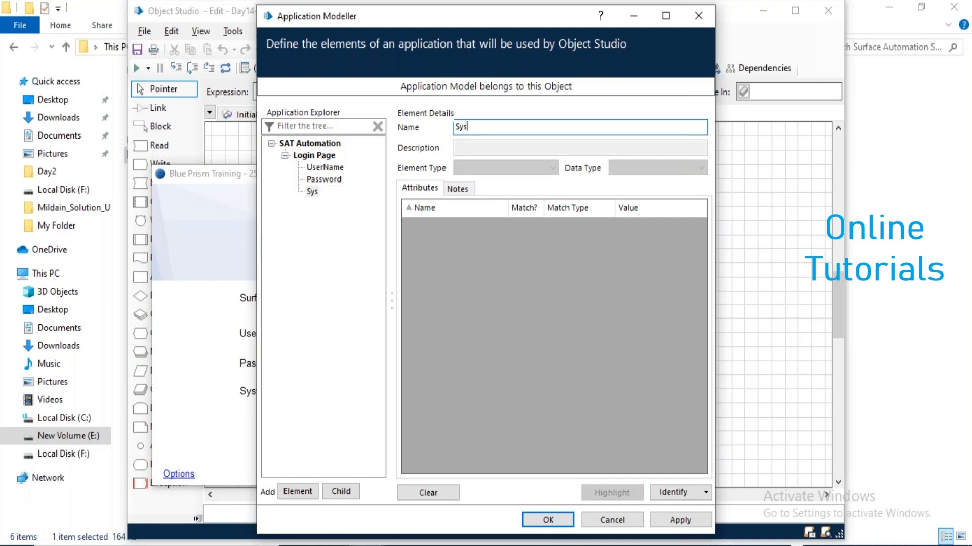
type("temDD")
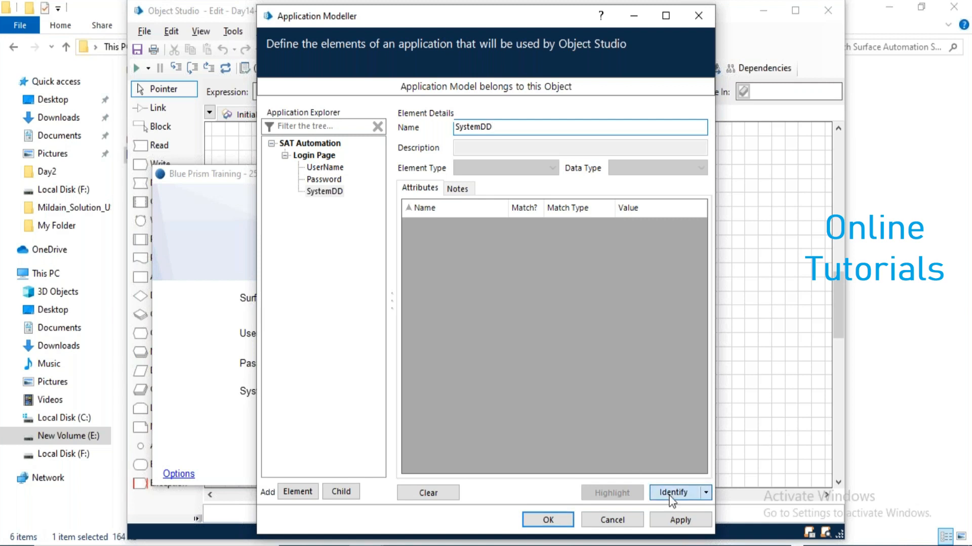
left_click(671, 496)
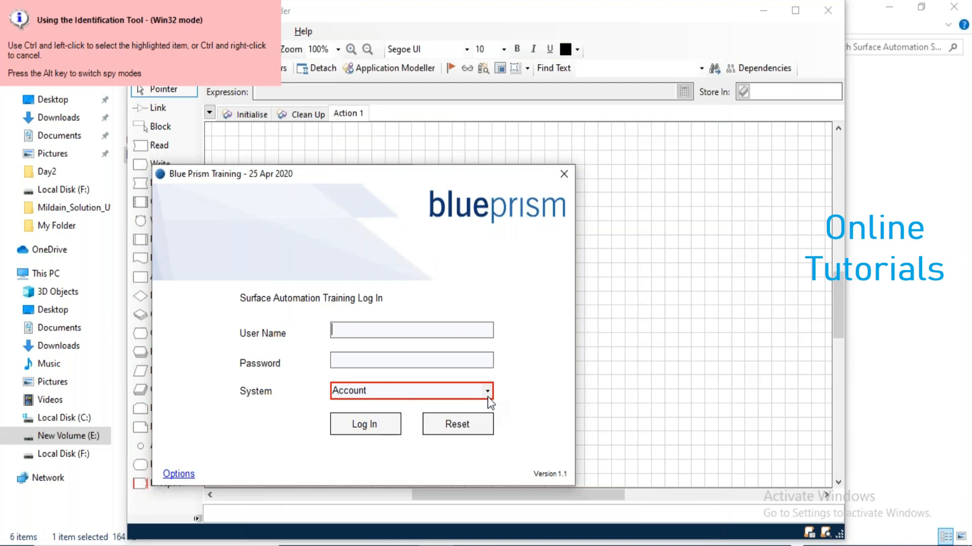
left_click(488, 397, "ctrl")
left_click(607, 499)
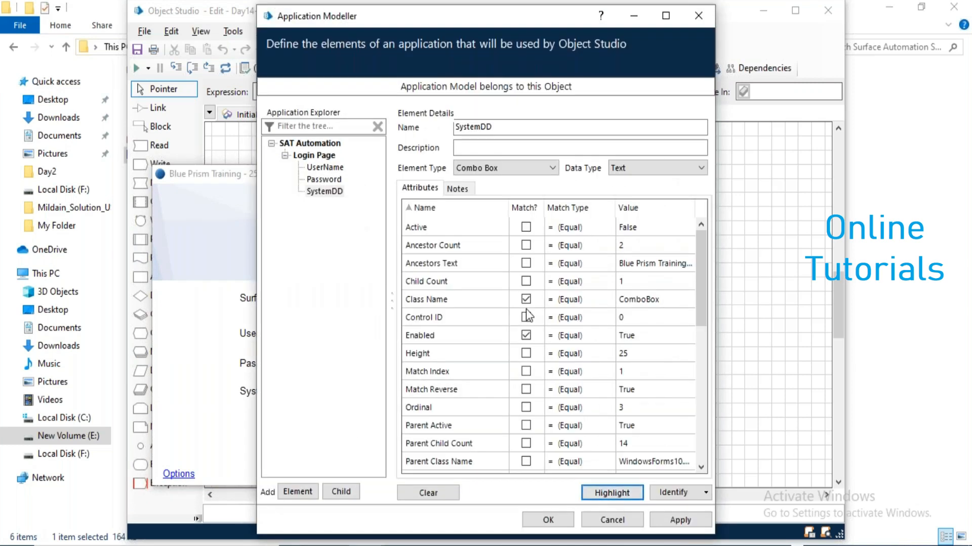
left_click(304, 494)
type("Logi")
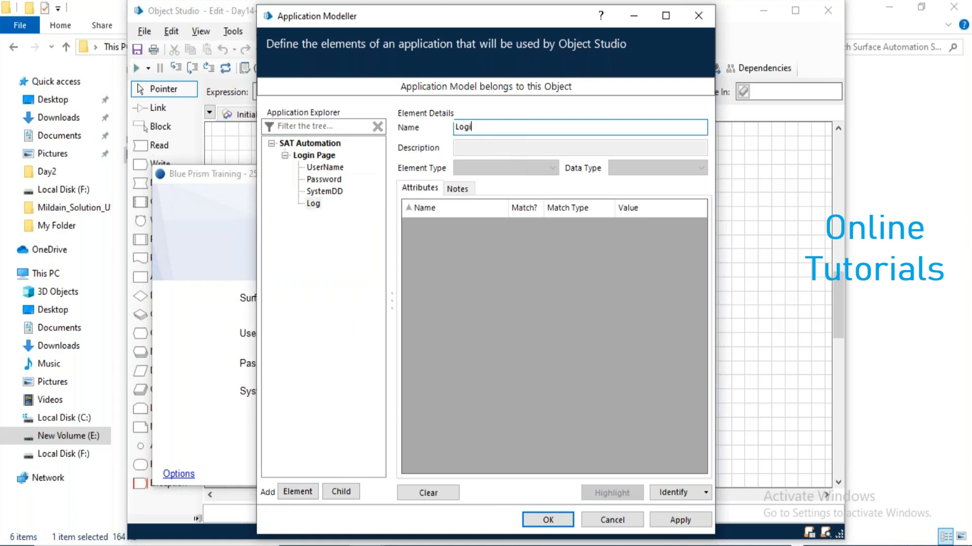
type("n Button")
Identify the Log In button as the Login Button element and verify the match.
left_click(680, 493)
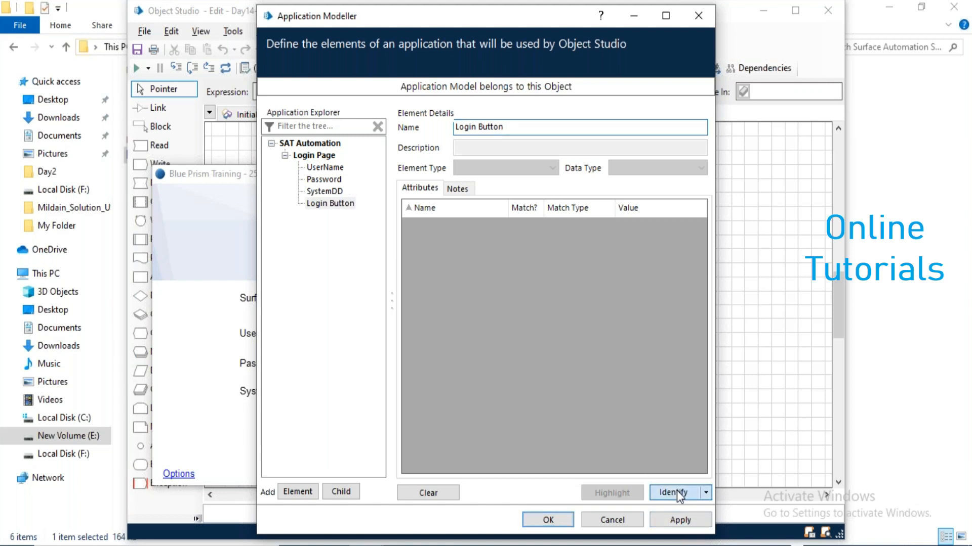
left_click(372, 428, "ctrl")
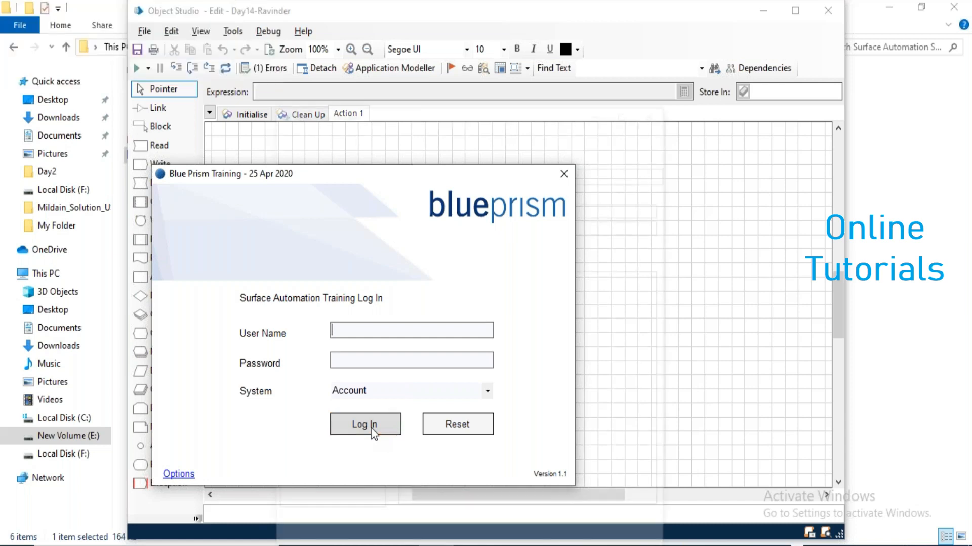
left_click(618, 499)
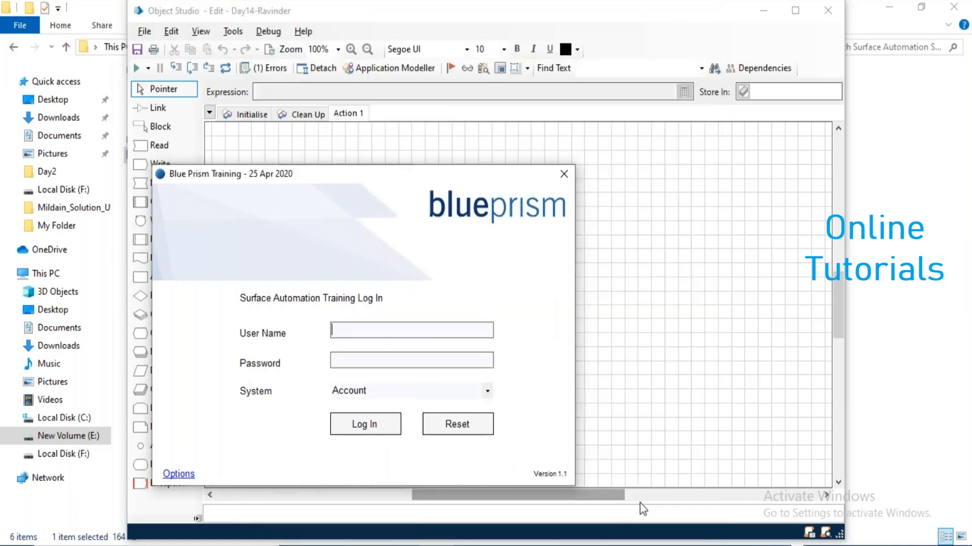
Save the application model, close the training login window, and maximise Object Studio.
left_click(554, 524)
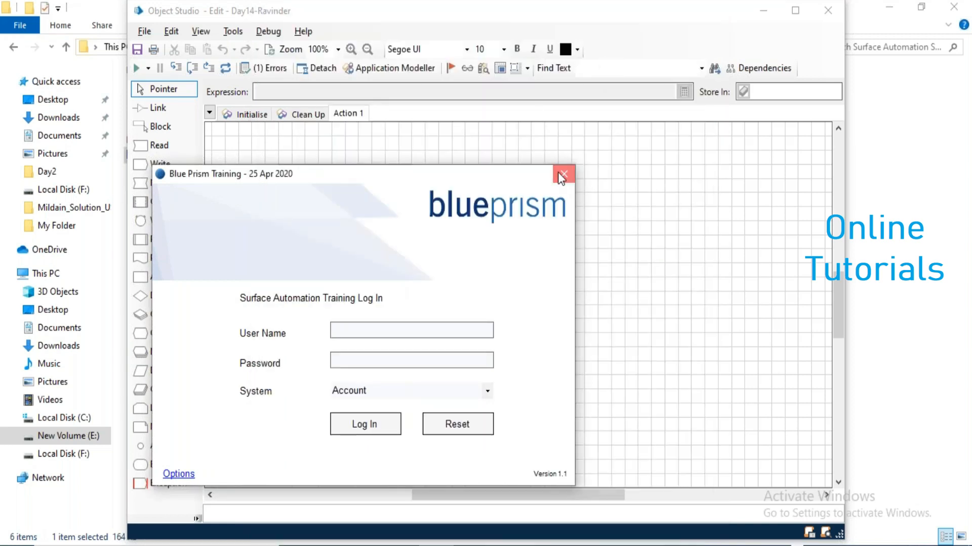
left_click(563, 175)
double_click(303, 10)
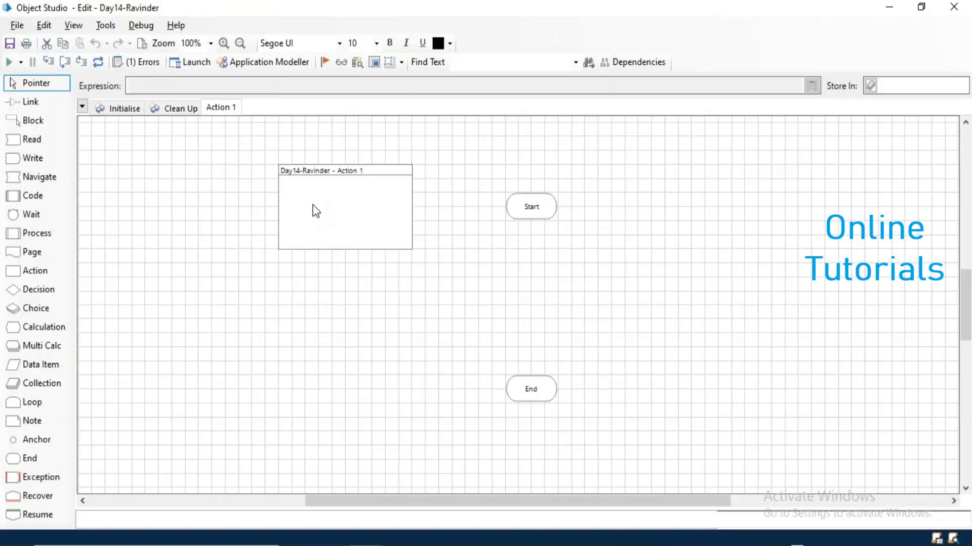
Rename the Action 1 page to Count Values from Dropdown.
left_click_drag(312, 205, 205, 219)
right_click(216, 113)
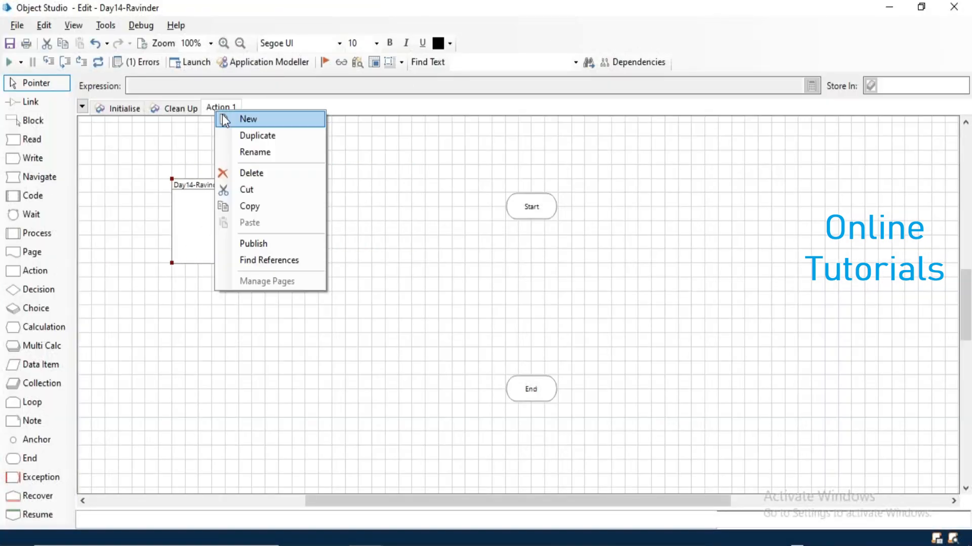
left_click(247, 151)
type("RCo")
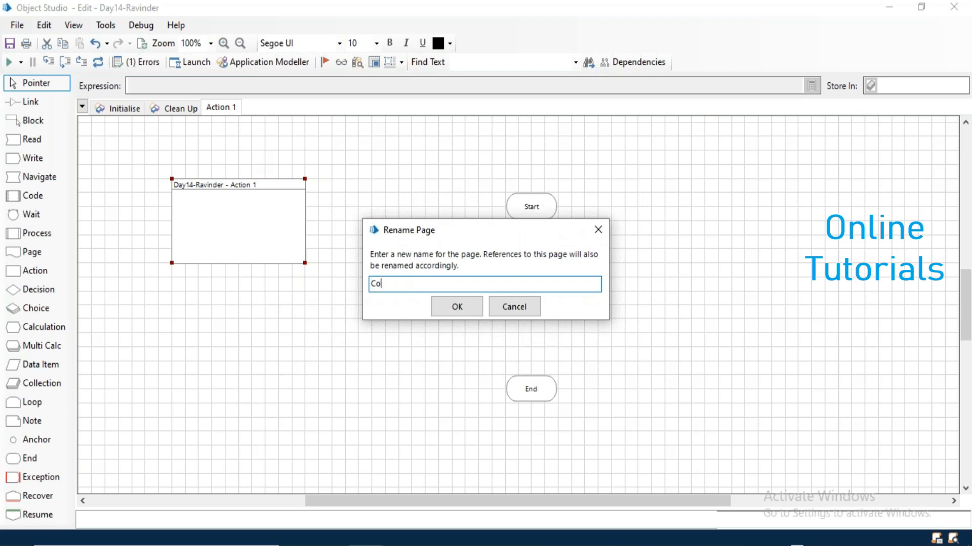
type("unt Values from Dropdow")
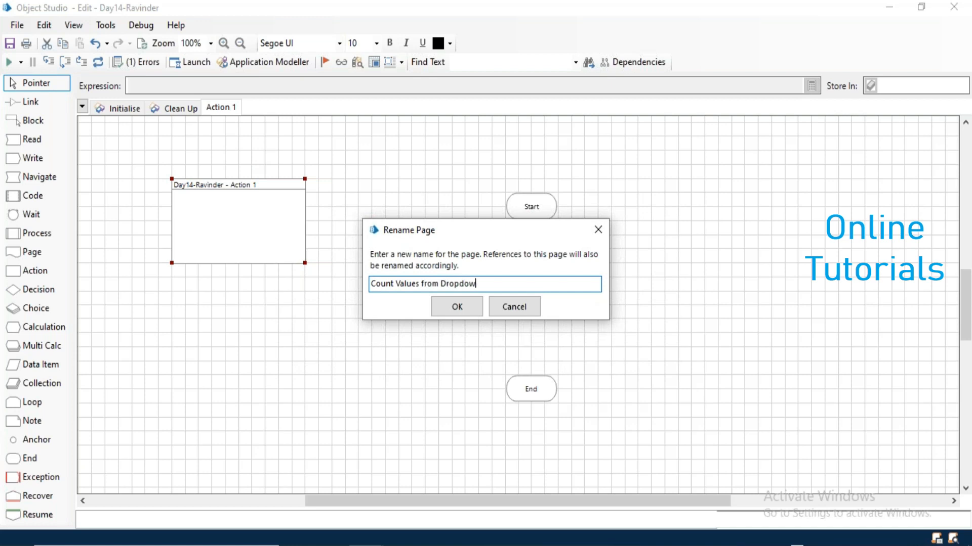
type("n")
key("Return")
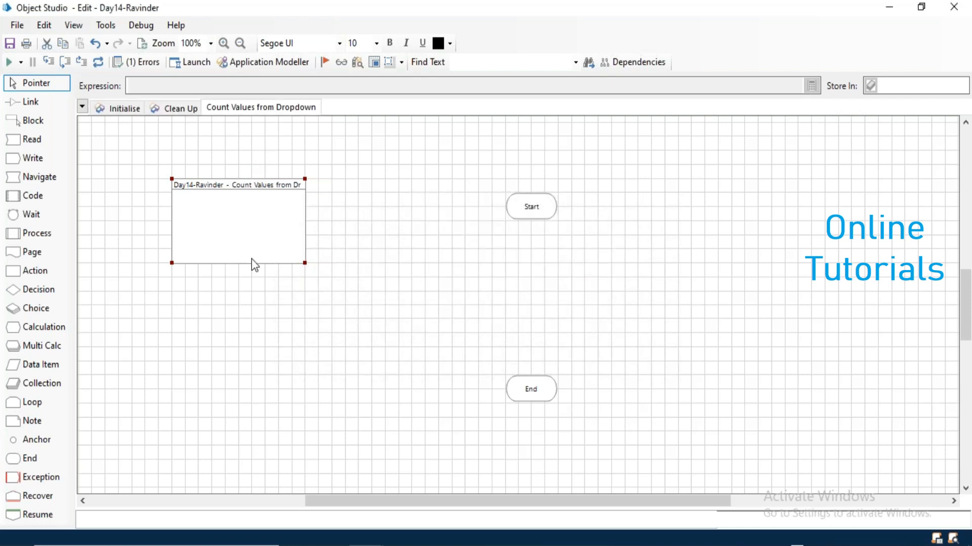
Reposition the Start stage and place a Navigate stage to its right.
left_click_drag(252, 264, 238, 263)
left_click_drag(522, 212, 416, 171)
left_click_drag(50, 184, 535, 169)
Set the Navigate1 stage to Launch the SAT Automation application.
double_click(531, 164)
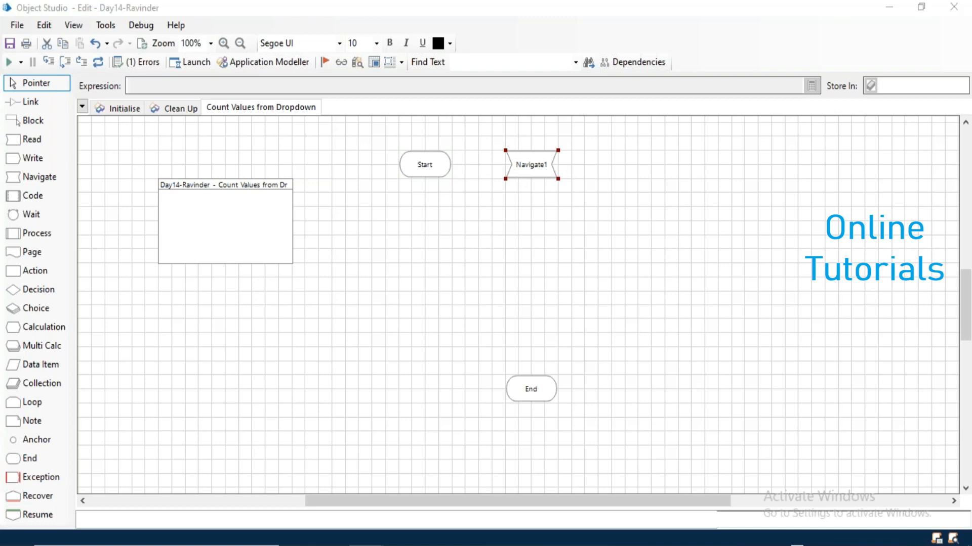
left_click_drag(258, 164, 445, 174)
left_click(613, 175)
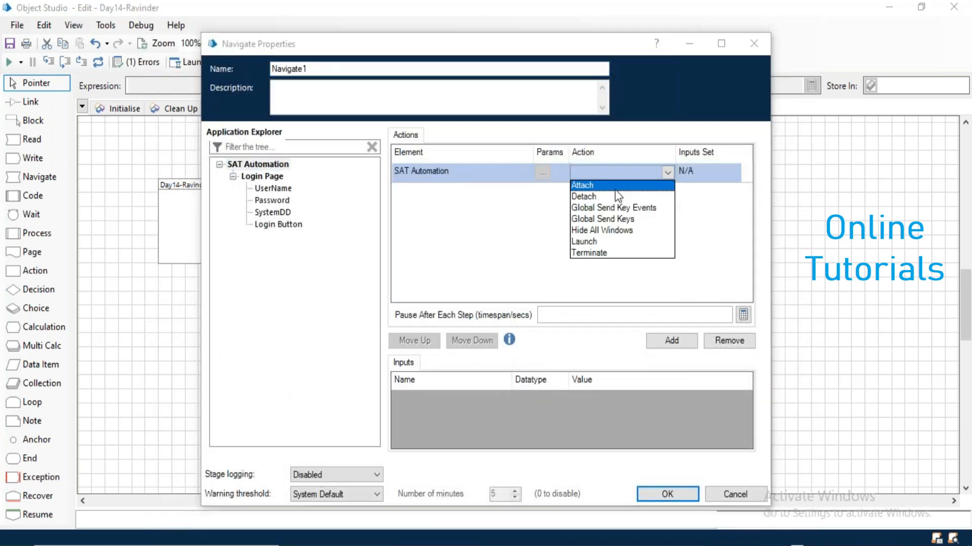
left_click(614, 244)
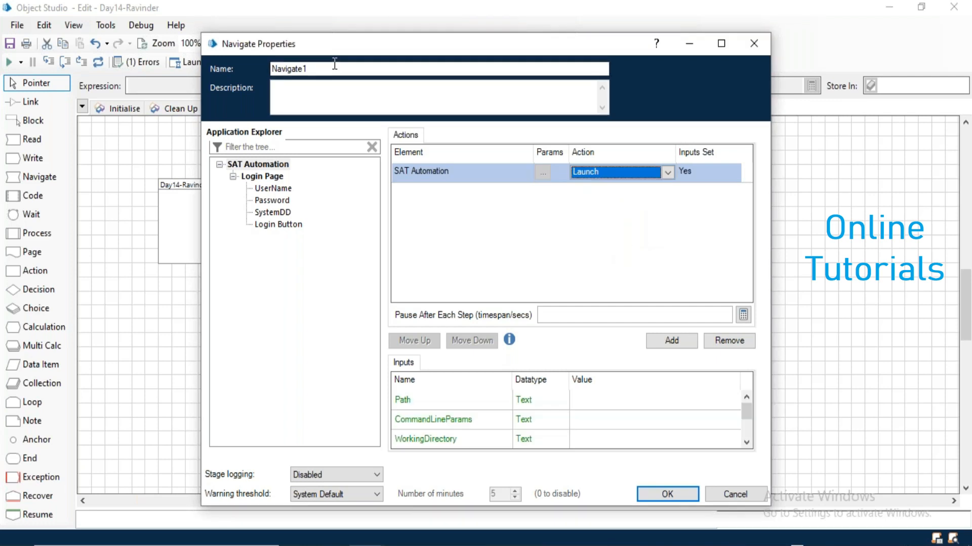
Rename the stage Launch App and add a Wait stage after it.
double_click(288, 68)
type("Launch App")
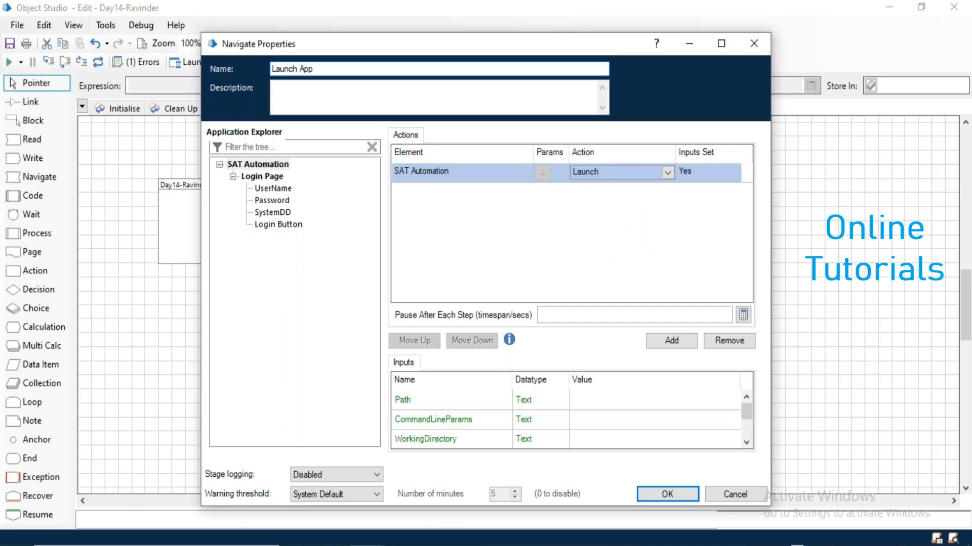
left_click(666, 494)
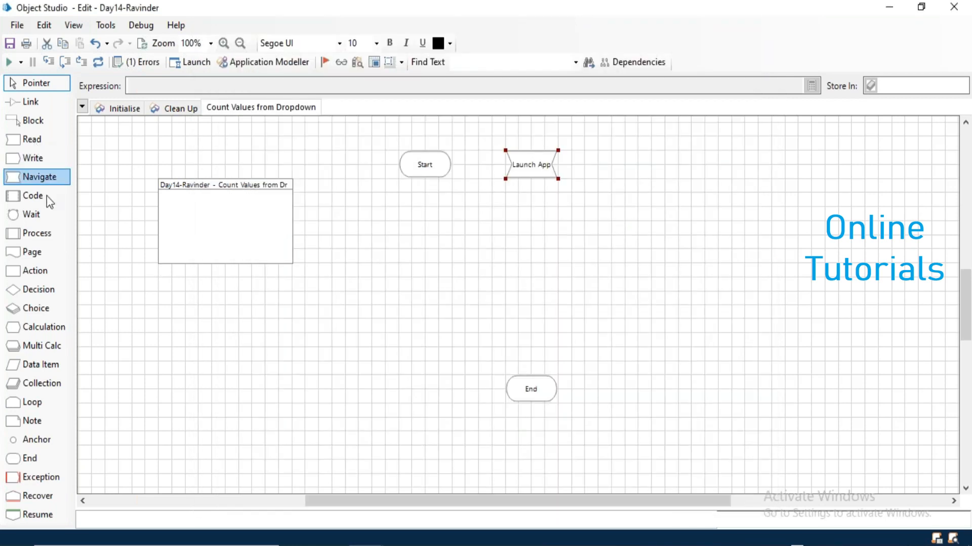
left_click_drag(38, 216, 605, 162)
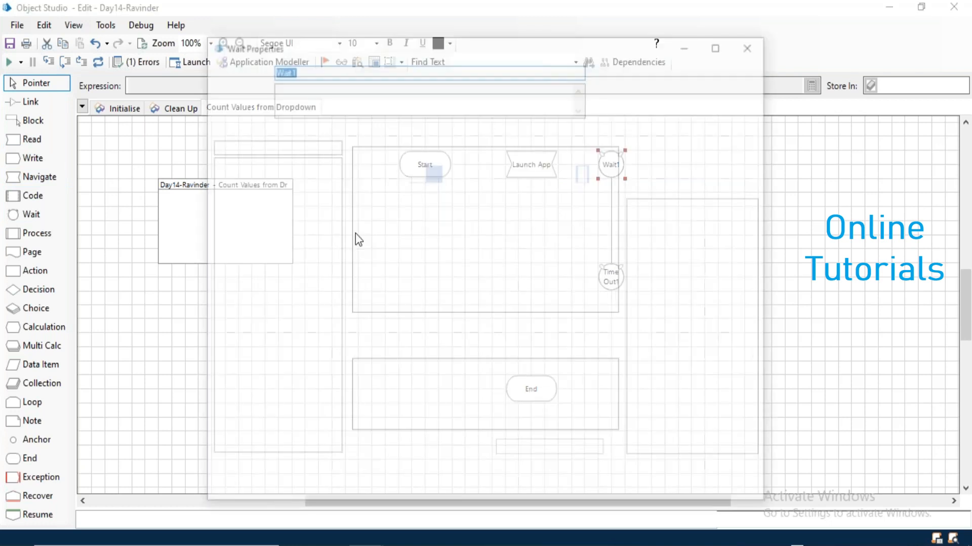
Set Wait1 to check that UserName exists, then drop a Read stage onto the page.
left_click_drag(281, 187, 387, 171)
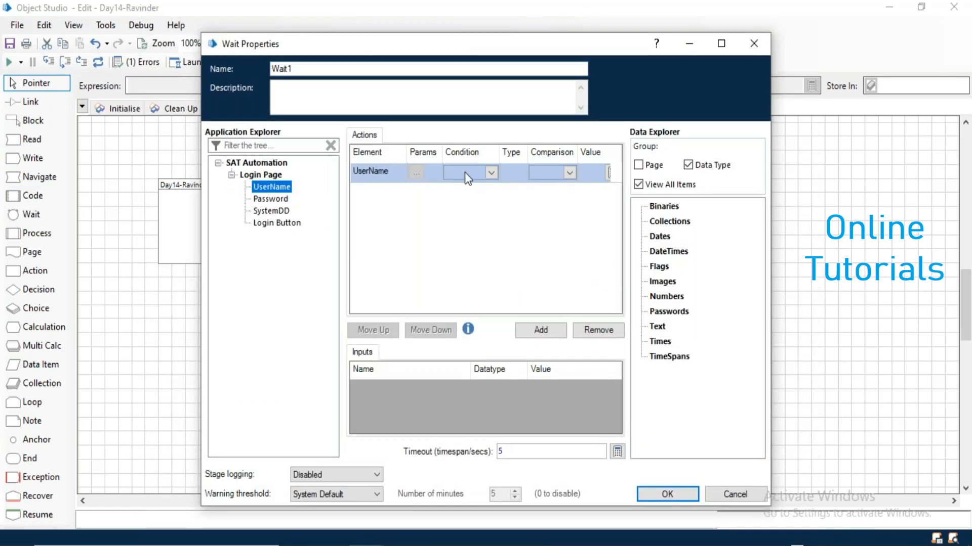
left_click(466, 172)
left_click(471, 186)
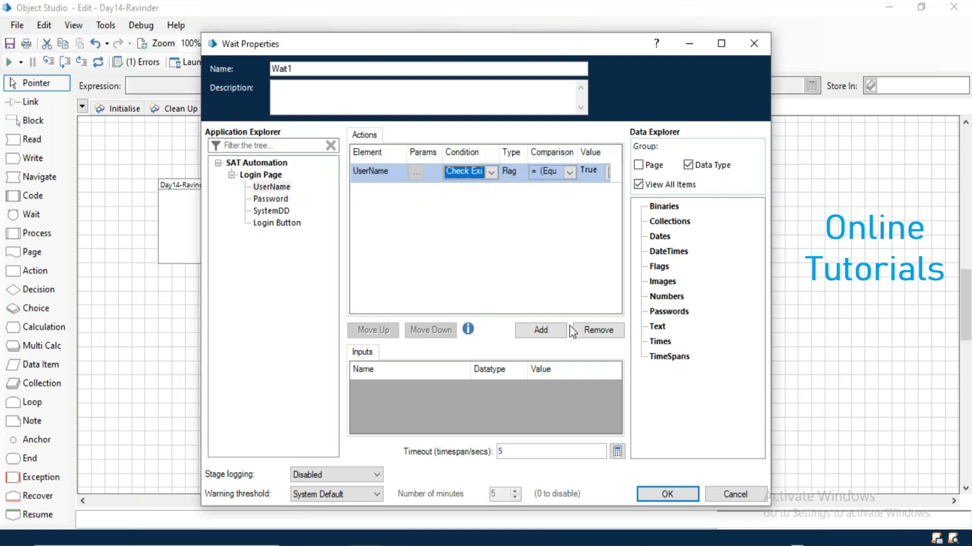
left_click(657, 500)
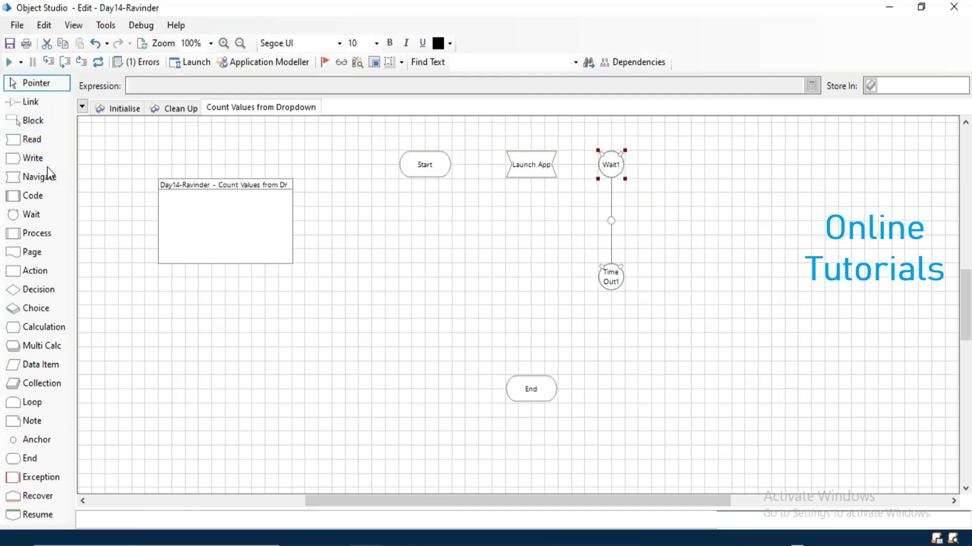
left_click_drag(29, 142, 526, 226)
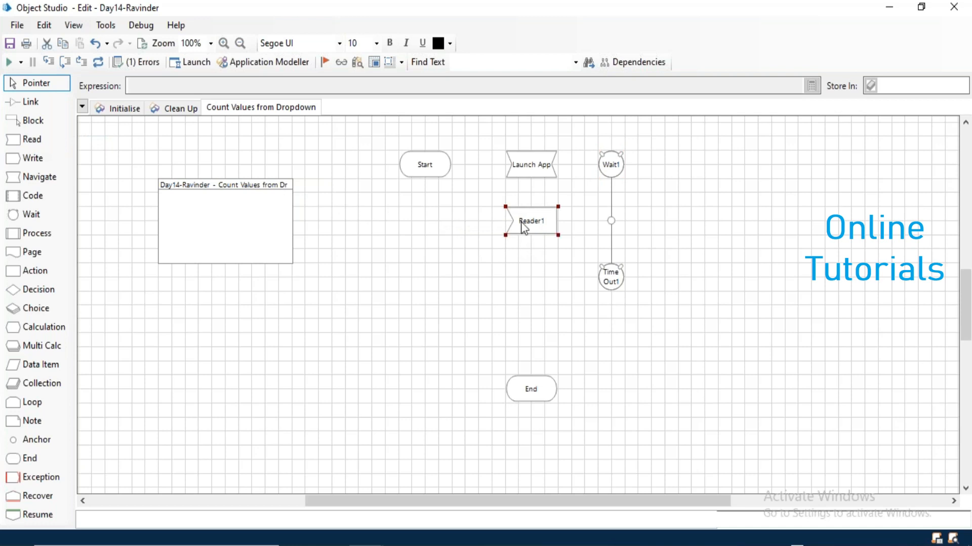
Name the read stage 'CountDD Values' and make it read the SystemDD element.
double_click(520, 221)
type("Count")
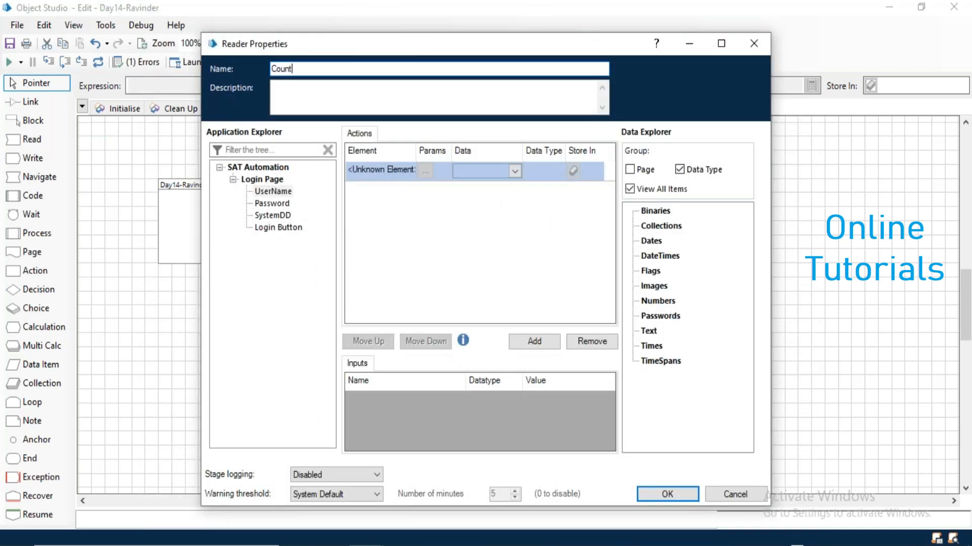
type(" V")
key("BackSpace")
type("DD Values")
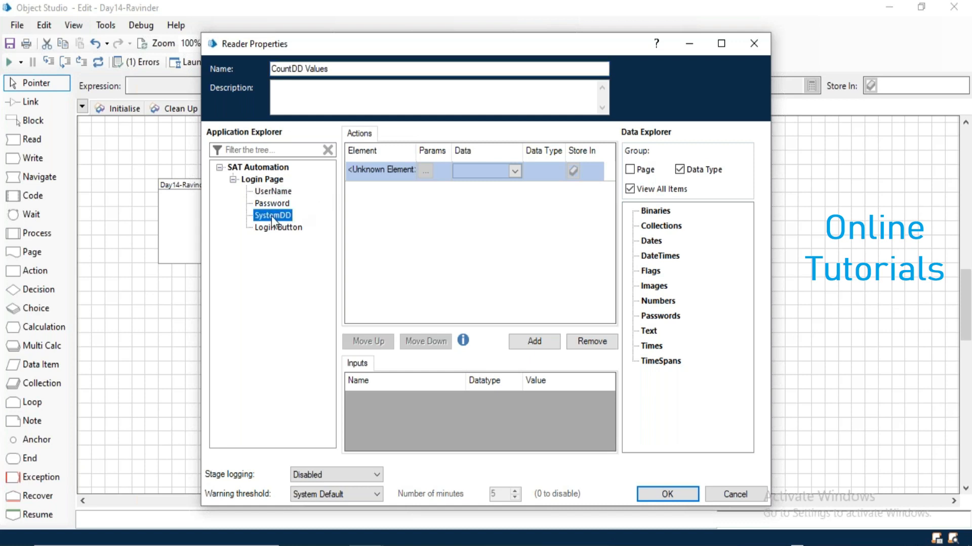
left_click_drag(271, 216, 376, 169)
Store SystemDD's Count Items in a new CountDD number item, then reposition CountDD and End.
left_click(470, 169)
left_click(469, 169)
left_click(475, 183)
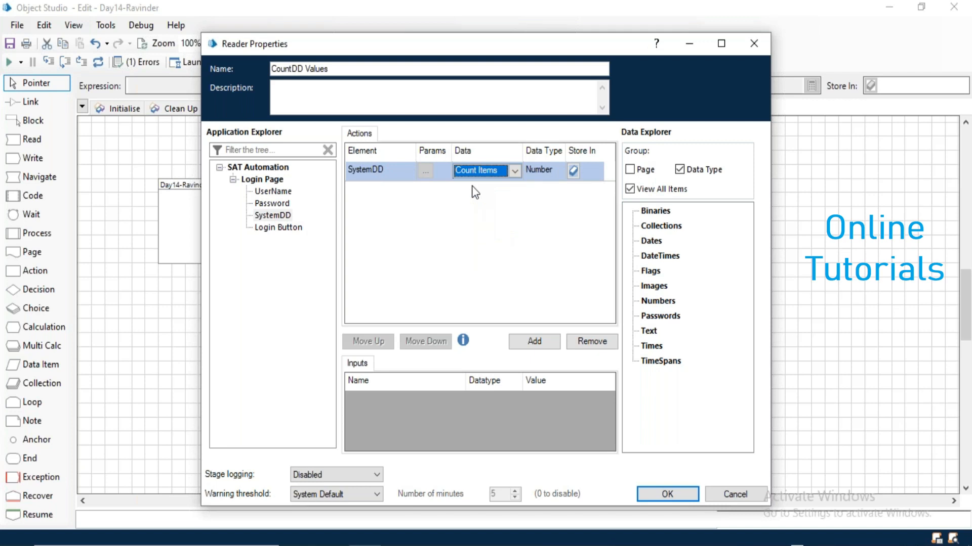
left_click(595, 171)
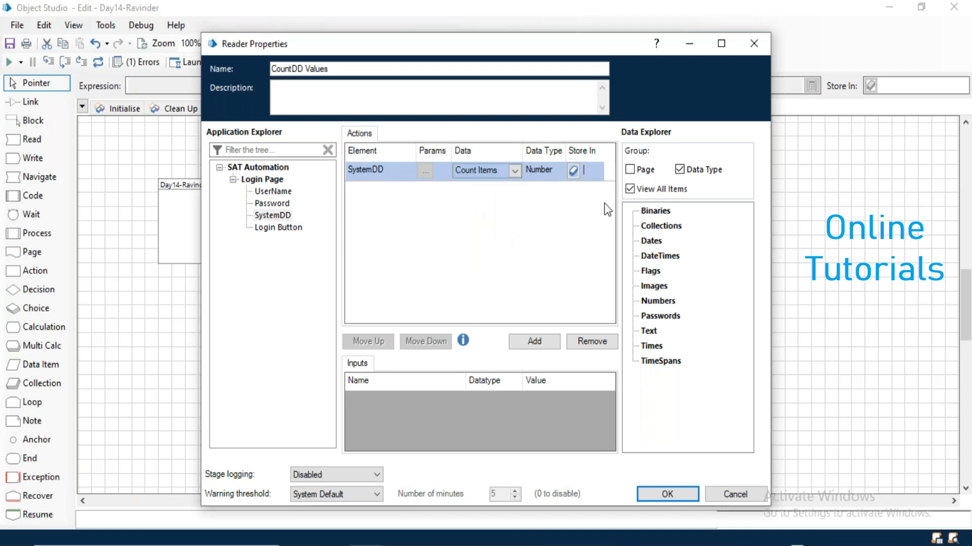
type("Count")
left_click(573, 171)
left_click(675, 493)
left_click_drag(555, 261, 781, 233)
left_click_drag(525, 401, 528, 286)
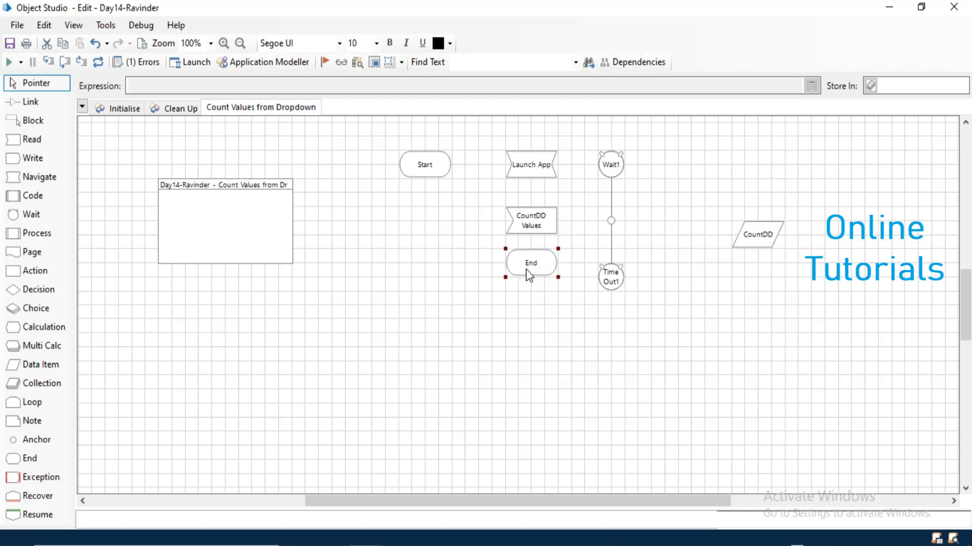
Link Start, Launch App, Wait1, CountDD Values and End, route Time Out1 to End, and run.
left_click(37, 102)
left_click_drag(440, 161, 602, 170)
left_click_drag(610, 225, 531, 288)
left_click_drag(612, 286, 554, 290)
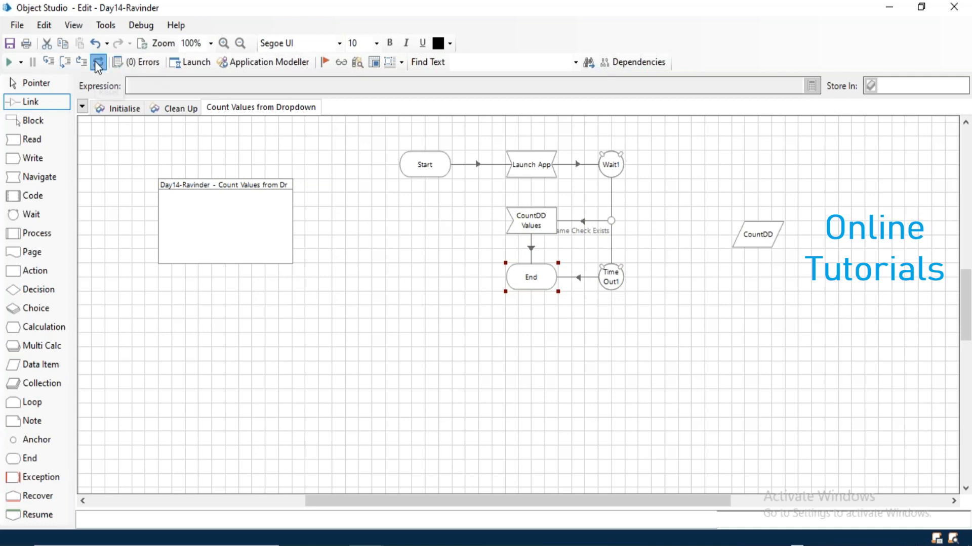
left_click(15, 81)
left_click(9, 62)
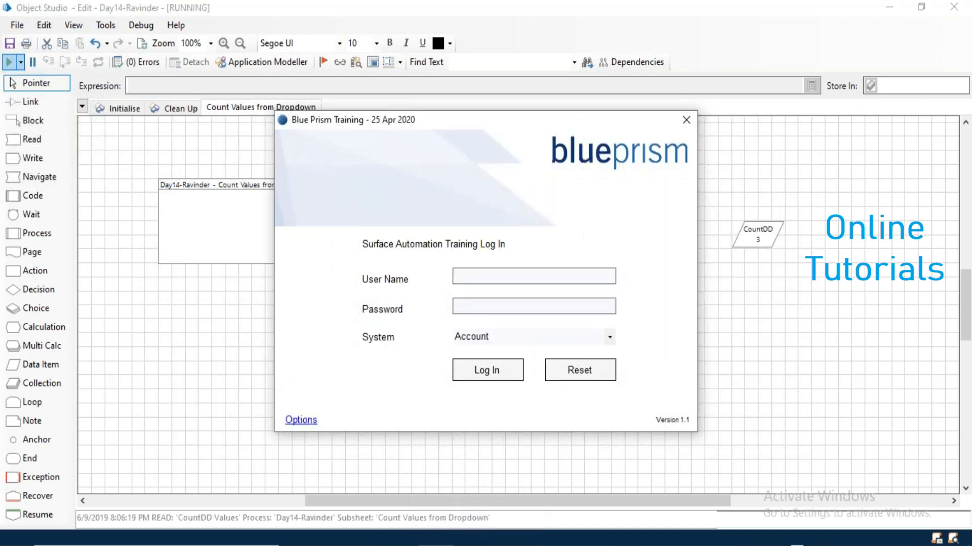
Open the CountDD data item to confirm its current value is 3, then cancel.
left_click(763, 242)
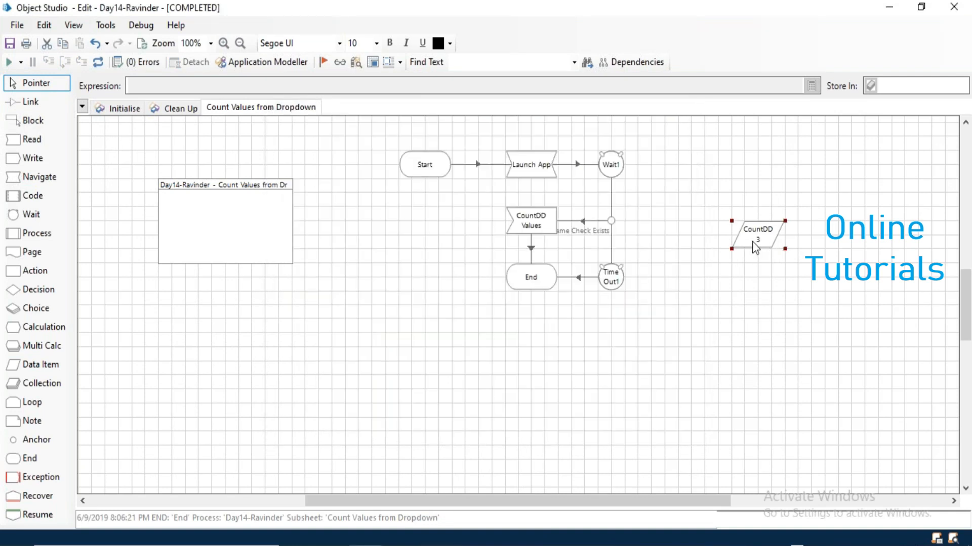
double_click(752, 241)
key("Tab")
key("Tab")
key("Tab")
key("Tab")
key("Tab")
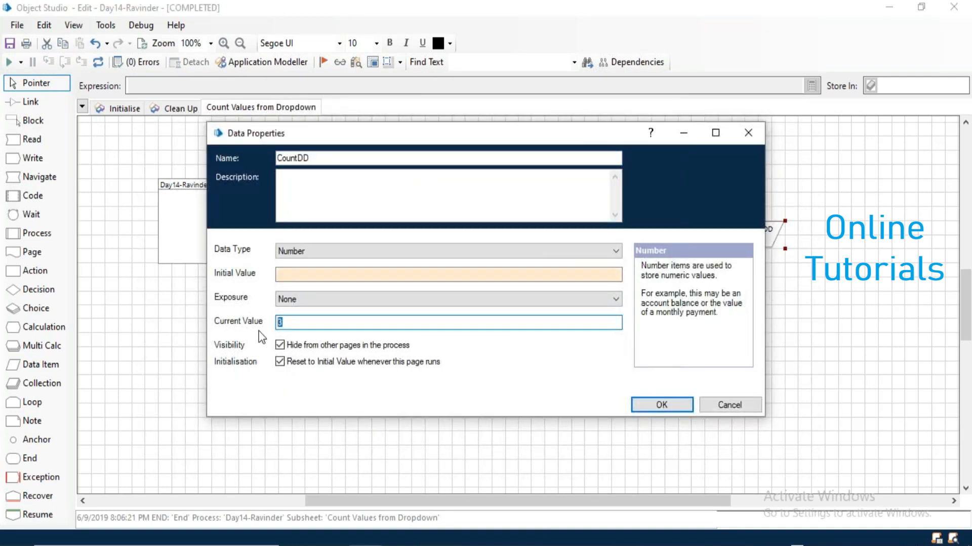
left_click(727, 403)
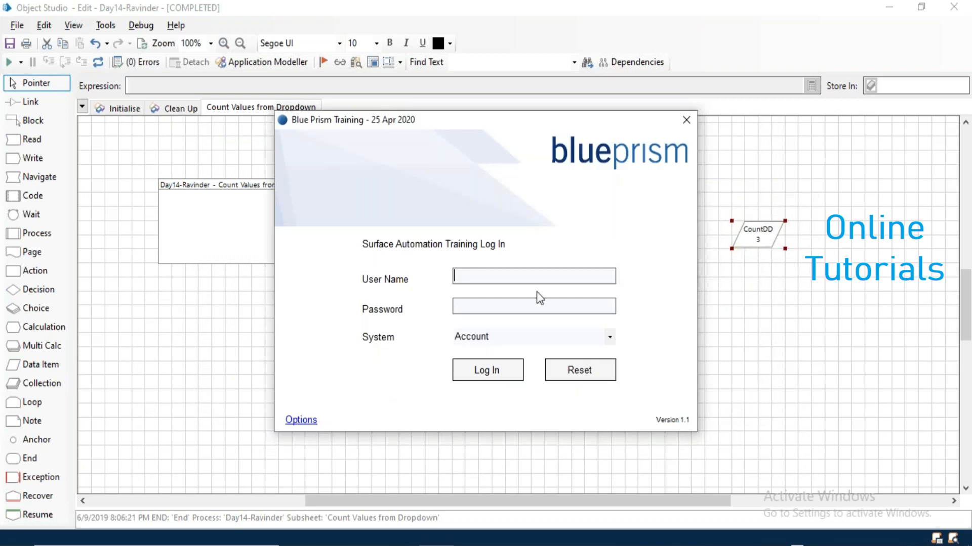
Inspect the System dropdown options and close the training login window.
left_click(608, 339)
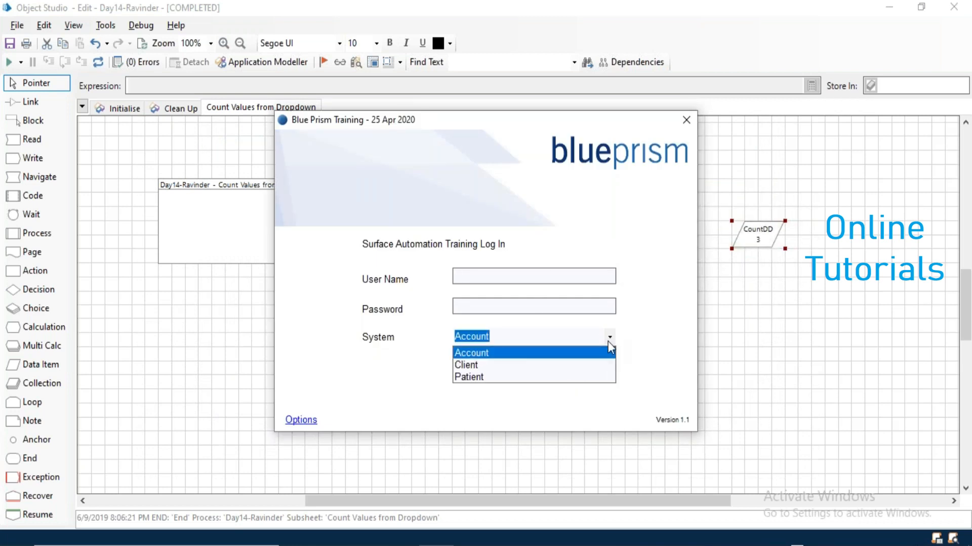
left_click(688, 125)
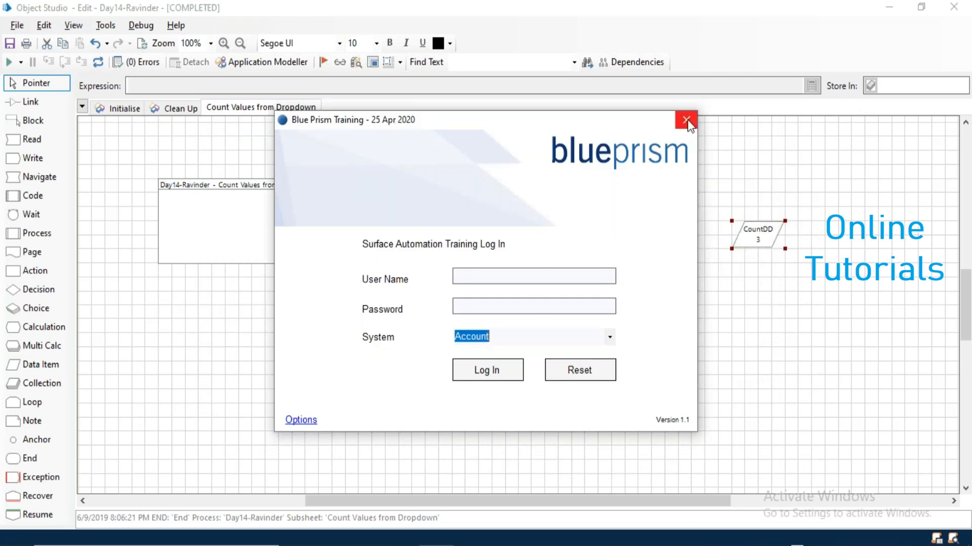
left_click(687, 120)
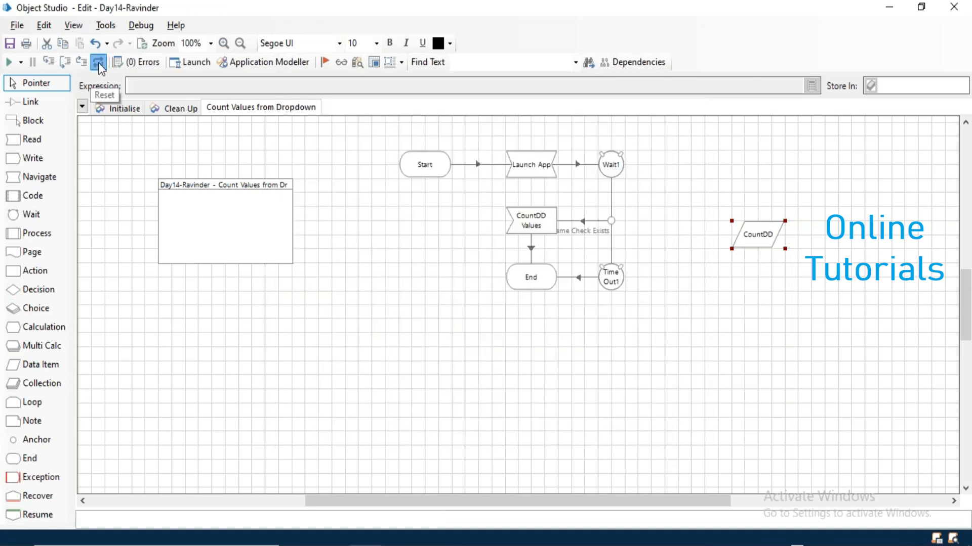
Move the End and Time Out1 stages lower on the canvas.
left_click(531, 250)
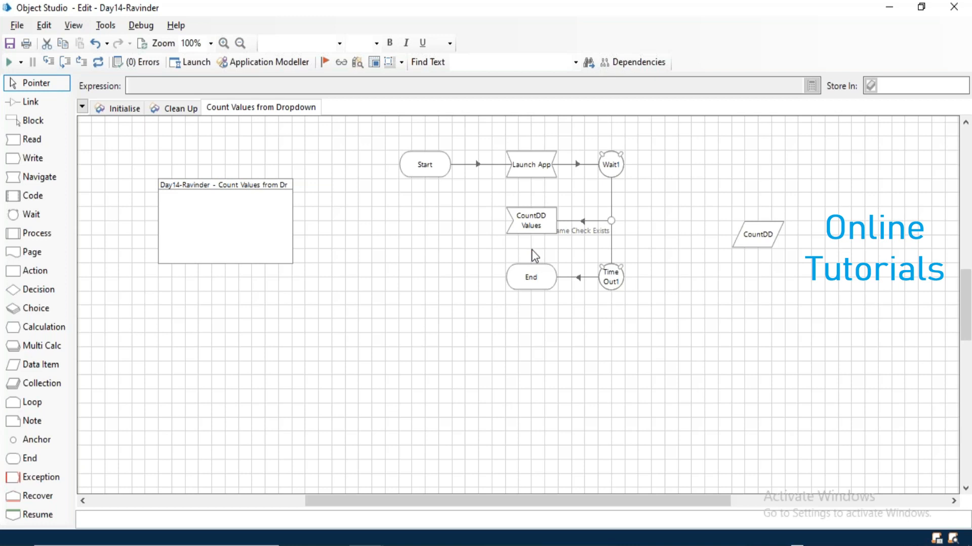
left_click_drag(495, 259, 670, 332)
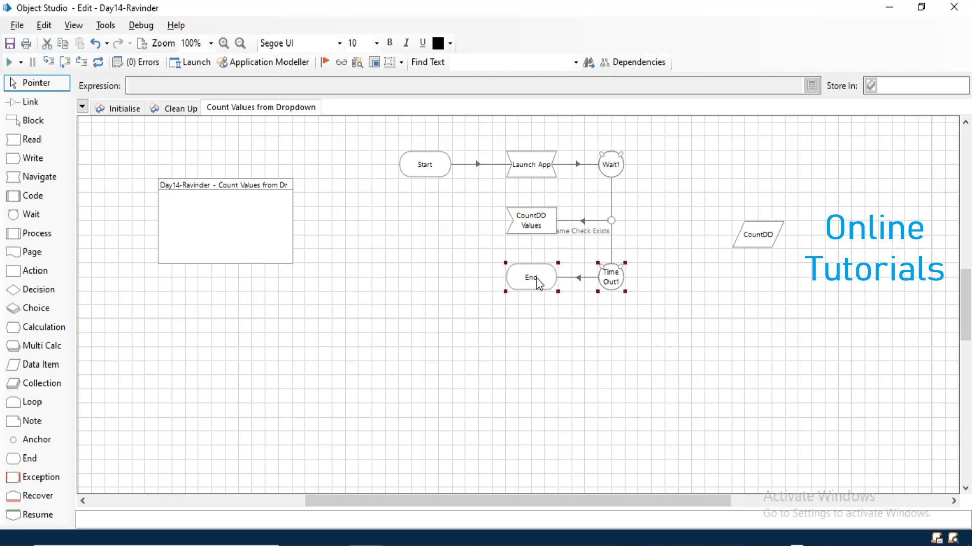
left_click_drag(536, 277, 536, 342)
left_click(385, 288)
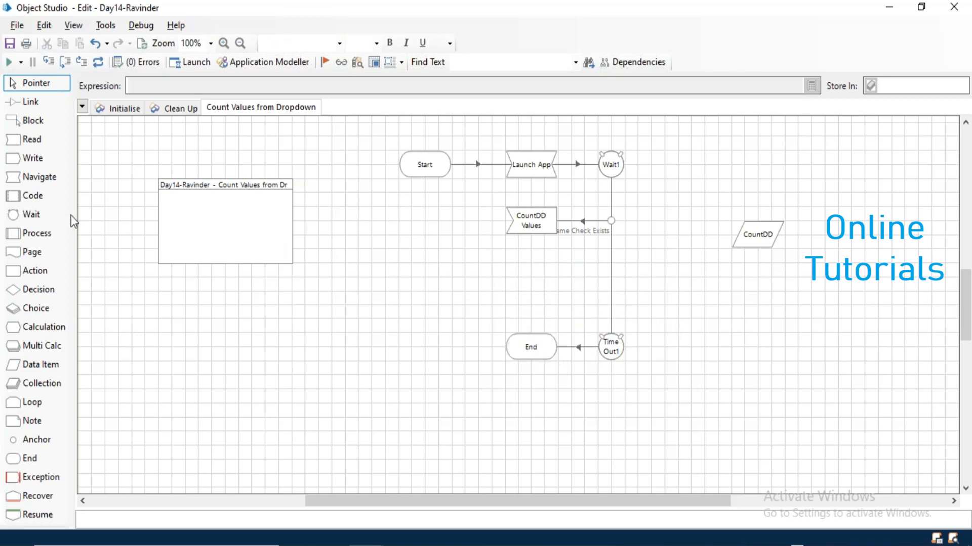
Add a Navigate stage above End and make SAT Automation its target element.
left_click_drag(34, 180, 544, 291)
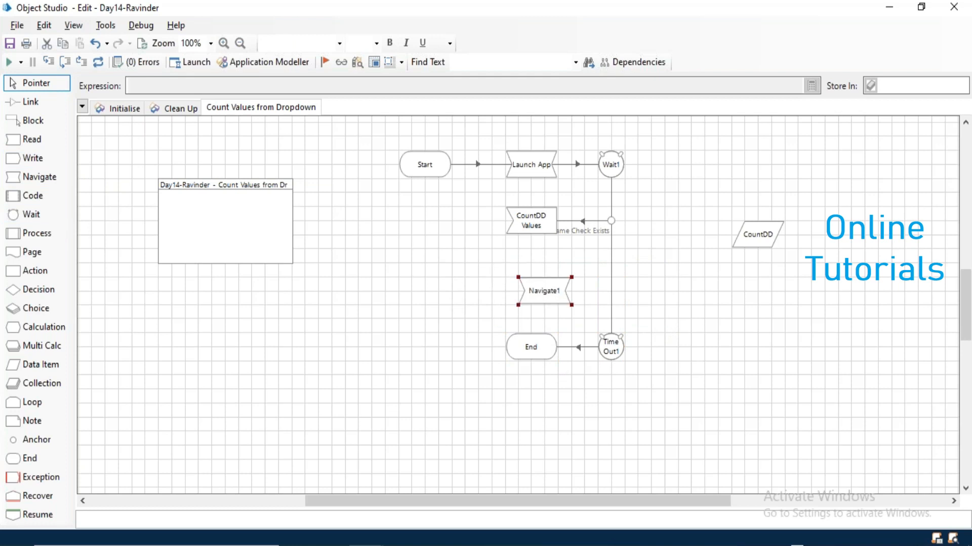
double_click(536, 287)
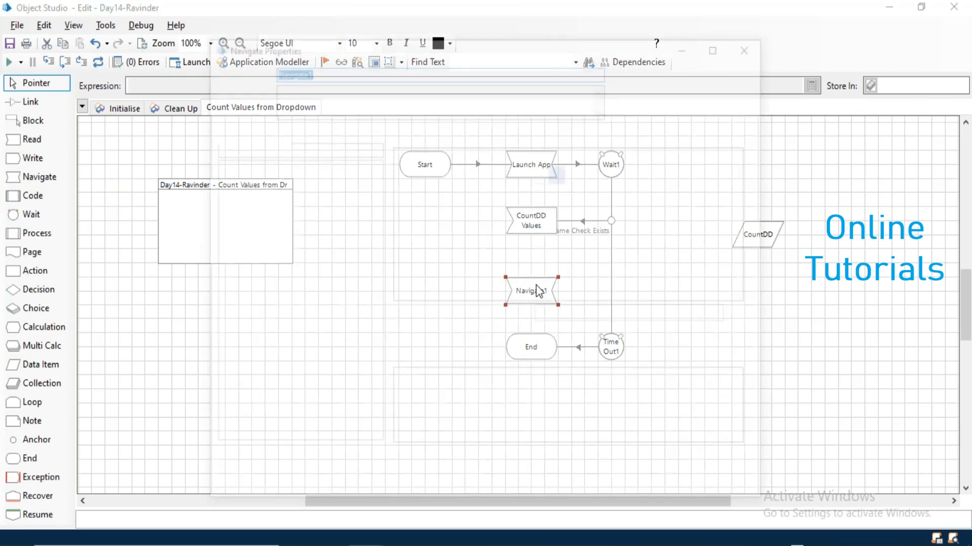
left_click(267, 166)
left_click_drag(267, 167, 454, 176)
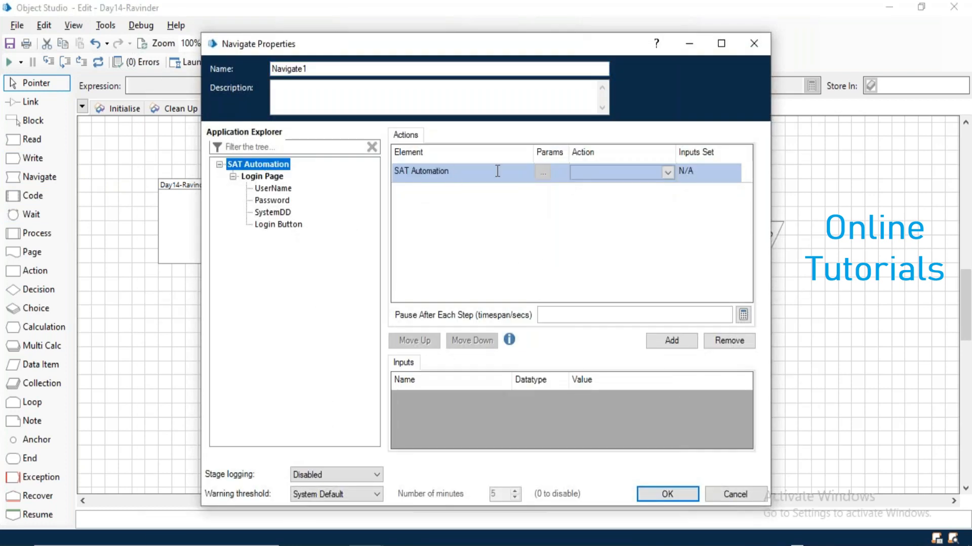
Set the stage to Terminate SAT Automation, name it 'Close App', and link CountDD Values to it.
left_click(578, 174)
left_click(585, 252)
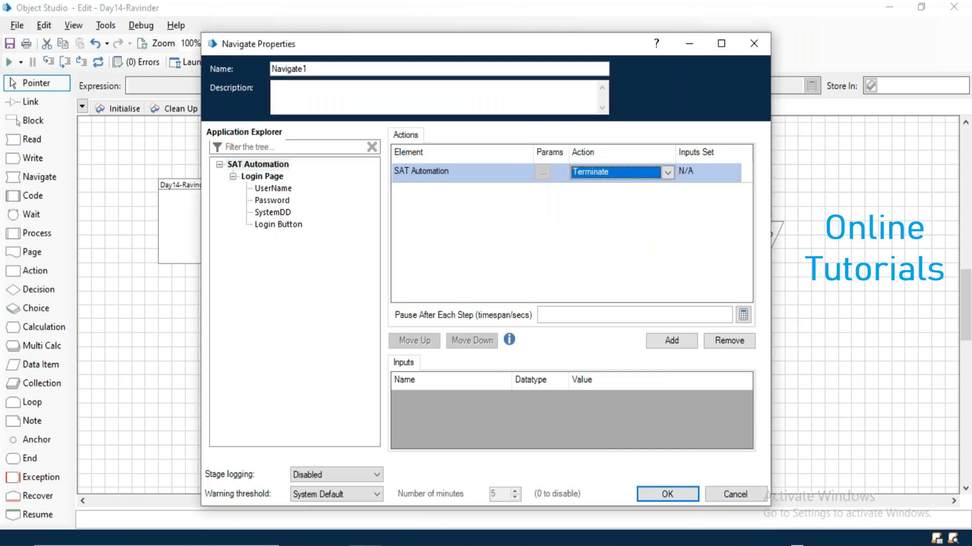
left_click_drag(327, 69, 159, 49)
type("Close App")
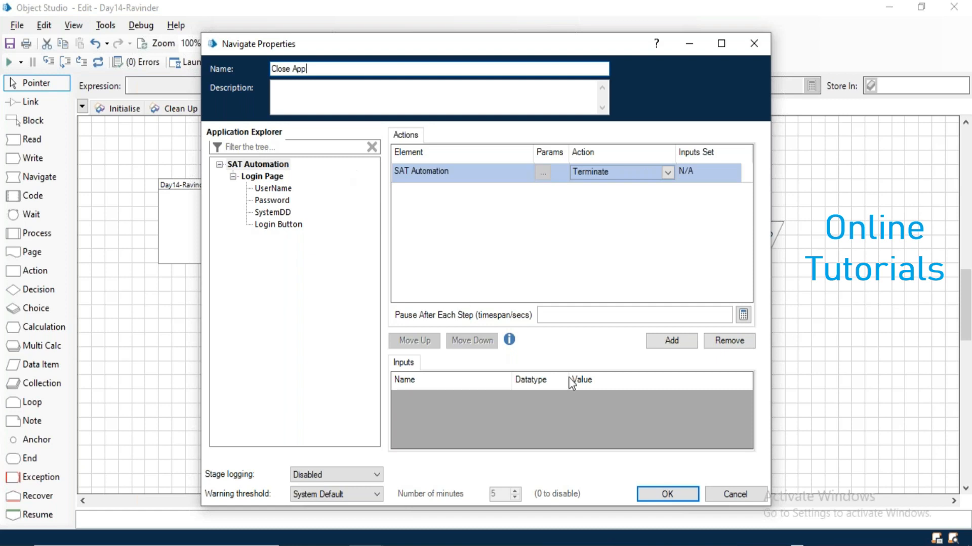
left_click(682, 490)
left_click(30, 102)
left_click_drag(541, 253, 536, 291)
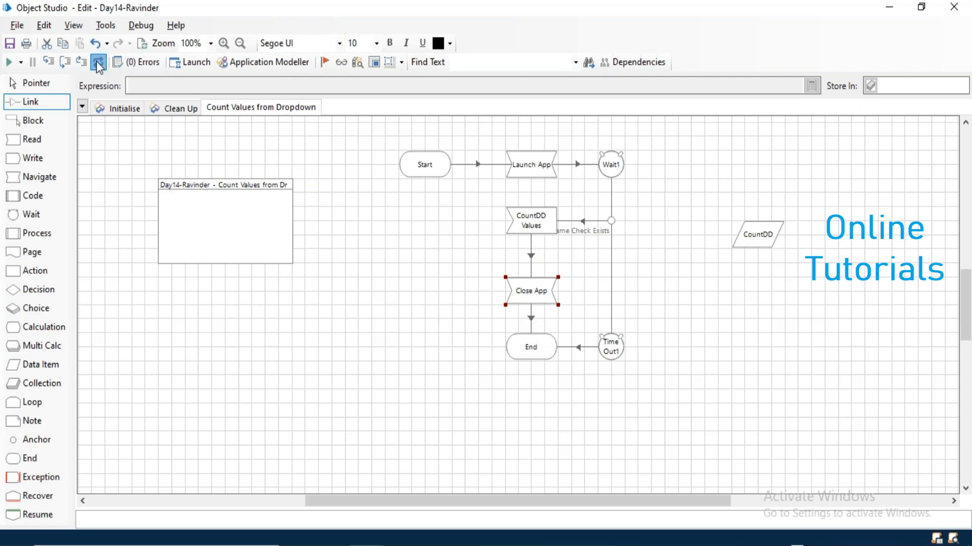
left_click(34, 86)
left_click(9, 63)
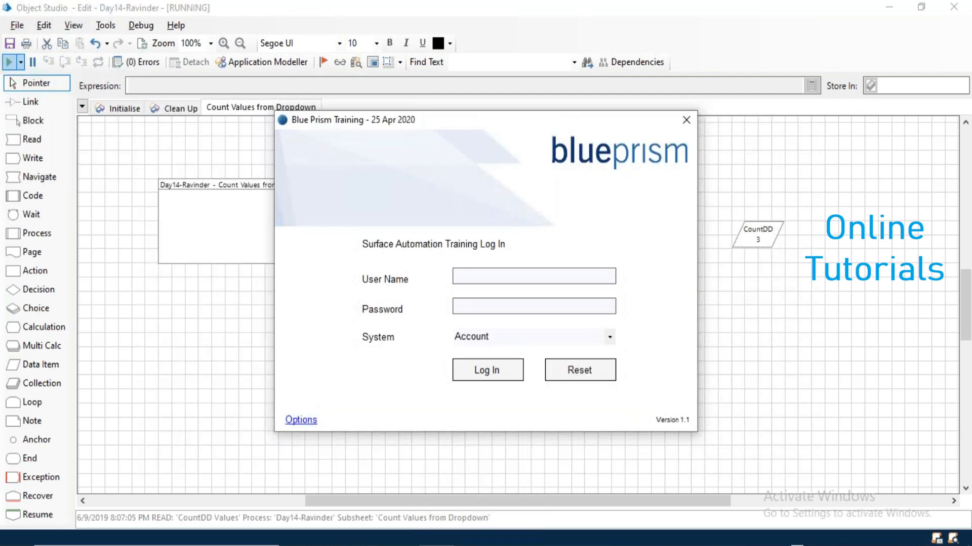
left_click(763, 239)
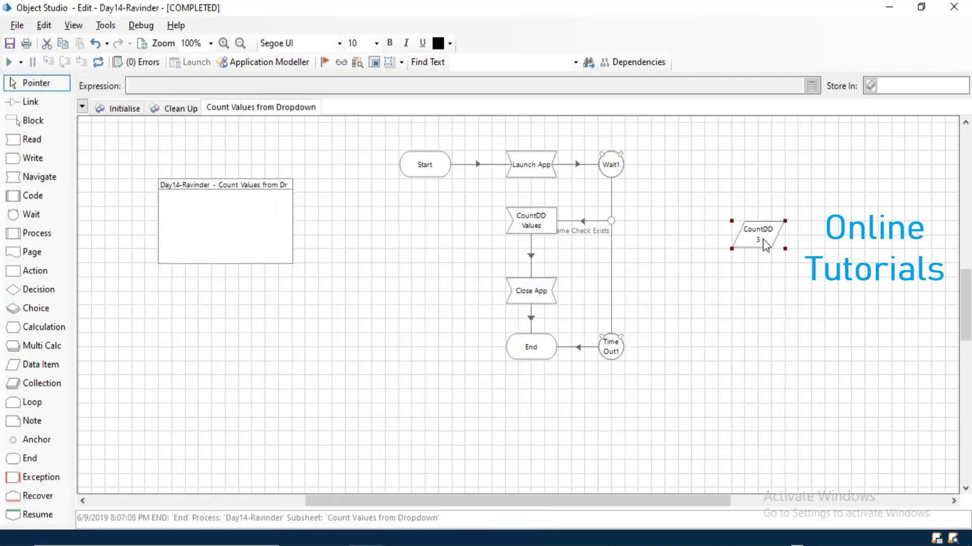
double_click(740, 240)
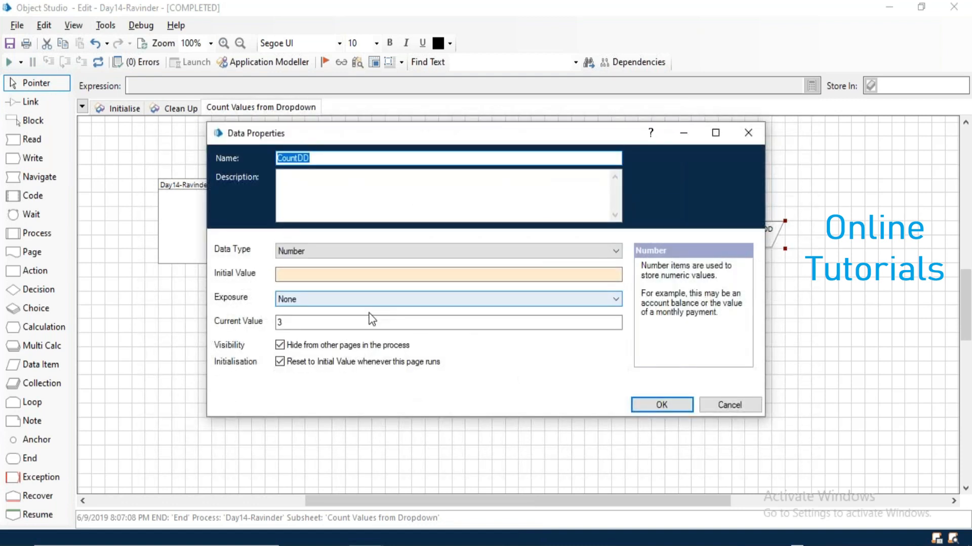
left_click(732, 407)
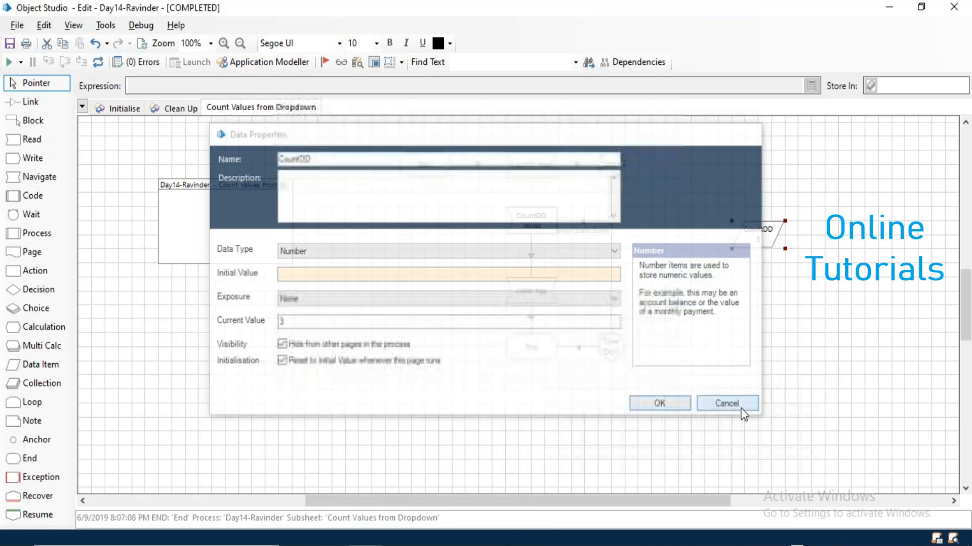
left_click(98, 62)
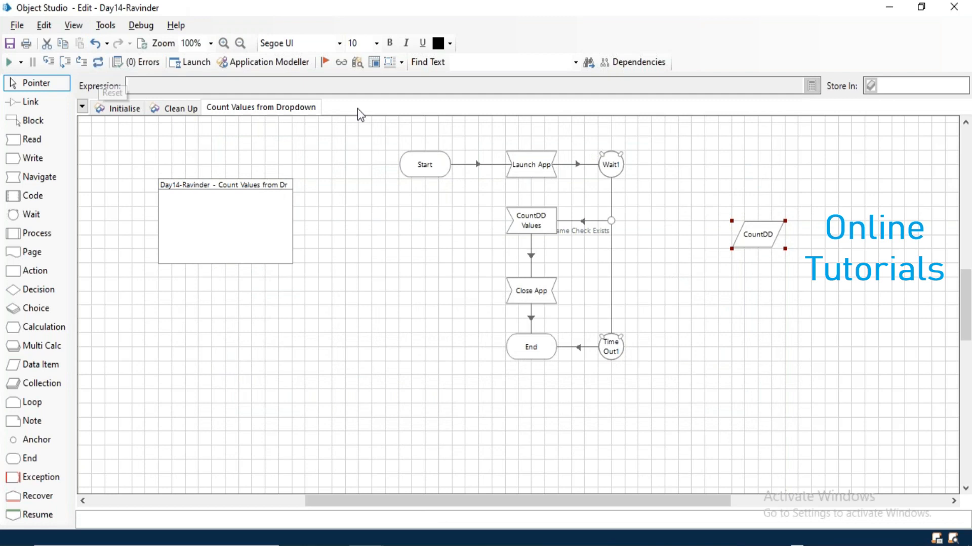
left_click_drag(698, 209, 766, 311)
left_click(765, 313)
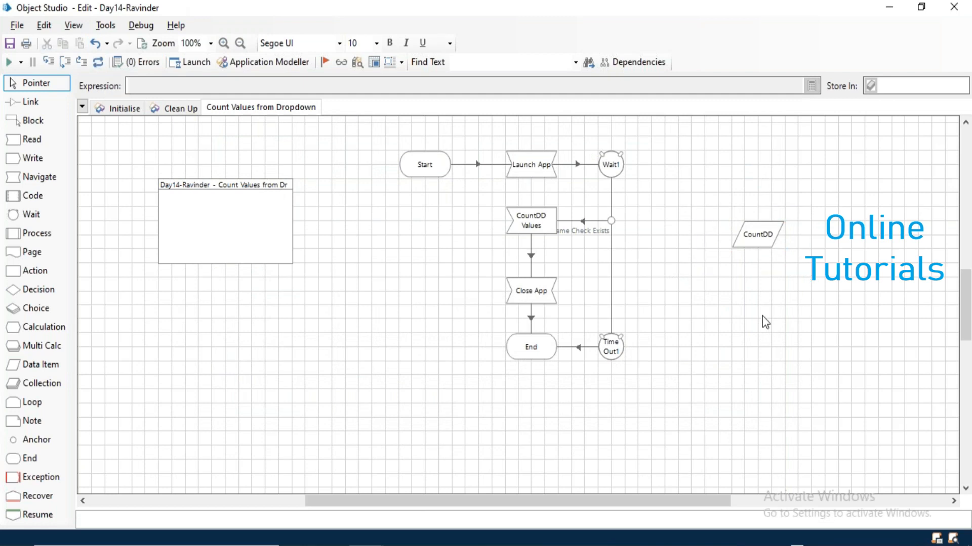
Create a new page named 'Read Values from DropDown'.
right_click(267, 112)
left_click(284, 120)
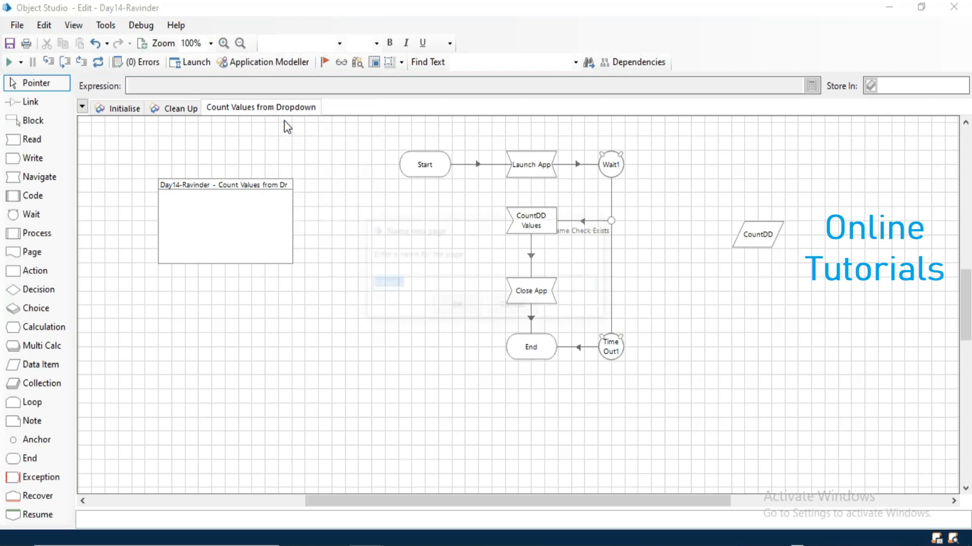
type("Read Va")
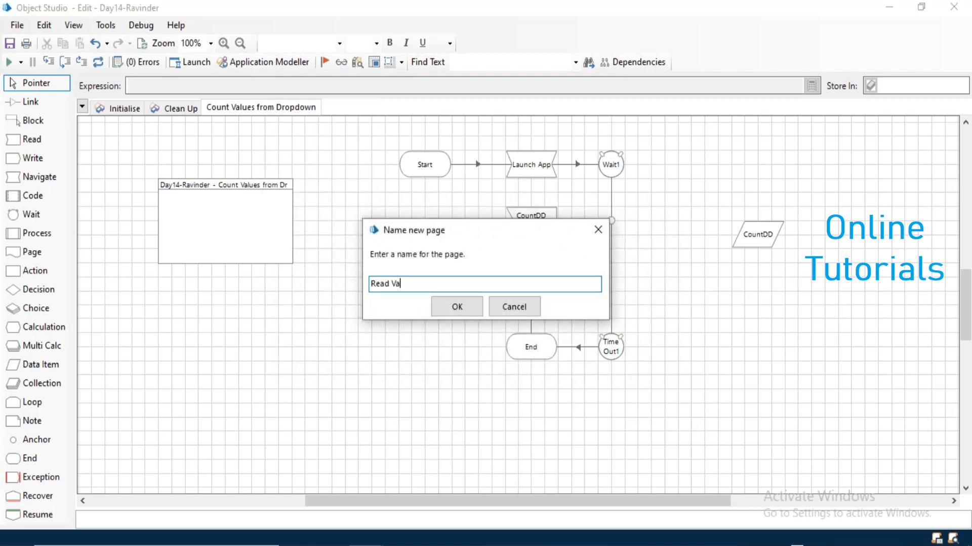
type("lues from DropDonw")
key("BackSpace")
type("wn")
key("Return")
Move the info box and Start stage, and place a Navigate stage right of Start.
left_click_drag(293, 194, 148, 182)
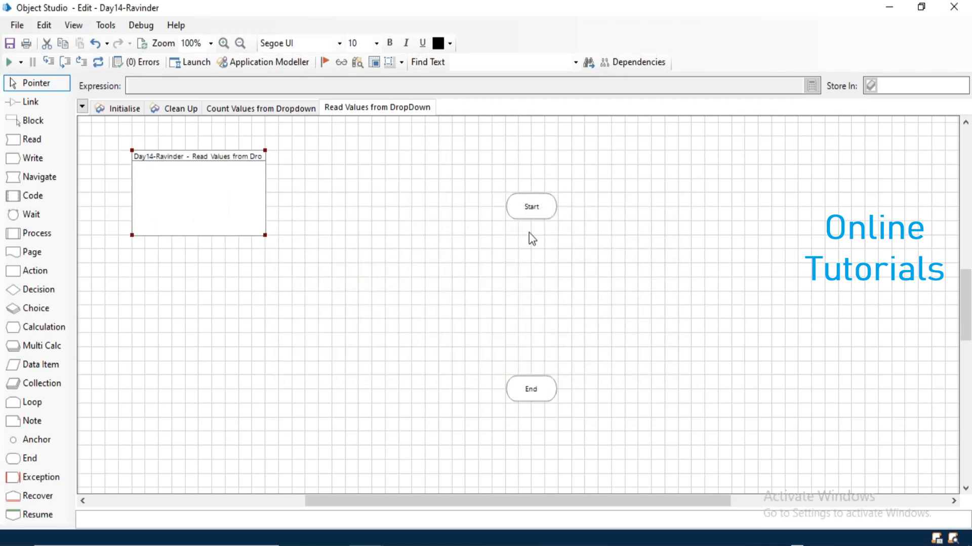
left_click_drag(533, 213, 440, 184)
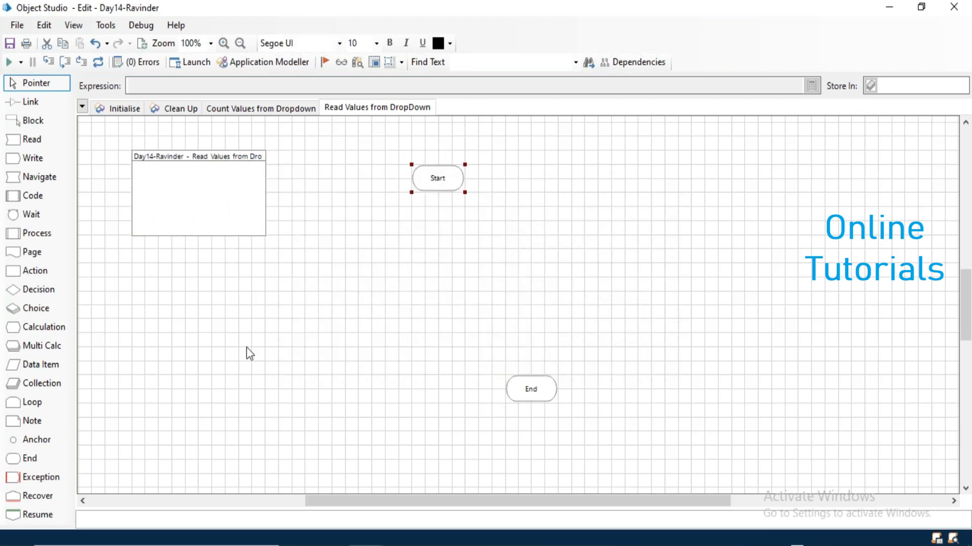
left_click(39, 176)
left_click(517, 182)
double_click(517, 178)
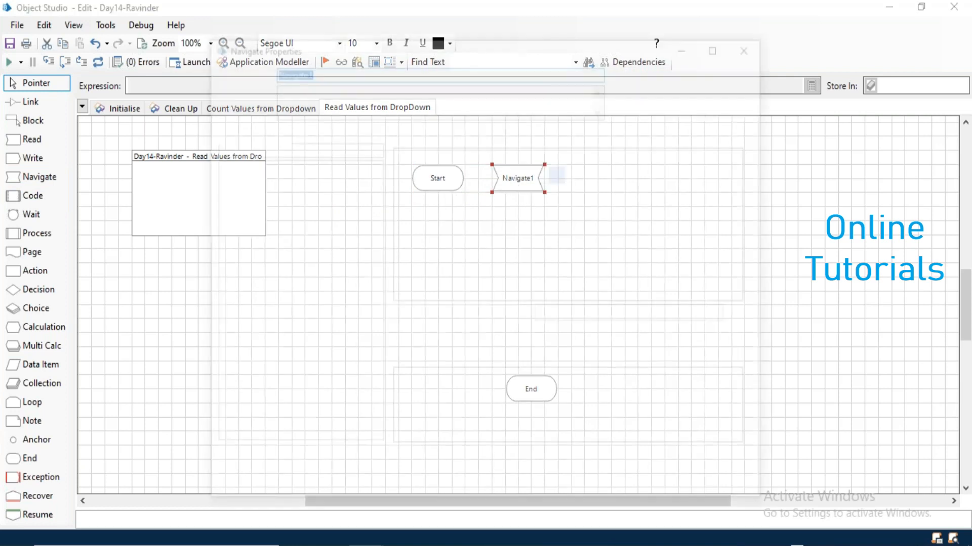
Set the Navigate stage to Launch SAT Automation and name it 'Launch App'.
left_click(272, 167)
left_click_drag(272, 169, 451, 174)
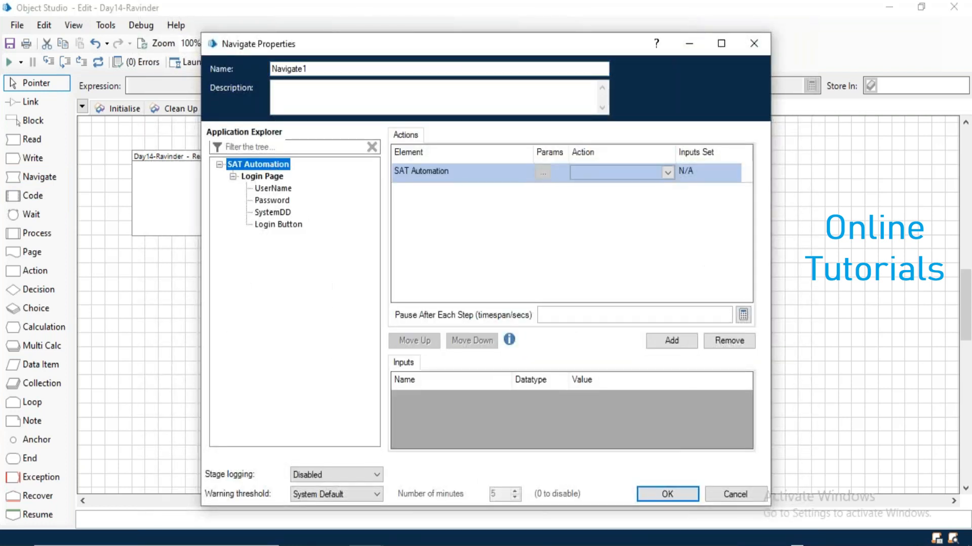
left_click(603, 171)
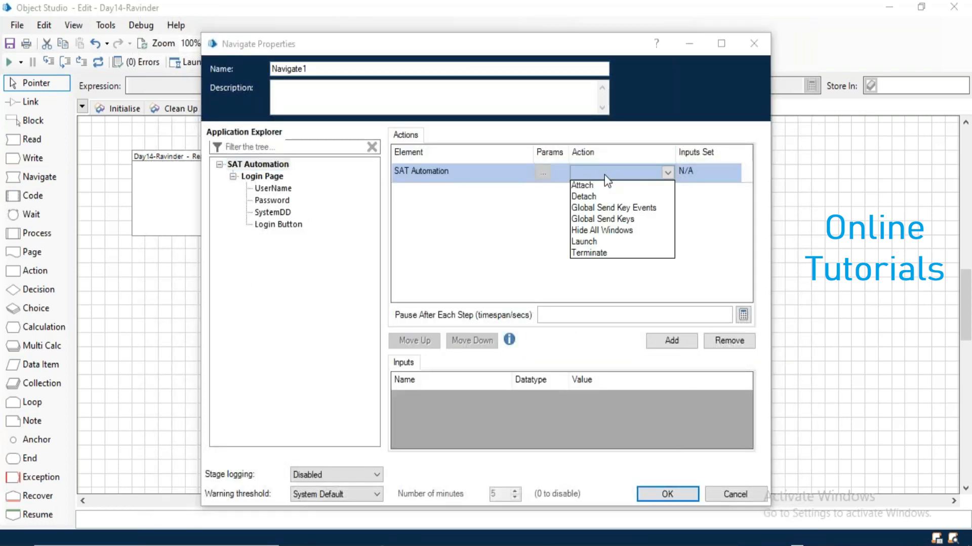
left_click(599, 241)
left_click(322, 69)
double_click(321, 69)
type("Launch App")
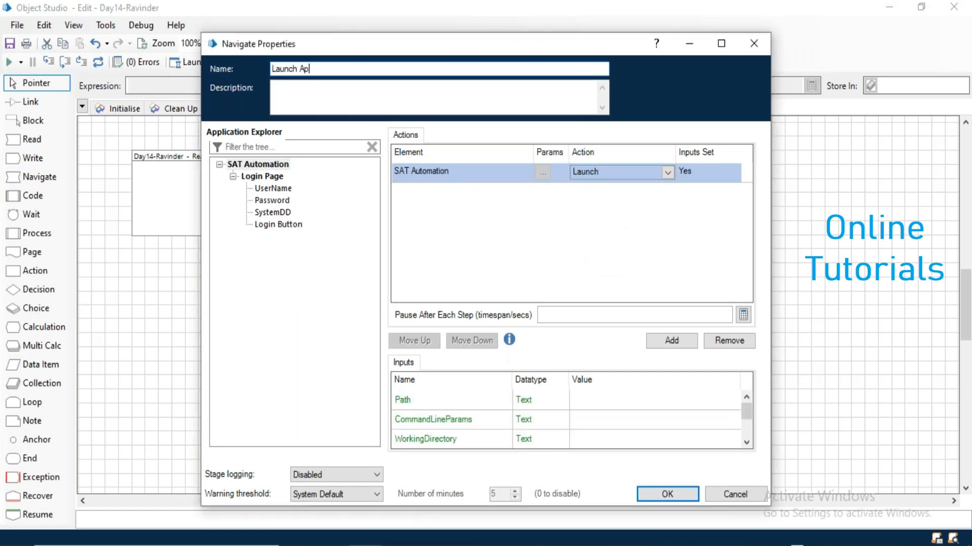
left_click(655, 493)
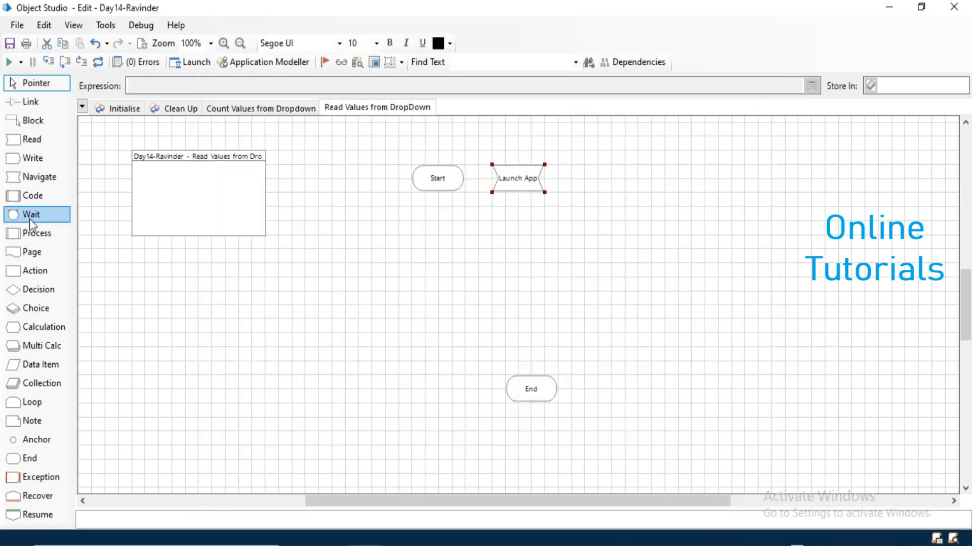
Add Wait2 right of Launch App checking UserName exists, then drop a Read stage below Launch App.
left_click_drag(32, 219, 597, 179)
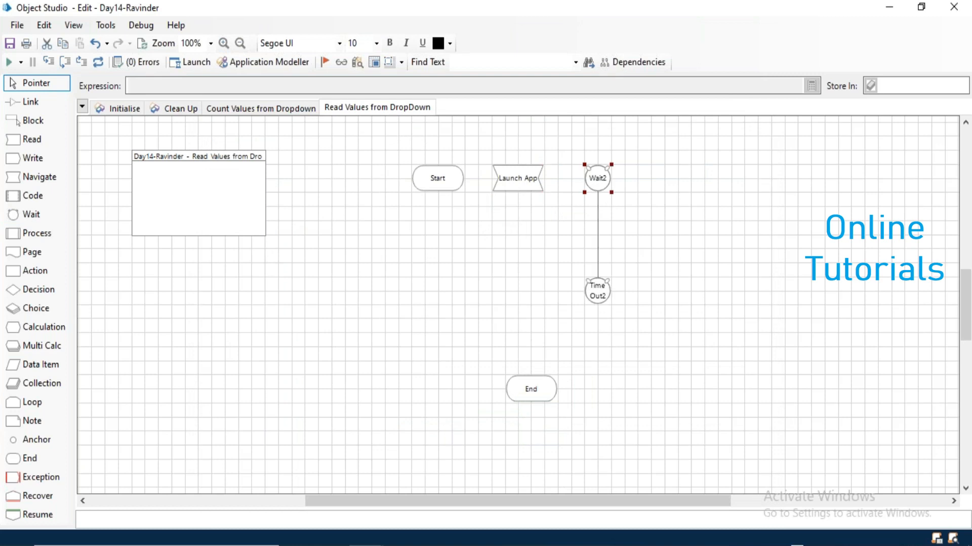
left_click_drag(271, 187, 362, 171)
left_click(471, 172)
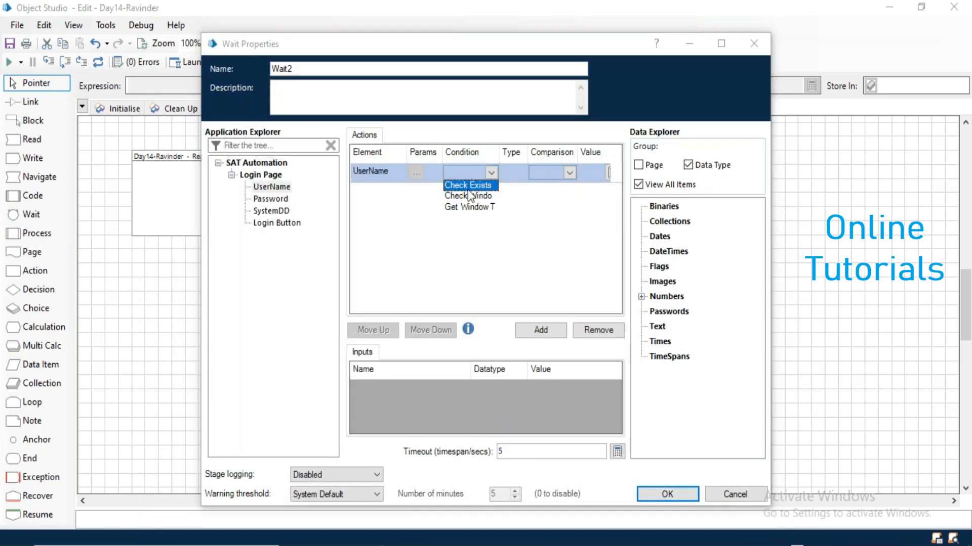
left_click(466, 183)
left_click(666, 494)
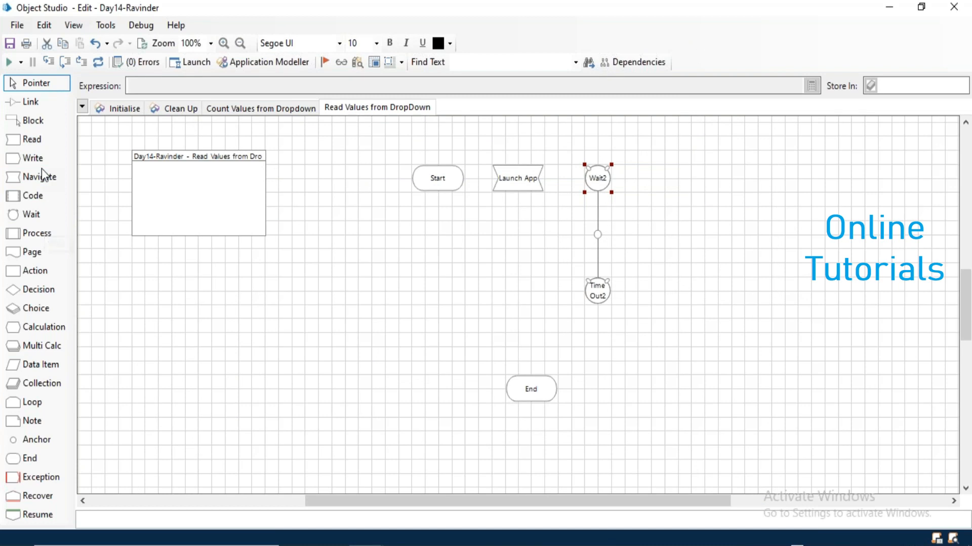
left_click_drag(35, 140, 518, 239)
Name the read stage 'Read DD Values' and read Get All Items from SystemDD.
double_click(518, 236)
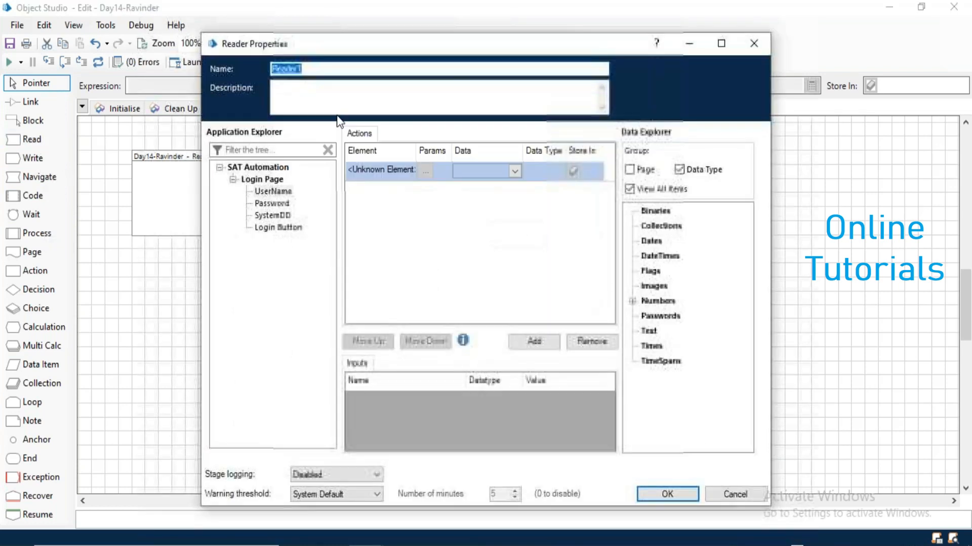
type("Read")
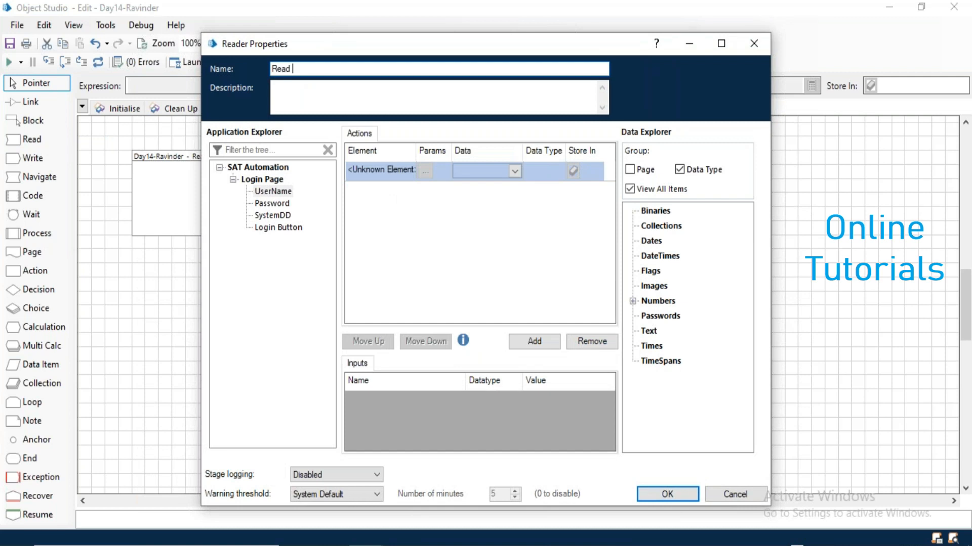
type(" DD Values")
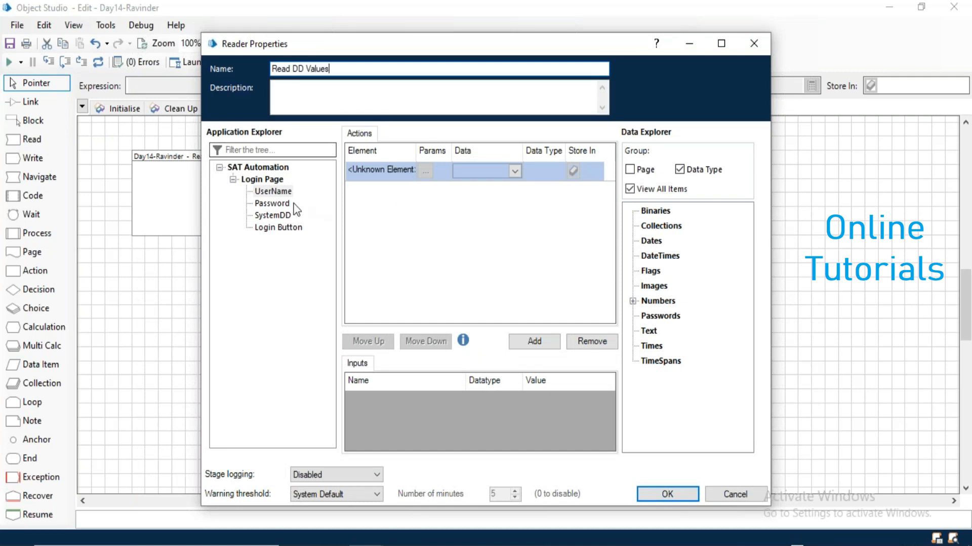
left_click_drag(270, 216, 377, 169)
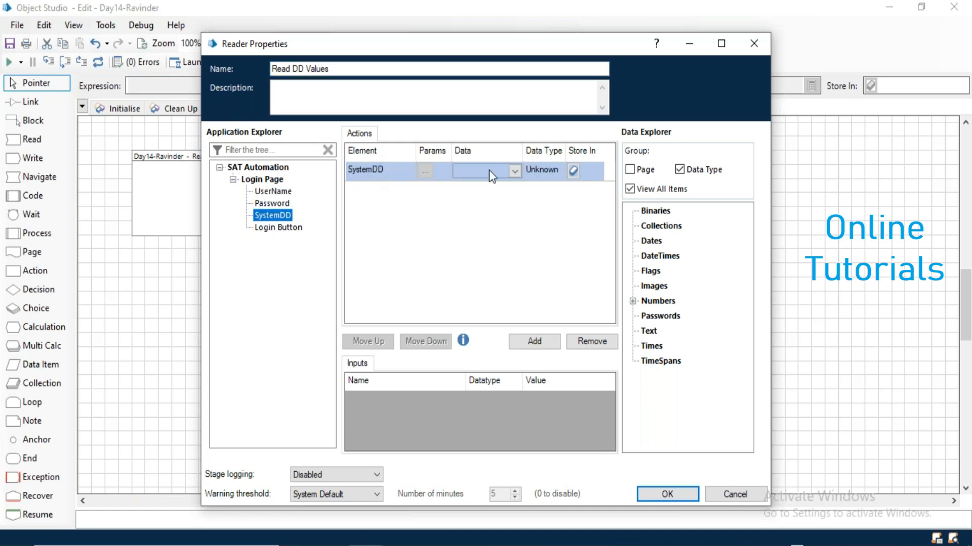
left_click(496, 170)
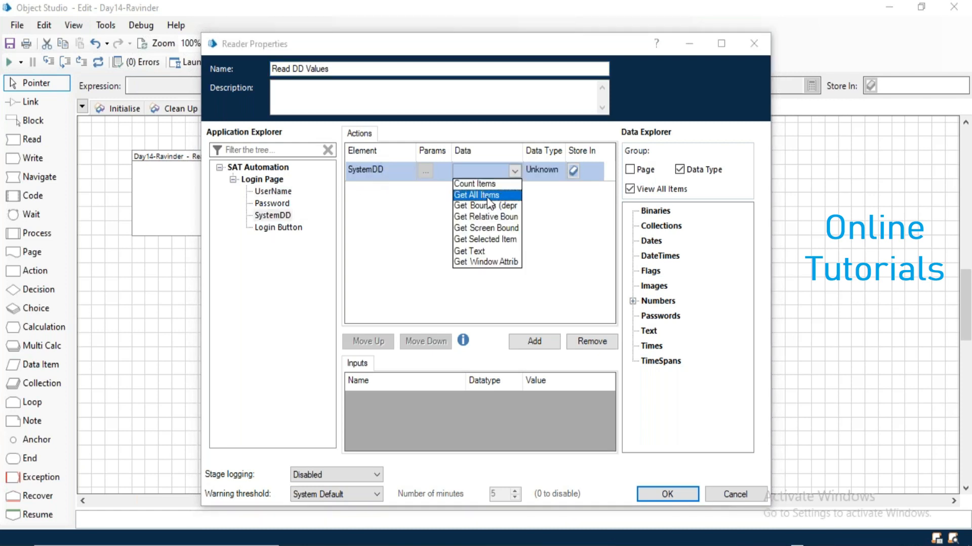
left_click(487, 197)
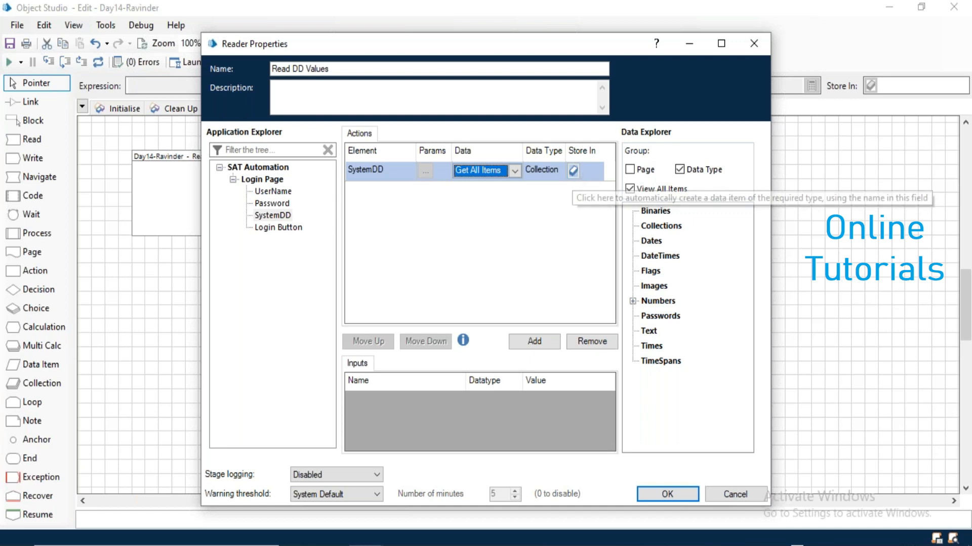
Store the items in a new 'DD Licst Values' collection, place it, and move End beside Time Out2.
left_click(586, 172)
type("DD L")
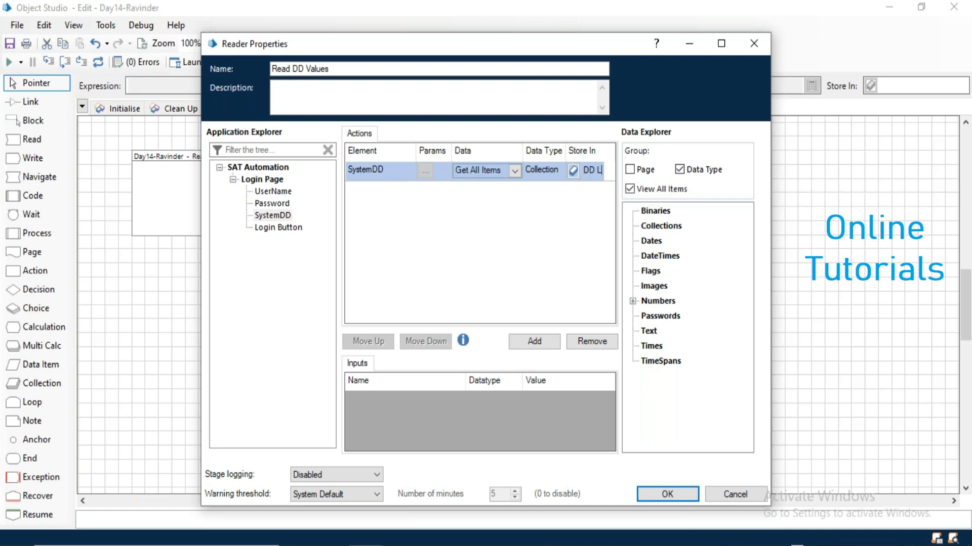
type("ist Va")
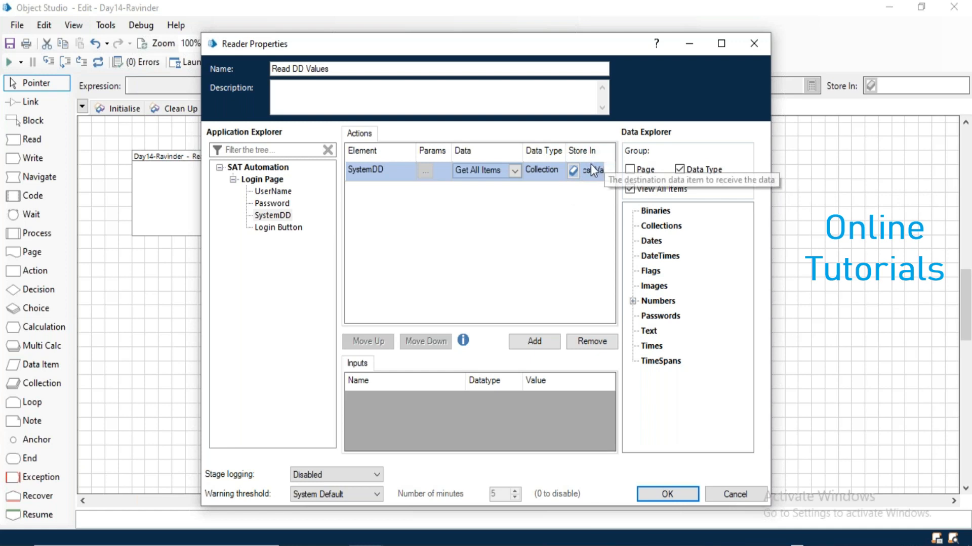
left_click(572, 171)
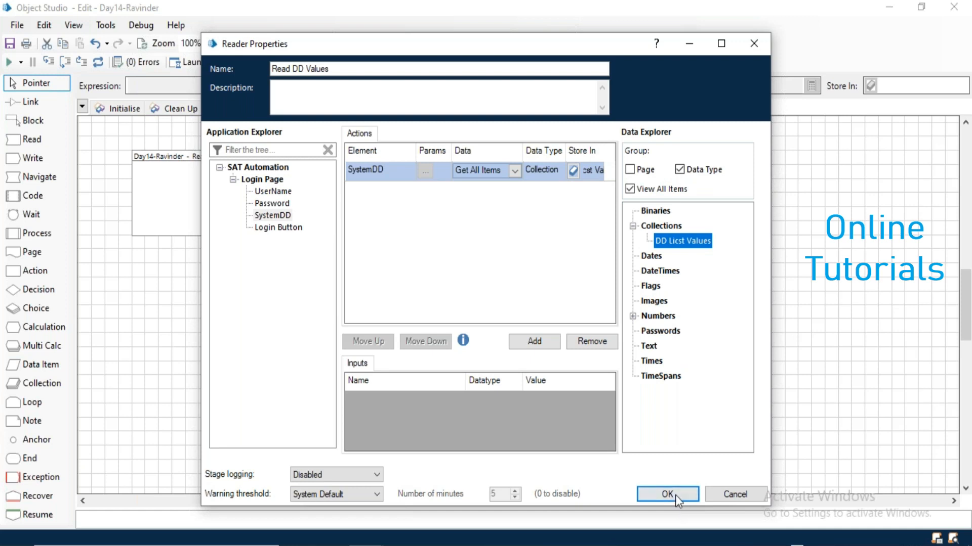
left_click(675, 494)
left_click(817, 267)
left_click_drag(531, 394, 516, 294)
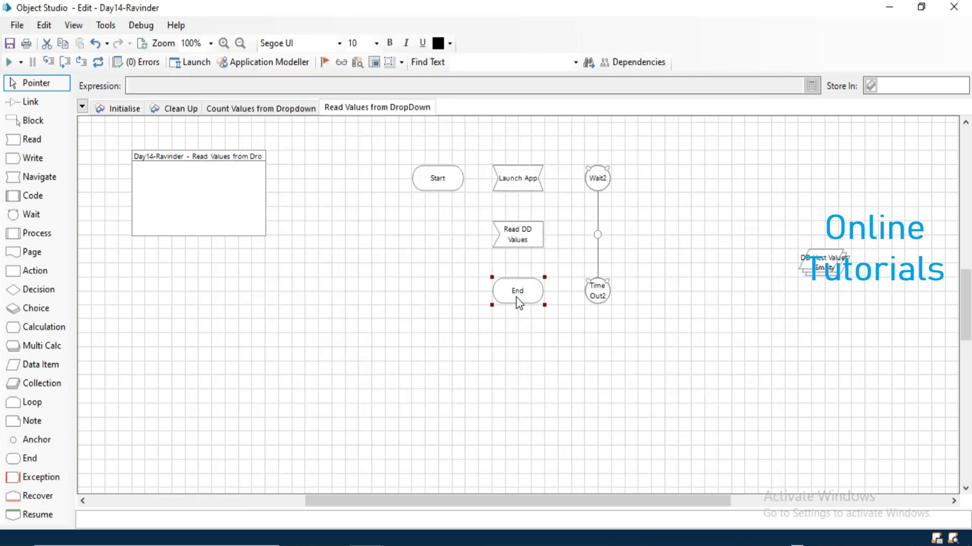
Link Start to Launch App, Launch App to Wait2, and Time Out2 to End.
left_click(31, 102)
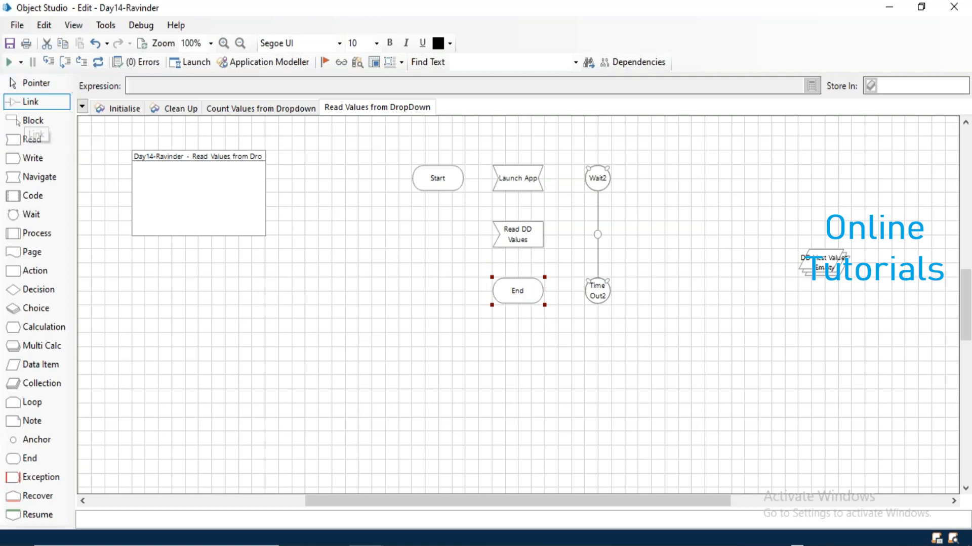
left_click_drag(445, 182, 600, 180)
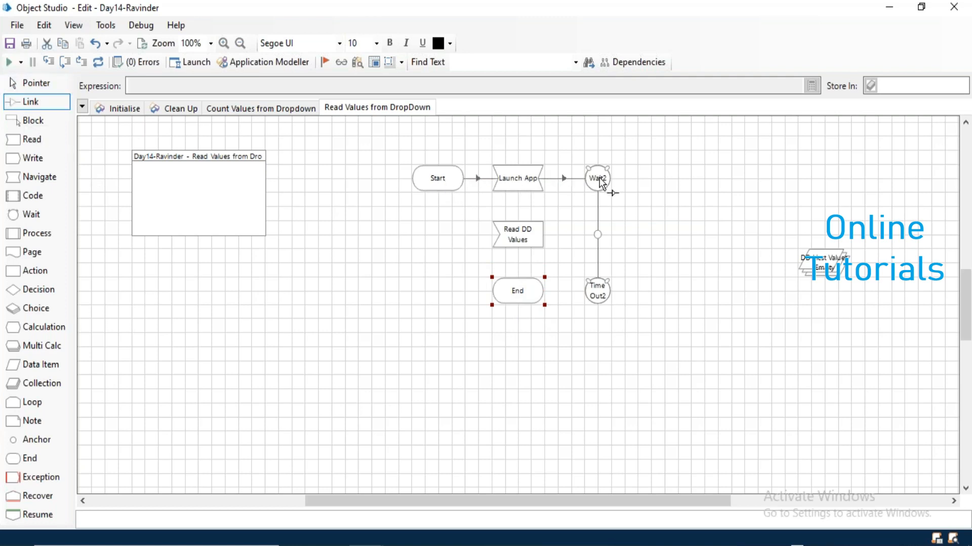
mouse_move(598, 235)
left_mouse_down()
mouse_move(534, 238)
mouse_move(517, 298)
left_mouse_up()
left_click_drag(595, 301, 521, 297)
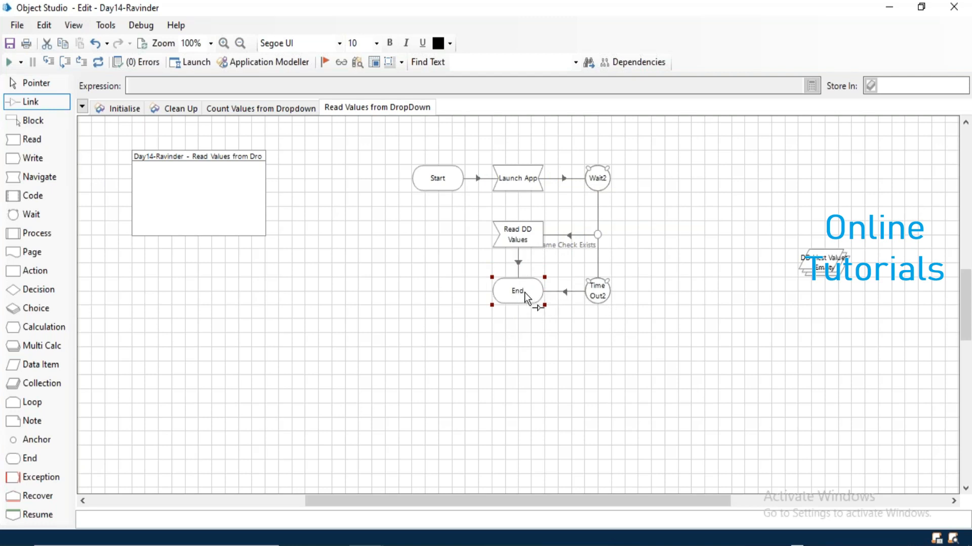
left_click(32, 82)
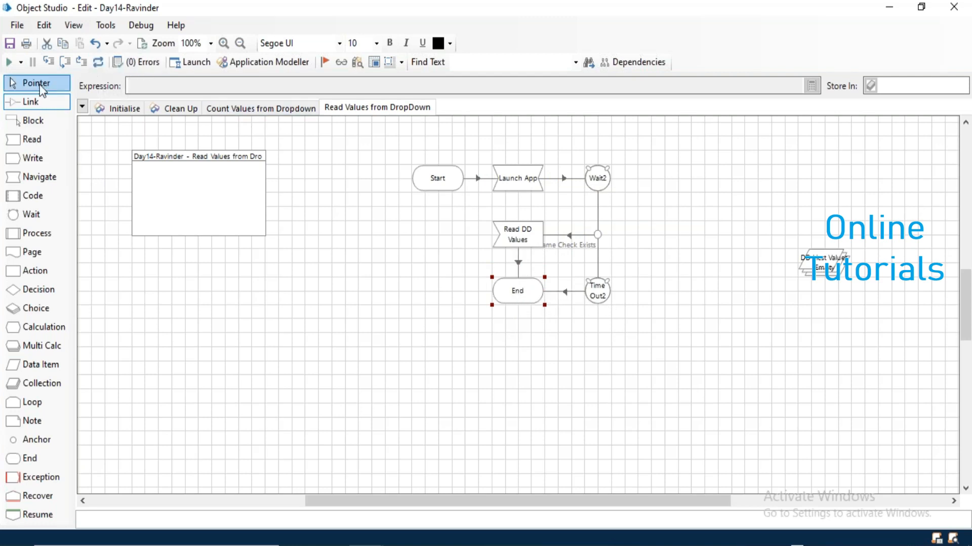
Run the page, confirm DD Licst Values holds Account, Client and Patient, then reset.
left_click(10, 63)
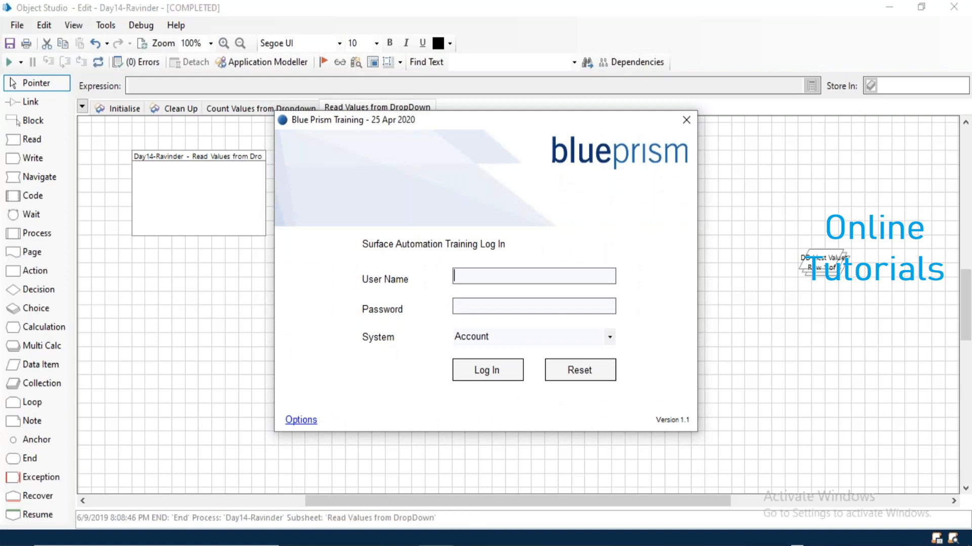
left_click(685, 126)
key("Return")
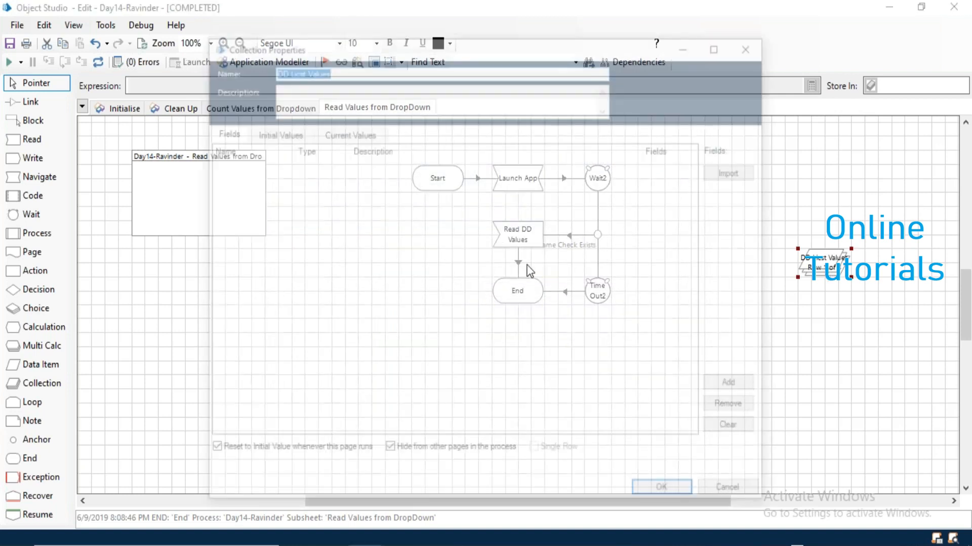
left_click(332, 133)
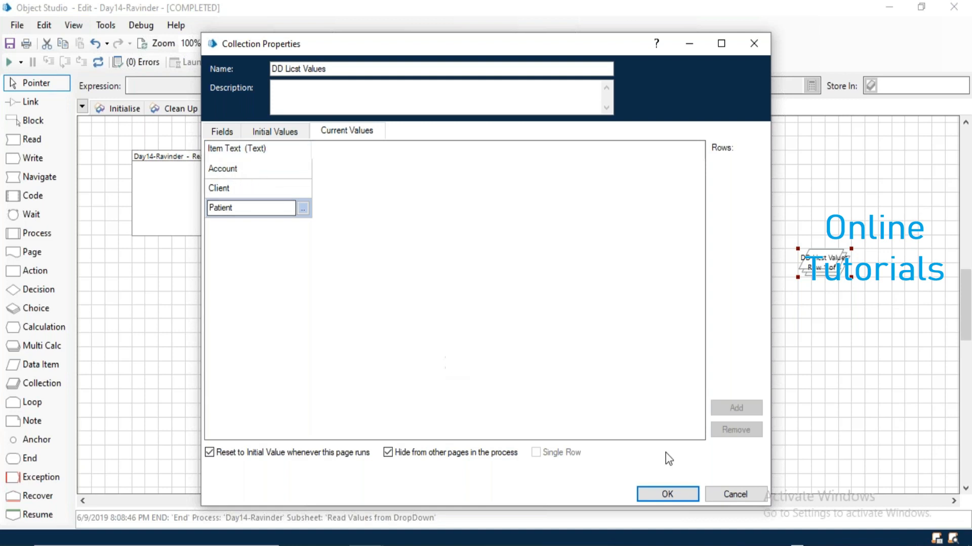
left_click(745, 499)
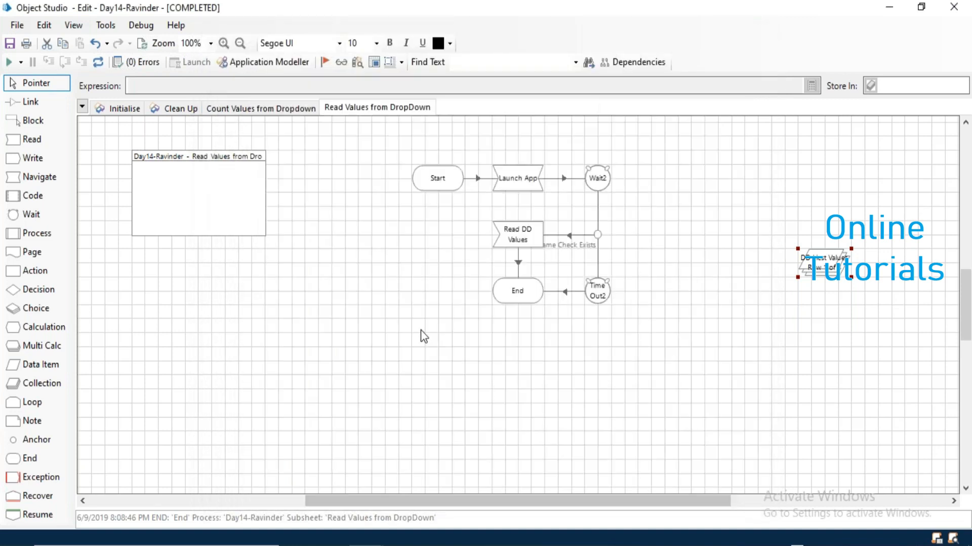
left_click(98, 62)
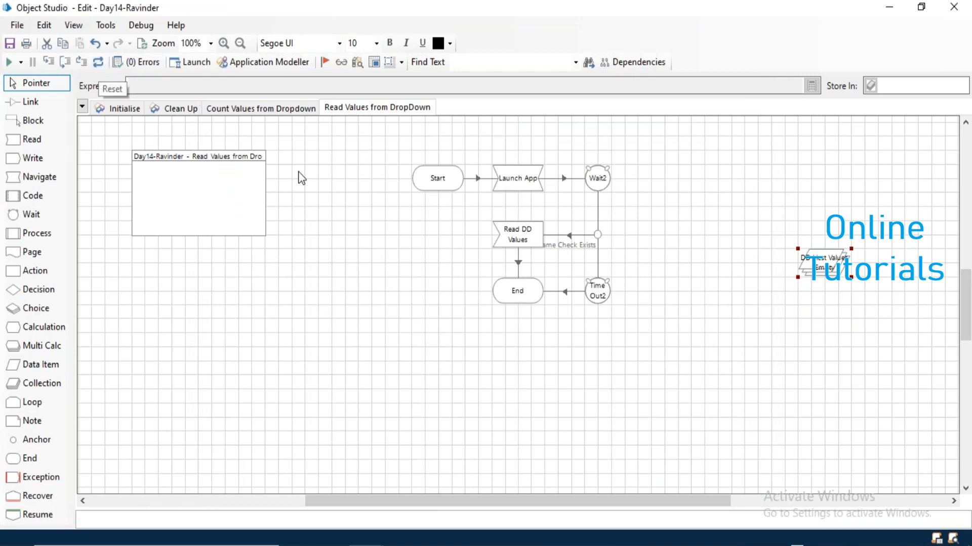
left_click(370, 200)
Copy the Read Values from DropDown page into a new page, add a Coll1 collection, and open its properties.
left_click_drag(373, 114, 372, 112)
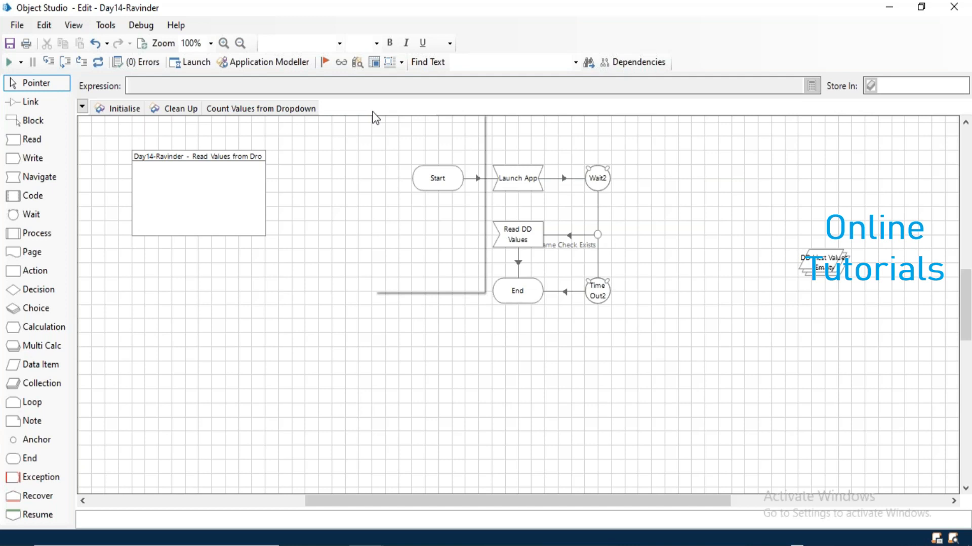
key("ctrl+v")
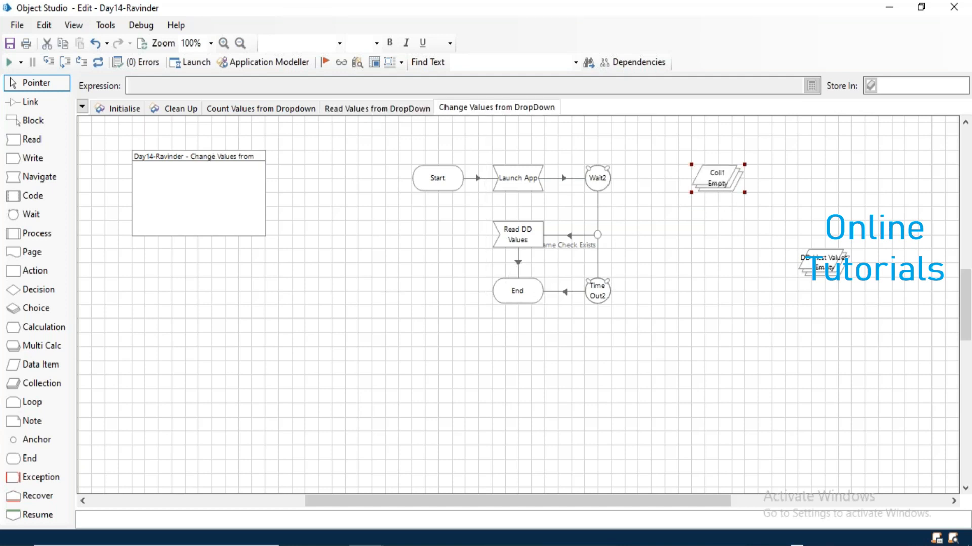
key("Return")
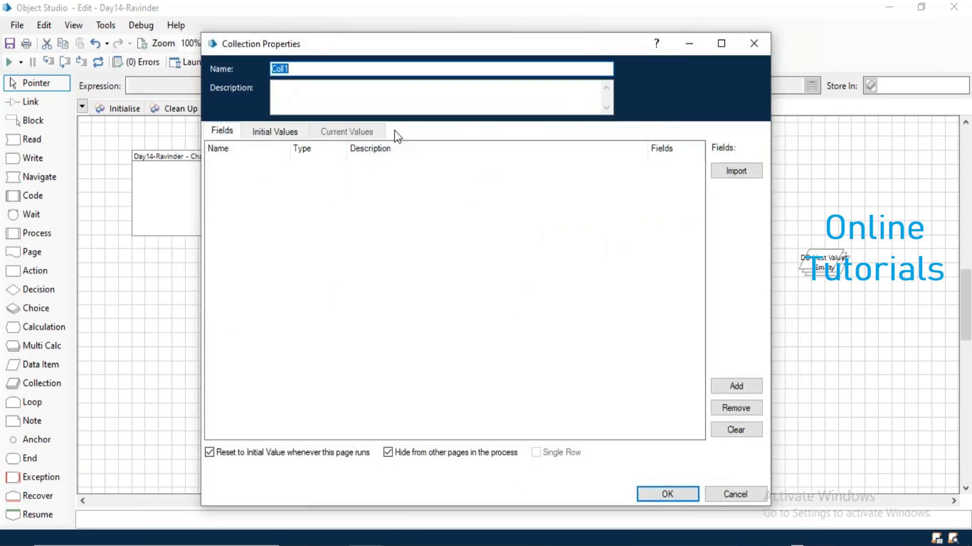
Rename the collection to Counter and add a Number field named CounterVal.
type("Counter")
left_click(740, 386)
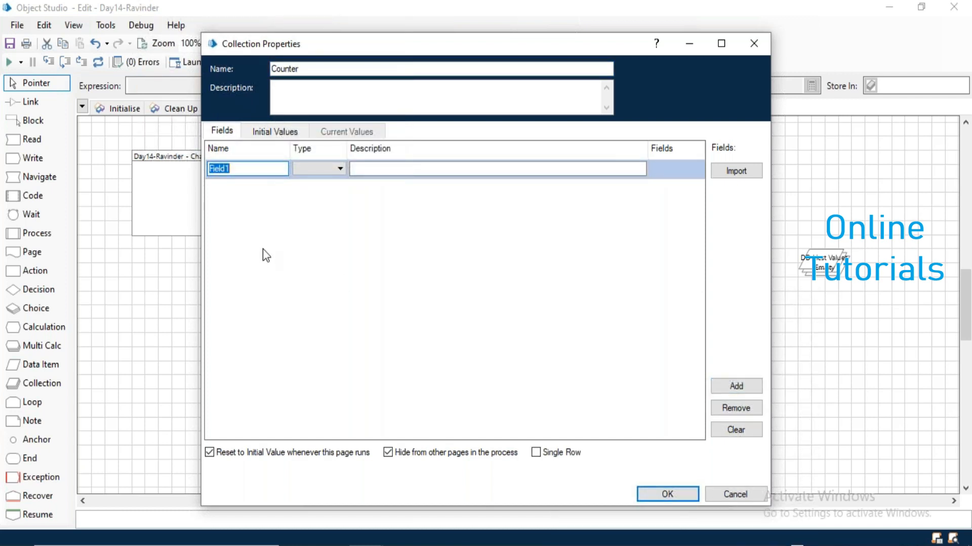
type("Values")
key("BackSpace")
key("BackSpace")
key("BackSpace")
key("BackSpace")
key("BackSpace")
type("Counter")
left_click(310, 169)
left_click(317, 229)
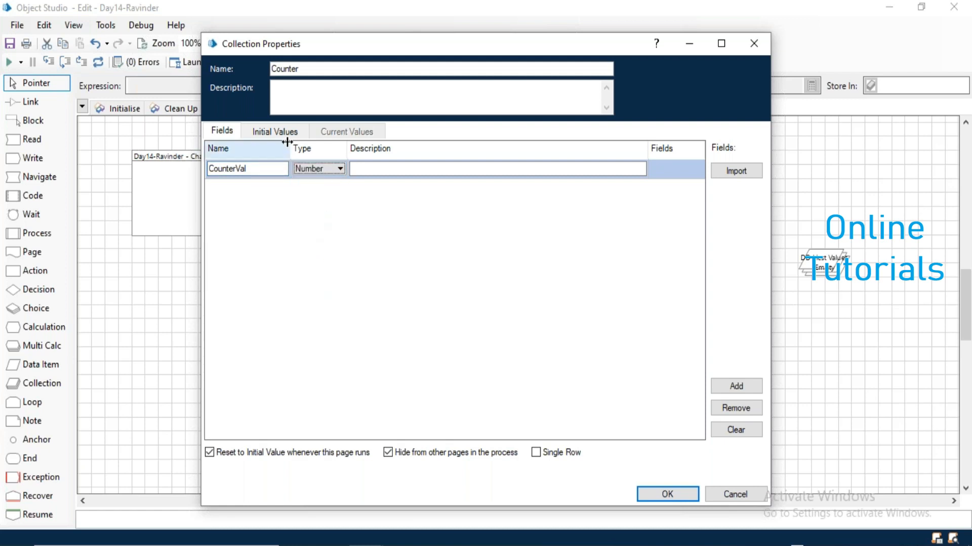
Give CounterVal three initial value rows, 1, 2 and 3, and save the collection.
left_click(281, 136)
left_click(733, 408)
left_click(733, 408)
left_click(734, 408)
left_click(230, 170)
type("1")
key("Return")
type("2")
key("Return")
type("3")
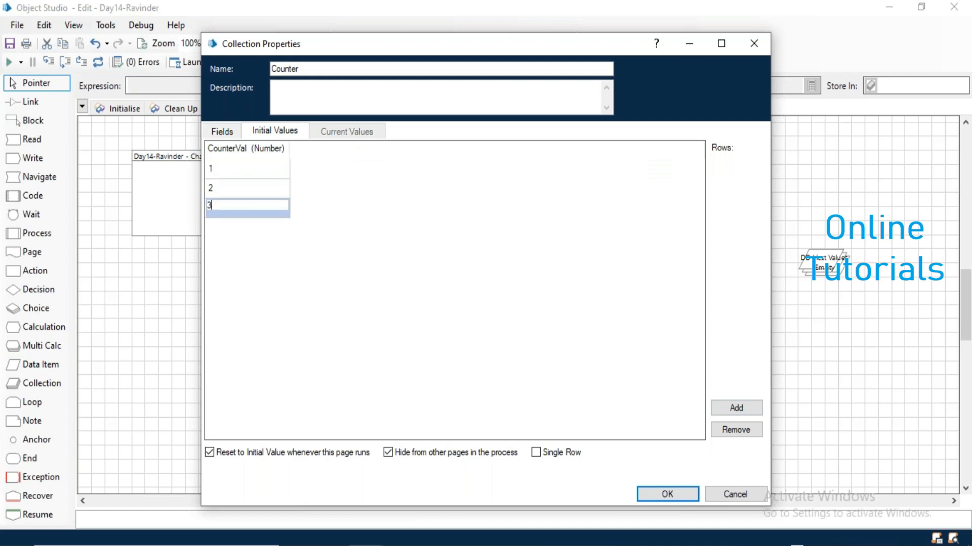
left_click(664, 495)
Open the Read DD Values stage properties, then close them.
left_click(529, 243)
double_click(529, 243)
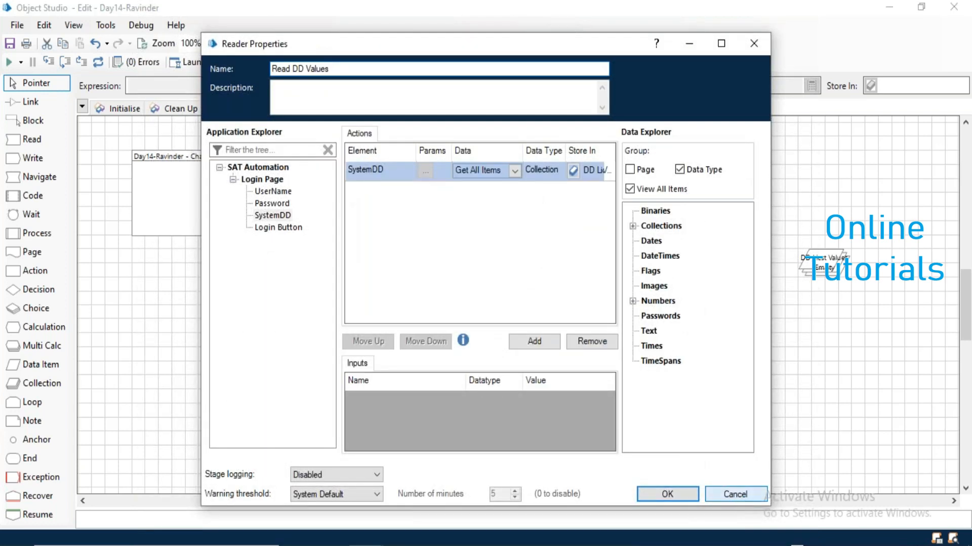
left_click(735, 495)
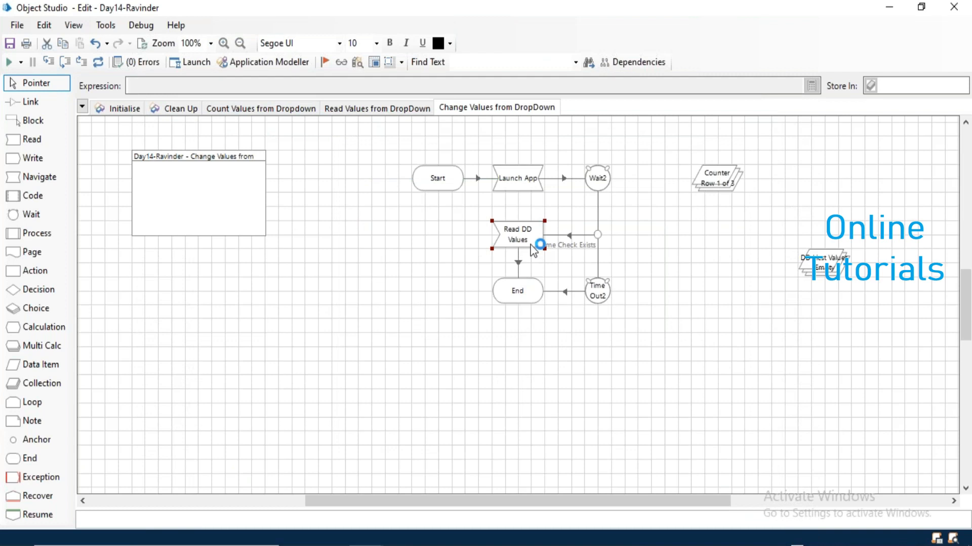
Delete the Read DD Values stage and the DD Licst Values collection.
key("Delete")
left_click(831, 272)
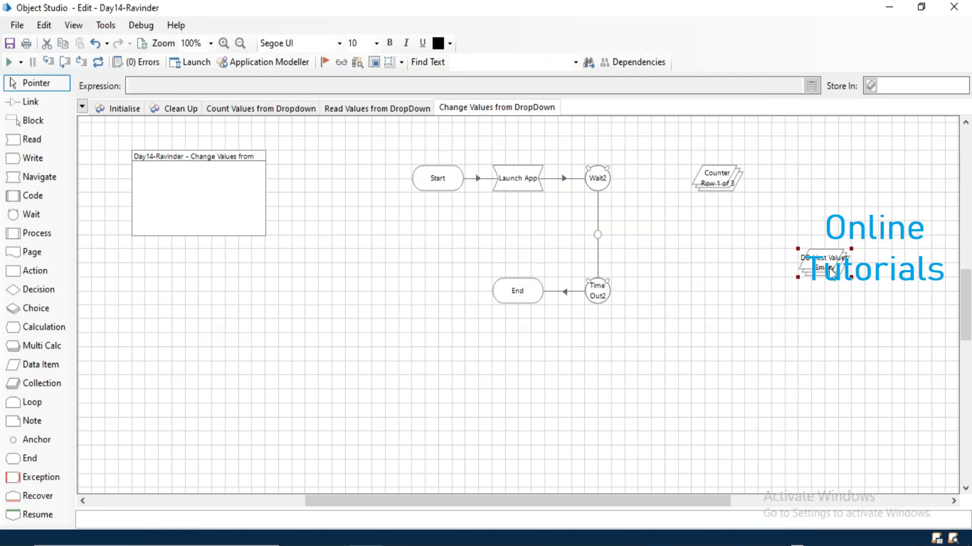
key("Delete")
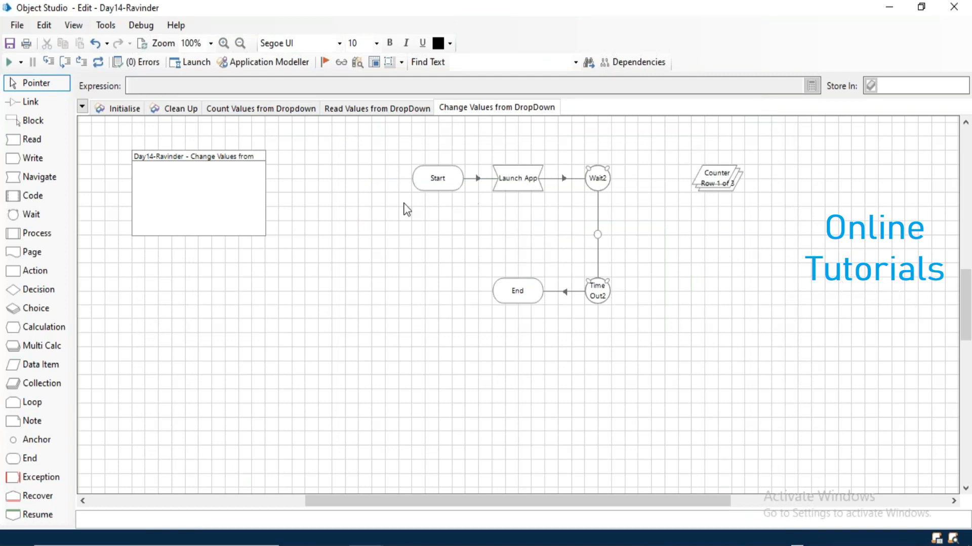
Add a Navigate1 stage below Launch App with SystemDD as its target element.
left_click_drag(38, 177, 522, 237)
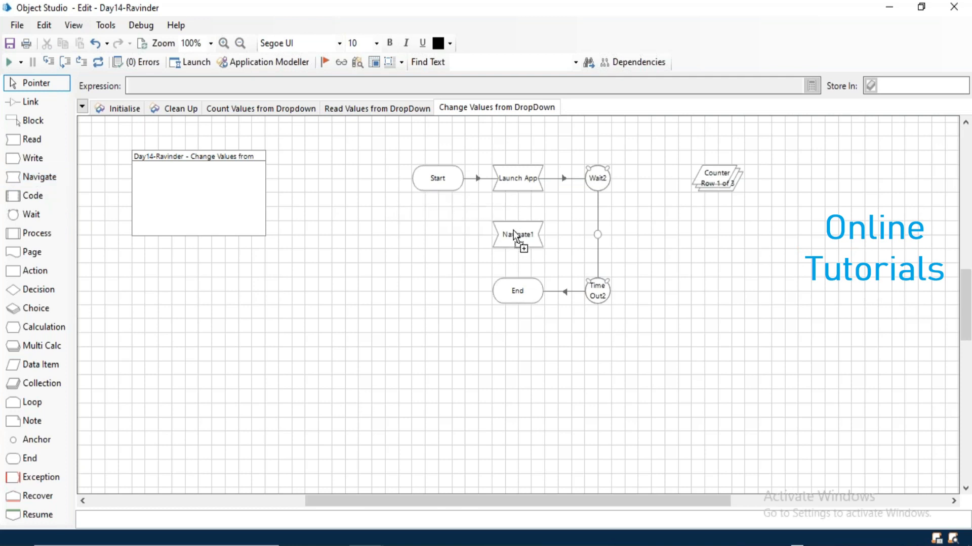
double_click(518, 234)
left_click(273, 212)
left_click_drag(435, 173, 439, 172)
left_click(621, 174)
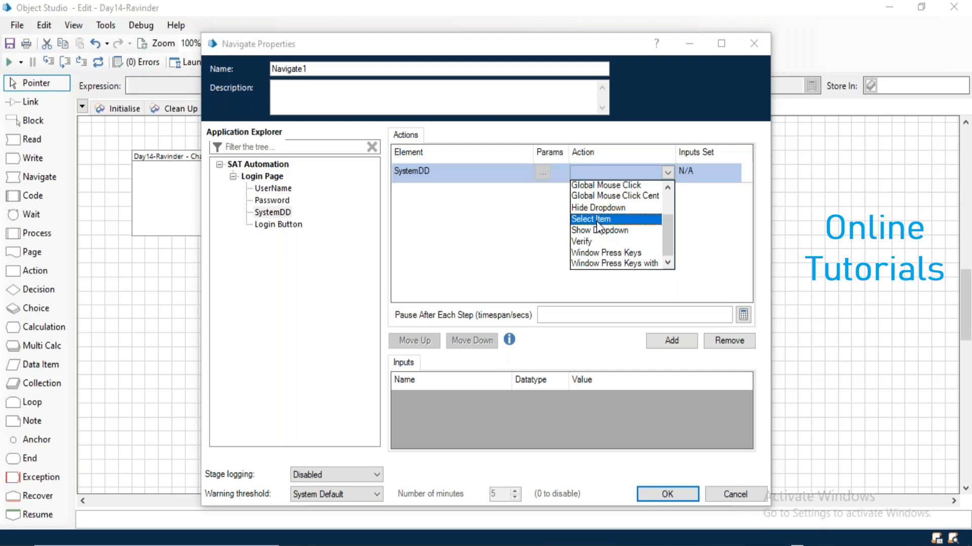
Set the SystemDD action to Select Item with Item Position [Counter.CounterVal].
left_click(597, 220)
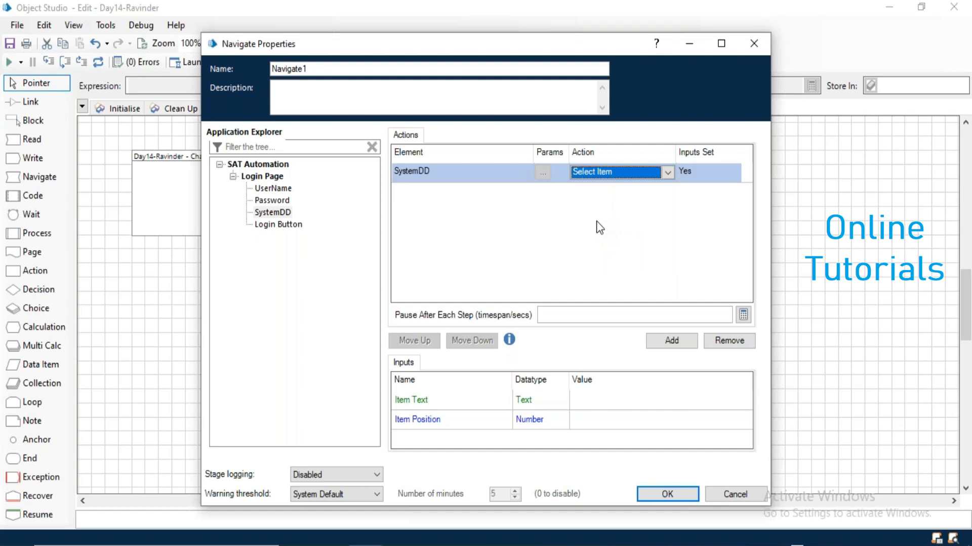
left_click(584, 420)
left_click(743, 420)
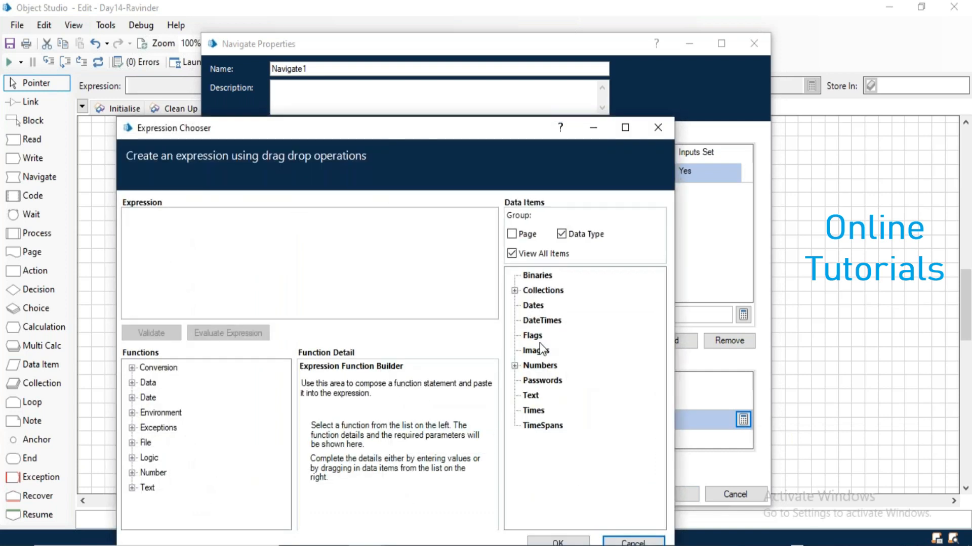
left_click(514, 290)
left_click(528, 306)
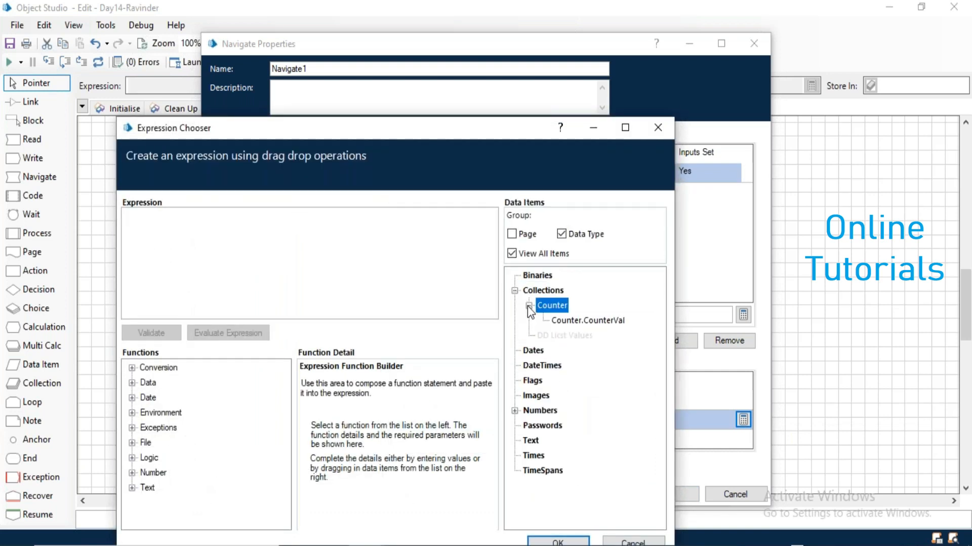
left_click_drag(587, 320, 297, 238)
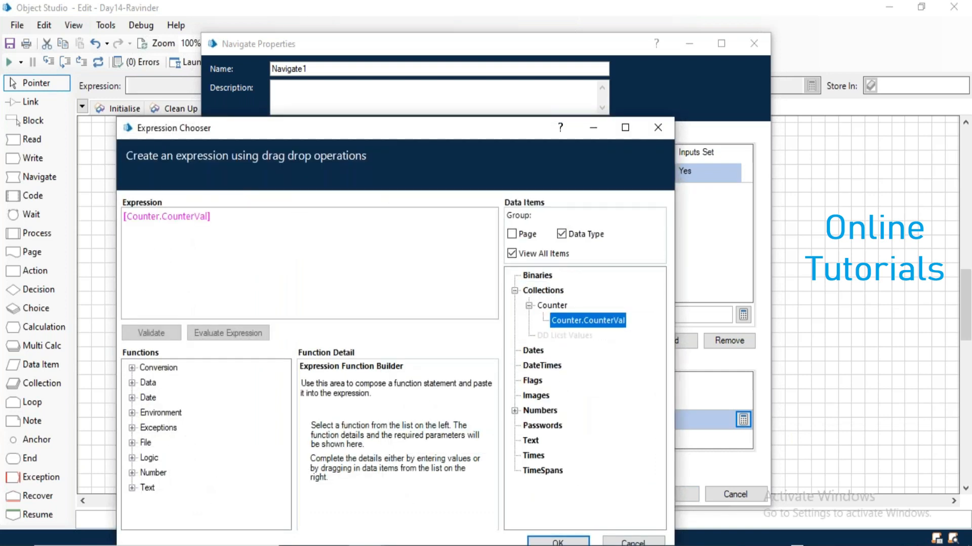
left_click(560, 540)
left_click(558, 541)
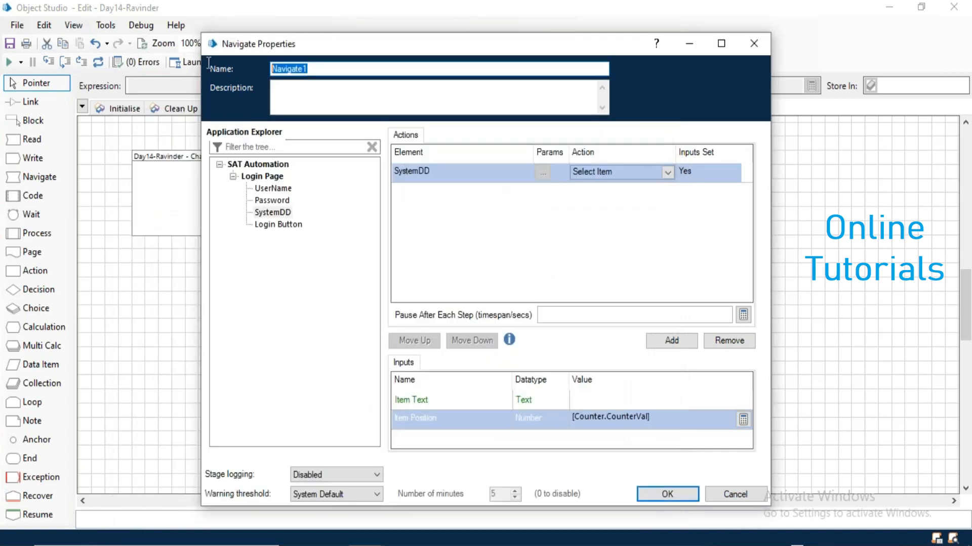
Name the stage Select Item, save it, and move End and Time Out2 lower.
type("Select Item")
left_click(667, 494)
left_click_drag(516, 300, 526, 346)
left_click_drag(600, 289, 601, 348)
Copy Select Item into a Highlight Item stage that verifies SystemDD with Highlight set to True.
left_click(517, 236)
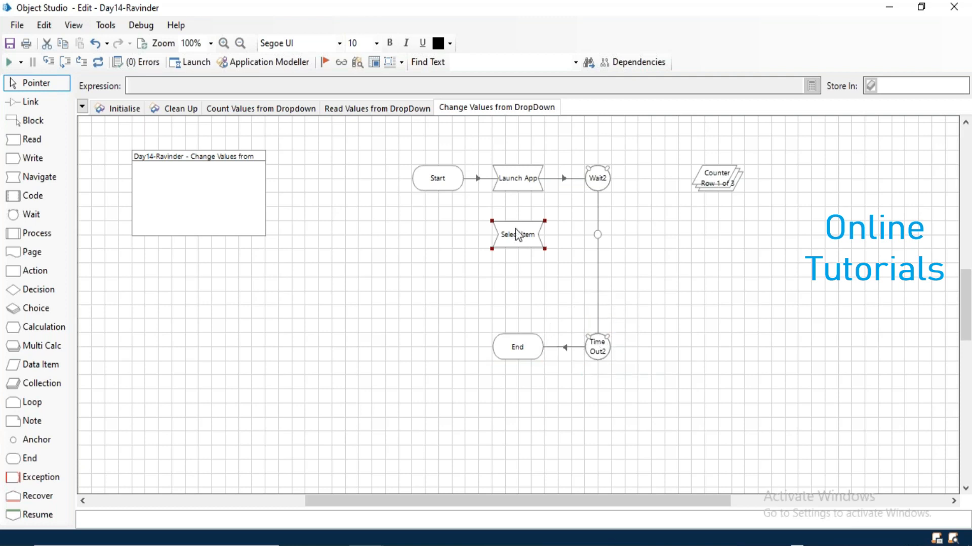
key("ctrl+v")
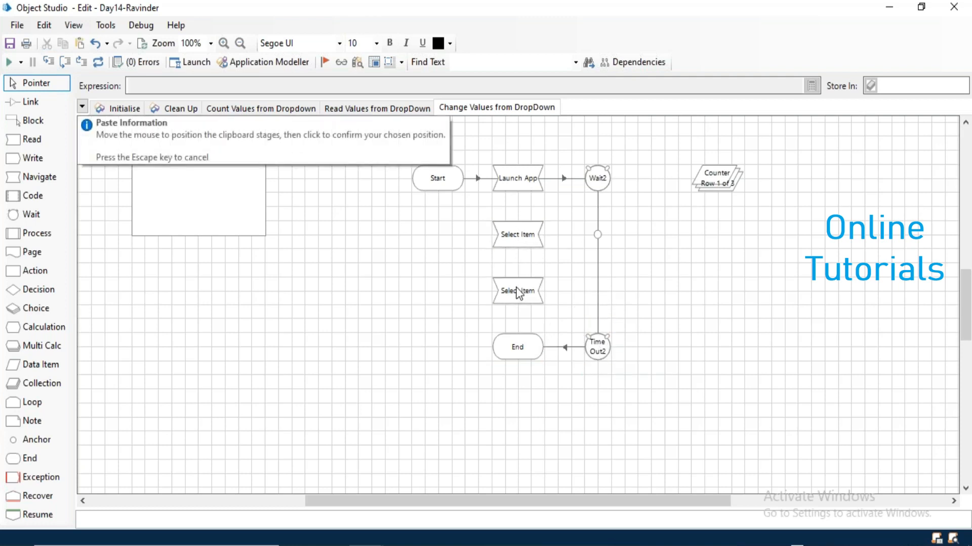
double_click(519, 295)
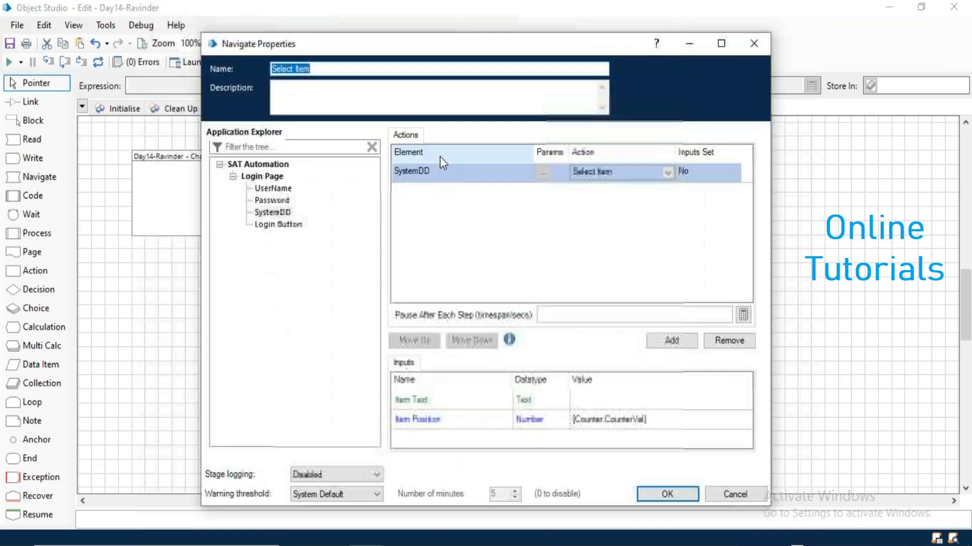
key("Home")
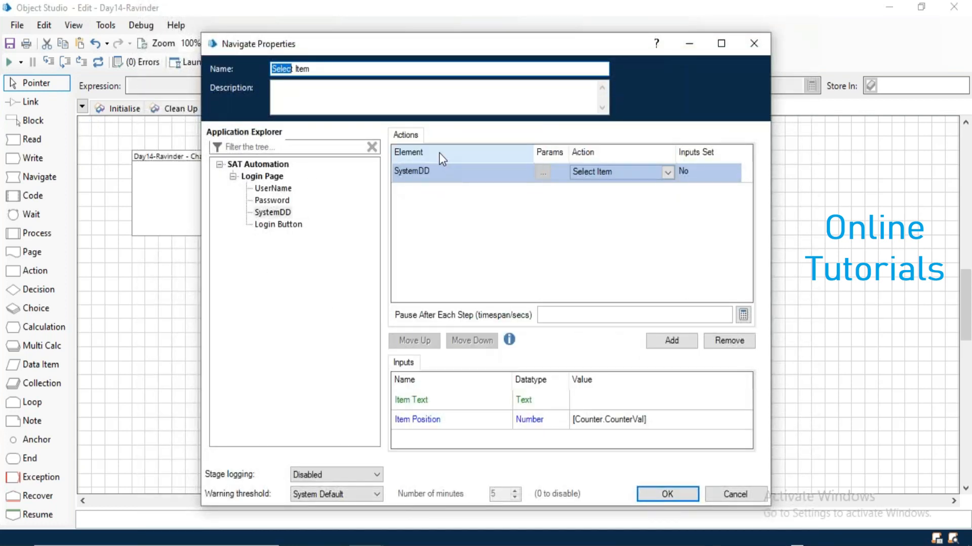
type("Highlight")
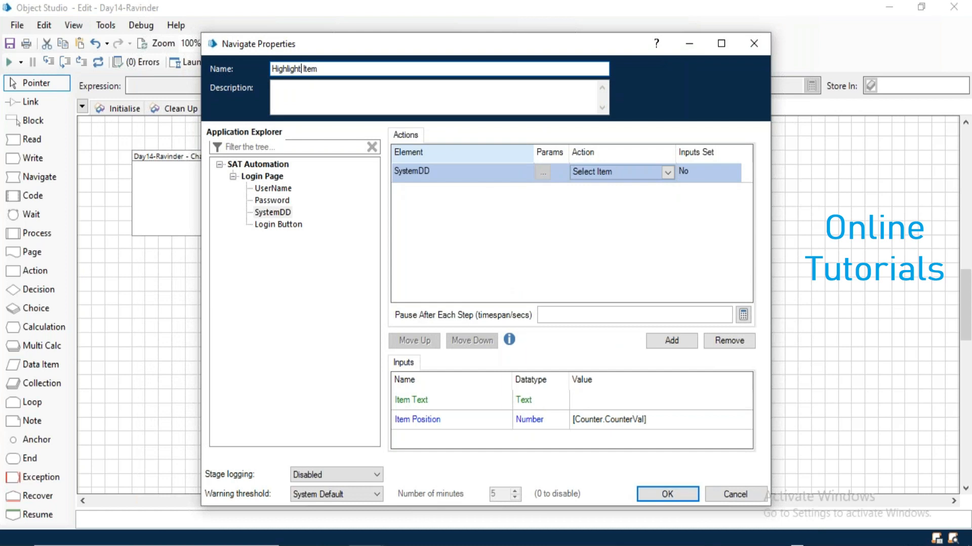
left_click(589, 171)
left_click(601, 236)
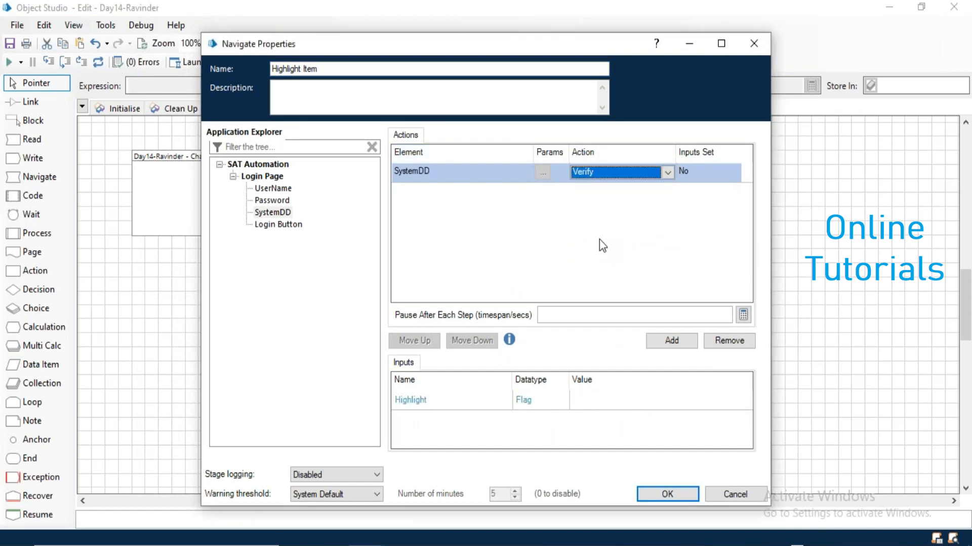
left_click(598, 403)
type("True")
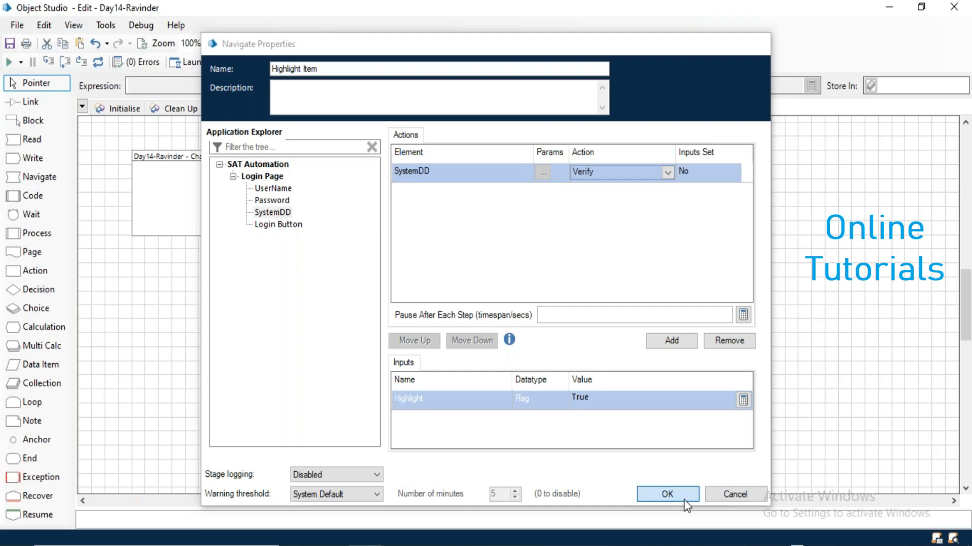
left_click(684, 500)
Link the stages so Highlight Item runs after Select Item and before End.
left_click(40, 103)
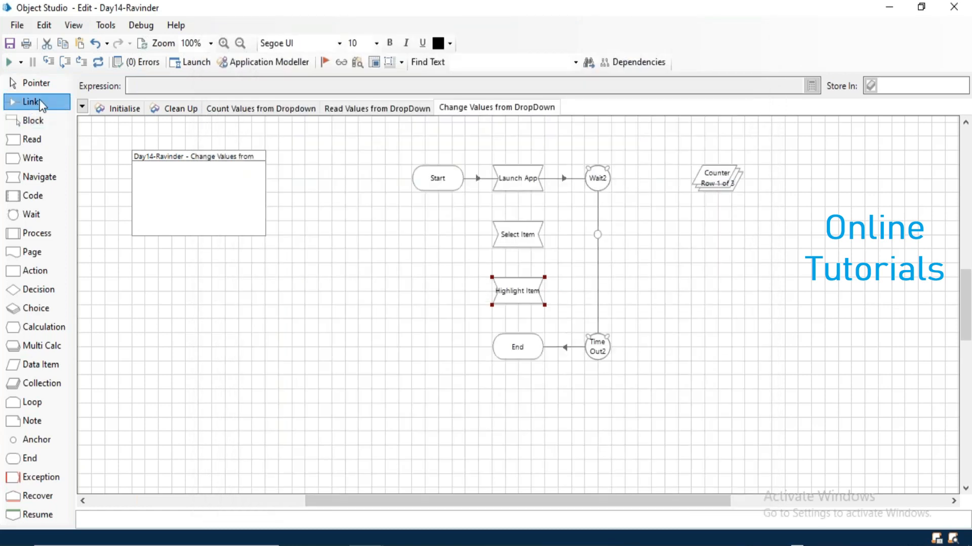
mouse_move(597, 236)
left_mouse_down()
mouse_move(521, 244)
mouse_move(519, 345)
left_mouse_up()
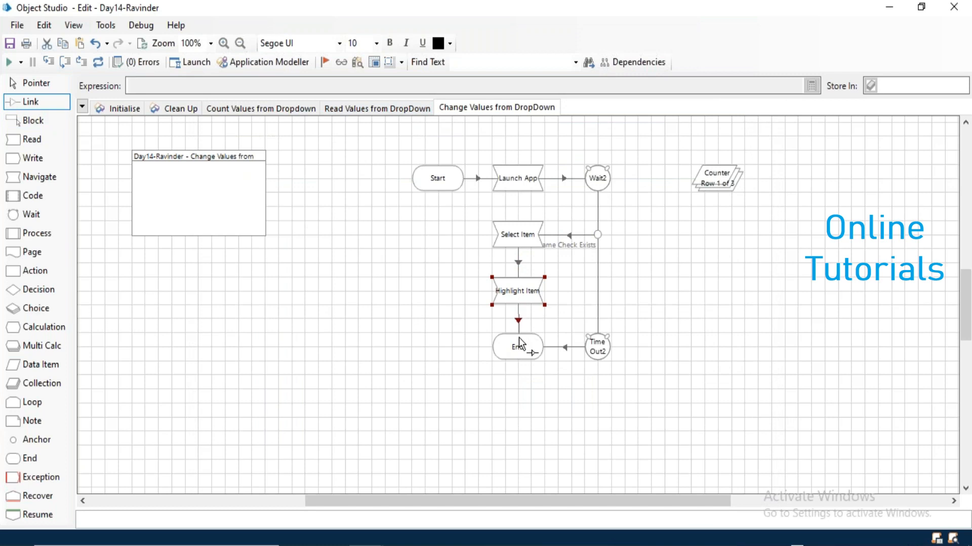
left_click(99, 65)
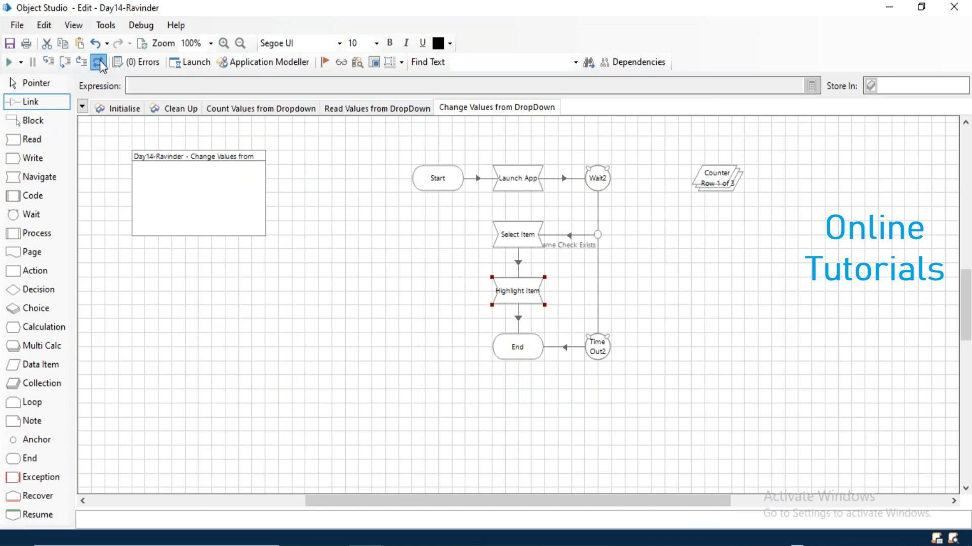
In Application Modeller, untick Window Text matching for SystemDD and apply the change.
left_click(255, 63)
left_click(330, 191)
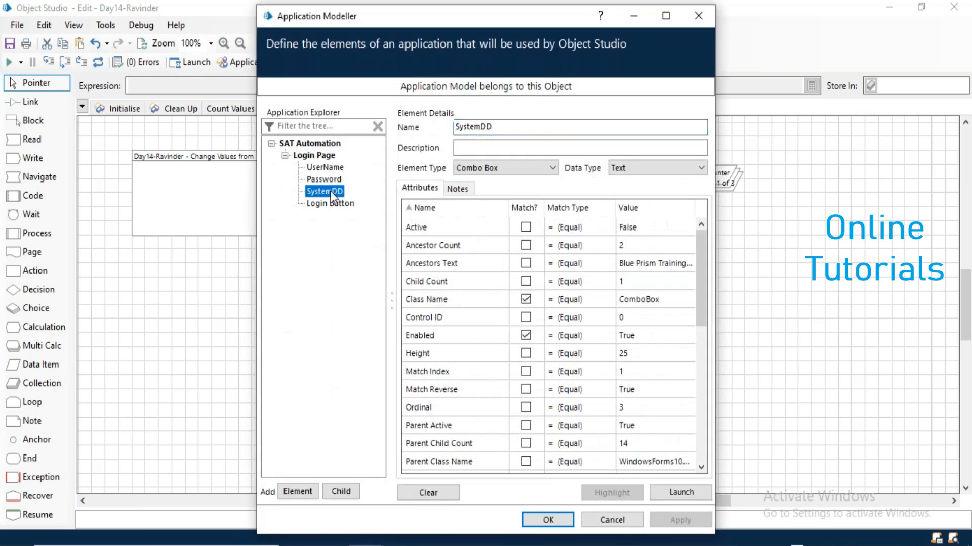
left_click(524, 213)
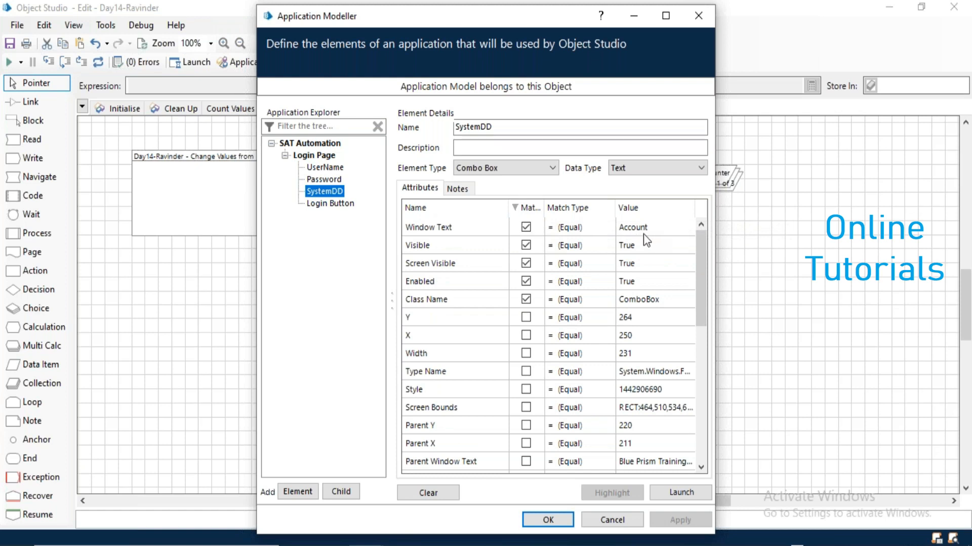
left_click(526, 228)
left_click(674, 228)
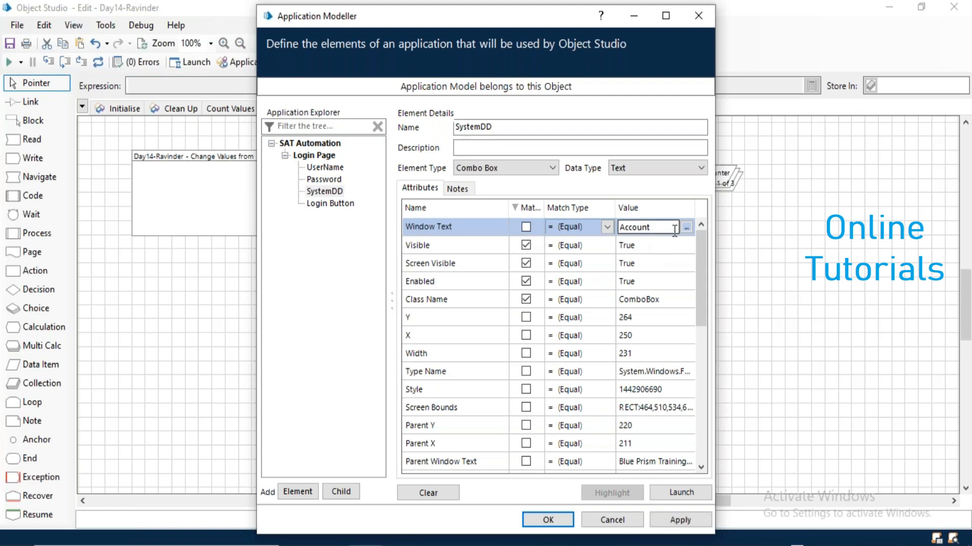
left_click(686, 519)
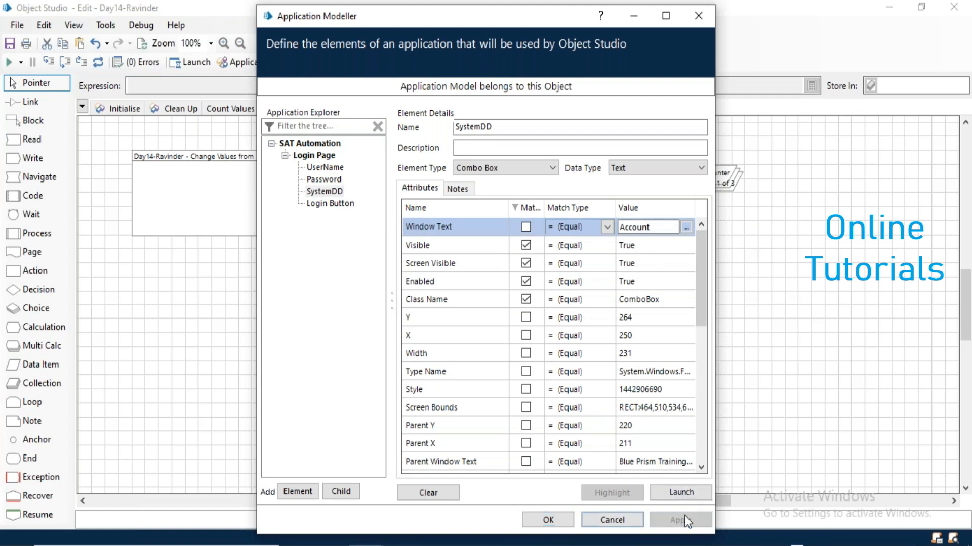
left_click(549, 519)
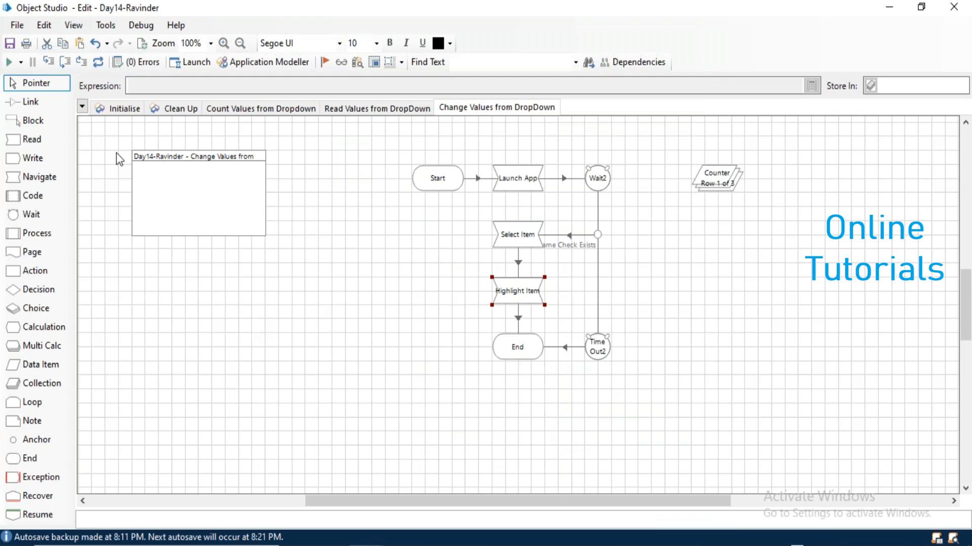
left_click(9, 62)
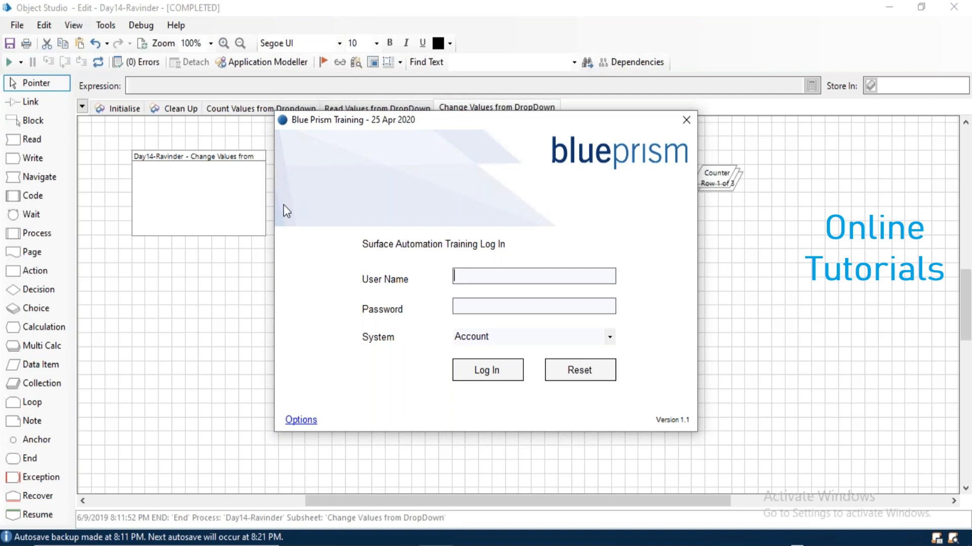
left_click(689, 126)
left_click(99, 62)
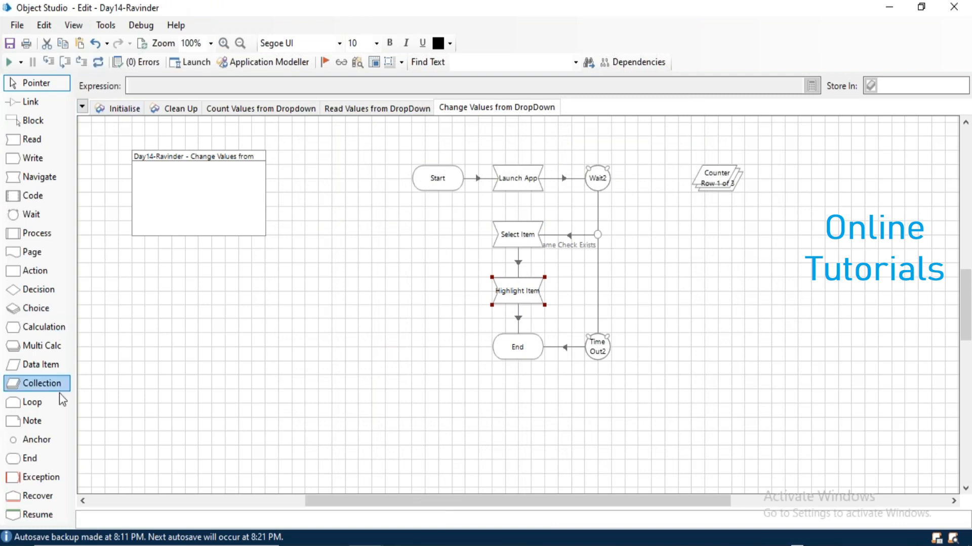
Add a loop and stack Loop Start1, Select Item, Highlight Item and End vertically.
left_click_drag(33, 404, 569, 224)
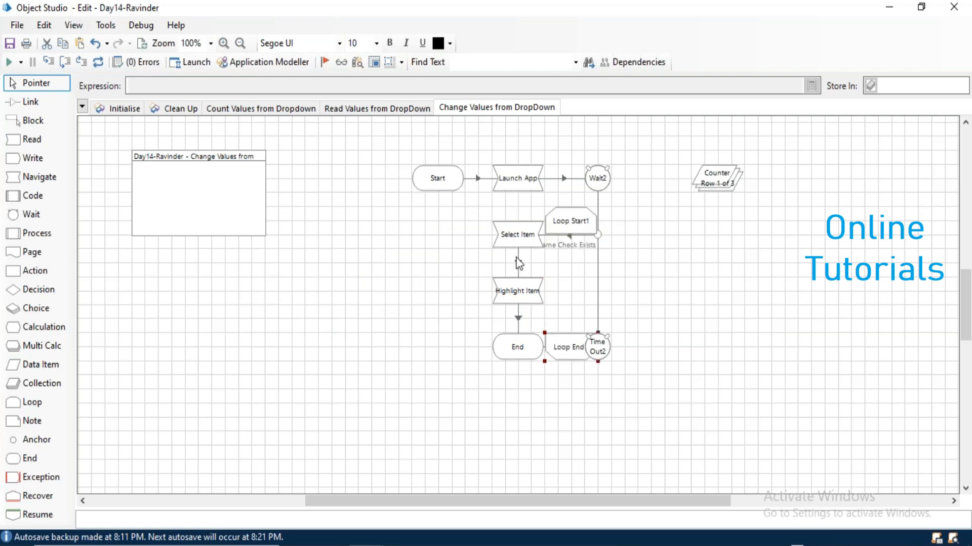
left_click_drag(512, 247, 457, 253)
left_click_drag(512, 293, 462, 302)
left_click_drag(521, 354, 465, 368)
left_click_drag(568, 223, 533, 236)
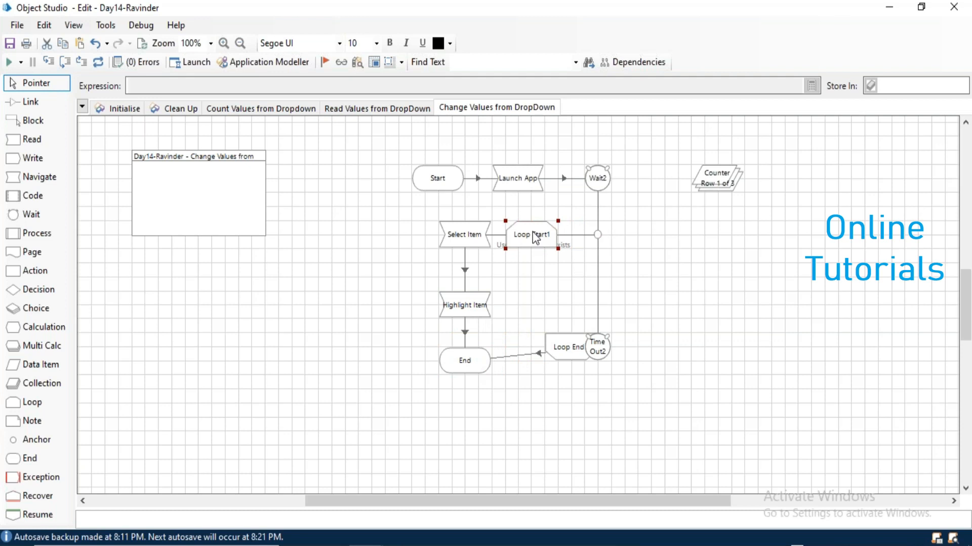
Link Loop Start1 to Select Item and Highlight Item to the loop end.
left_click(31, 102)
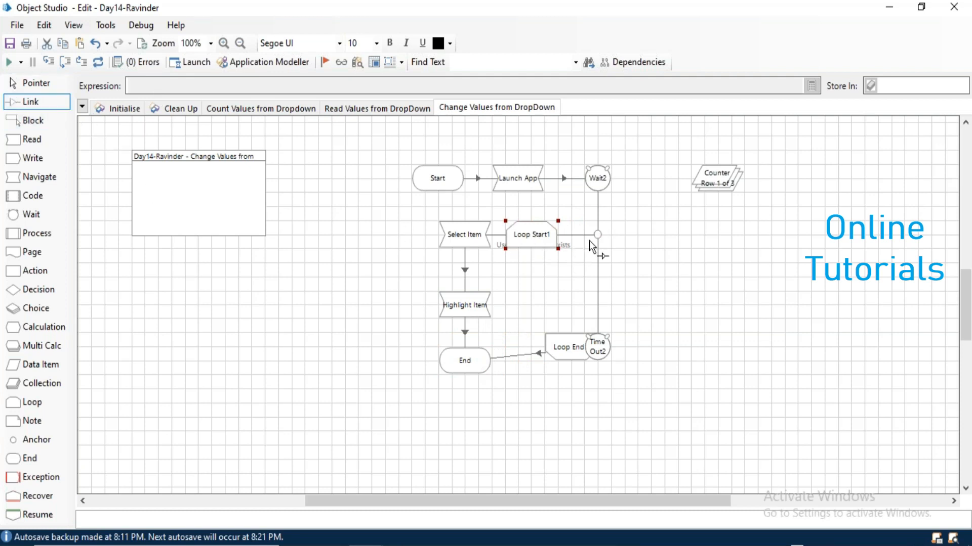
left_click_drag(543, 246, 470, 245)
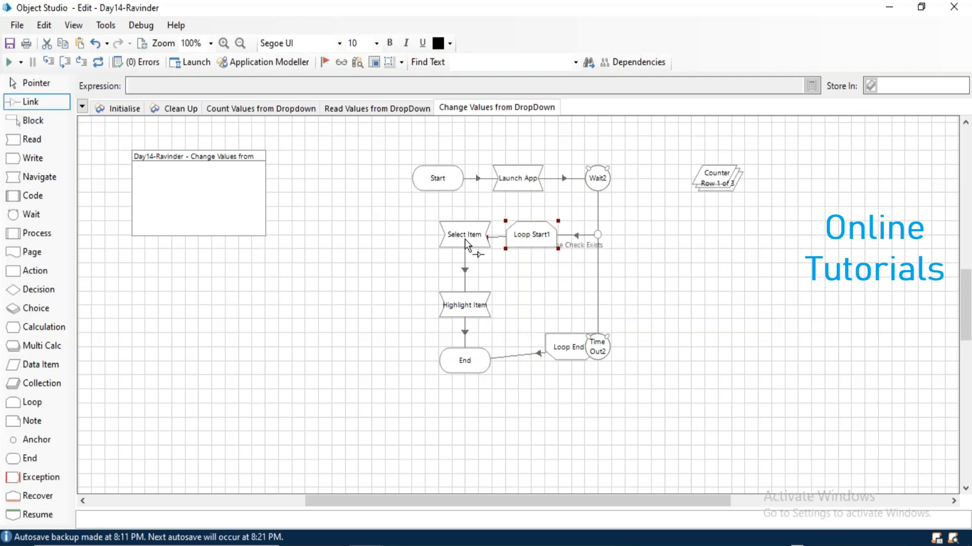
mouse_move(484, 310)
left_mouse_down()
mouse_move(560, 351)
mouse_move(492, 371)
left_mouse_up()
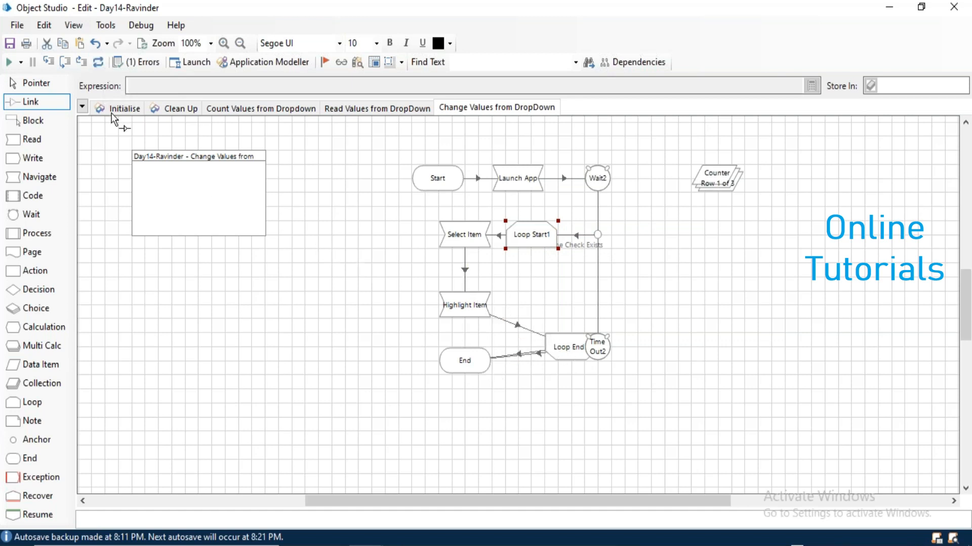
left_click(32, 83)
Rearrange Loop End1 above End and line up Time Out2 and Loop Start1.
left_click_drag(570, 354, 535, 312)
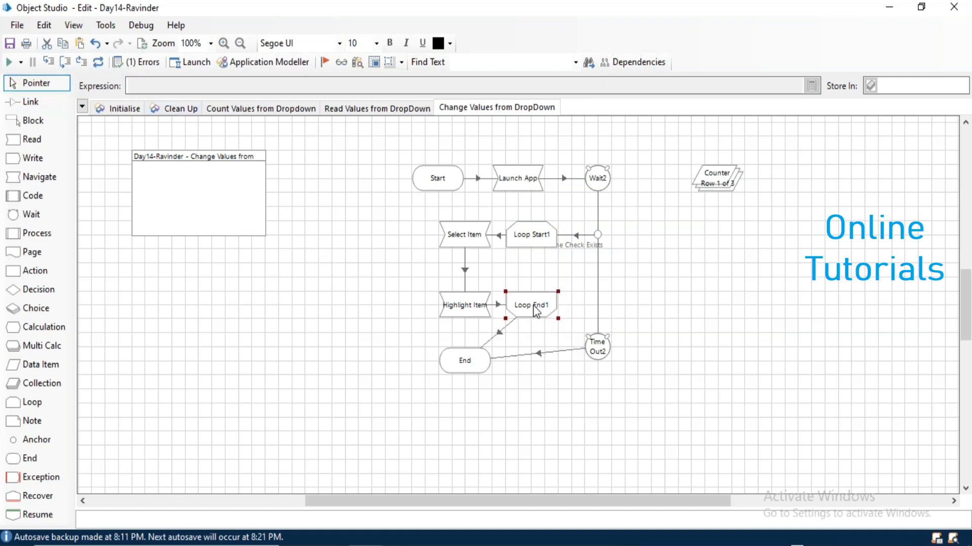
left_click_drag(602, 356, 603, 369)
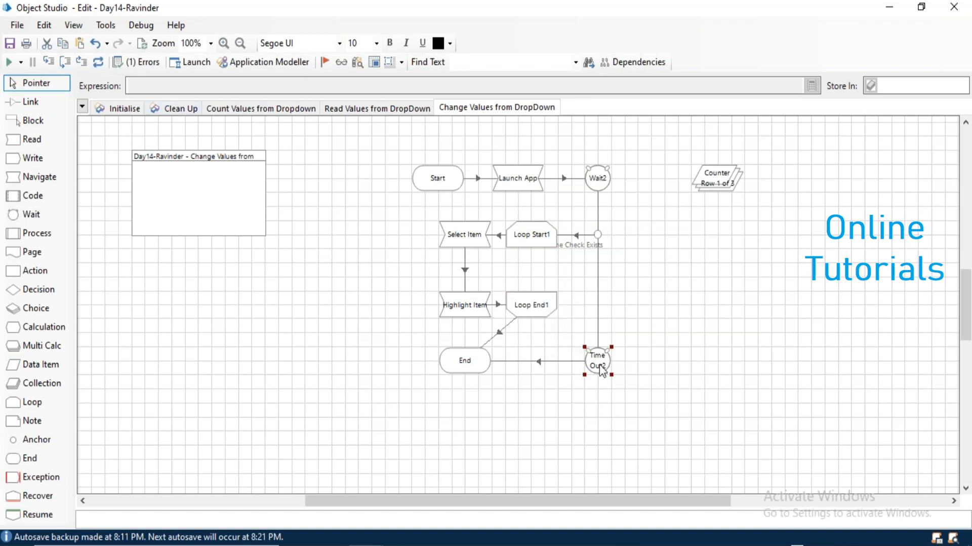
left_click_drag(459, 360, 460, 389)
left_click_drag(596, 377, 596, 419)
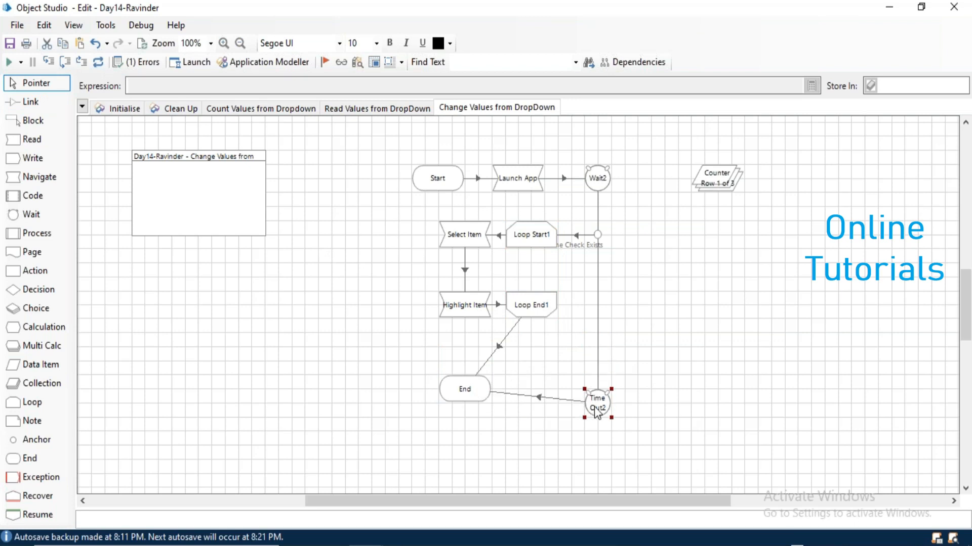
left_click_drag(538, 312, 473, 419)
left_click_drag(597, 403, 597, 416)
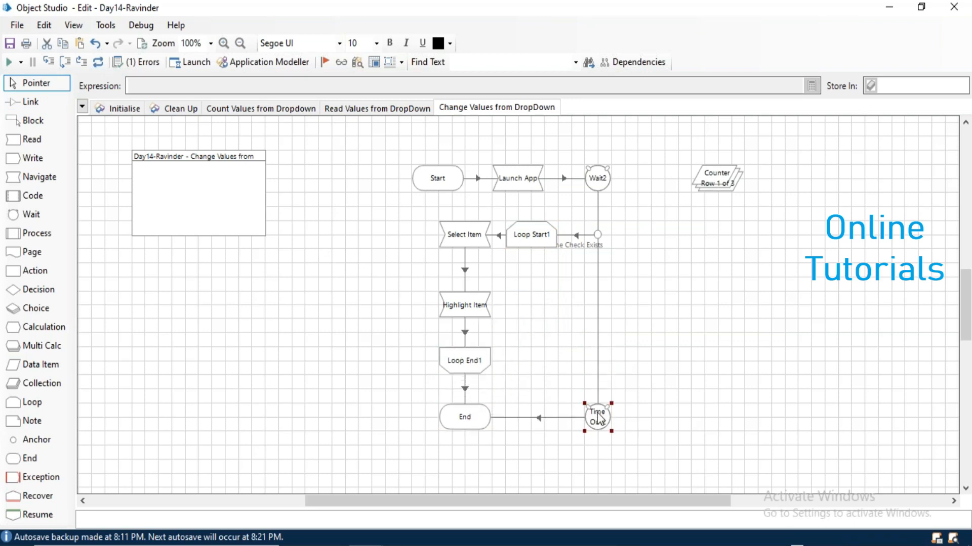
left_click_drag(529, 243, 538, 246)
Check the validation errors list and open Loop Start1's collection choices.
left_click(144, 62)
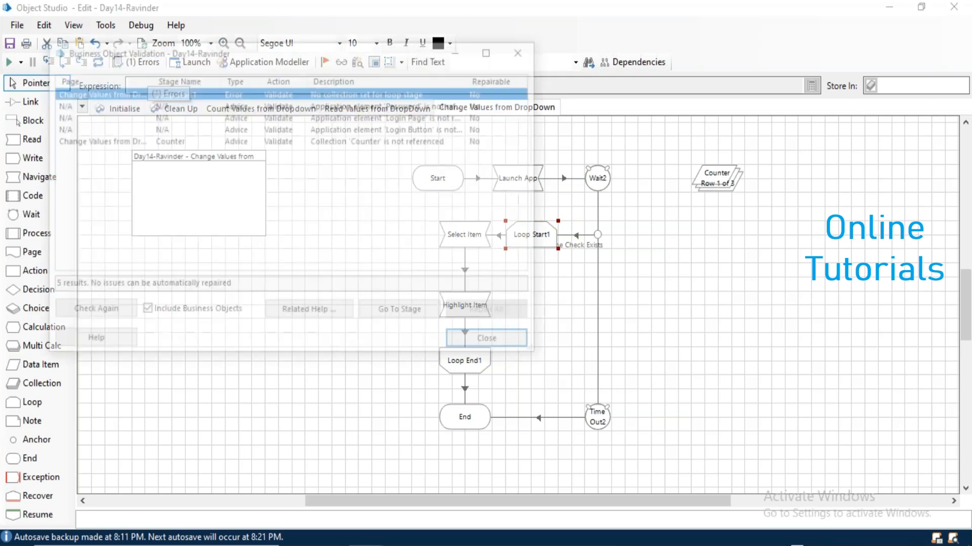
left_click(517, 53)
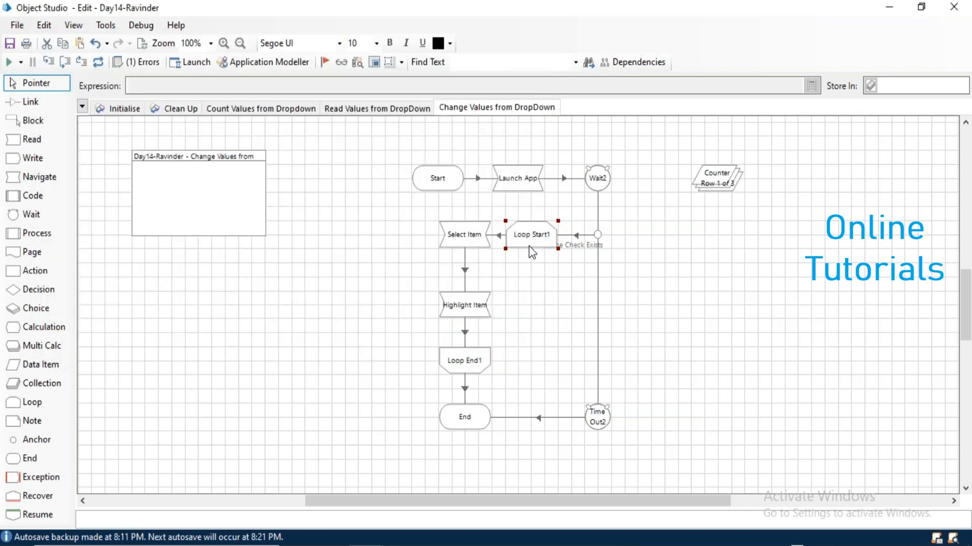
double_click(532, 253)
left_click(452, 285)
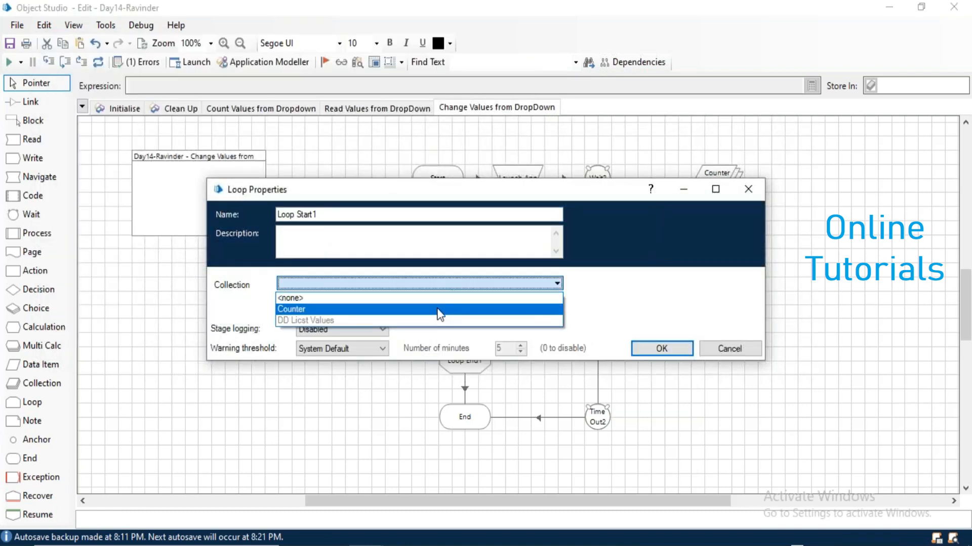
Make Loop Start1 loop over the Counter collection, revalidate, and run the flow.
left_click(439, 314)
left_click(661, 348)
left_click(97, 63)
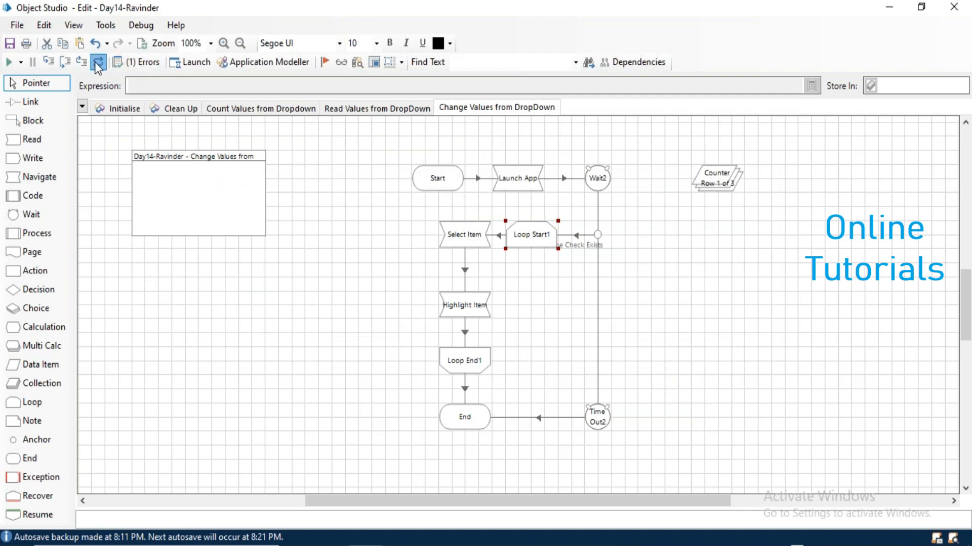
left_click(9, 62)
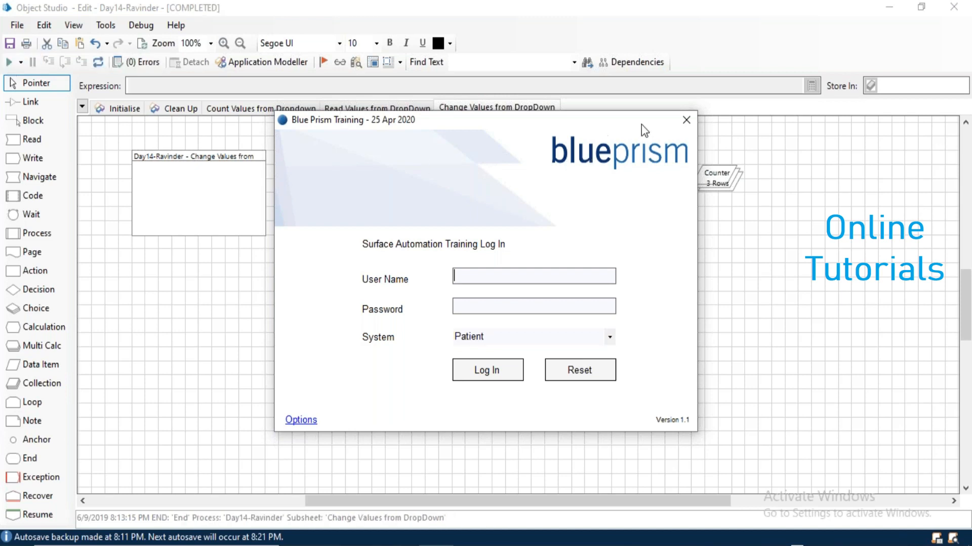
Choose the Account system, close the training login window, and reset the page run.
left_click(611, 344)
left_click(579, 352)
left_click(687, 120)
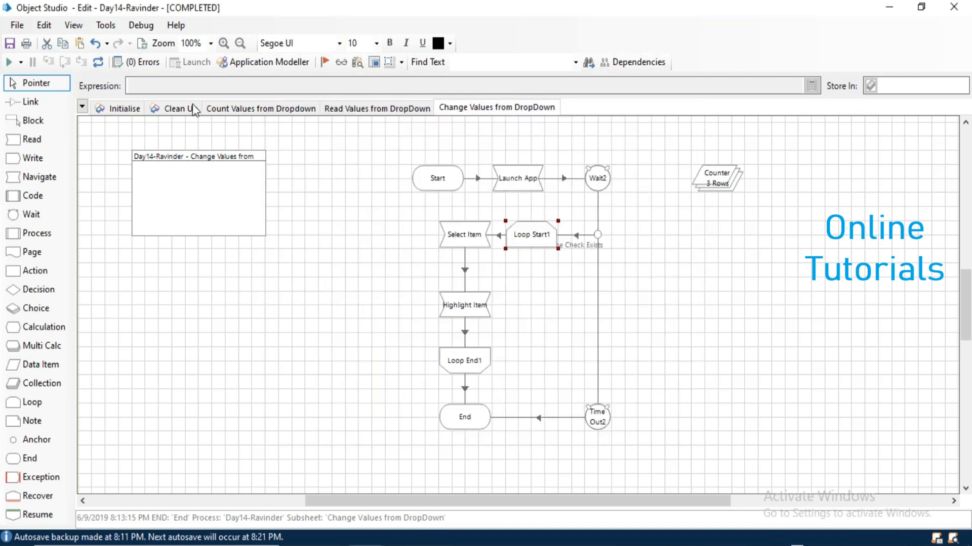
left_click(101, 68)
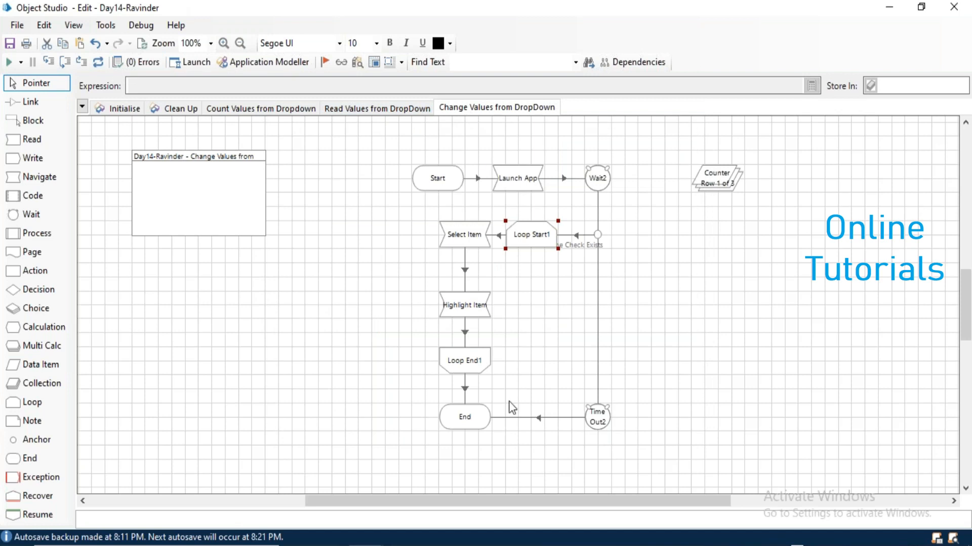
Launch Surface Automation Training from File Explorer and log in with the user credentials.
key("alt+Tab")
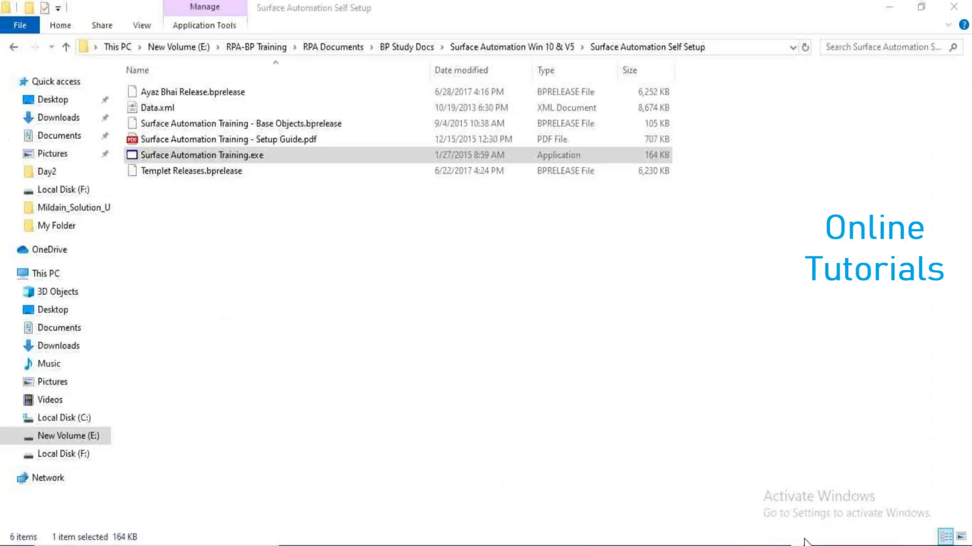
left_click(226, 158)
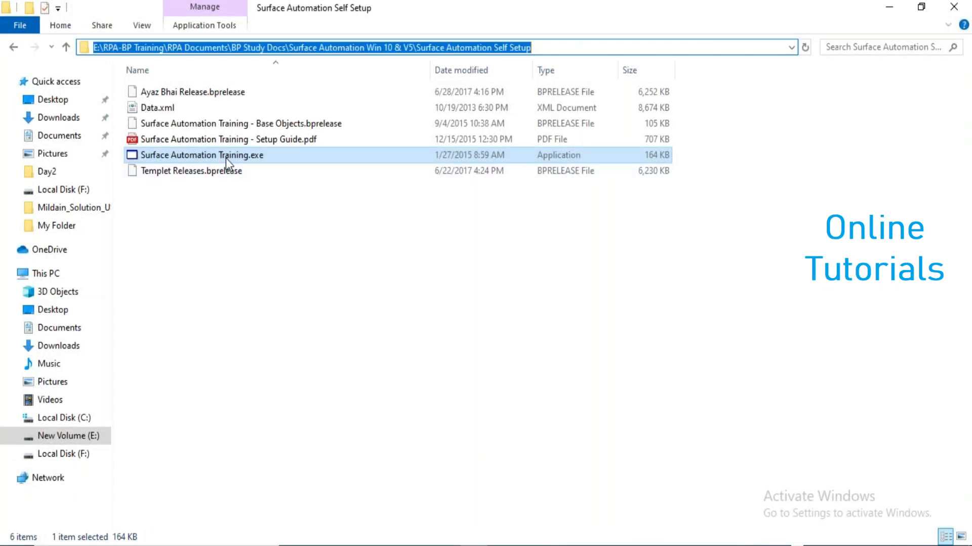
left_click_drag(373, 122, 157, 83)
type("admin")
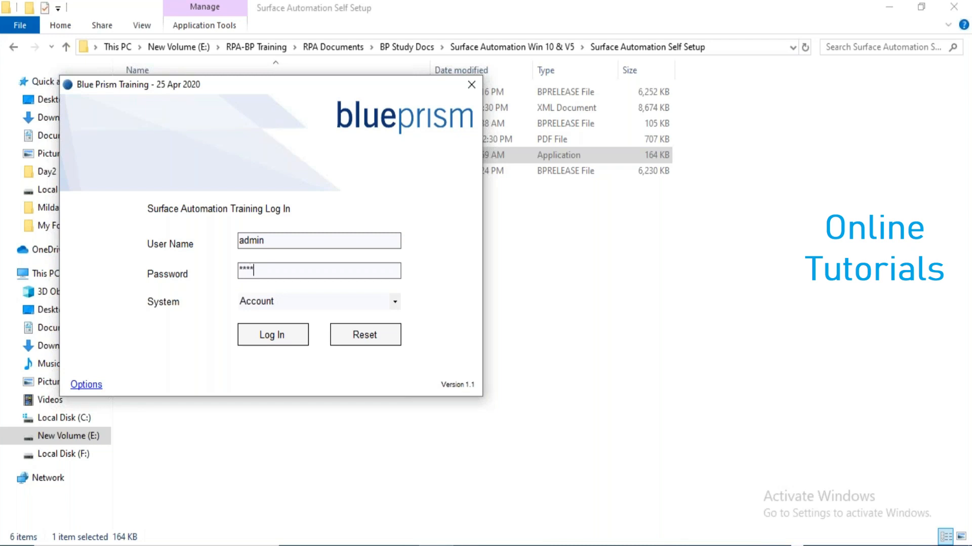
left_click(269, 340)
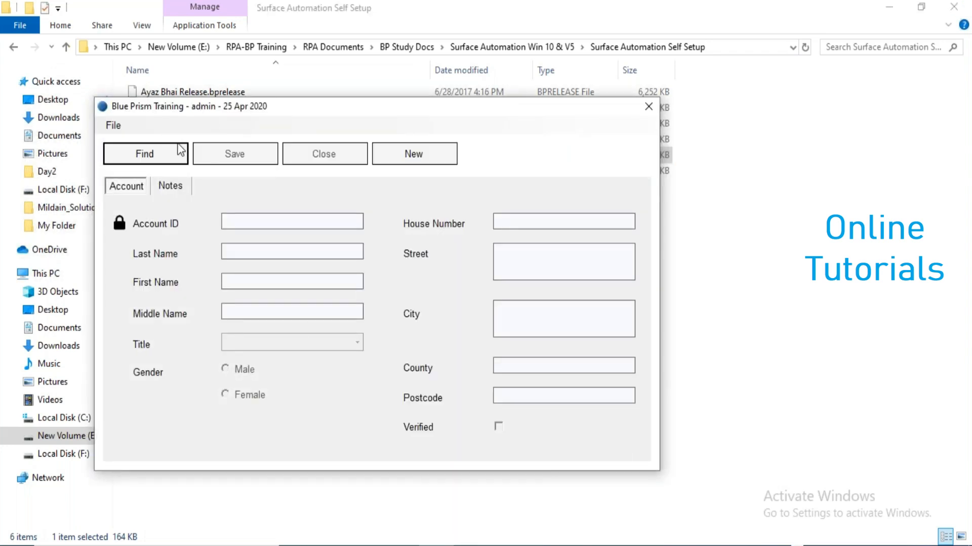
Open Find Account and search first names for 'al', then 'b*'.
left_click(157, 150)
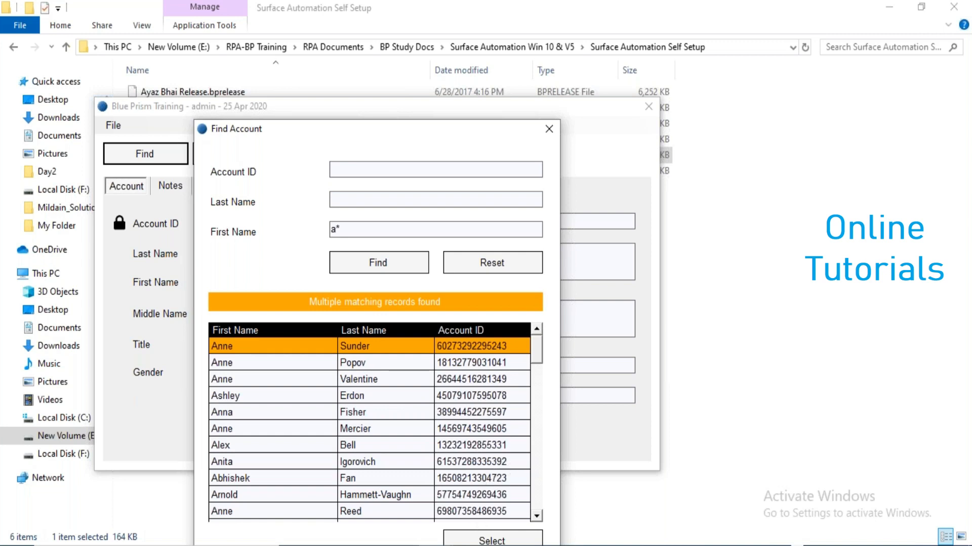
type("l")
left_click(374, 268)
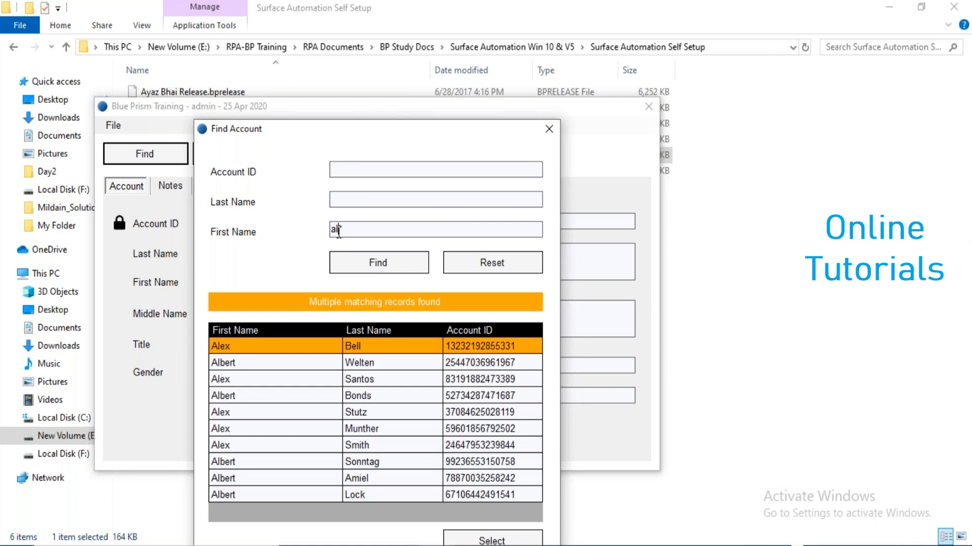
key("BackSpace")
key("BackSpace")
type("b*")
left_click(379, 262)
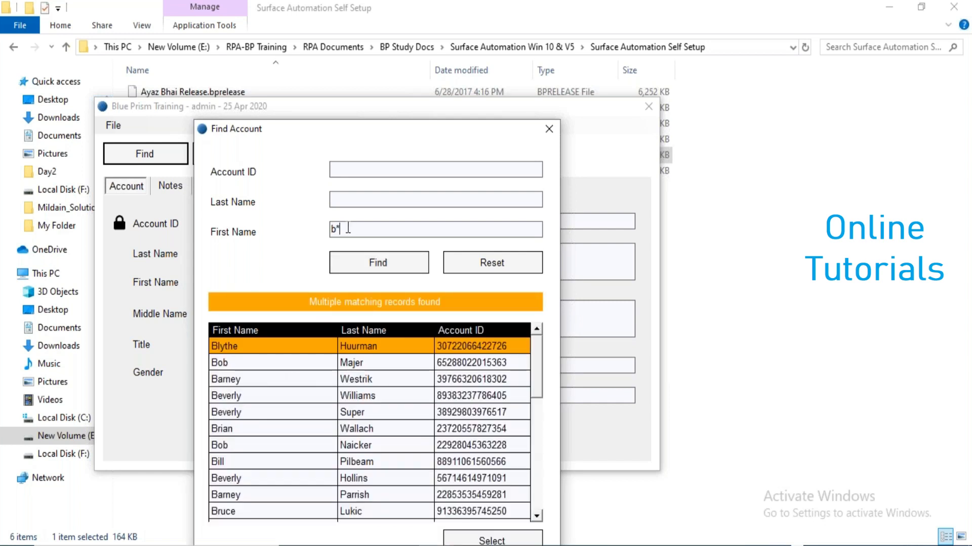
Replace the First Name search text with 'al*' and run the search.
left_click_drag(348, 229, 332, 229)
key("BackSpace")
type("al*")
left_click(400, 264)
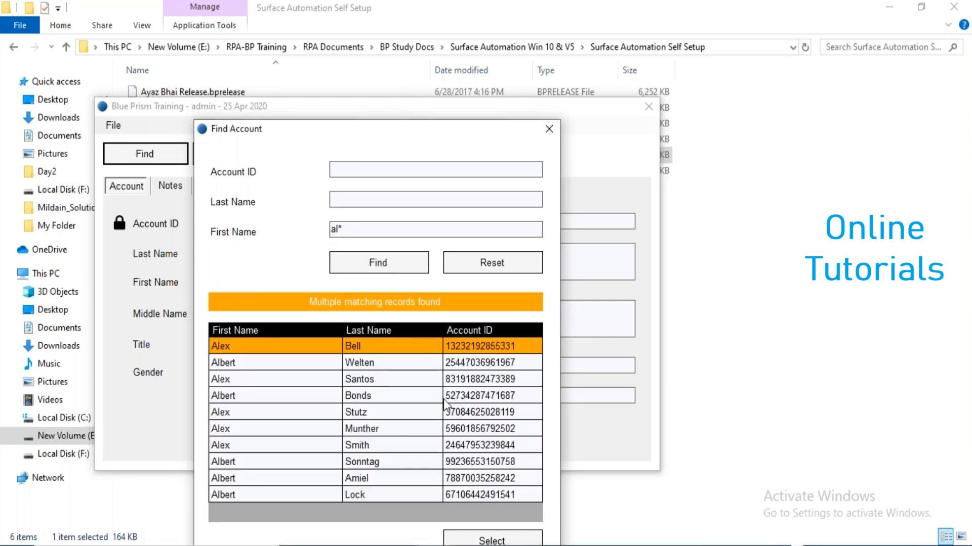
Close Find Account and the training application, returning to Object Studio.
left_click(548, 130)
left_click(647, 106)
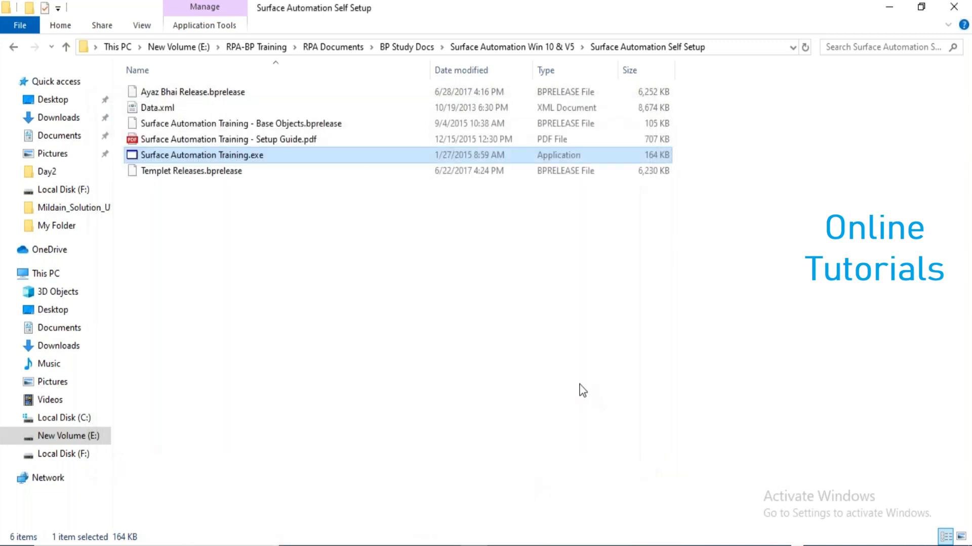
key("alt+Tab")
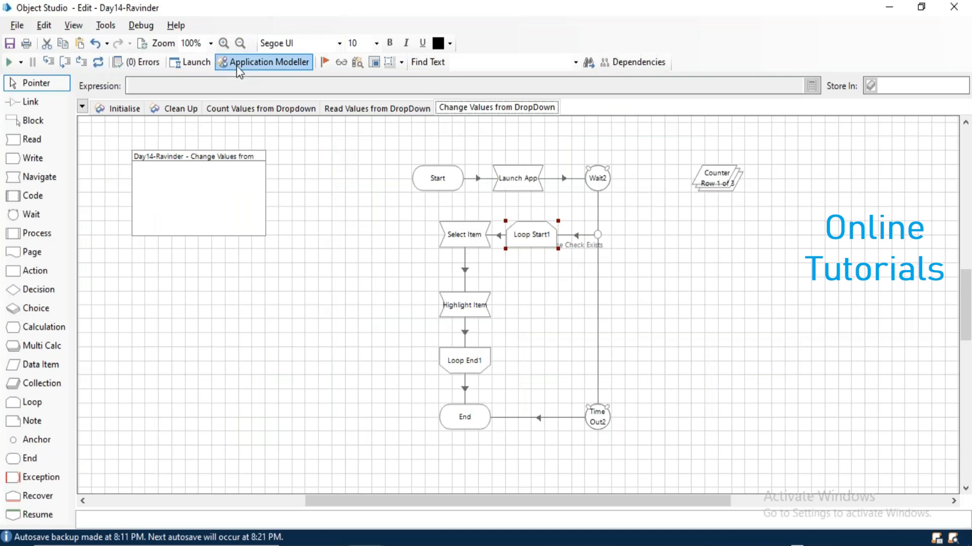
Launch Surface Automation Training from Application Modeller and log in with the user name and password.
left_click(240, 63)
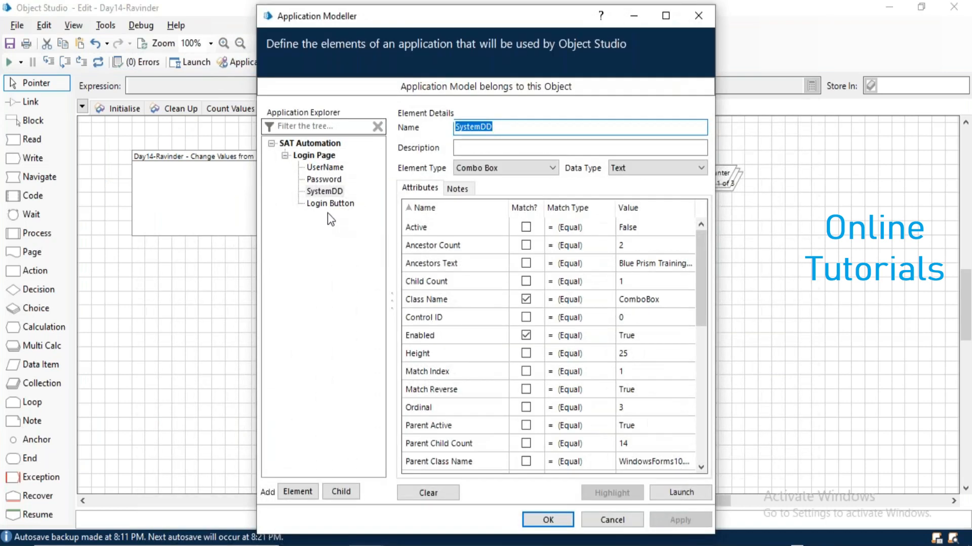
left_click(678, 493)
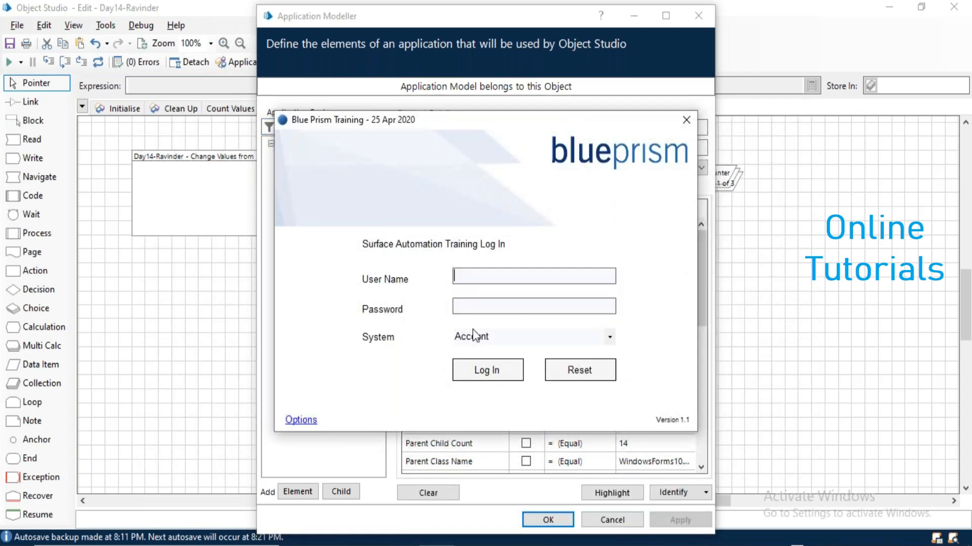
type("adm")
type("admin")
key("Tab")
key("Tab")
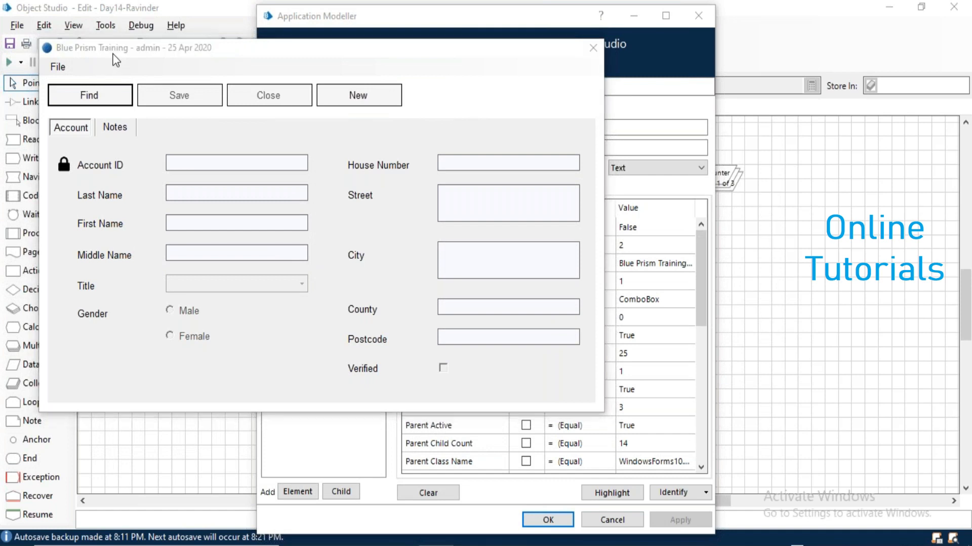
From the Login Page element, add a new element named File Find Window.
left_click(311, 156)
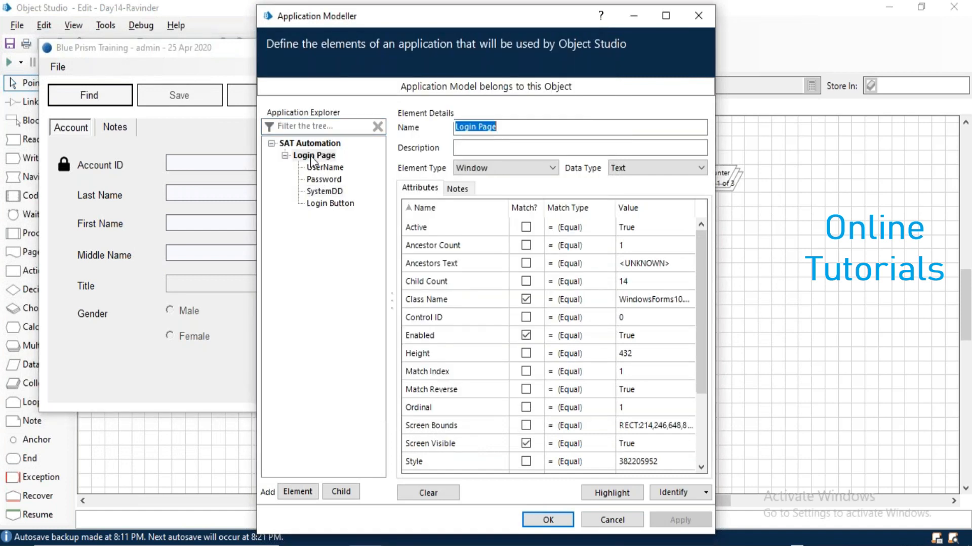
left_click(298, 489)
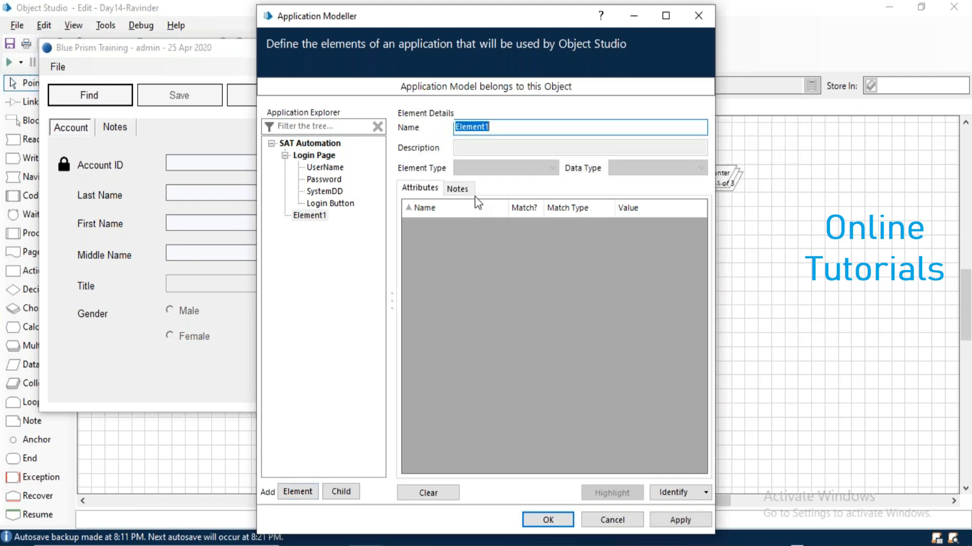
type("Fi")
key("BackSpace")
type("ind Wi")
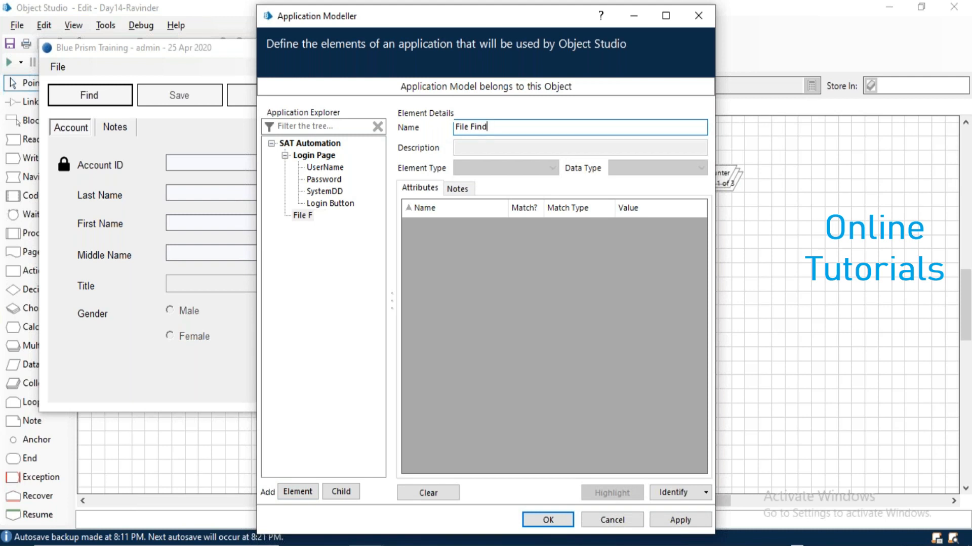
key("BackSpace")
key("BackSpace")
key("BackSpace")
key("BackSpace")
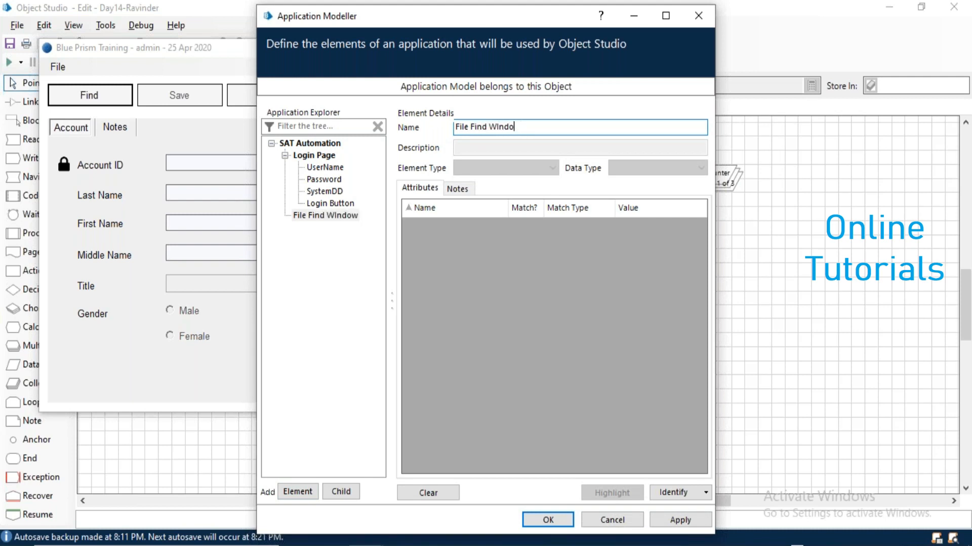
type("indo")
Identify File Find Window as the training app's main window and verify it with Highlight.
left_click(670, 498)
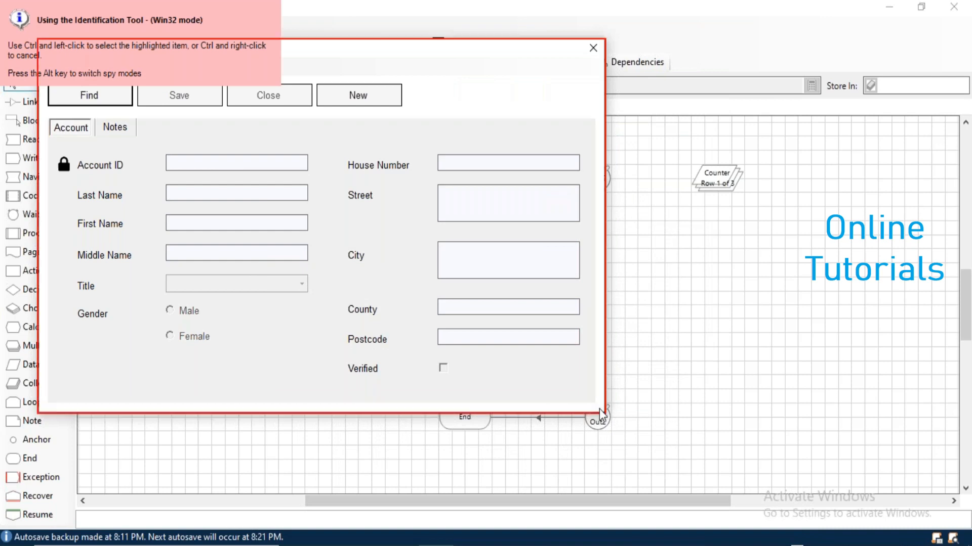
left_click(600, 409, "ctrl")
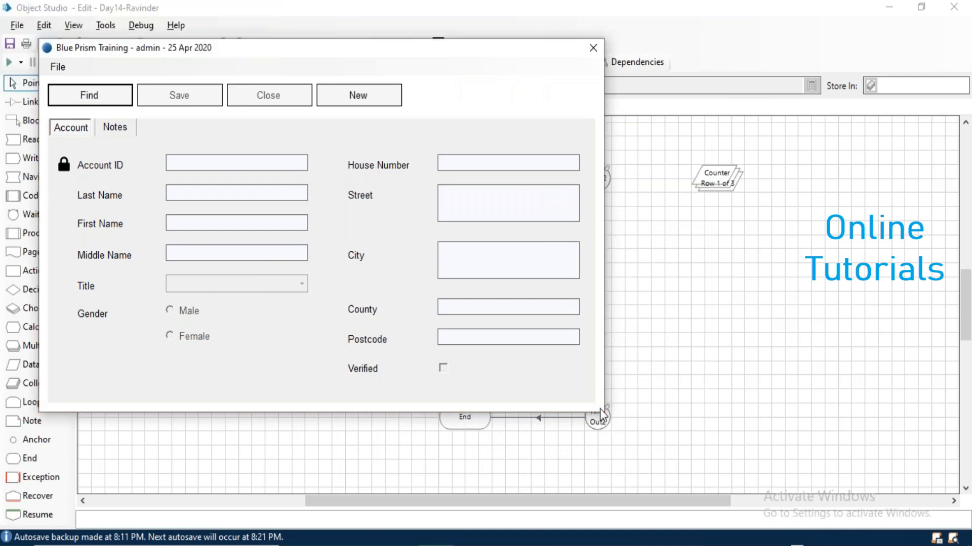
left_click(635, 493)
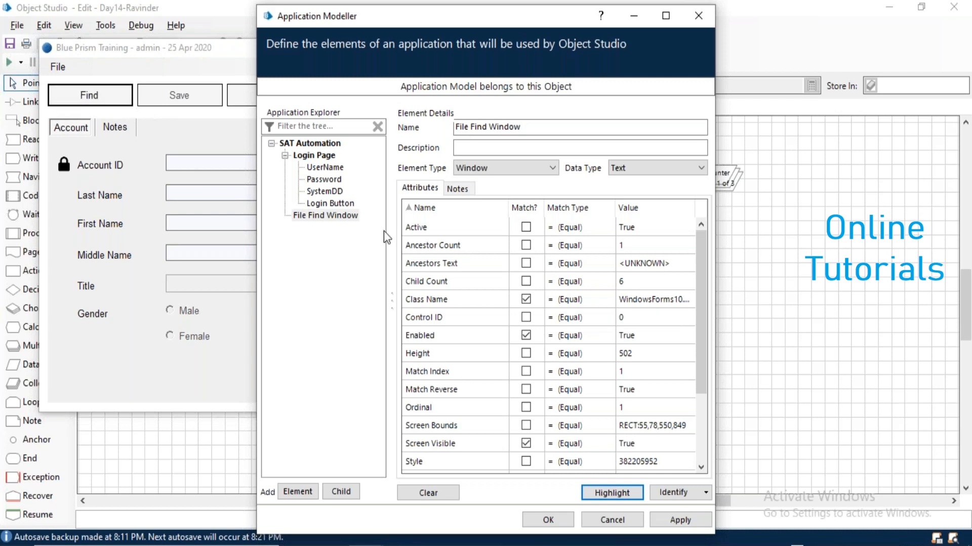
left_click(323, 215)
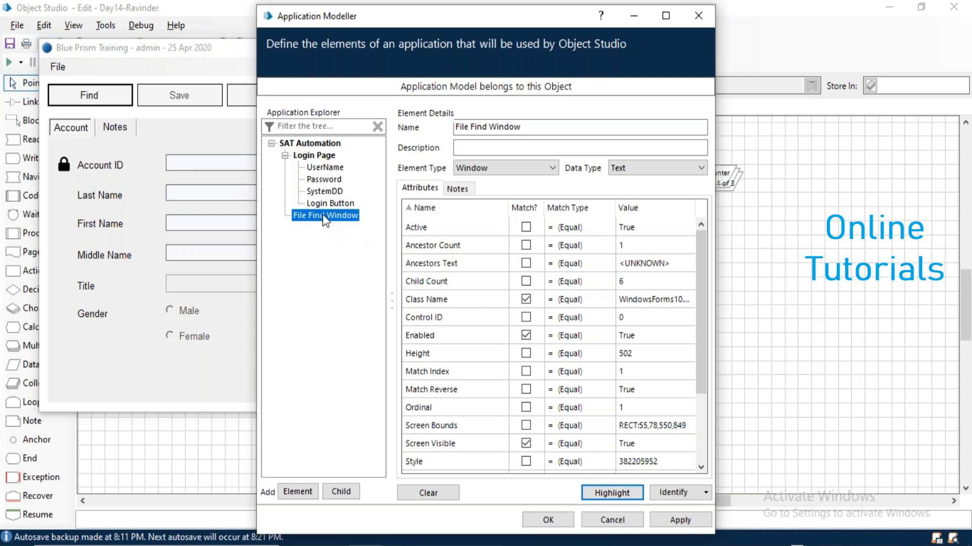
Create child element 'Find Button' captured from the app's Find button, then open Find Account.
left_click(341, 501)
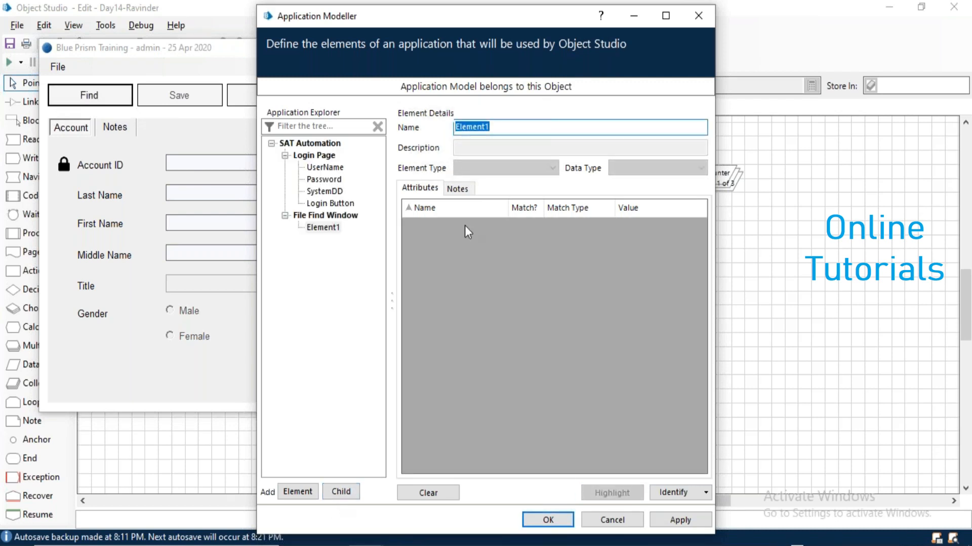
type("Find Button")
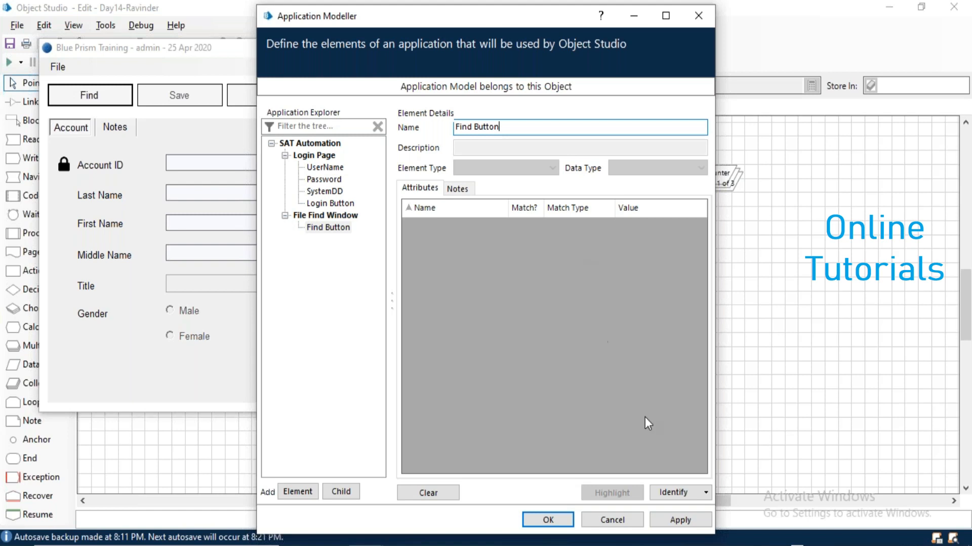
left_click(676, 497)
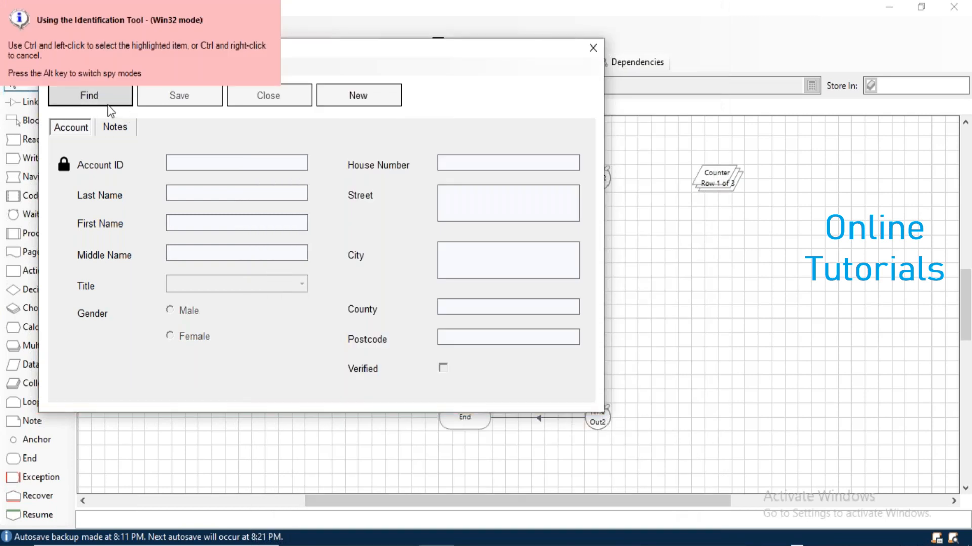
left_click(105, 107, "ctrl")
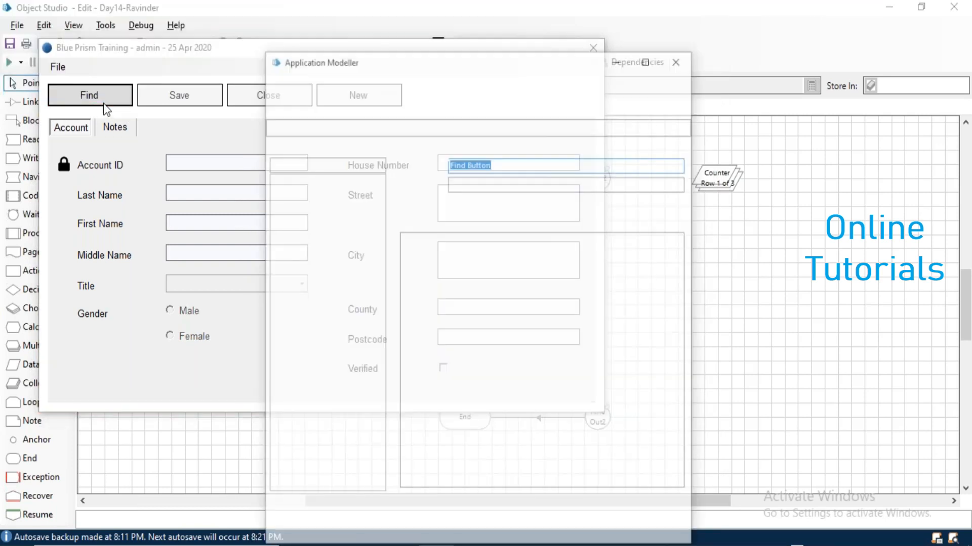
left_click(631, 496)
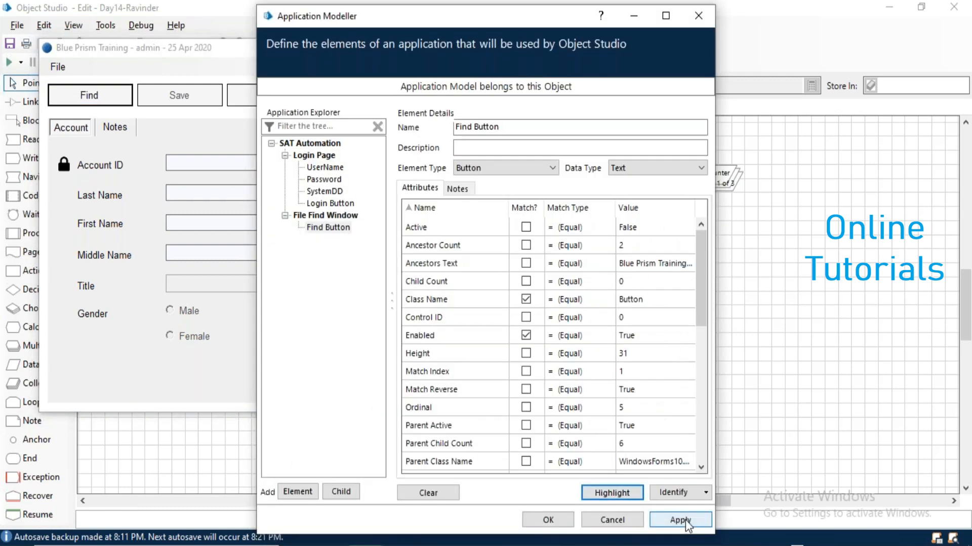
left_click(146, 131)
left_click(104, 100)
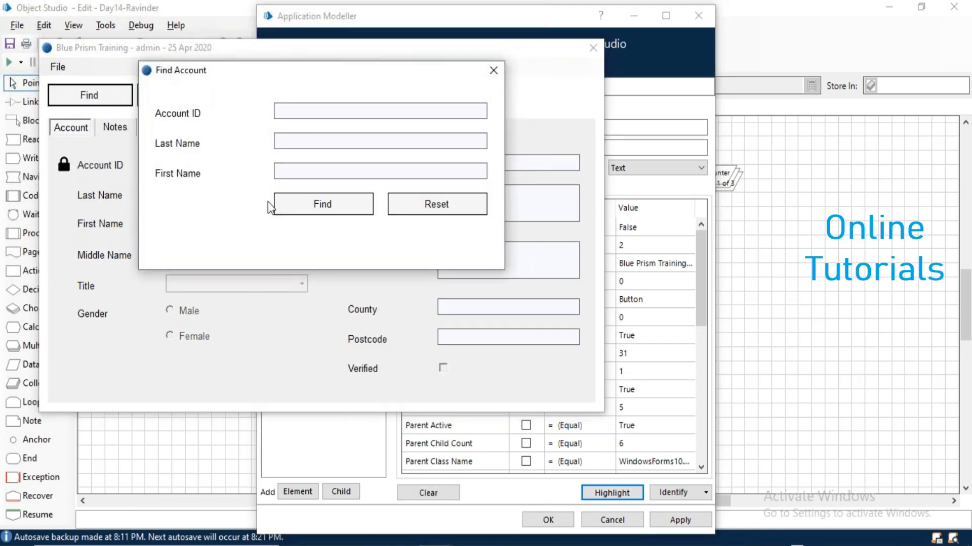
Select File Find Window and add a new element named Find Account Window.
key("alt+Tab")
key("Tab")
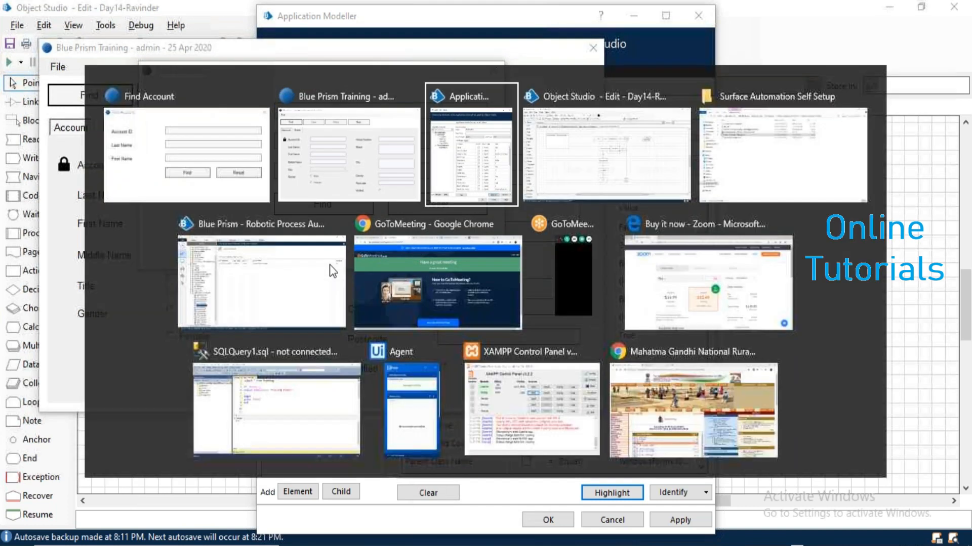
left_click(326, 215)
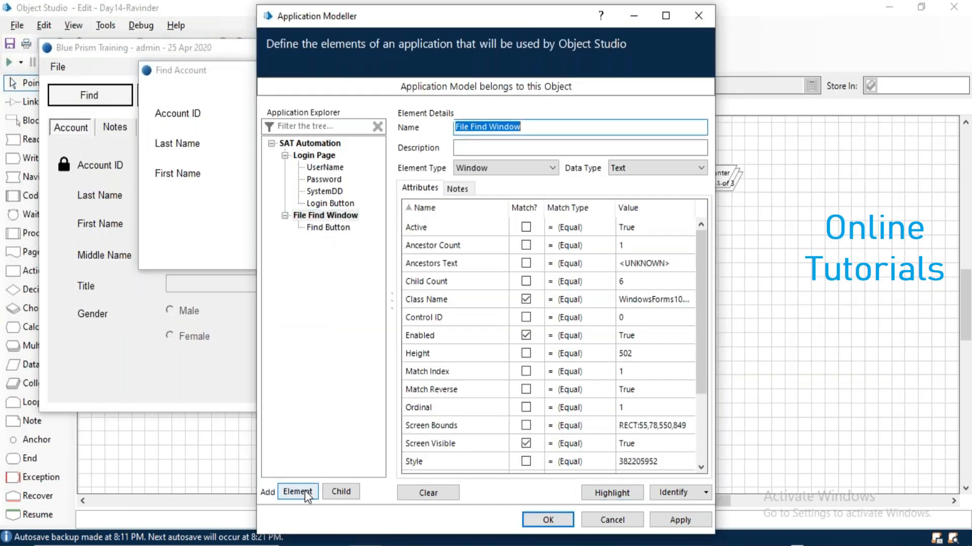
left_click(298, 491)
type("Find Account")
key("Tab")
type("Windiwow")
Capture the Find Account dialog for it, verify with Highlight, and add a child element.
left_click(677, 493)
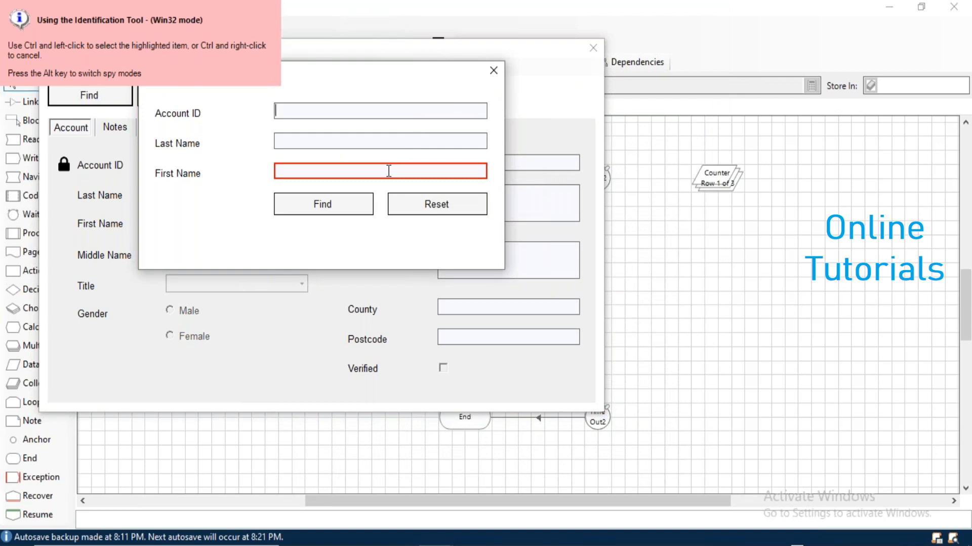
left_click(491, 262, "ctrl")
left_click(597, 496)
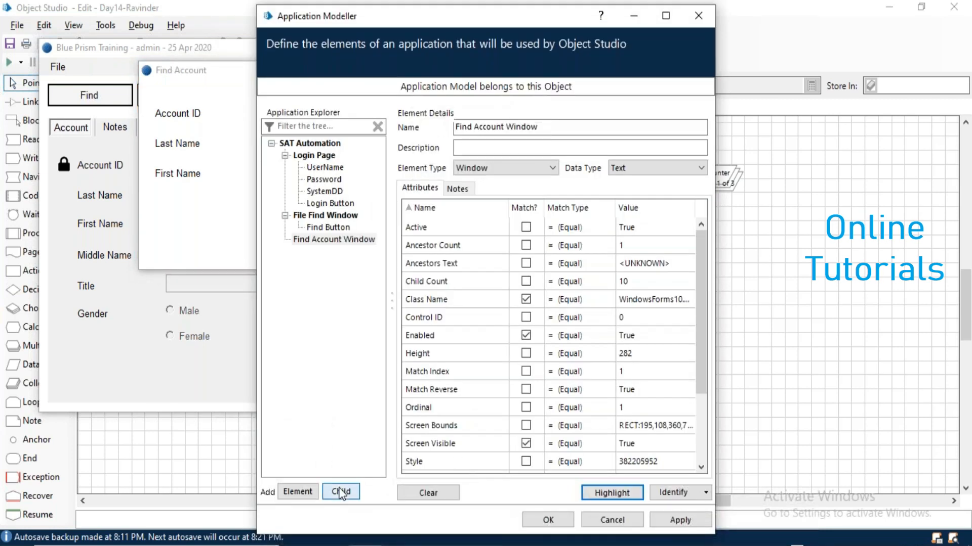
left_click(341, 491)
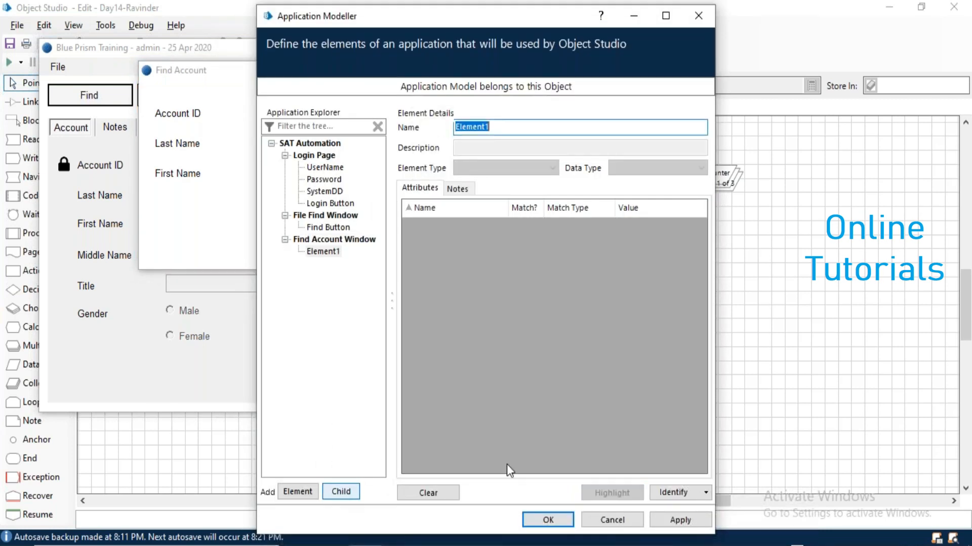
Capture the dialog's First Name input box and confirm it with Highlight.
left_click(661, 492)
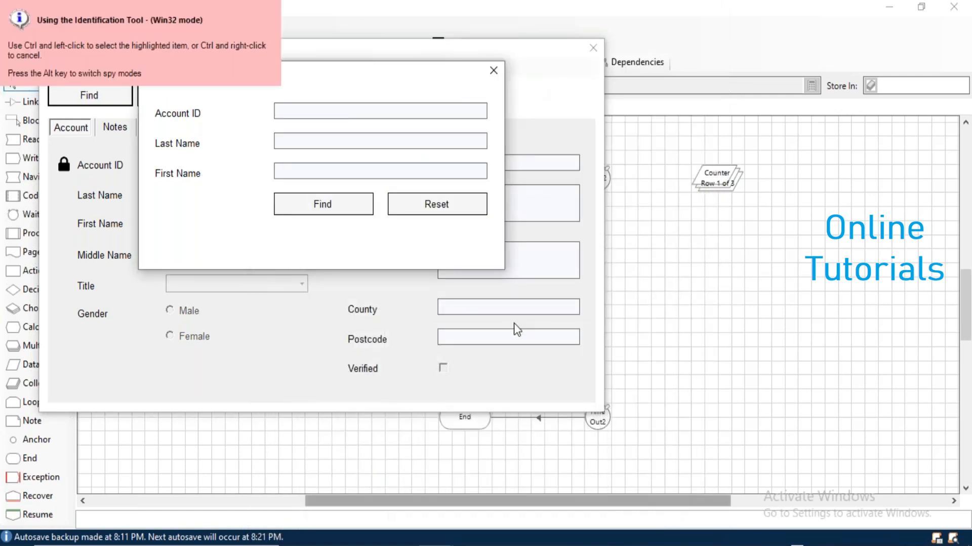
left_click(362, 174, "ctrl")
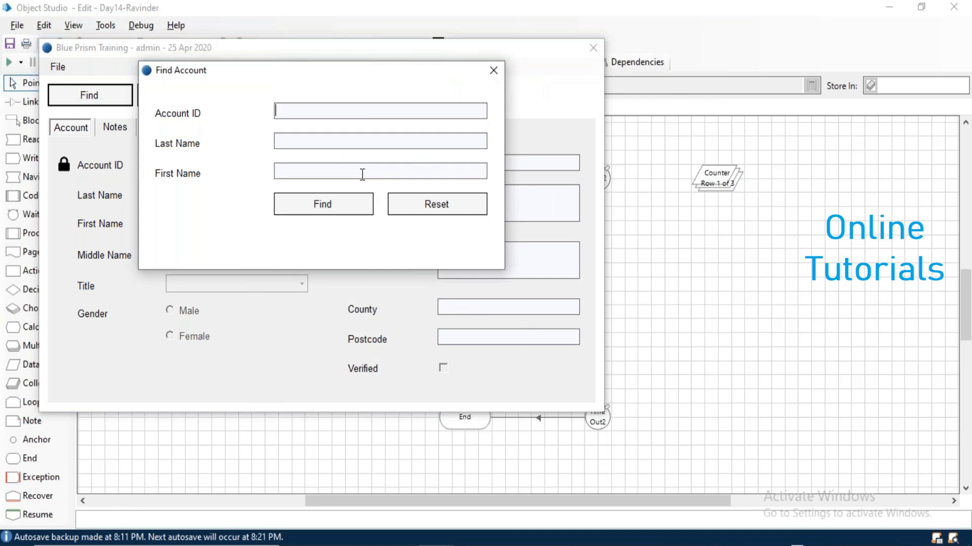
left_click(618, 493)
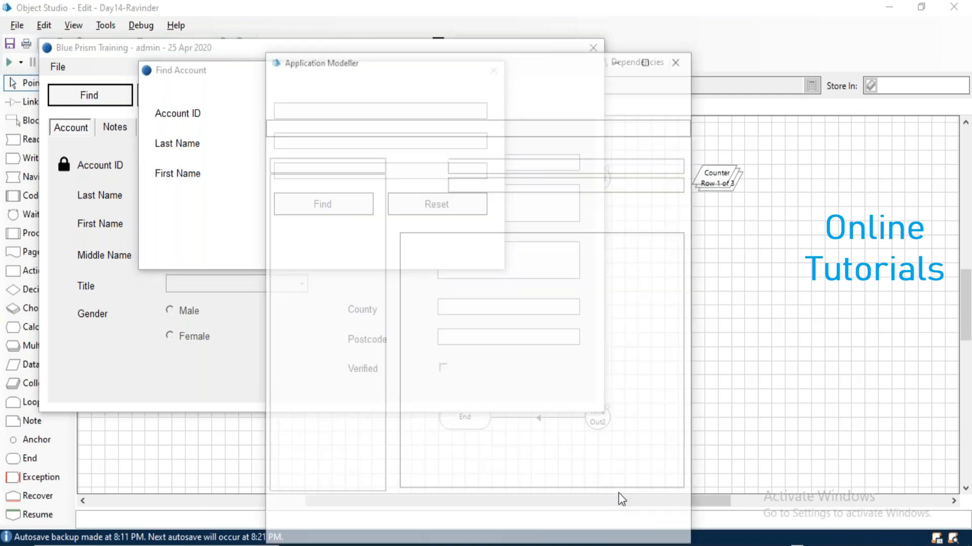
left_click(624, 493)
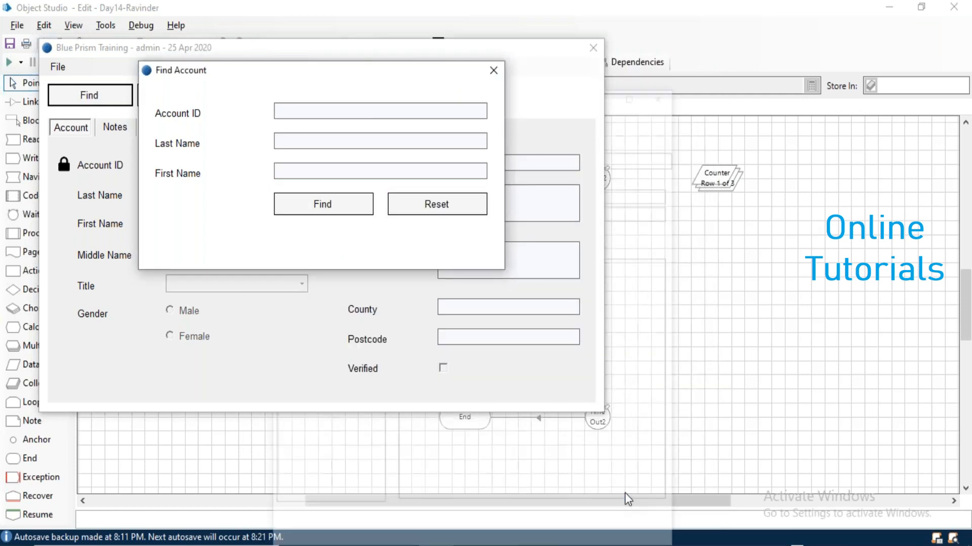
Rename the captured element from Element1 to FirstName.
double_click(501, 127)
type("First")
key("Tab")
type("Name")
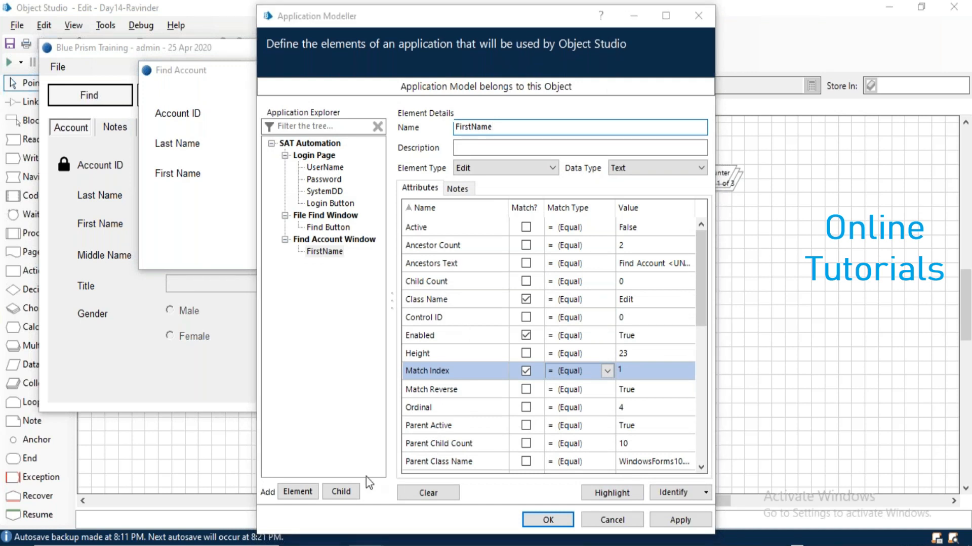
key("alt+Tab")
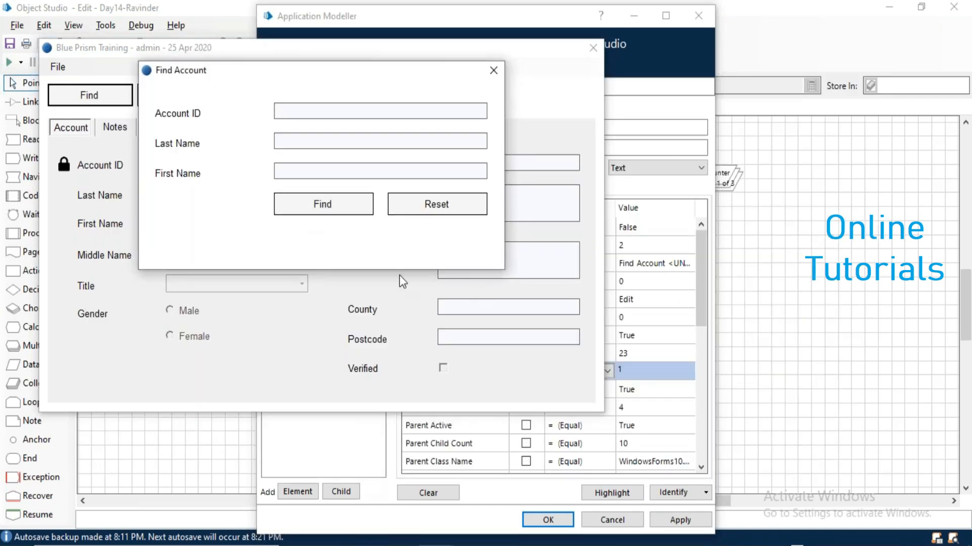
key("alt+Tab")
key("Tab")
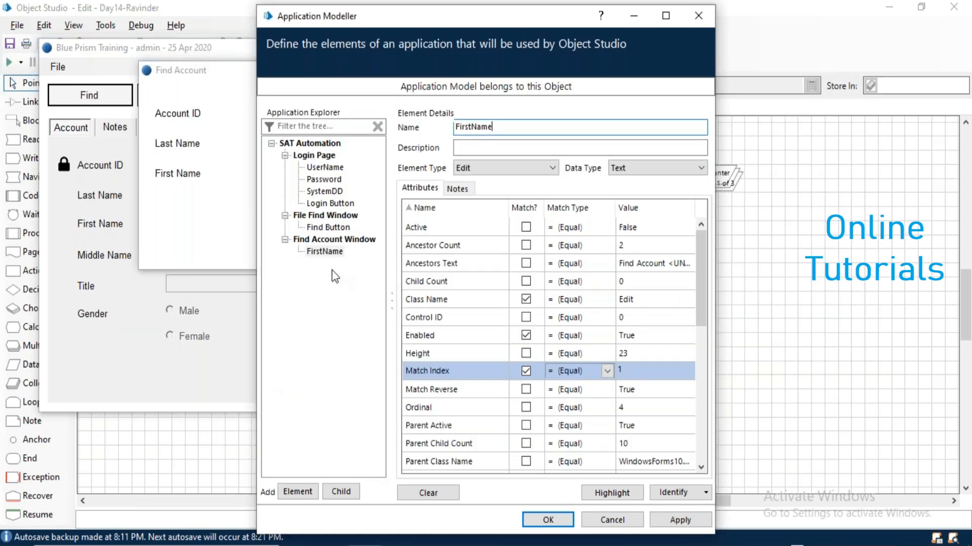
Add a Find Button element captured from the dialog's Find button, recapturing it after the multiple-matches warning.
left_click(313, 491)
type("Find Button")
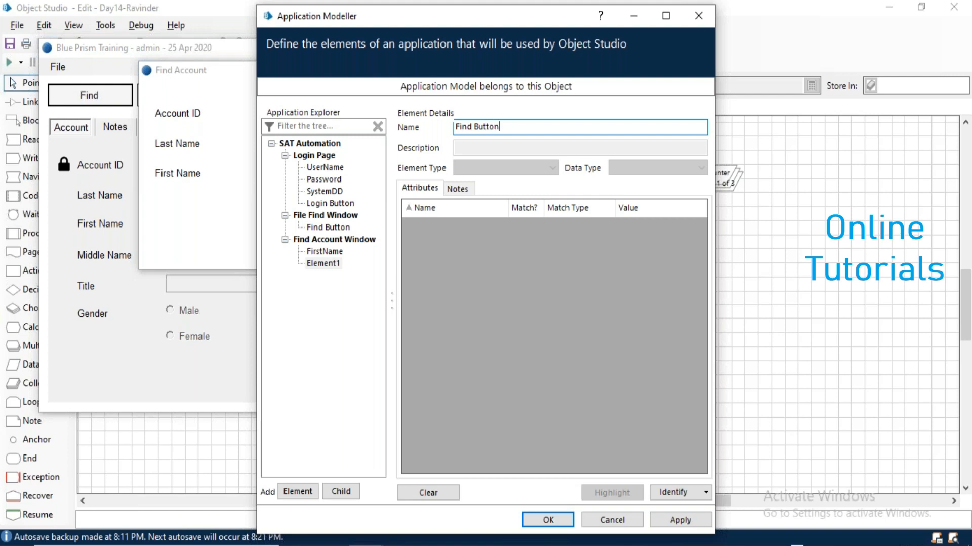
left_click(671, 490)
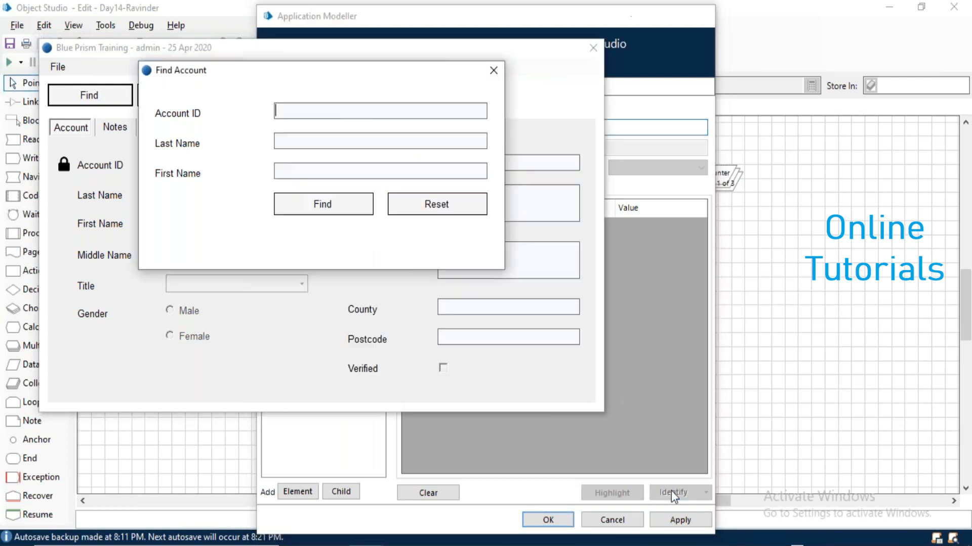
left_click(339, 208, "ctrl")
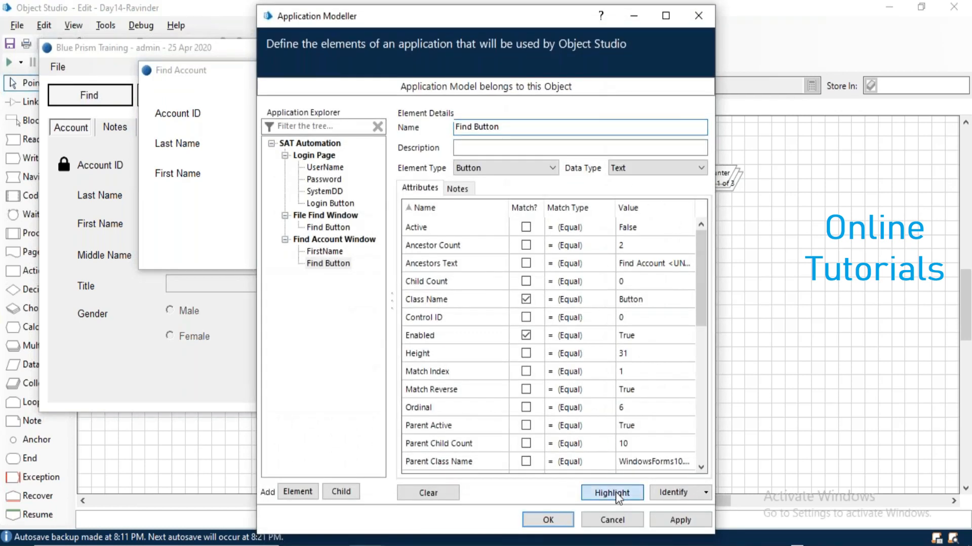
left_click(615, 492)
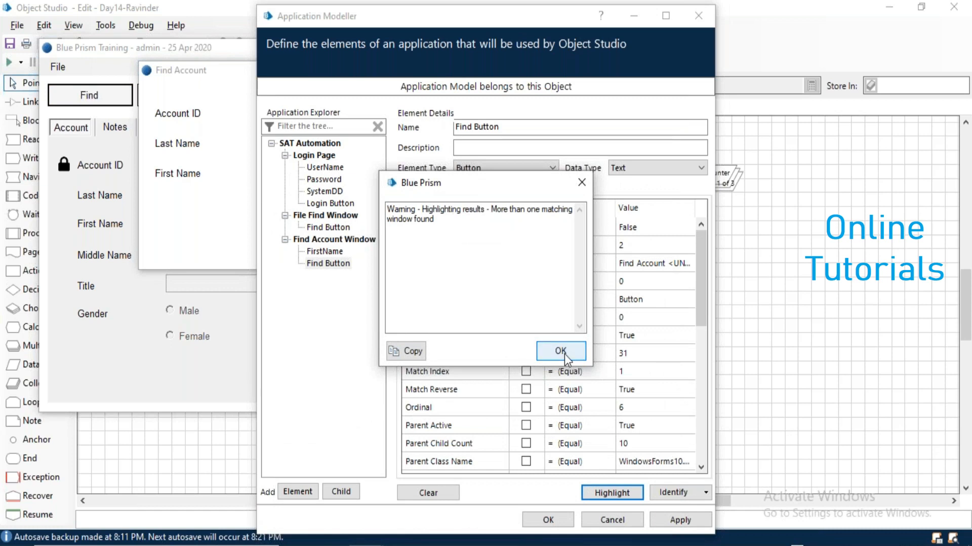
left_click(560, 351)
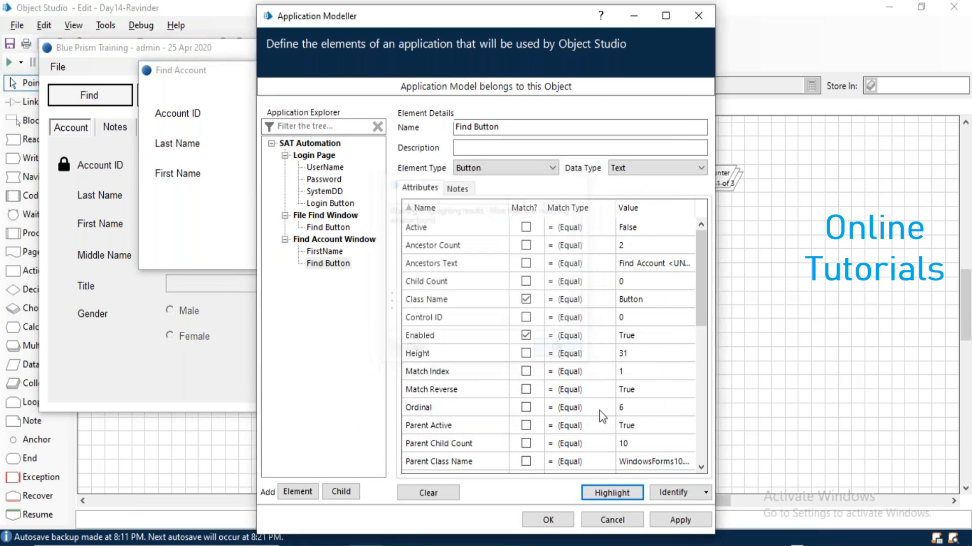
left_click(664, 493)
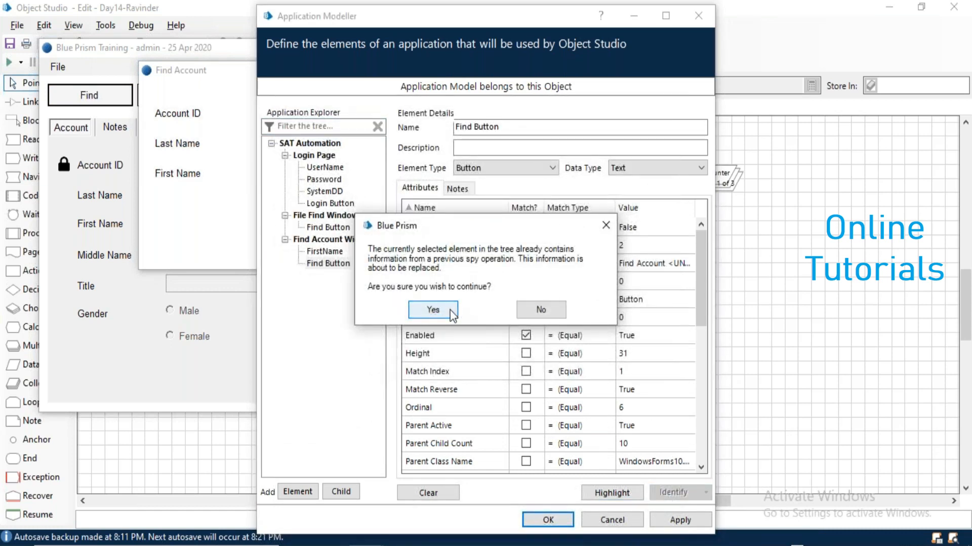
left_click(433, 309)
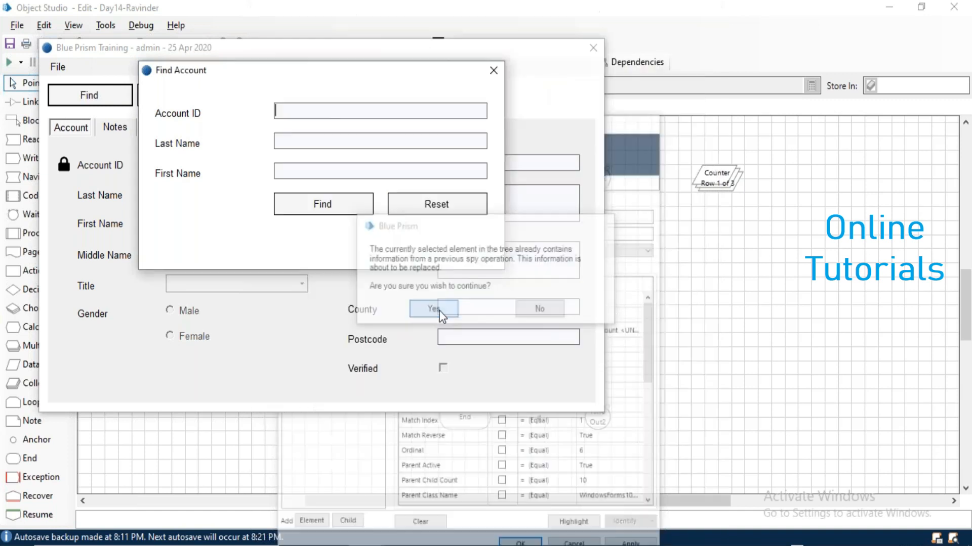
left_click(347, 204, "ctrl")
left_click(612, 494)
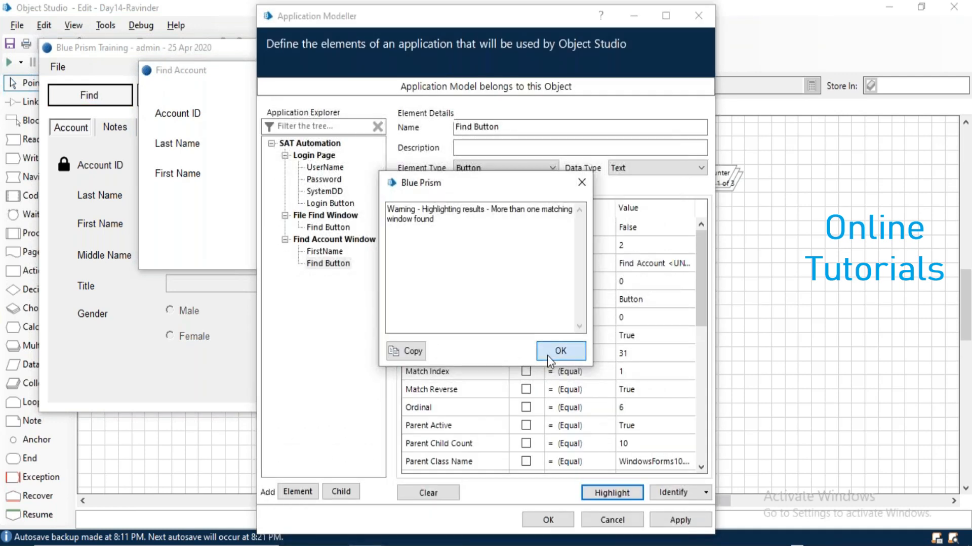
left_click(547, 355)
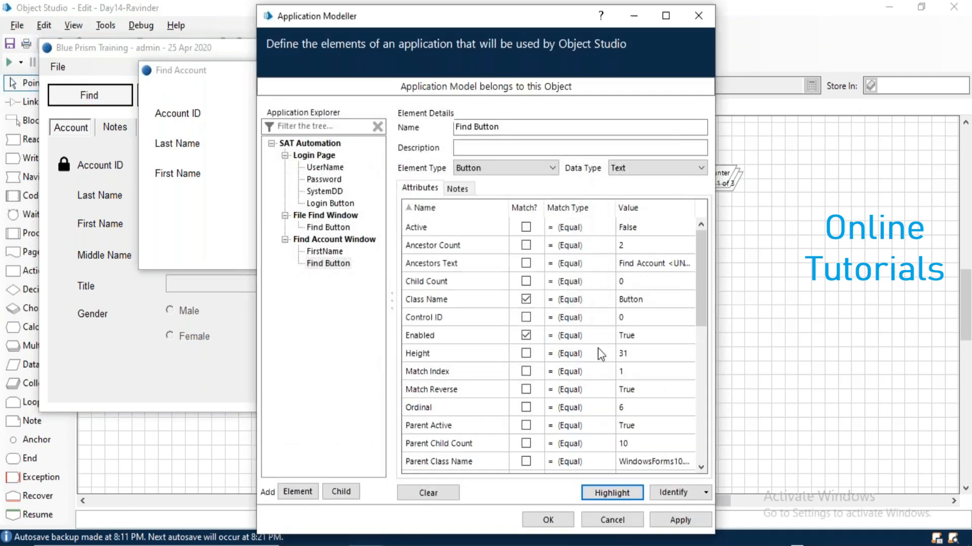
Enable Match Index for Find Button and set it to 1, verifying with Highlight.
left_click(526, 371)
left_click(633, 377)
type("2")
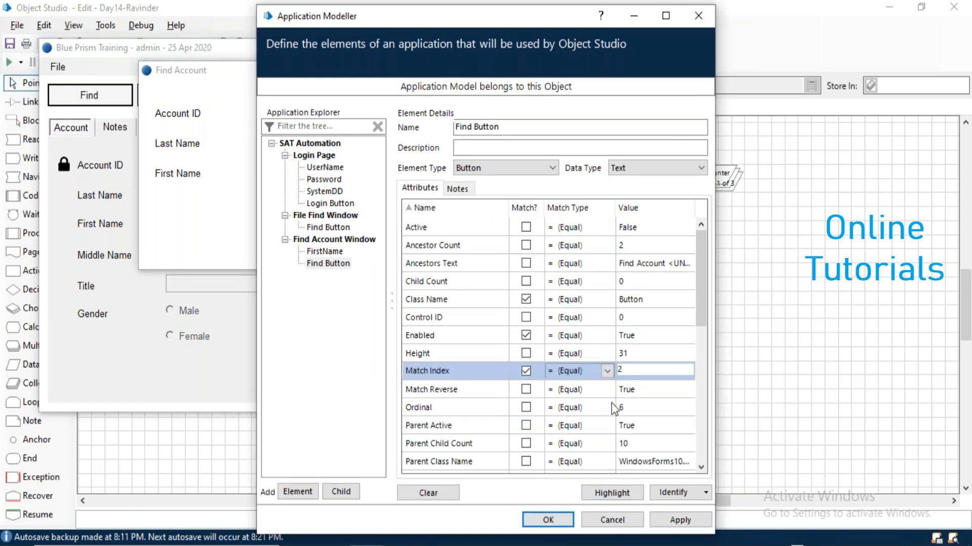
left_click(613, 493)
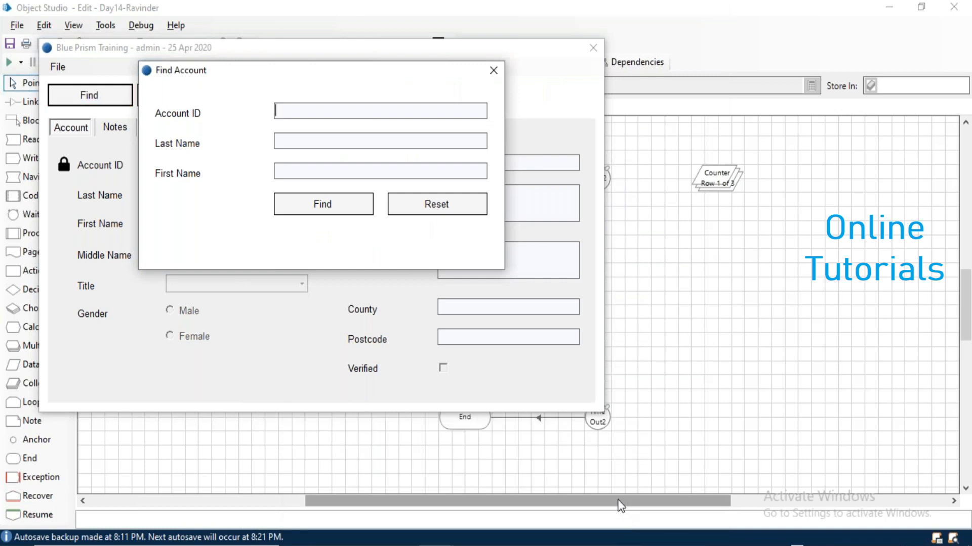
key("BackSpace")
type("1")
left_click(623, 490)
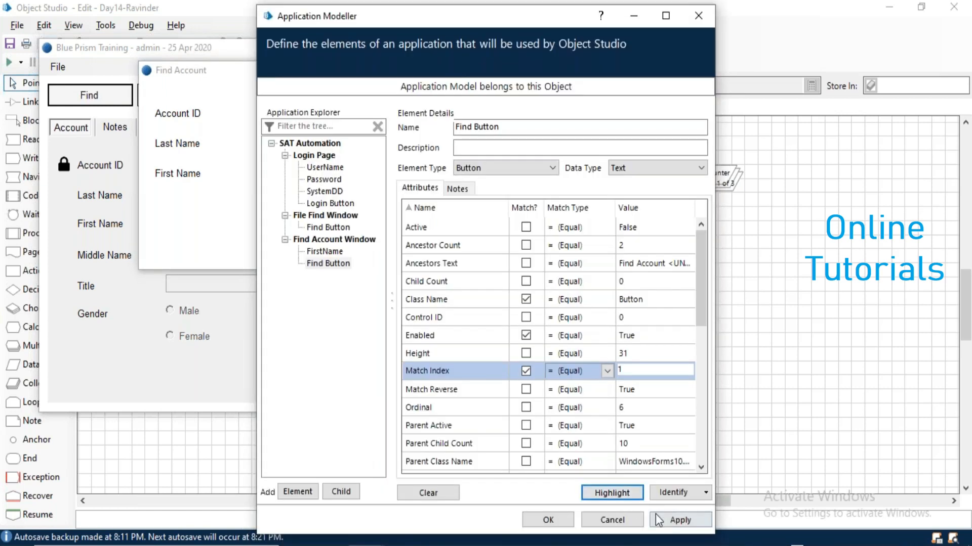
Search the Find Account dialog for first names matching 'al*'.
left_click(206, 192)
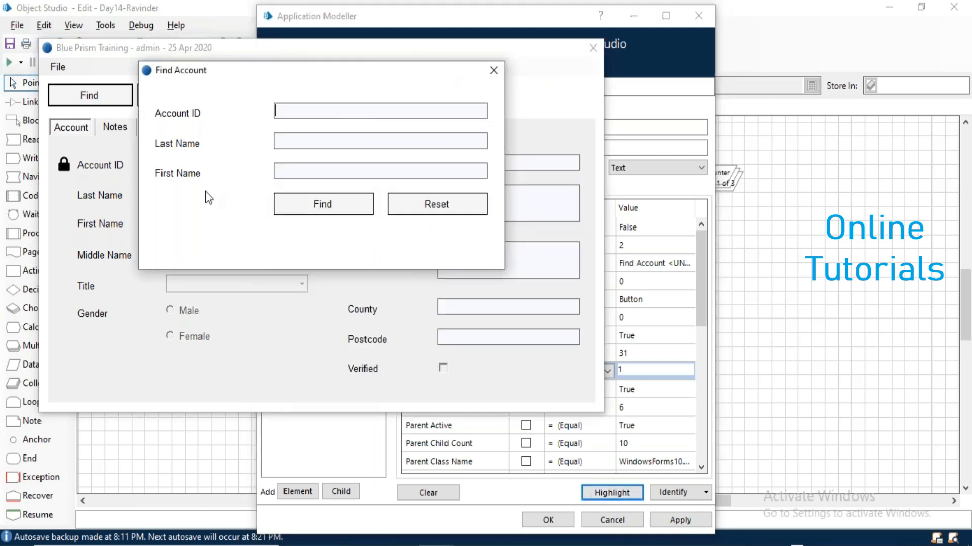
left_click(313, 213)
left_click(291, 171)
type("al*")
key("Return")
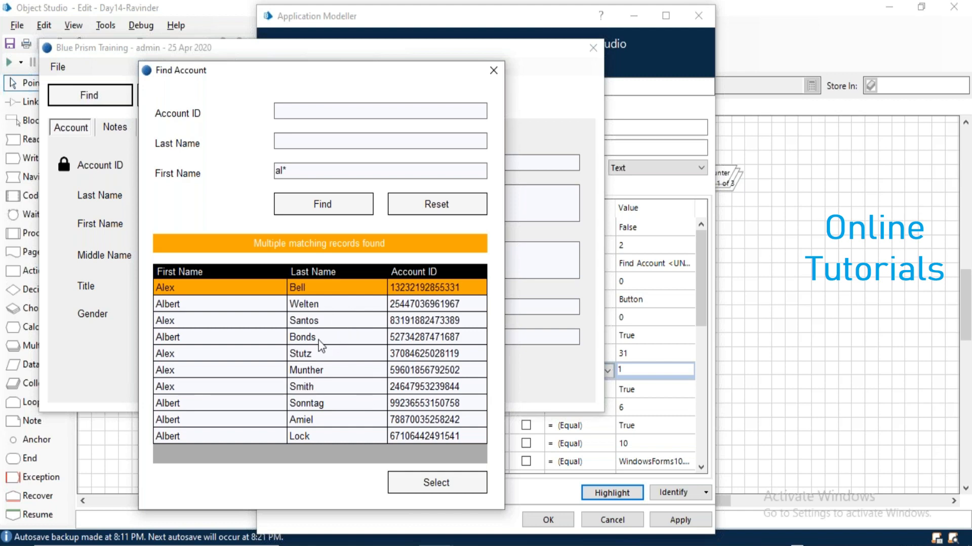
key("alt+Tab")
key("alt+Tab")
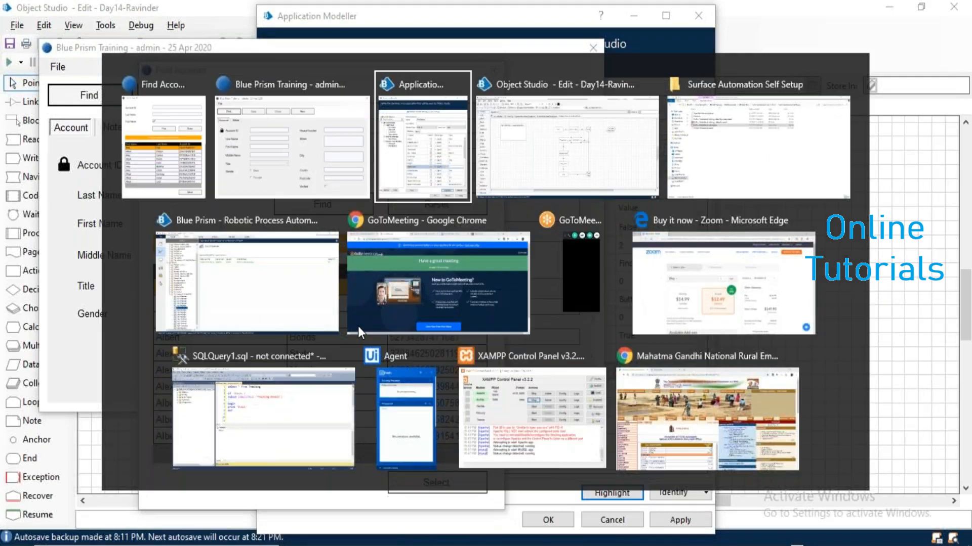
Add a new element for the results table named SearchTable.
left_click(298, 492)
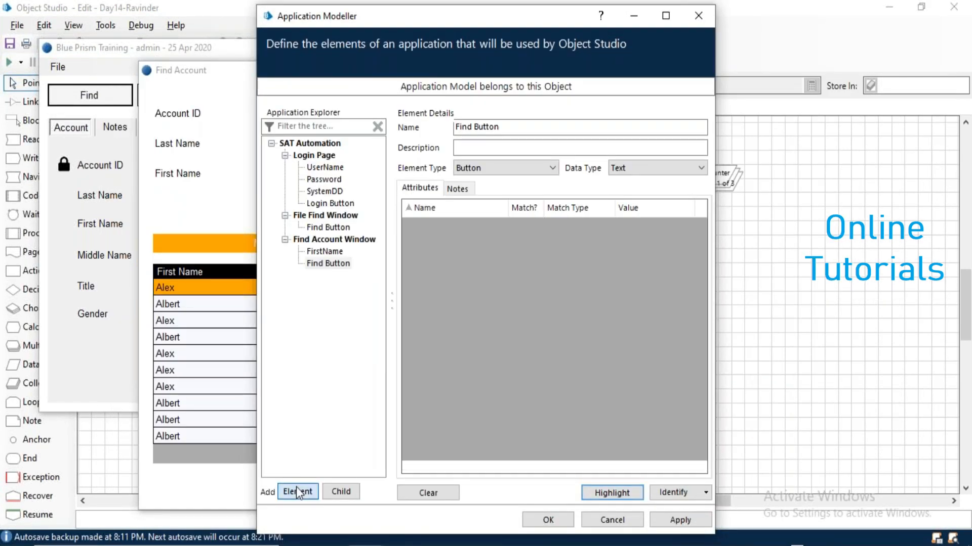
type("Table")
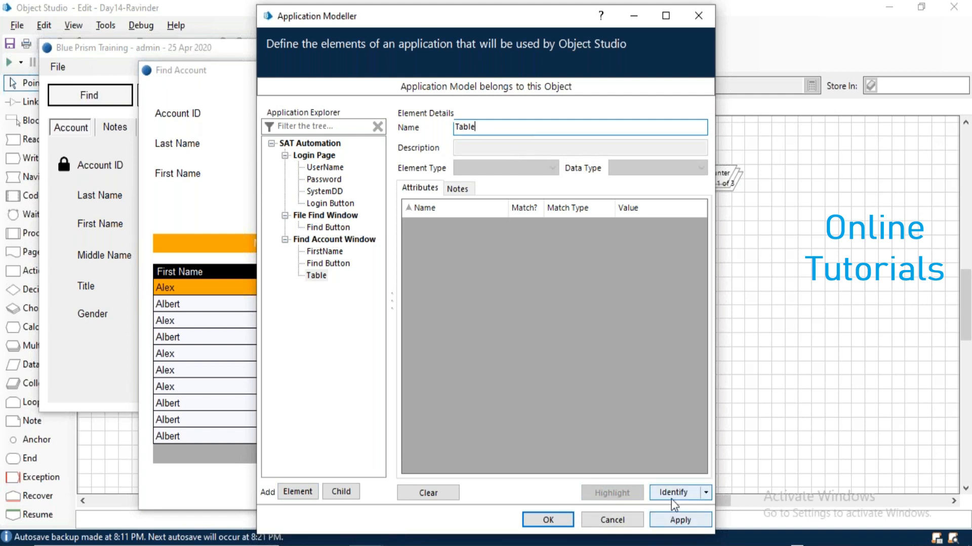
left_click(459, 127)
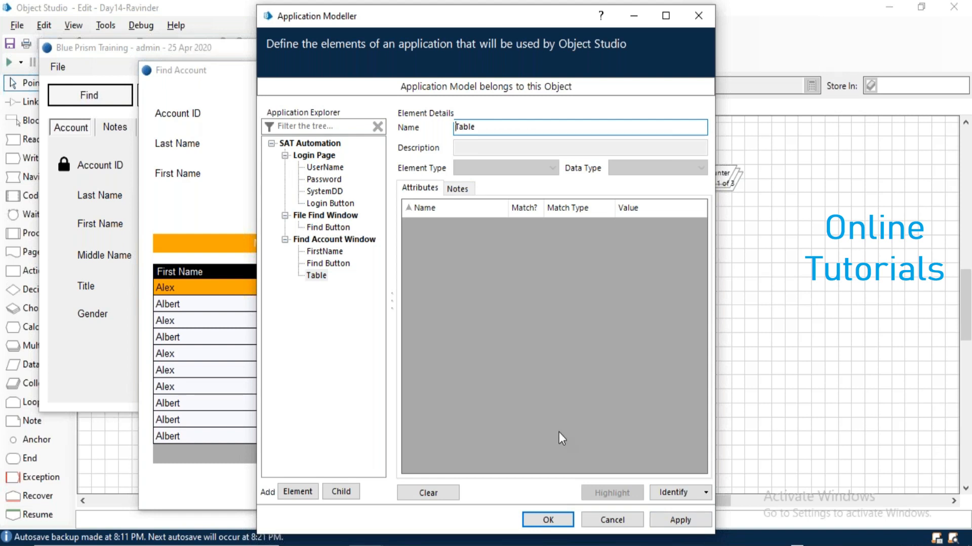
type("Seache")
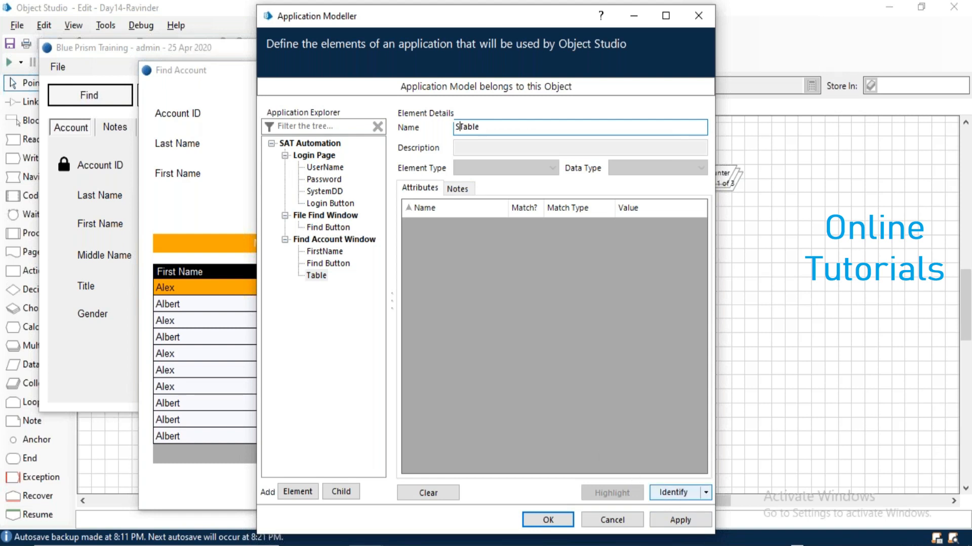
key("BackSpace")
key("BackSpace")
key("BackSpace")
key("BackSpace")
type("arch")
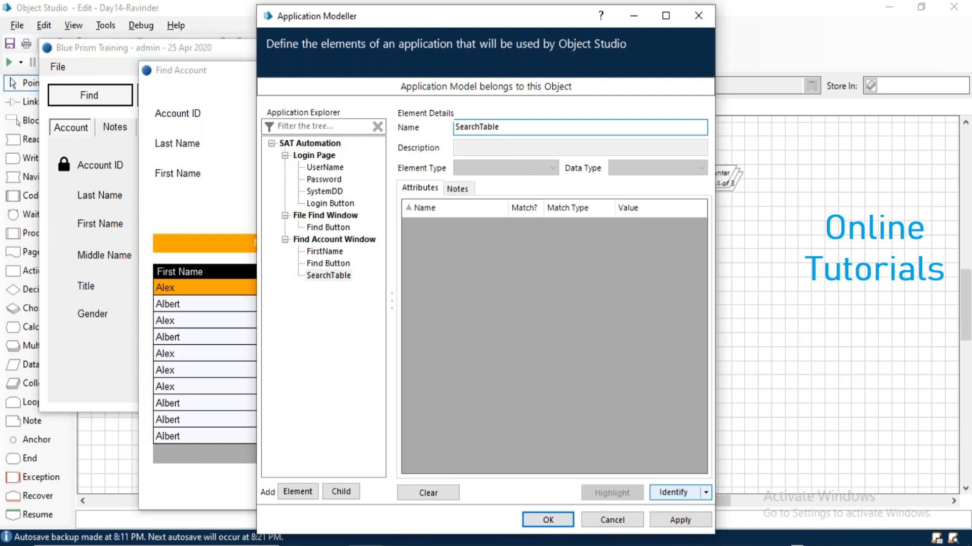
Capture the results grid as SearchTable with element type .NET DataGrid, verified by Highlight.
left_click(669, 492)
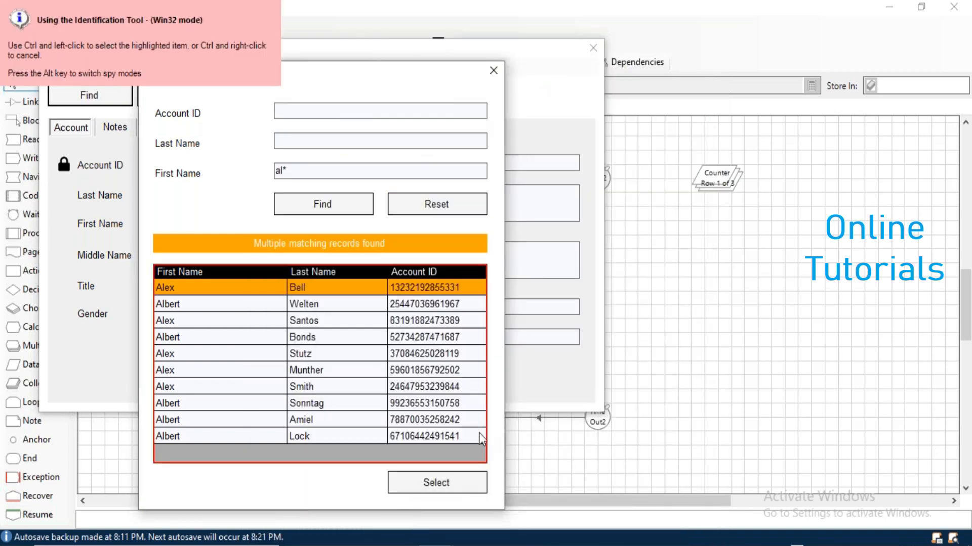
left_click(479, 433, "ctrl")
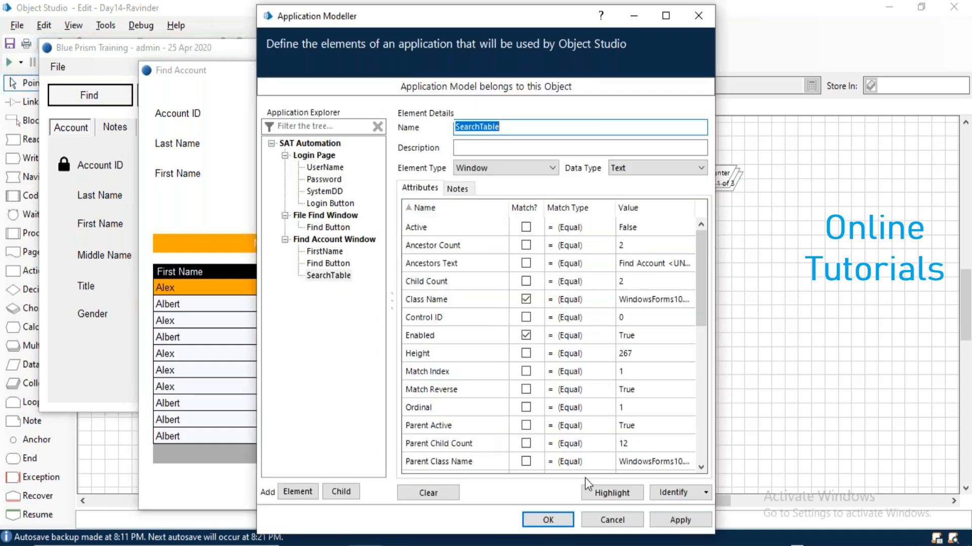
left_click(603, 492)
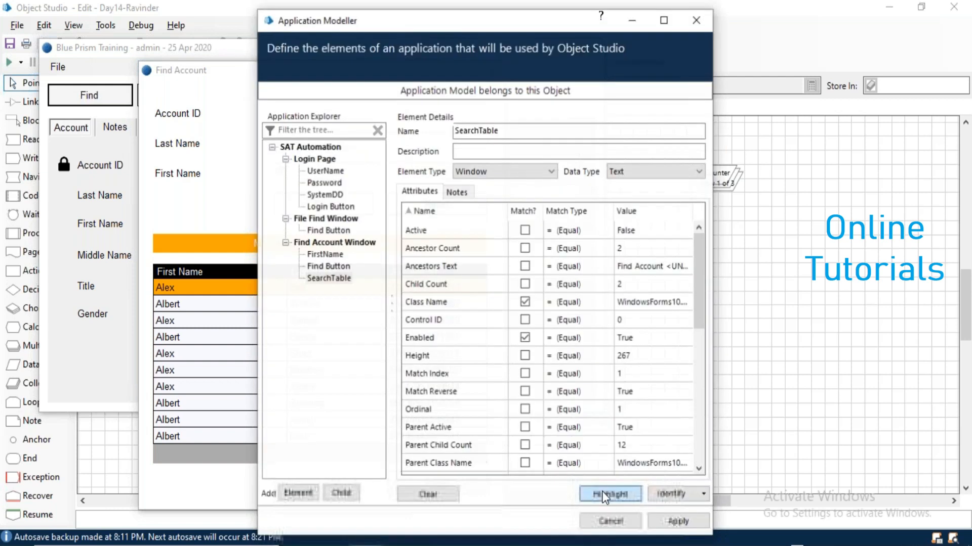
left_click(492, 172)
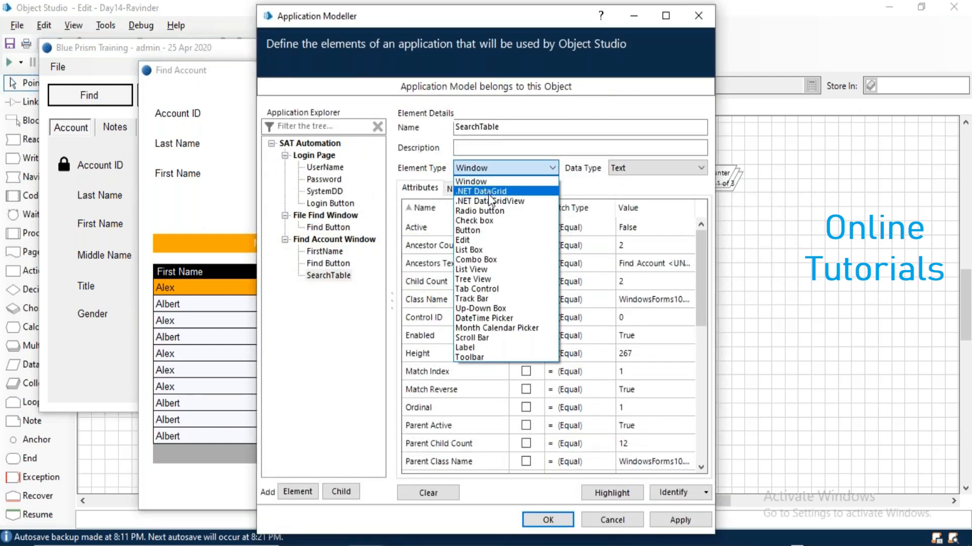
left_click(490, 191)
left_click(614, 493)
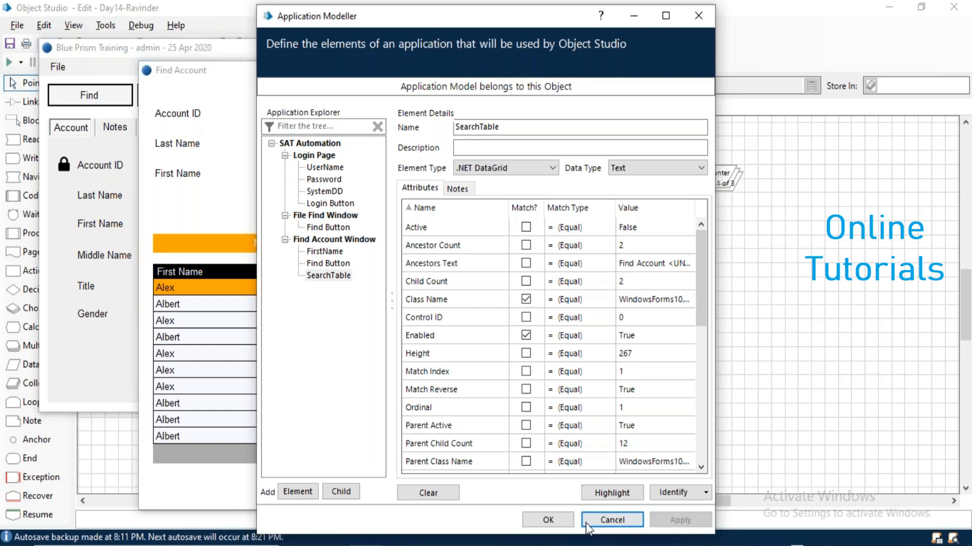
Save the model with OK and close the Find Account and training windows.
left_click(542, 519)
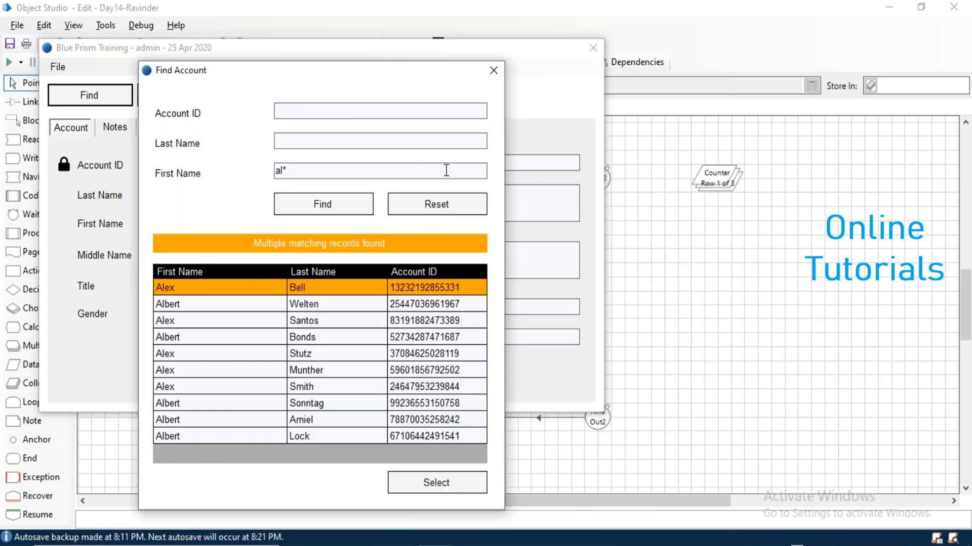
left_click(494, 68)
left_click(591, 49)
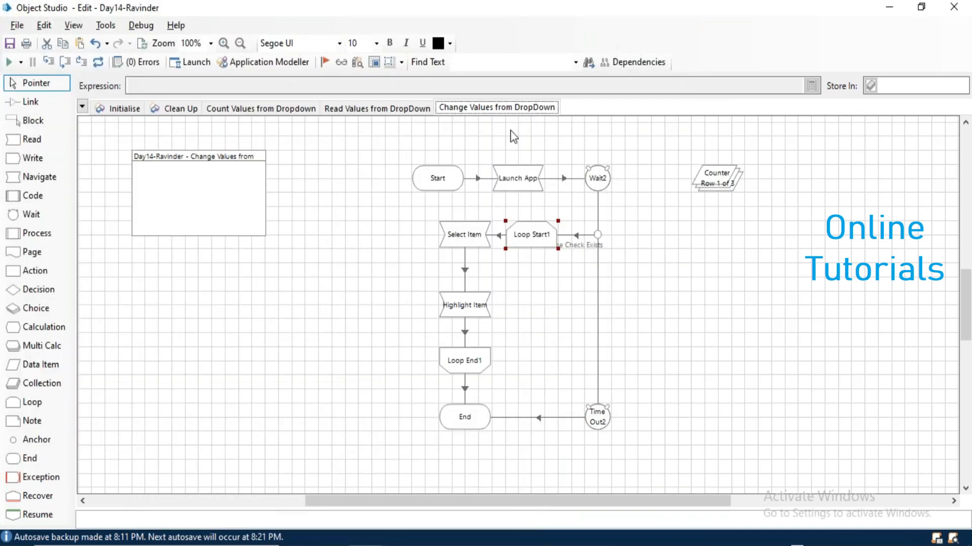
Create a new object page titled 'Get Data From SAT' from the page tab menu.
right_click(499, 109)
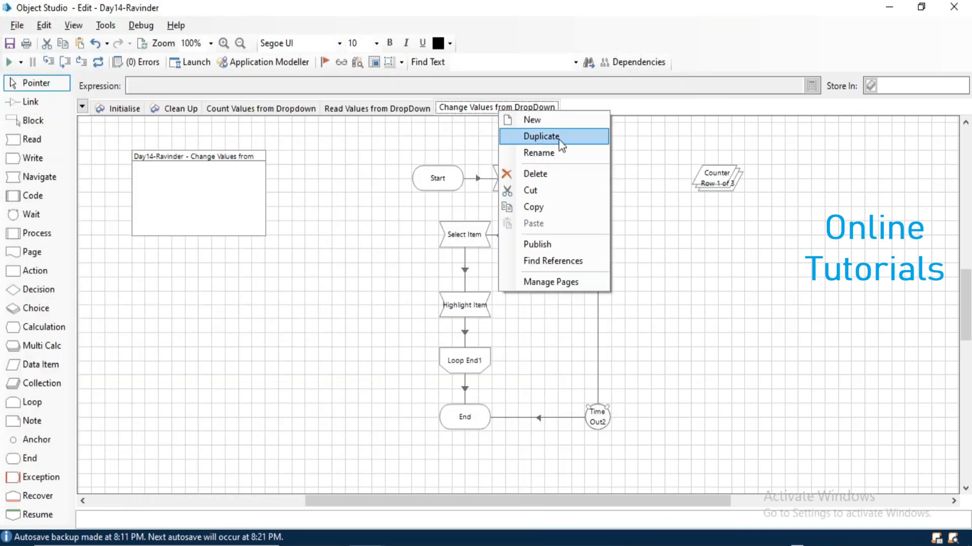
left_click(542, 123)
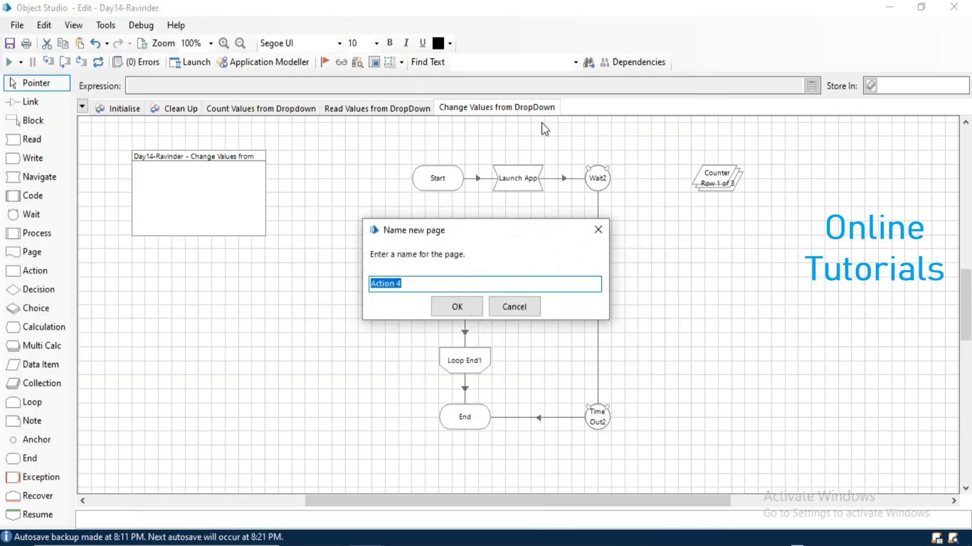
type("Get Data From SAT")
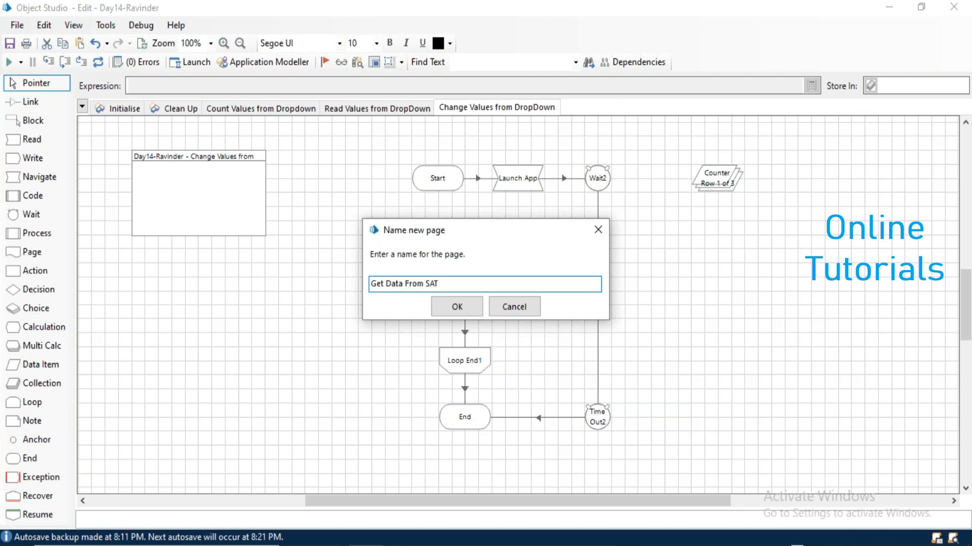
key("Return")
Add a Navigate stage 'Launch App' that runs SAT Automation's Launch action.
left_click_drag(288, 219, 147, 197)
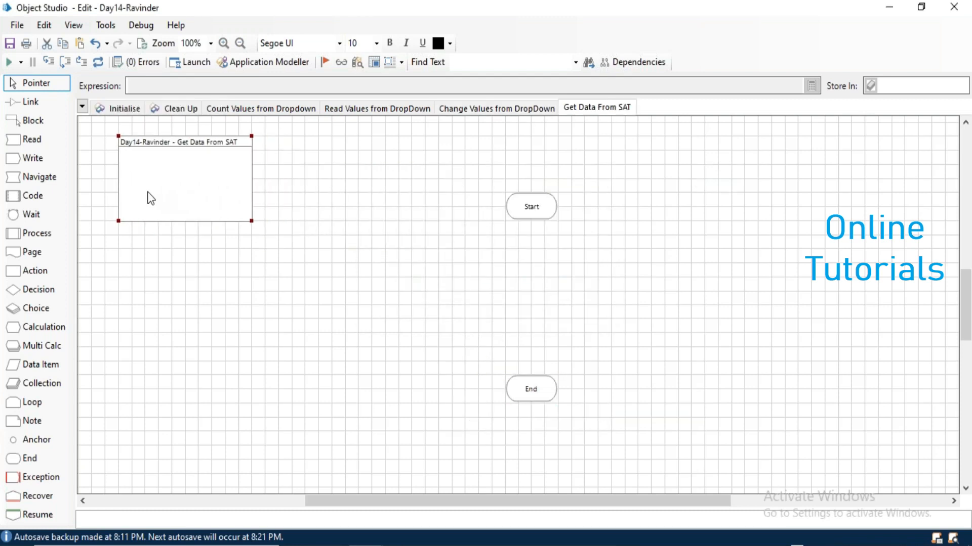
left_click_drag(515, 205, 306, 160)
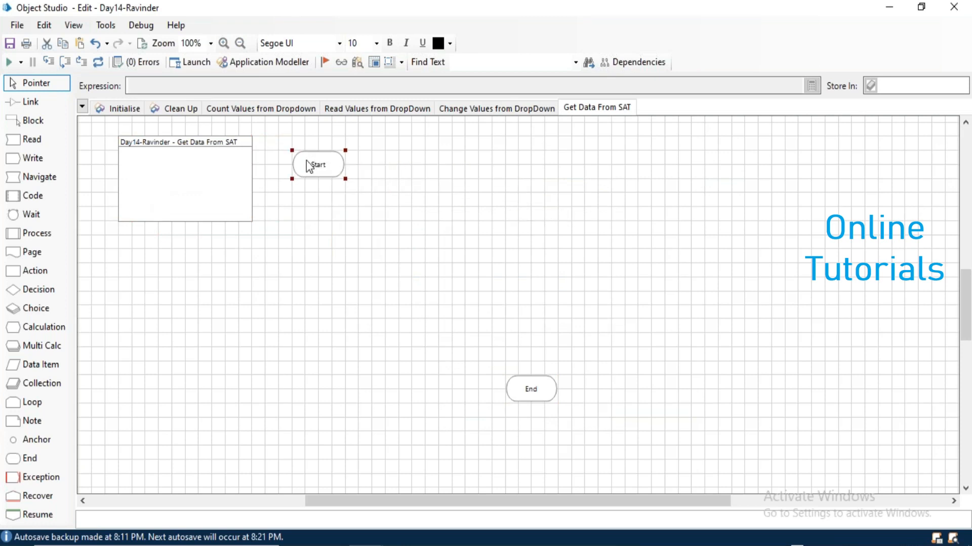
left_click_drag(403, 171, 403, 169)
double_click(402, 169)
type("Launch App")
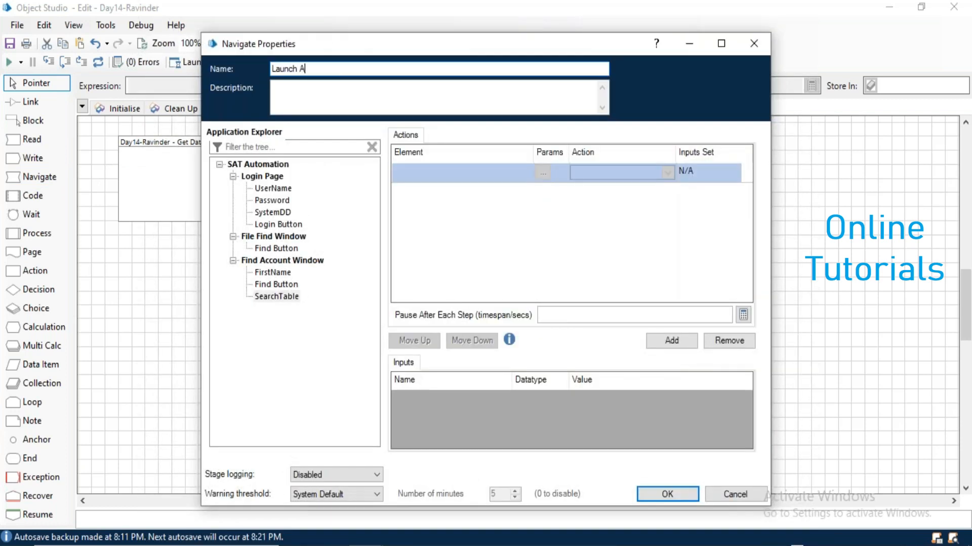
left_click_drag(256, 165, 440, 173)
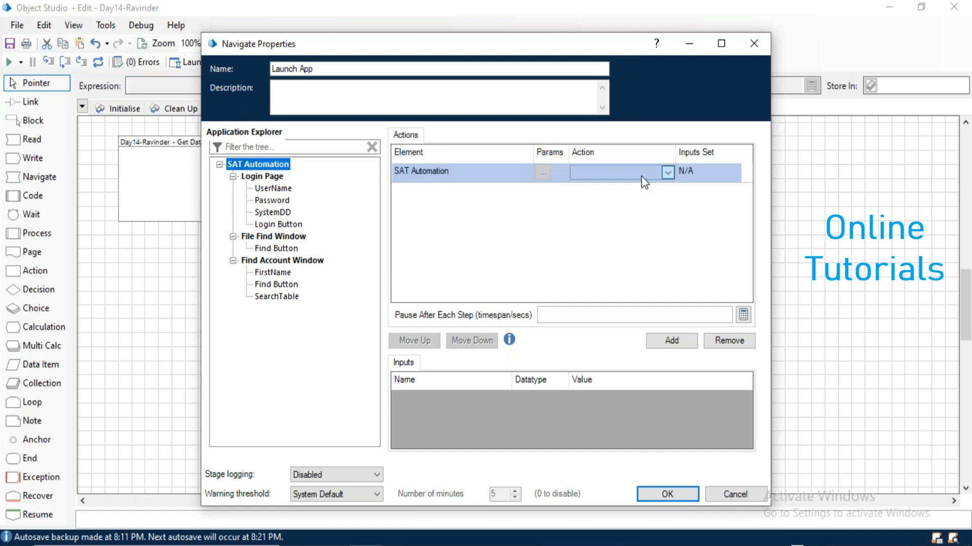
left_click(641, 176)
left_click(628, 244)
left_click(666, 495)
Add a Wait stage that checks the UserName element exists.
left_click_drag(26, 212, 479, 169)
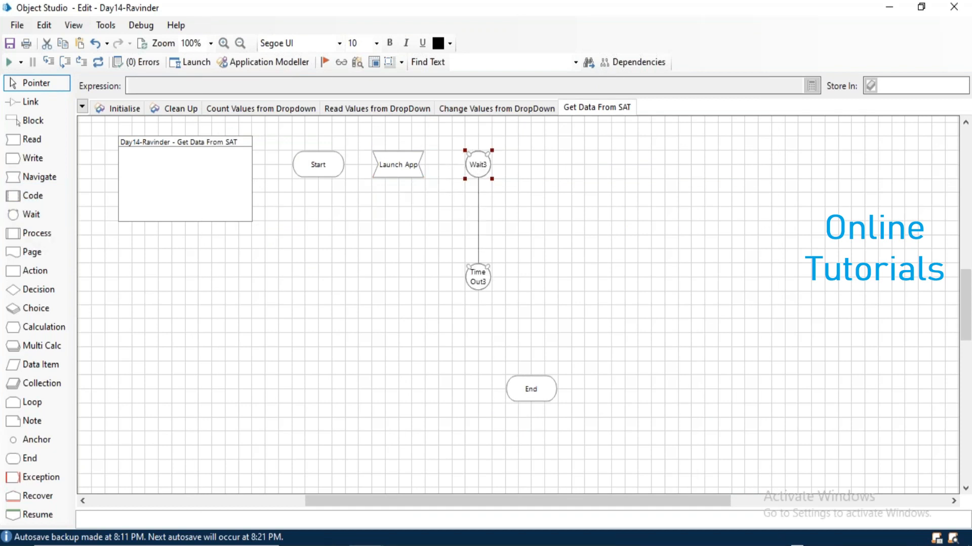
double_click(479, 169)
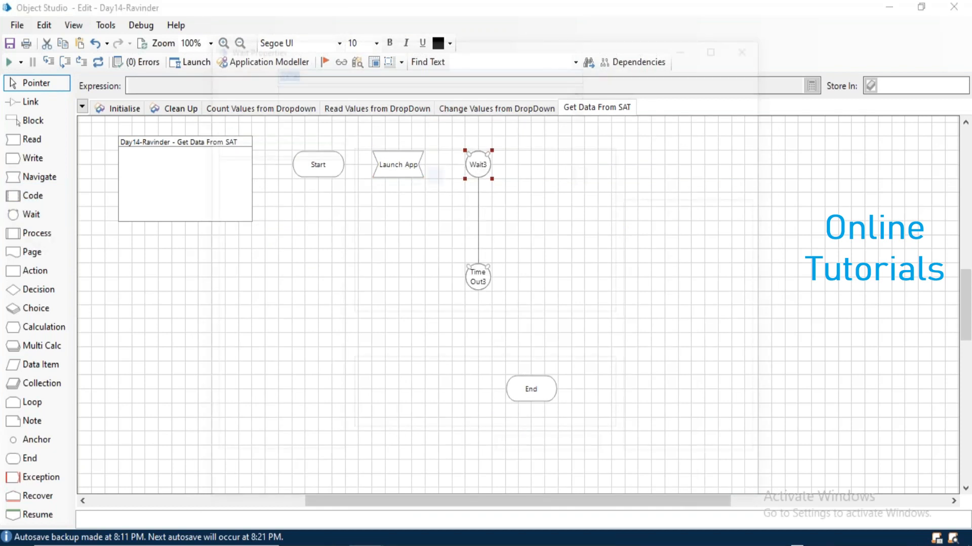
left_click_drag(272, 187, 462, 172)
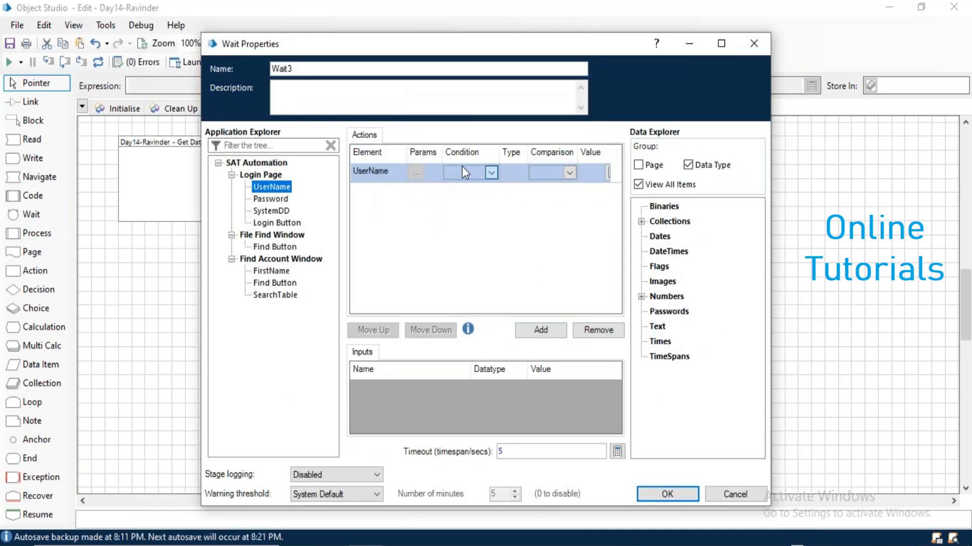
left_click(462, 172)
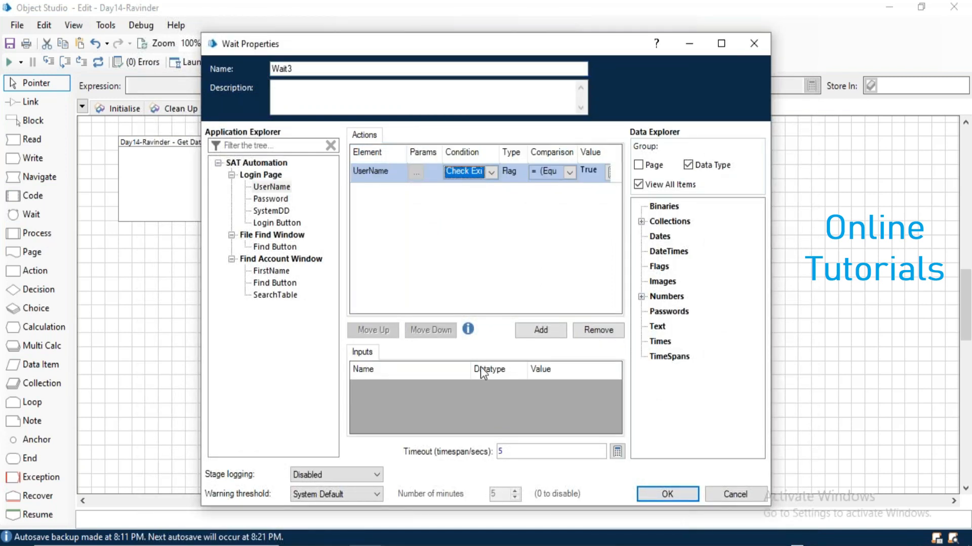
left_click(679, 494)
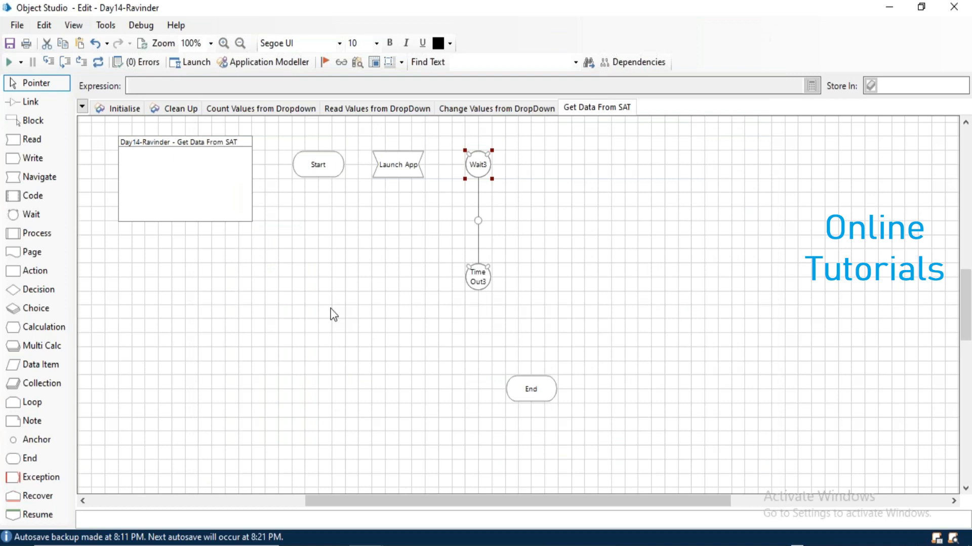
Add a Write stage below Launch App named 'Enter Credentials'.
left_click_drag(29, 164, 392, 224)
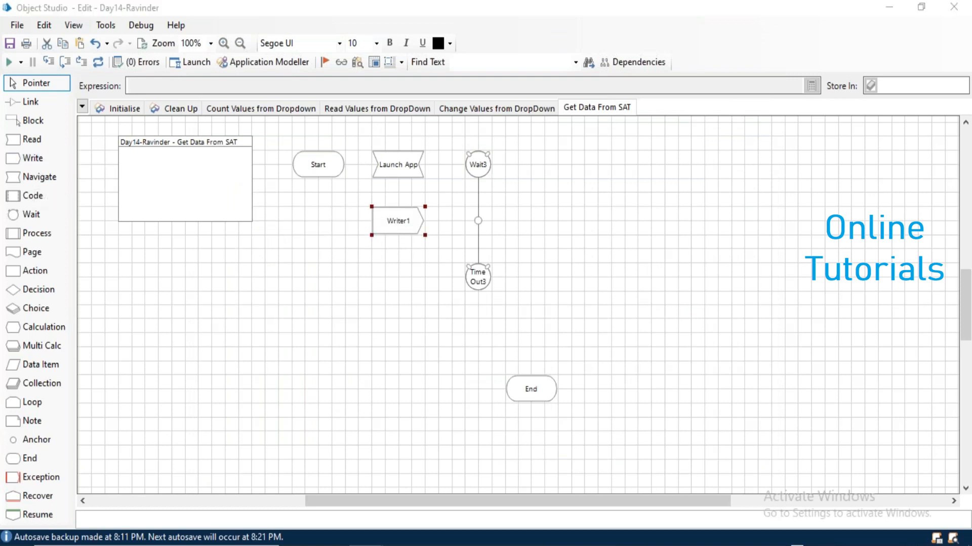
double_click(392, 223)
type("Enter C")
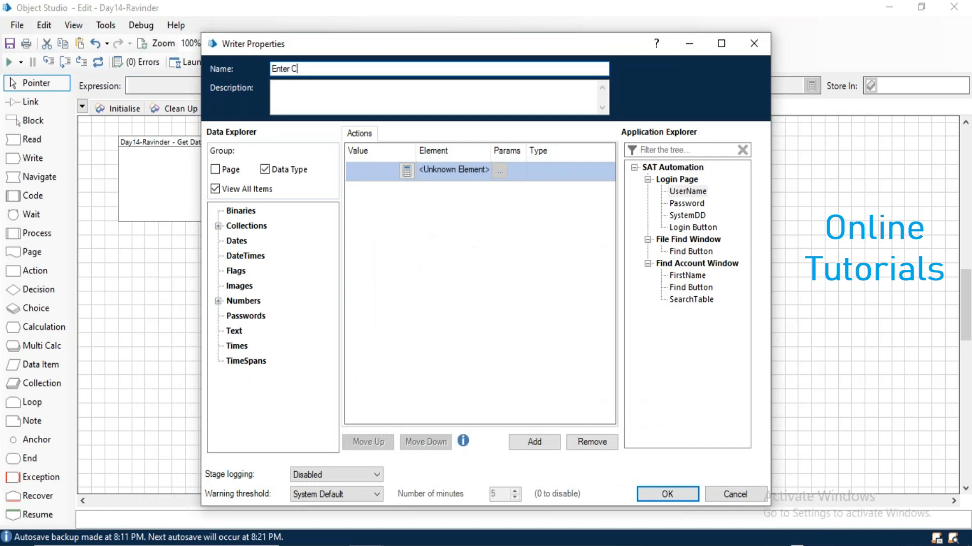
type("redentials")
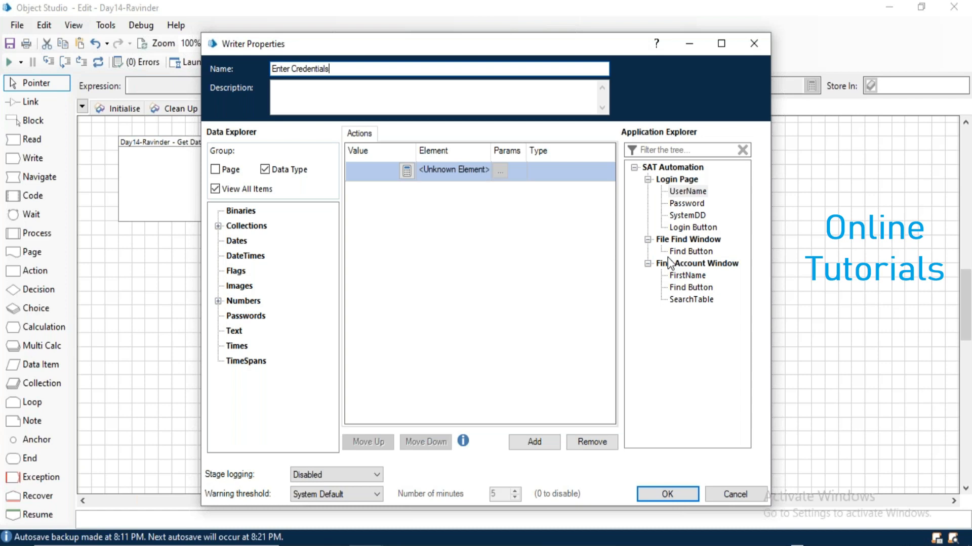
Name the Navigate stage 'Click Login' and have it click the centre of Login Button.
left_click_drag(687, 191, 430, 170)
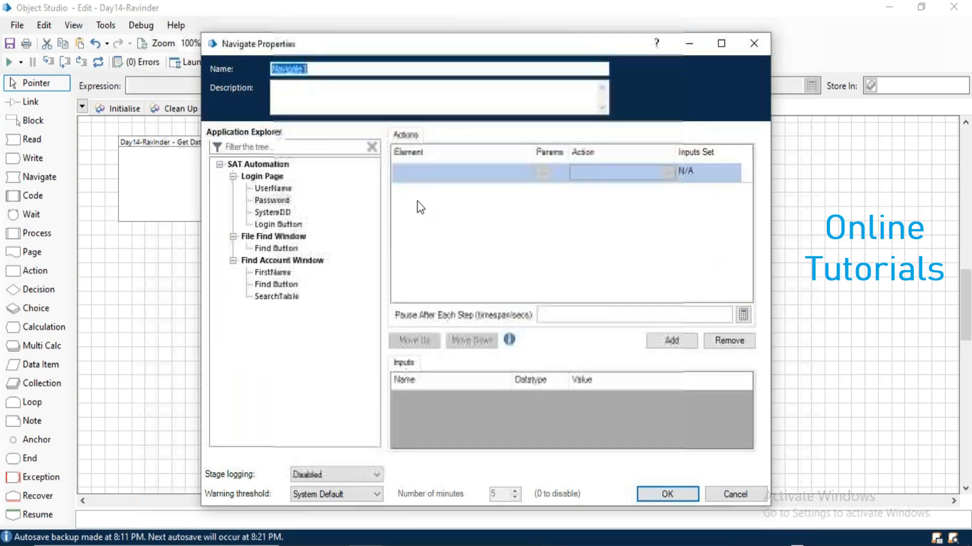
type("Click ")
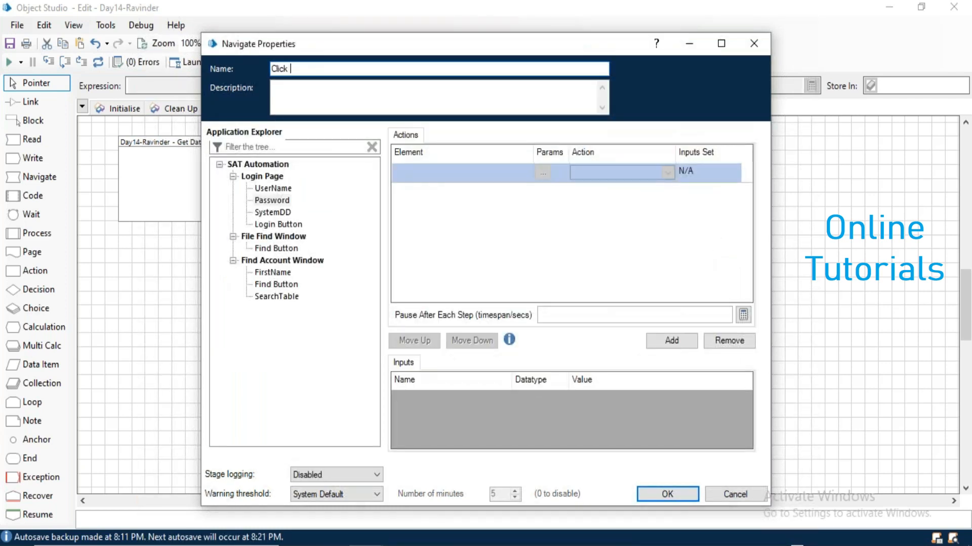
type("Login")
left_click_drag(271, 229, 429, 172)
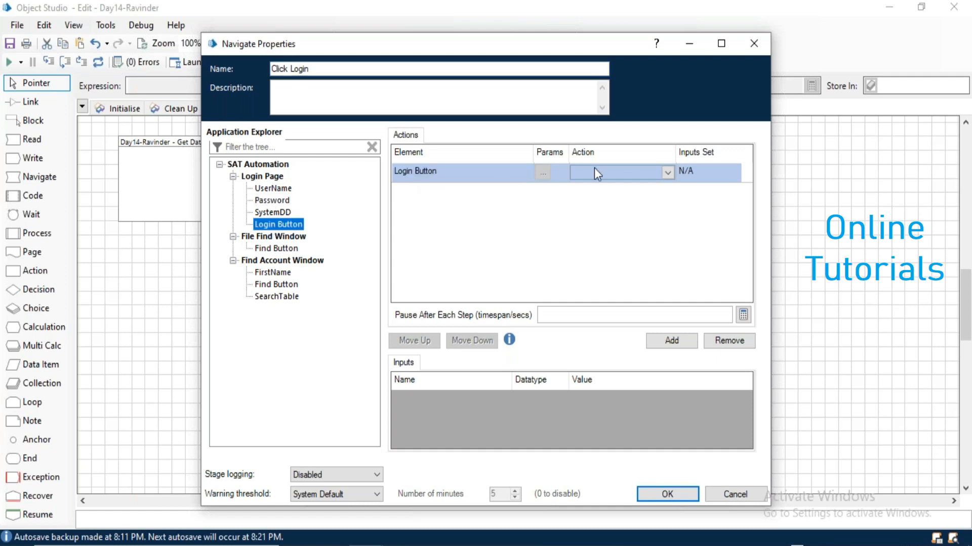
left_click(599, 172)
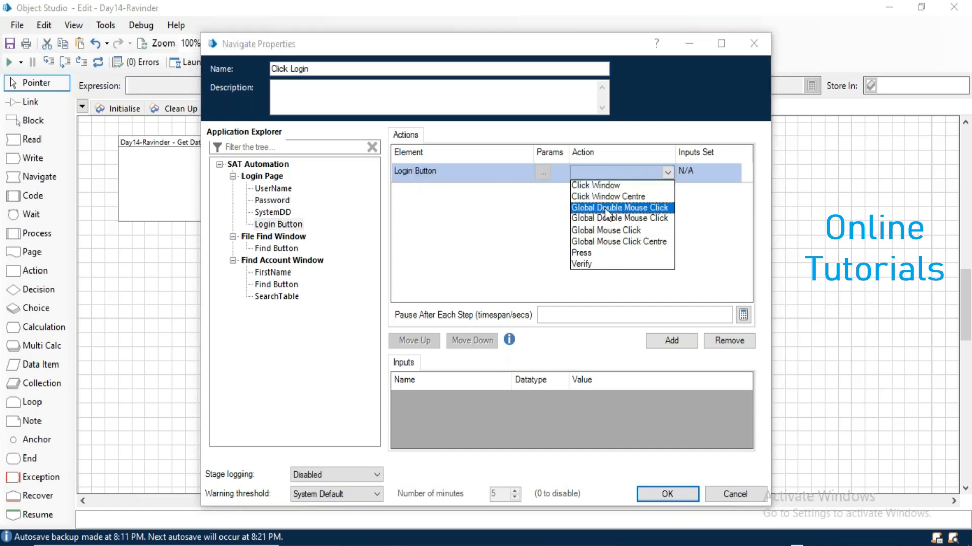
left_click(610, 241)
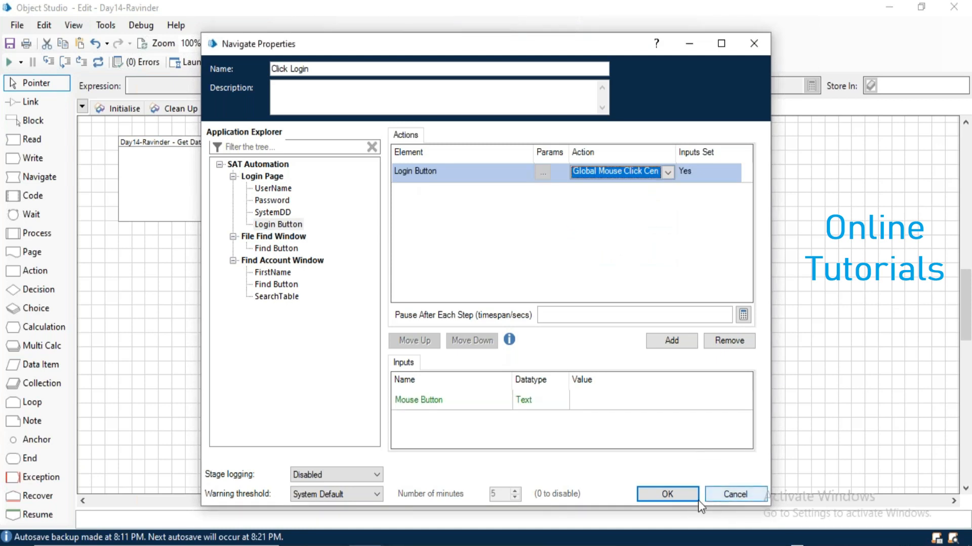
left_click(685, 498)
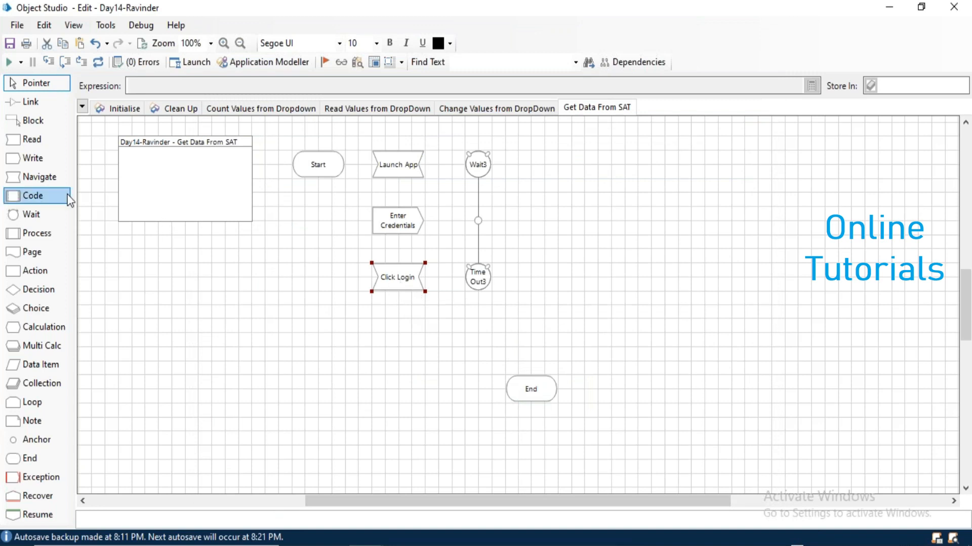
Add Wait4, which checks that the Find Button exists.
left_click_drag(28, 214, 401, 334)
double_click(402, 334)
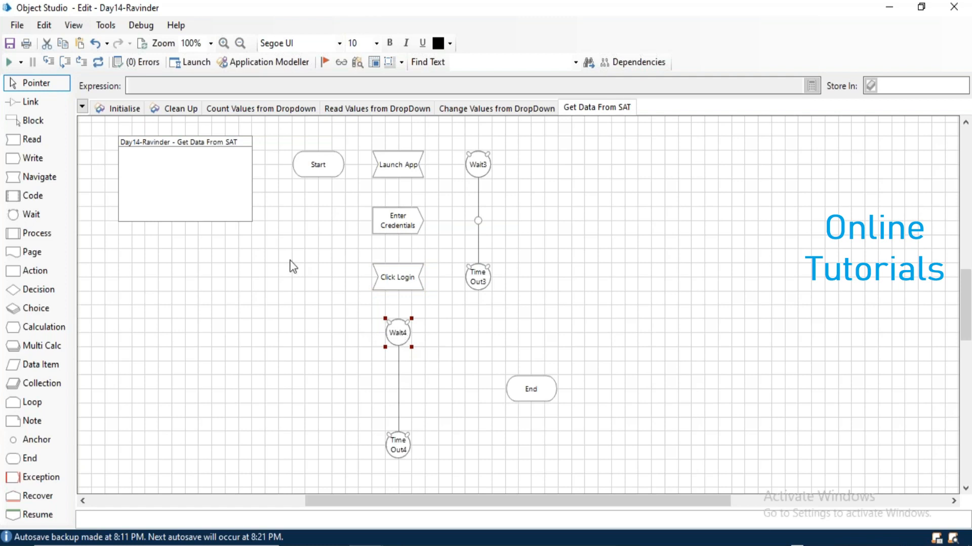
left_click_drag(274, 251, 390, 167)
left_click(462, 171)
left_click(464, 184)
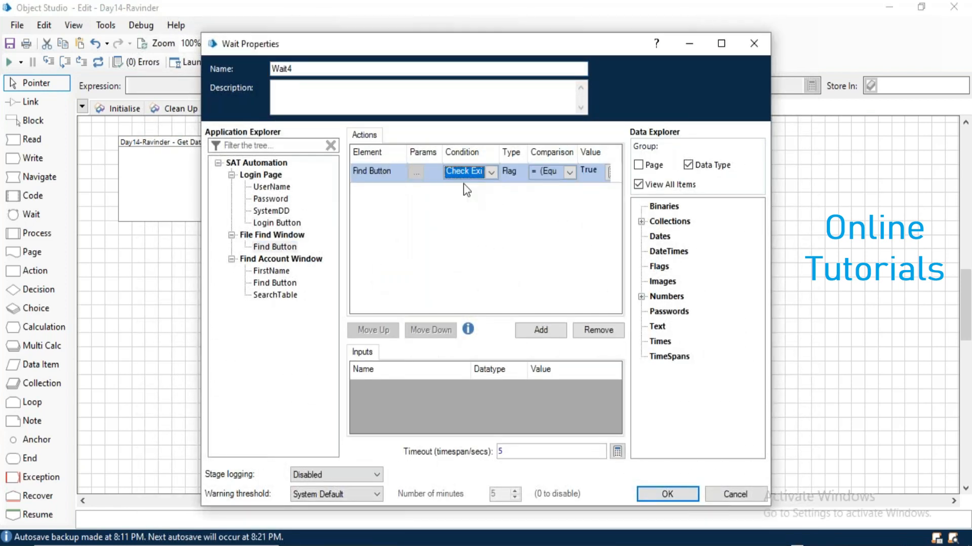
left_click(655, 491)
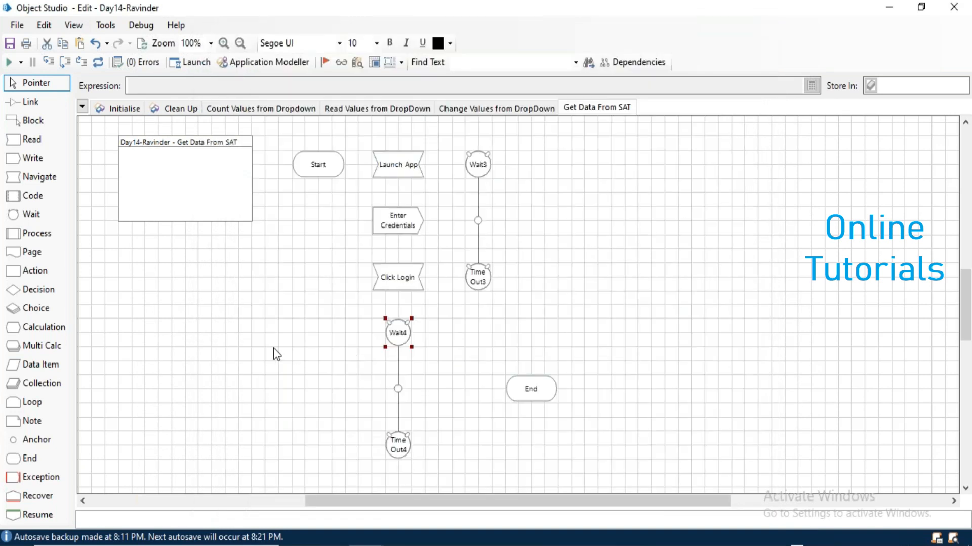
Add a Navigate stage 'Click Find' that clicks the centre of the Find Button.
left_click_drag(548, 393, 787, 394)
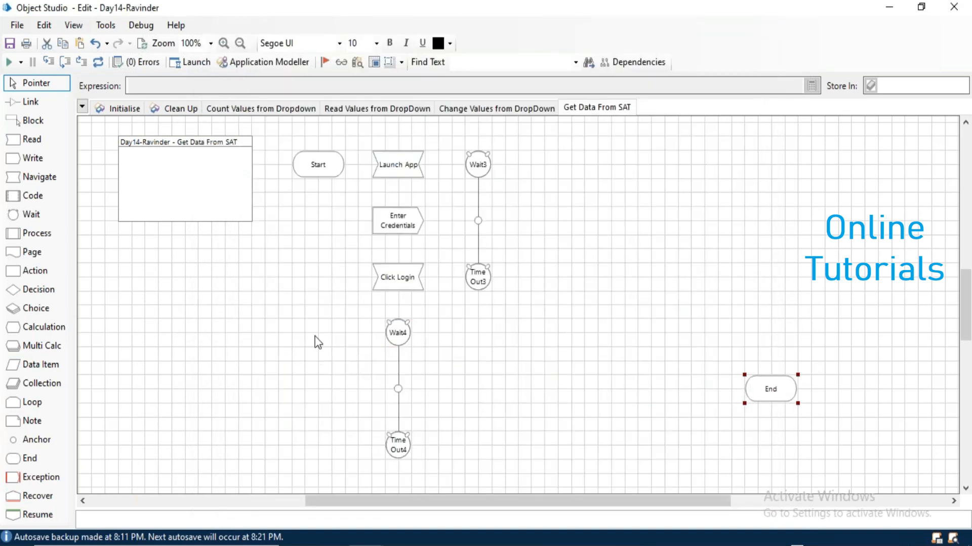
left_click_drag(40, 182, 473, 395)
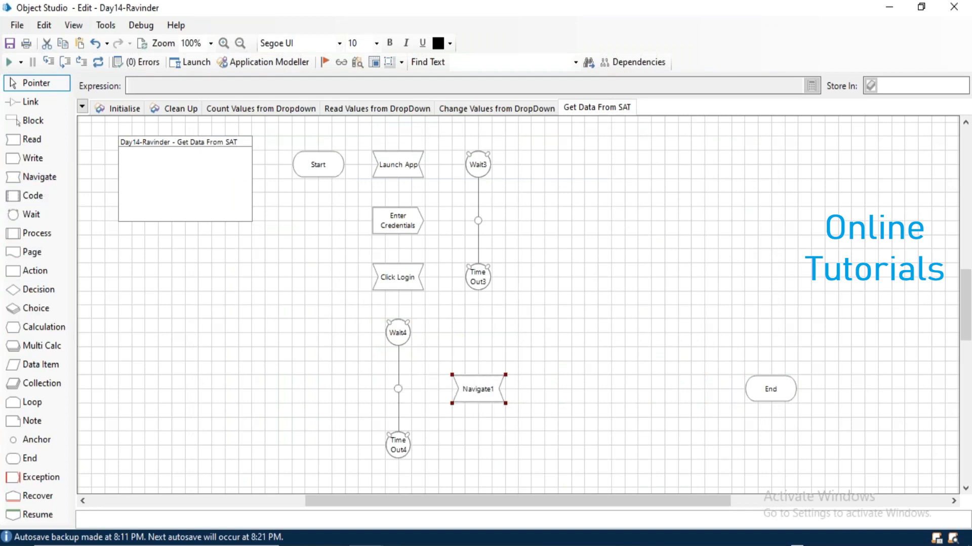
double_click(472, 397)
type("Click ")
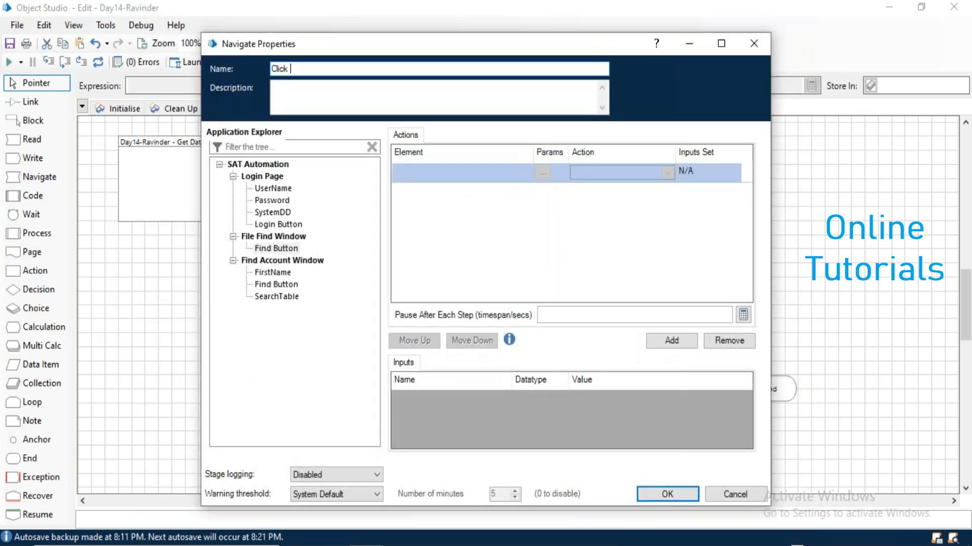
type("Find")
left_click_drag(273, 249, 433, 167)
left_click(631, 180)
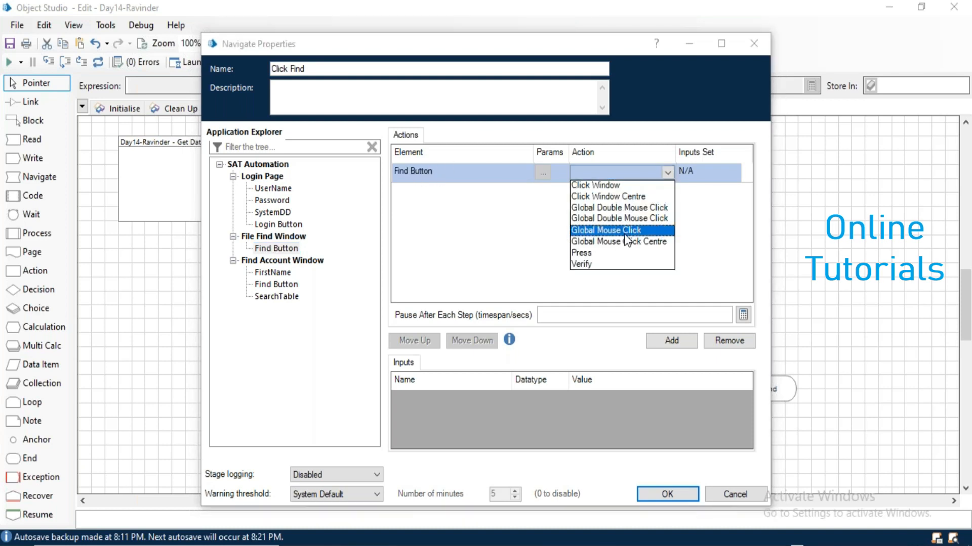
left_click(624, 234)
left_click(652, 499)
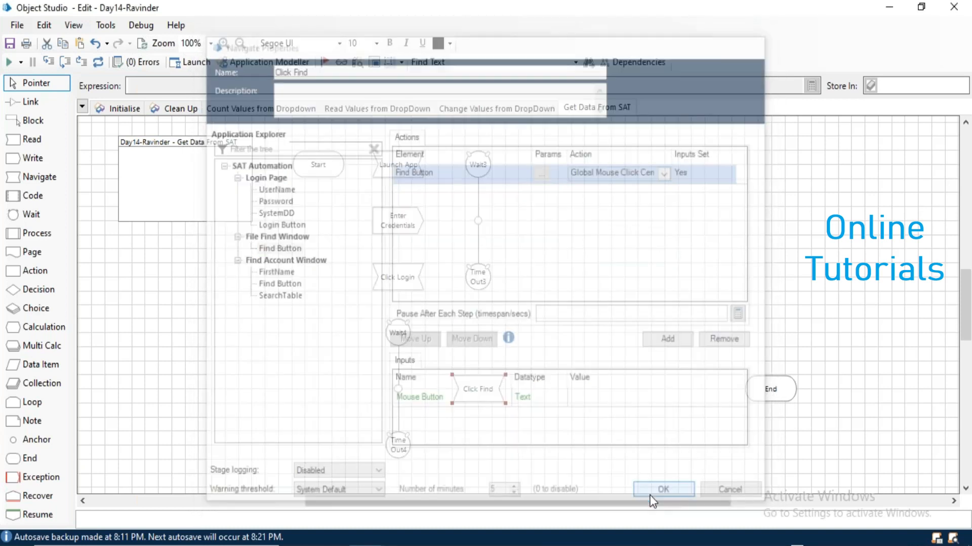
Add Wait5, which checks that the FirstName field exists.
left_click_drag(775, 390, 817, 390)
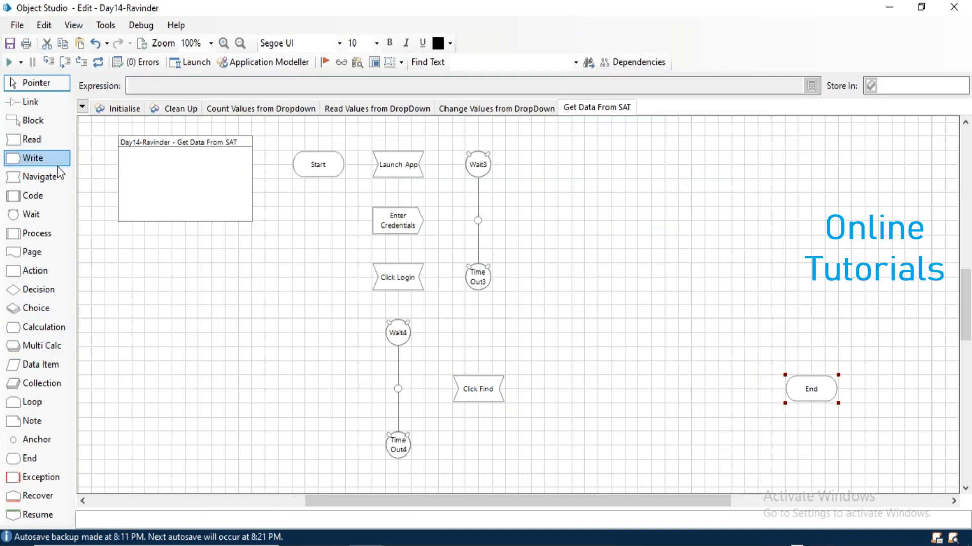
left_click_drag(30, 214, 557, 404)
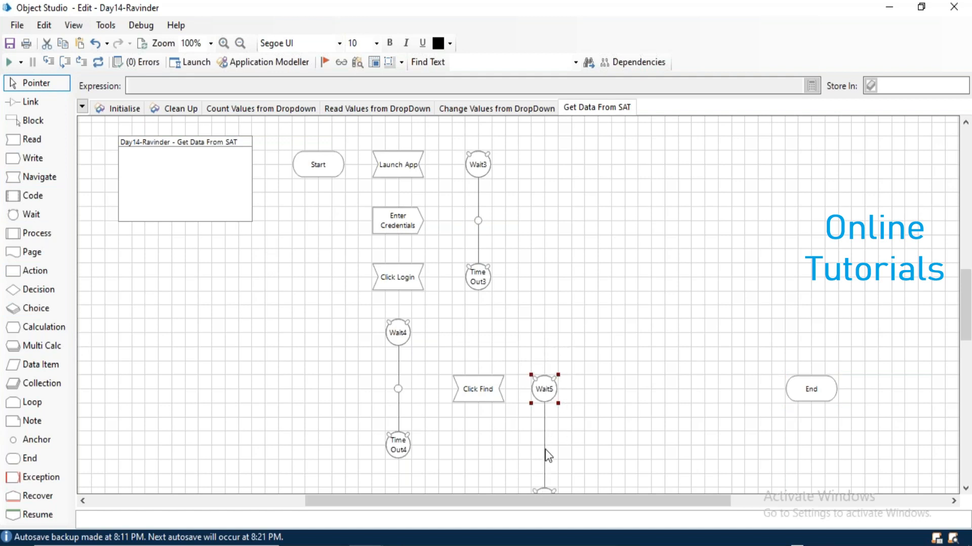
double_click(543, 395)
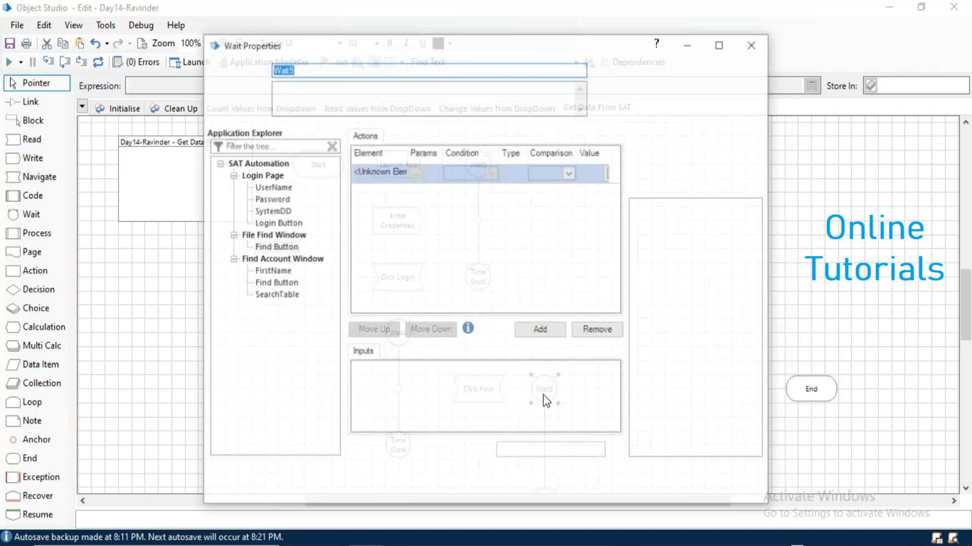
left_click_drag(271, 271, 378, 171)
left_click(491, 172)
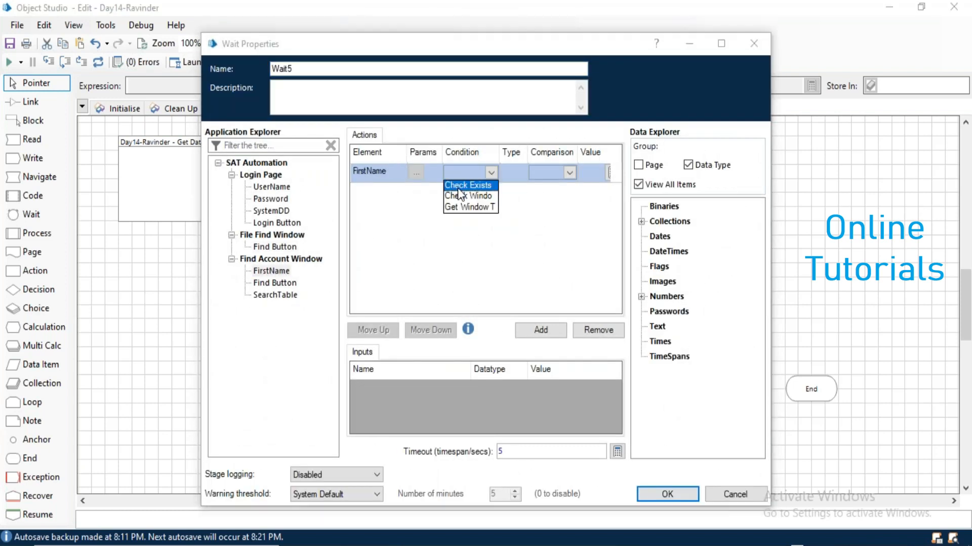
left_click(458, 187)
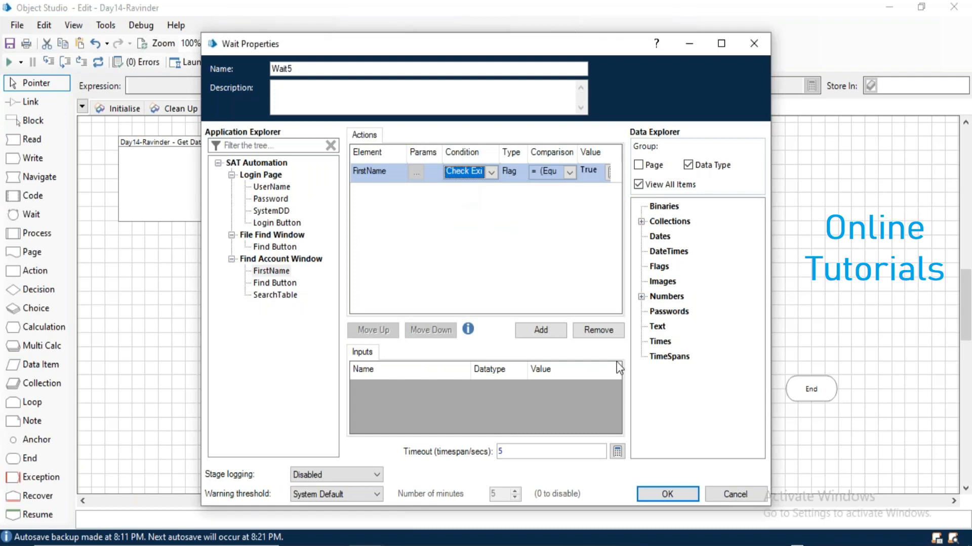
left_click(672, 495)
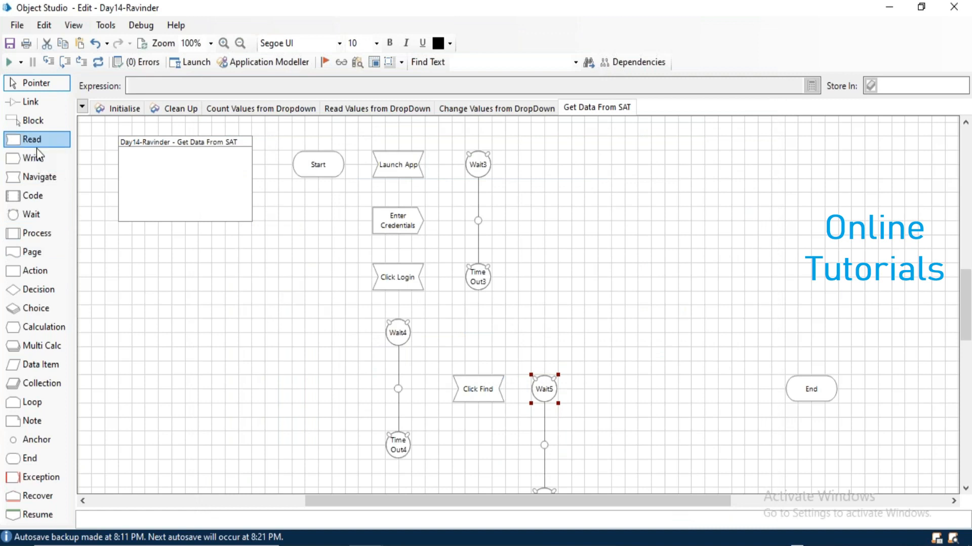
Add a Write stage 'EnterFirstName' that writes "al*" into the FirstName field.
left_click_drag(35, 161, 629, 388)
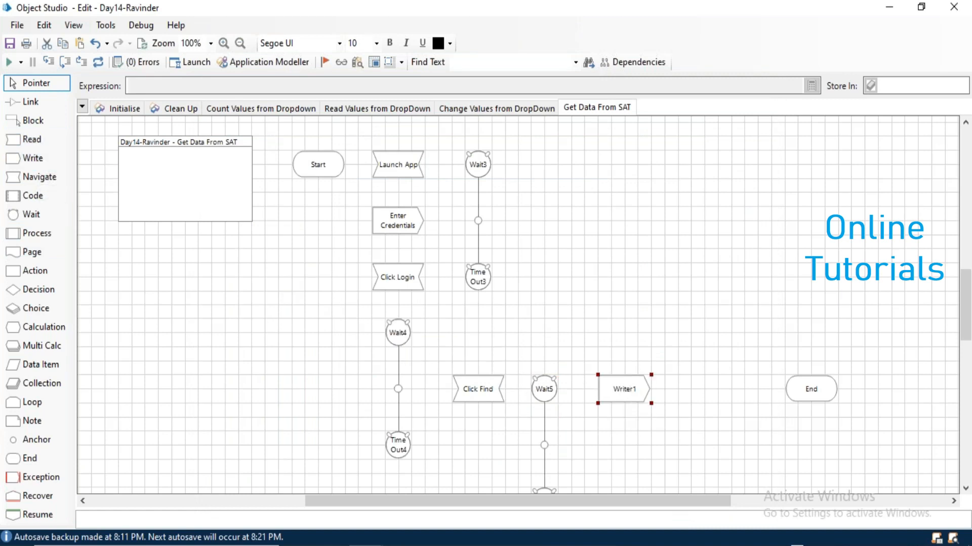
left_click(550, 377)
left_click_drag(549, 377, 551, 338)
double_click(615, 392)
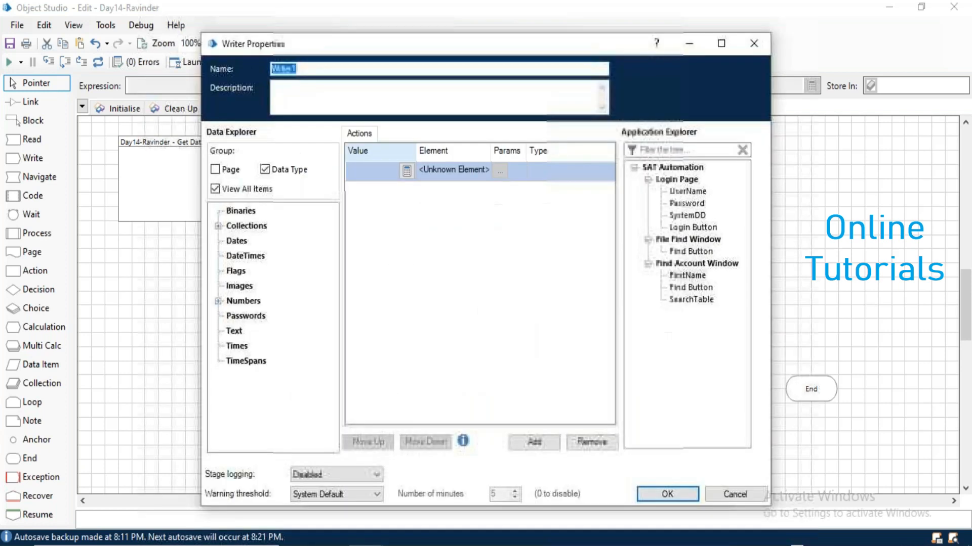
left_click_drag(703, 282, 446, 172)
left_click(375, 171)
type("\"")
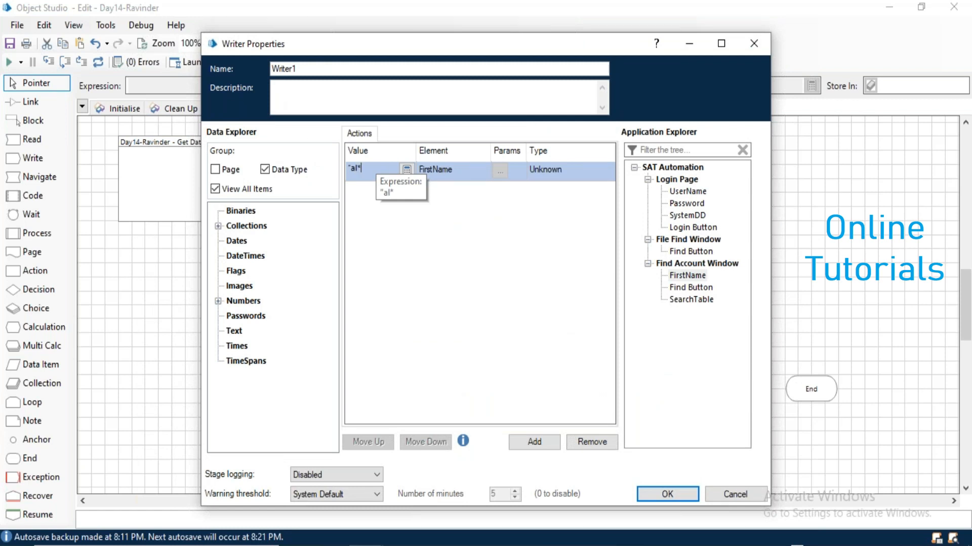
type("al*\"")
double_click(319, 69)
type("EnterFirstName")
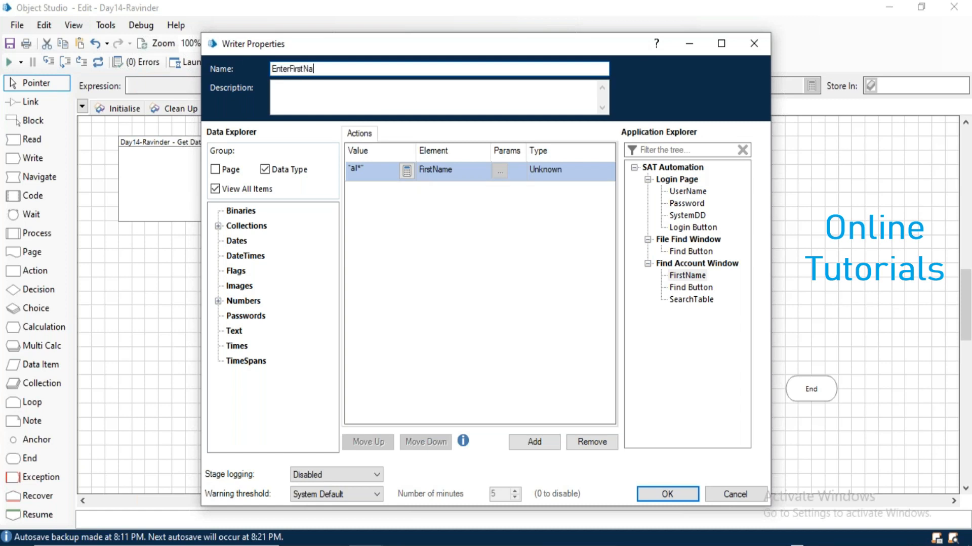
left_click(671, 493)
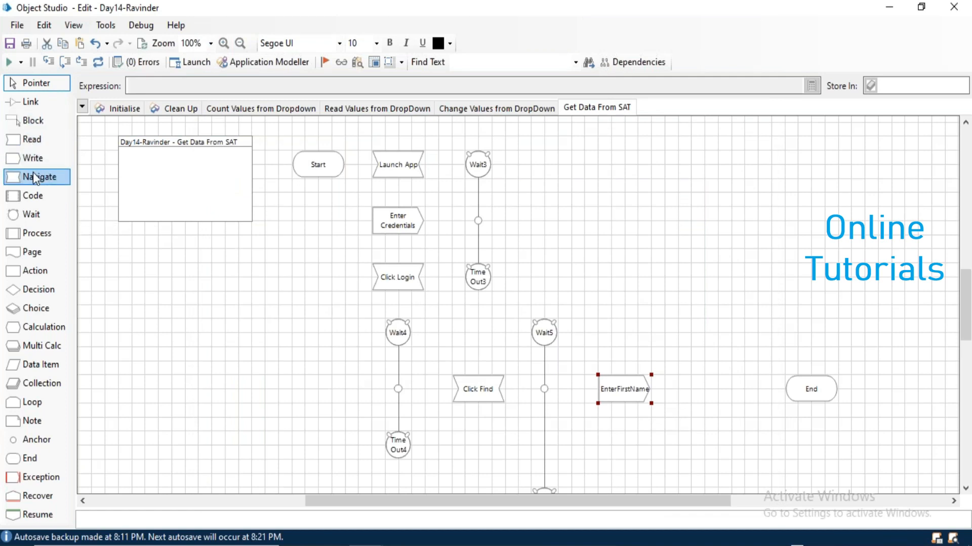
Add a Navigate stage 'Click Find Button' that clicks the centre of the Find Account Window's Find Button.
left_click_drag(33, 180, 724, 386)
double_click(717, 389)
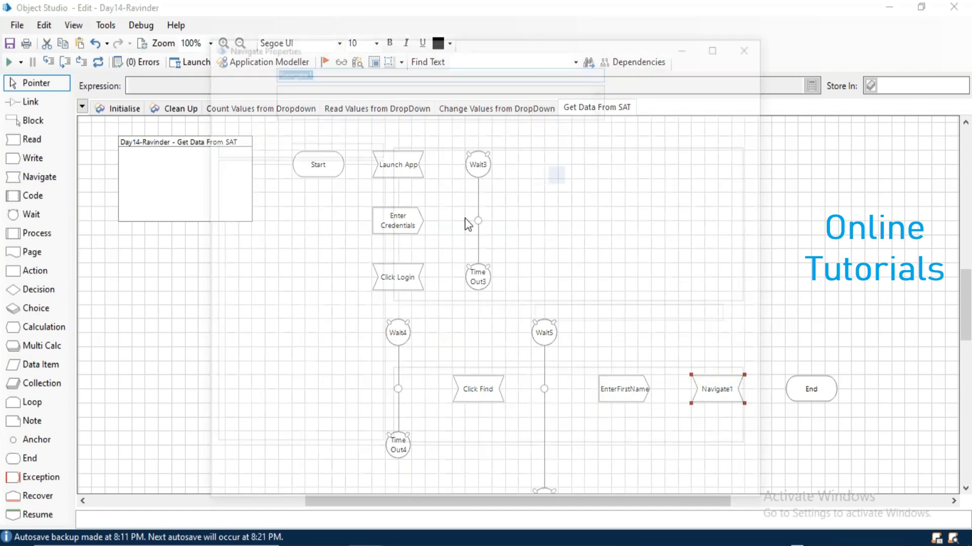
type("Click Find Button")
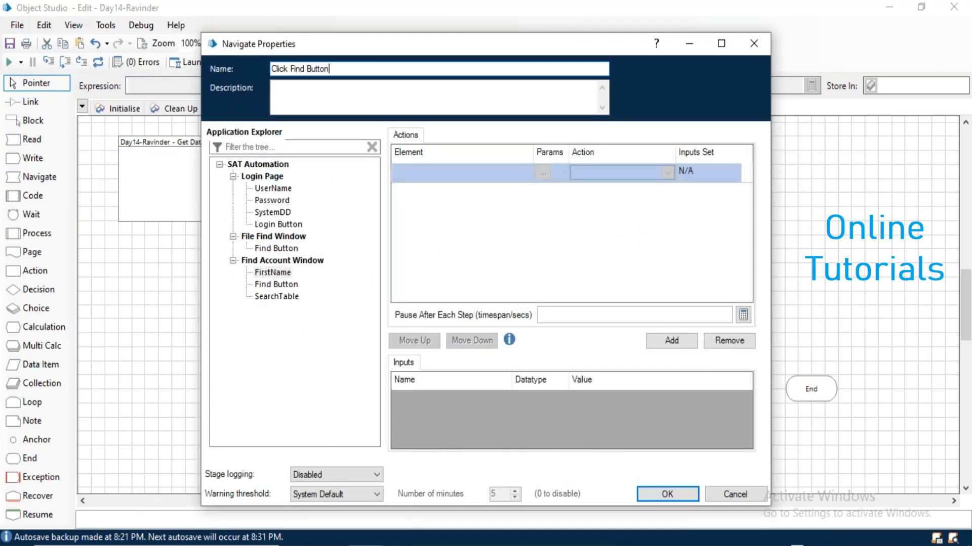
left_click_drag(270, 286, 450, 171)
left_click(599, 174)
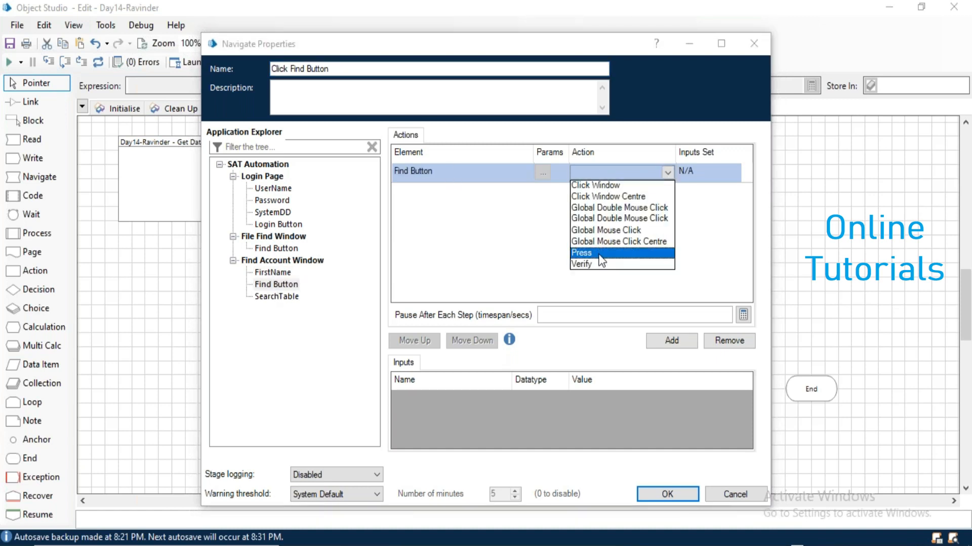
left_click(604, 242)
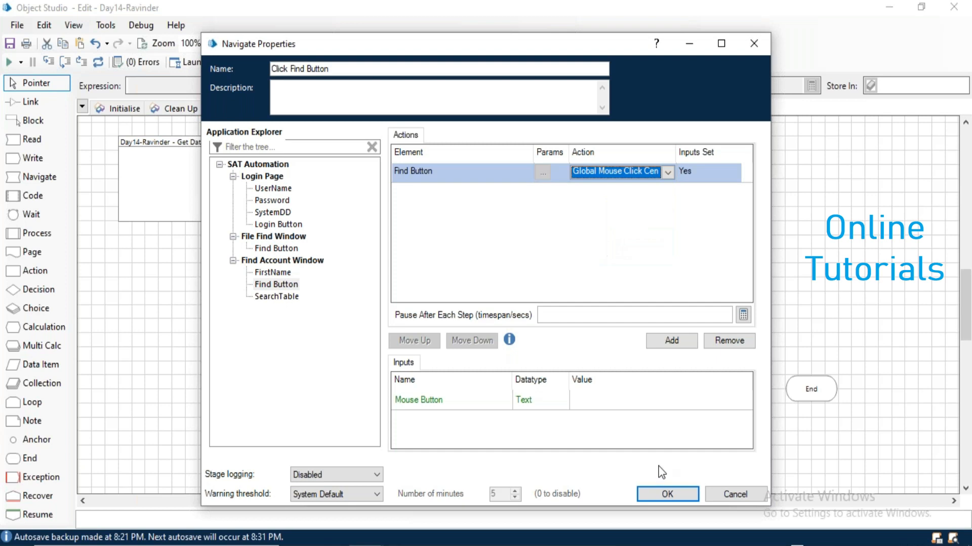
left_click(666, 498)
Shift End and Time Out5, and drop a new Wait6 stage before End.
left_click_drag(824, 387, 863, 389)
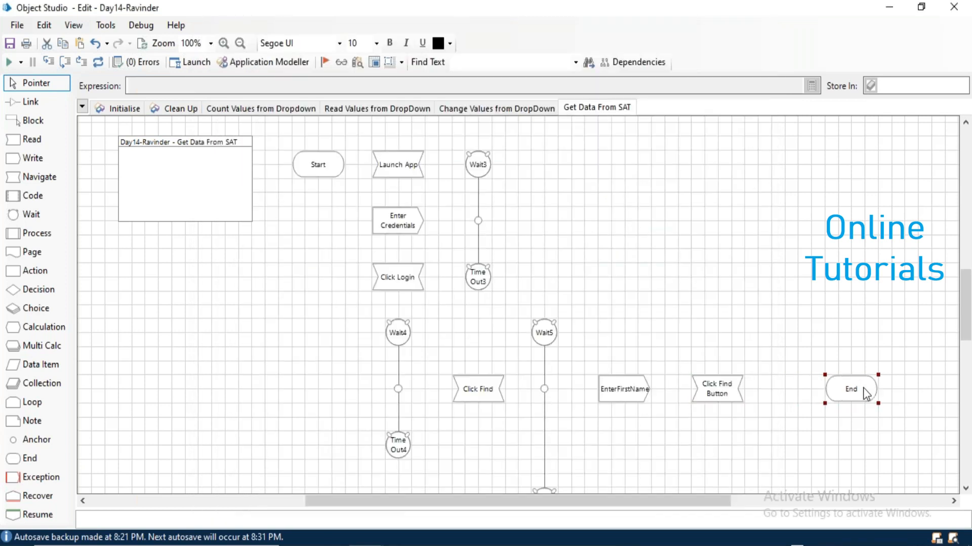
left_click(545, 487)
left_click_drag(545, 490, 546, 440)
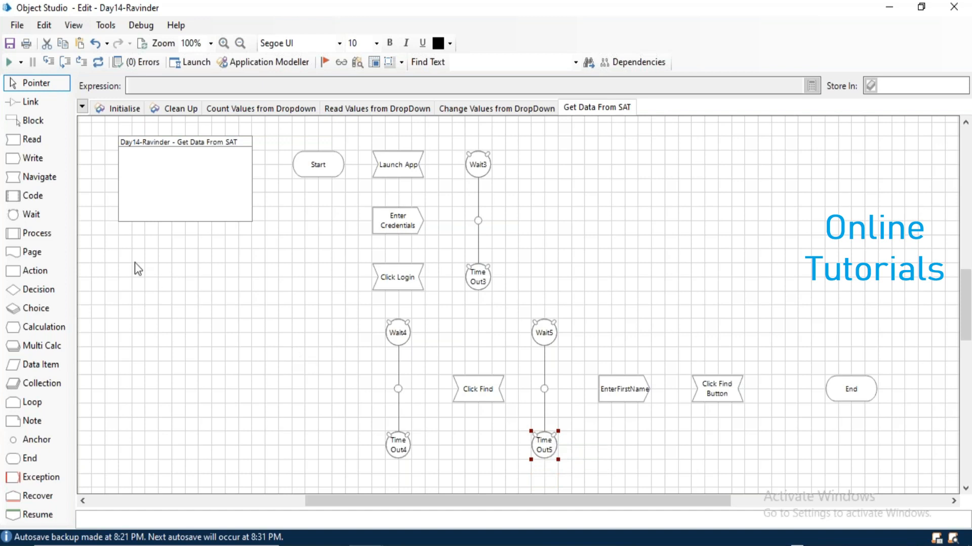
left_click_drag(35, 217, 787, 328)
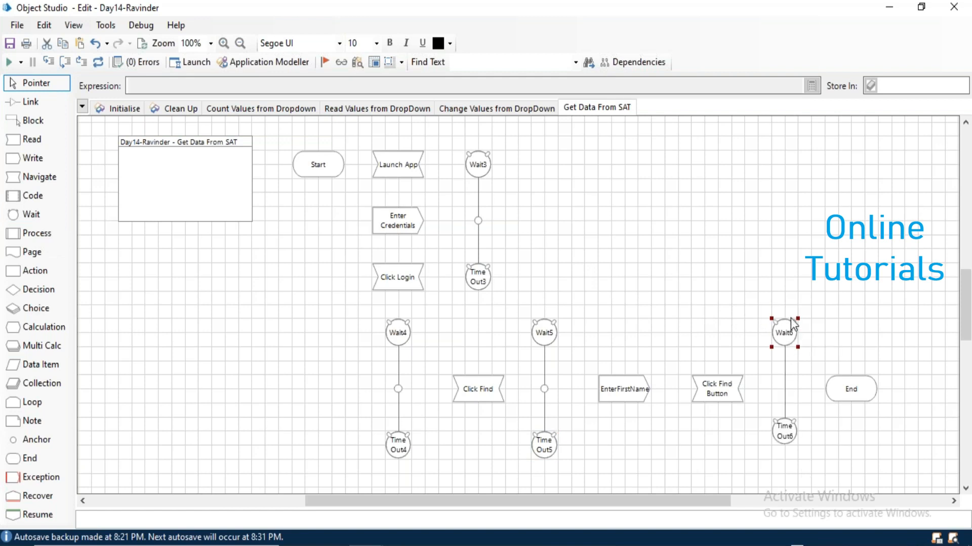
Make Wait6 check that the SearchTable window exists.
left_click(788, 445)
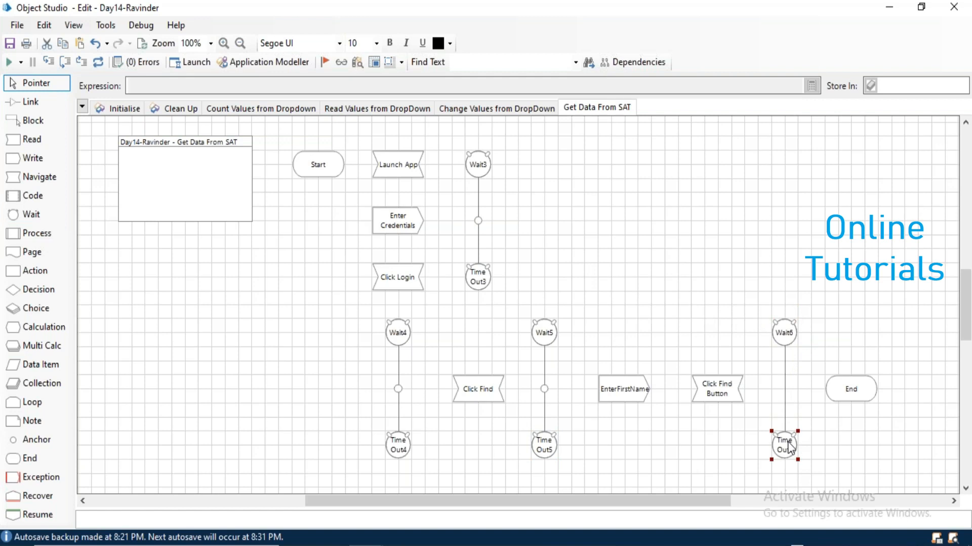
left_click(783, 331)
left_click(274, 296)
left_click_drag(271, 302, 377, 171)
left_click(490, 172)
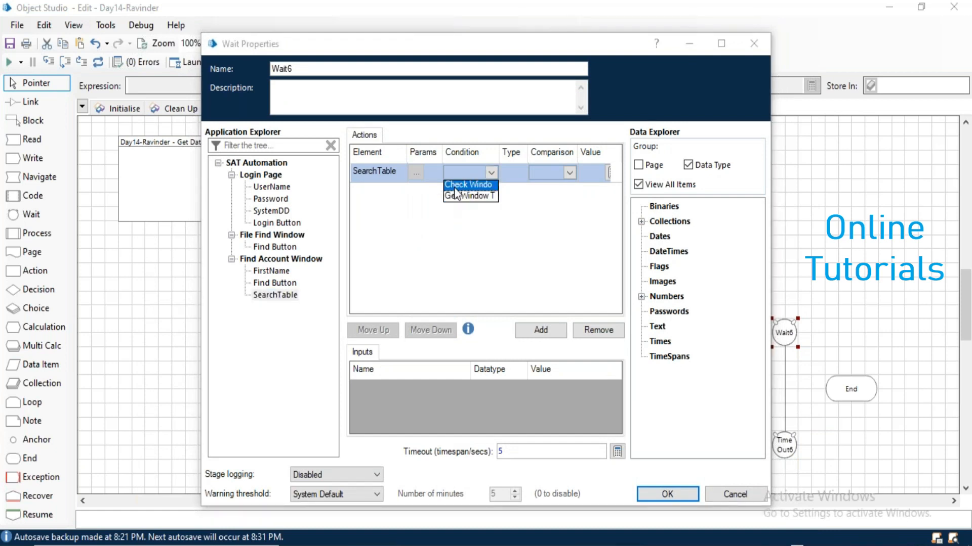
left_click(454, 188)
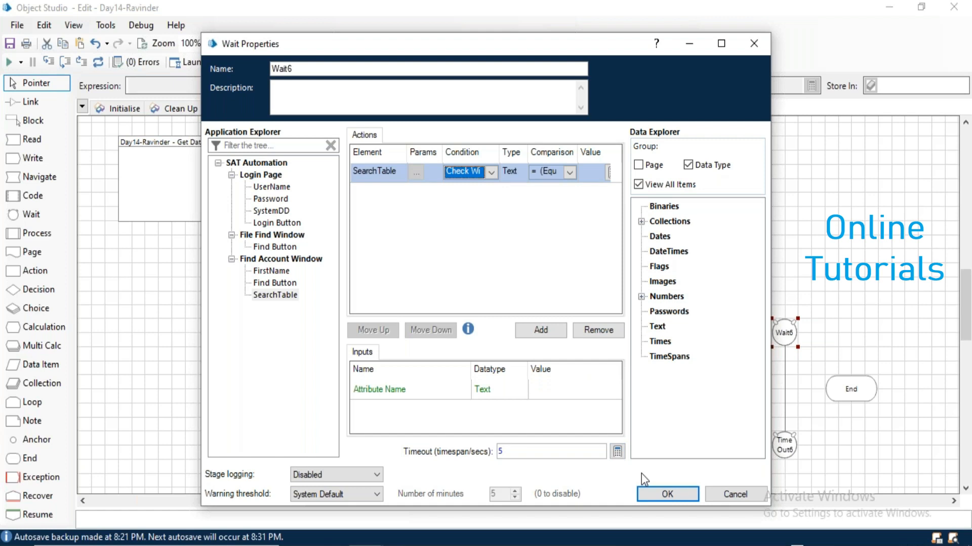
left_click(666, 493)
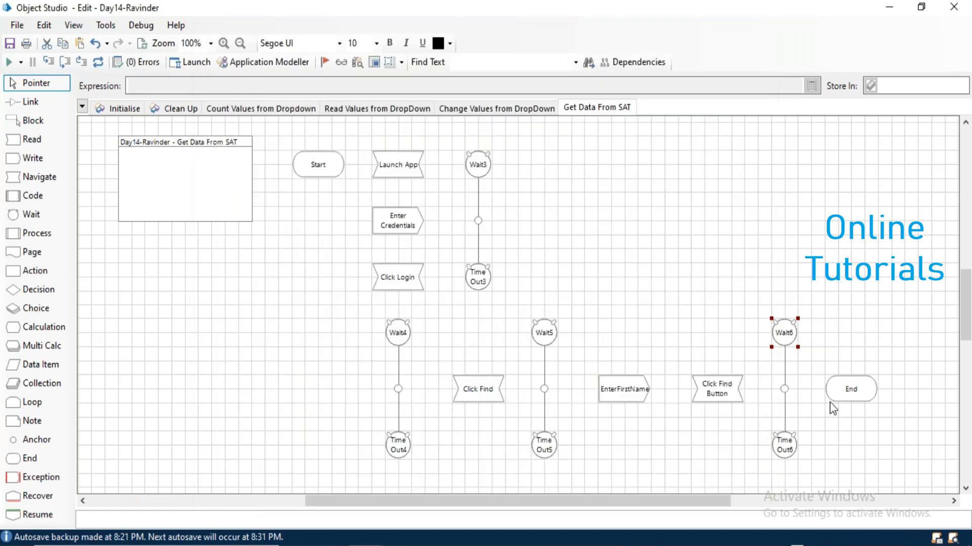
Add a Read stage 'Get Data' storing all SearchTable items in a new SearchTableData collection.
left_click_drag(853, 396, 900, 393)
left_click_drag(29, 147, 849, 392)
double_click(850, 389)
left_click_drag(269, 304, 385, 172)
left_click(461, 175)
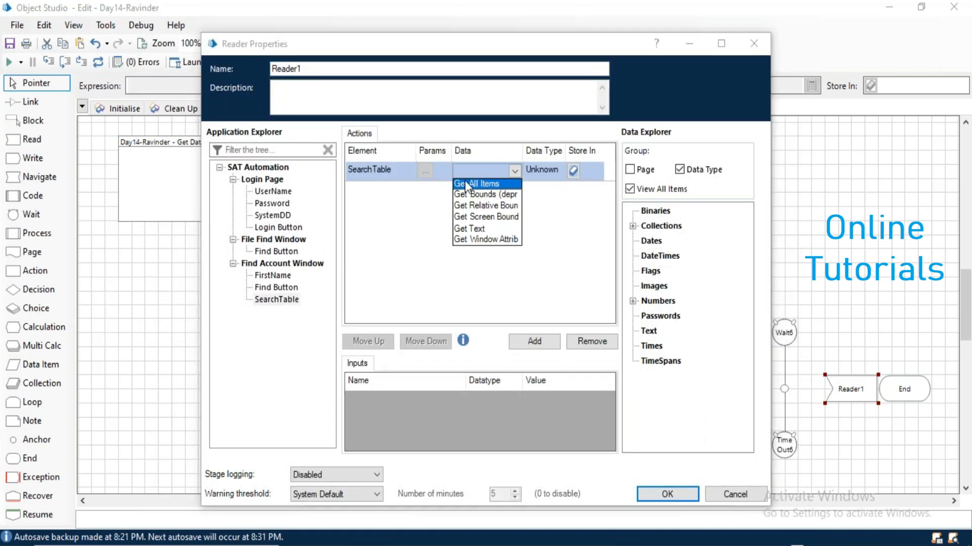
left_click(469, 184)
left_click(590, 170)
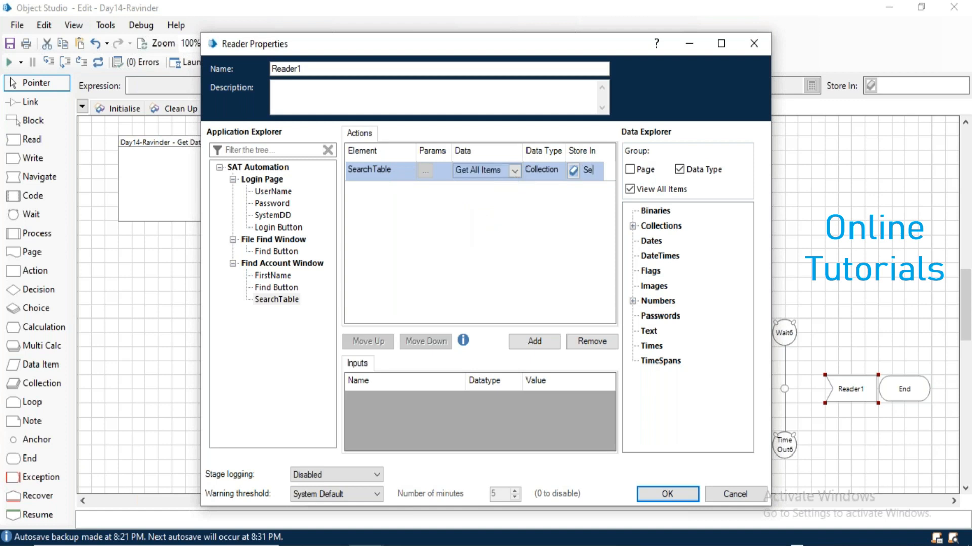
type("SearchTa")
type("bleD")
key("Return")
double_click(344, 69)
type("Get Data")
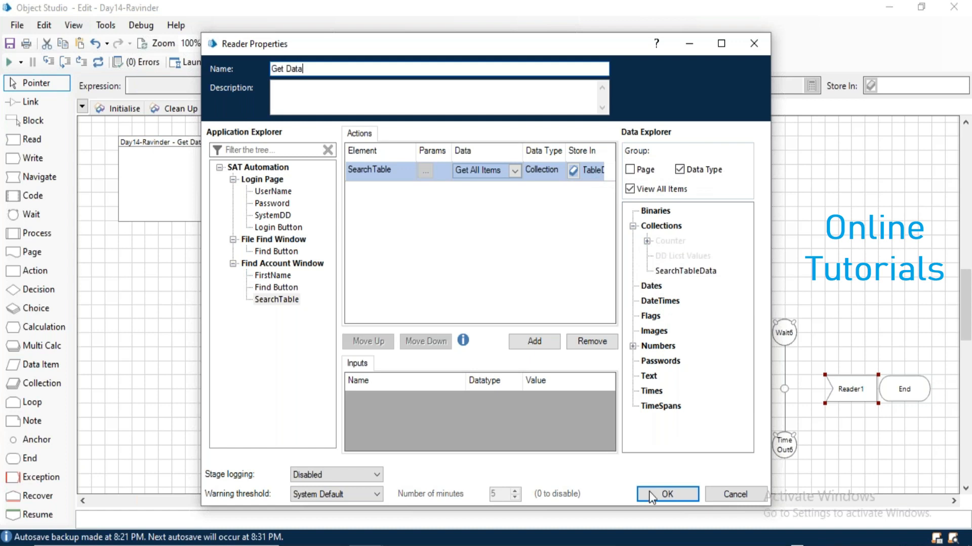
left_click(667, 494)
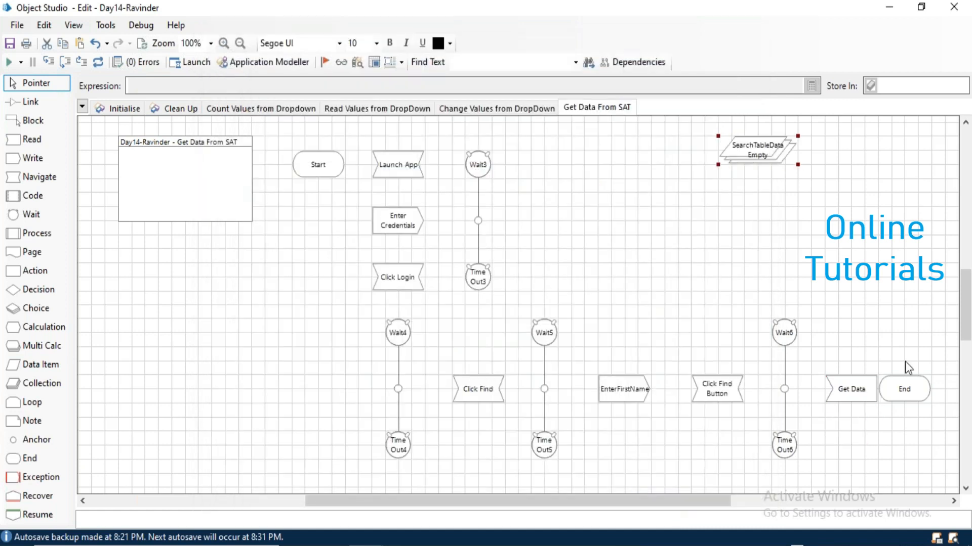
Add a Navigate stage 'Close App' that terminates SAT Automation.
left_click_drag(911, 393, 853, 240)
left_click_drag(44, 178, 855, 323)
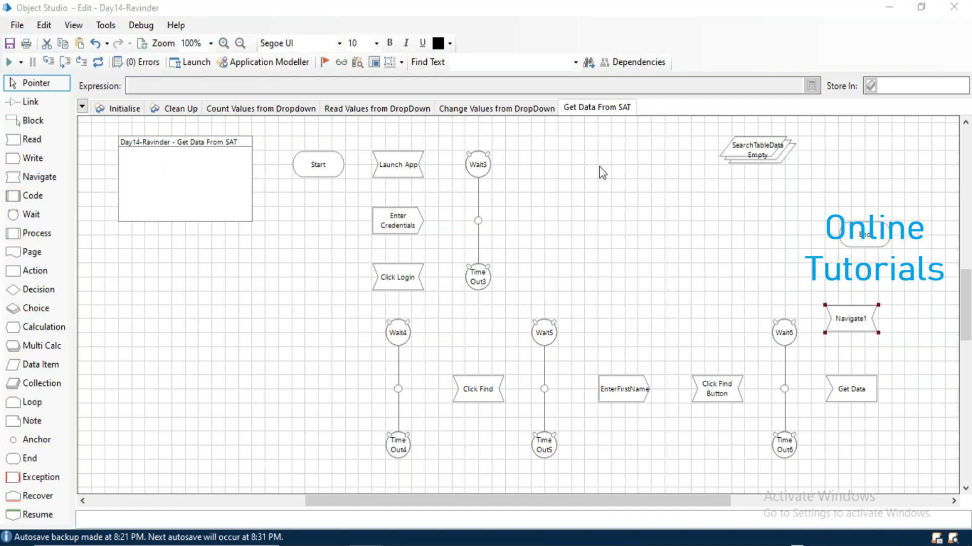
type("Close App")
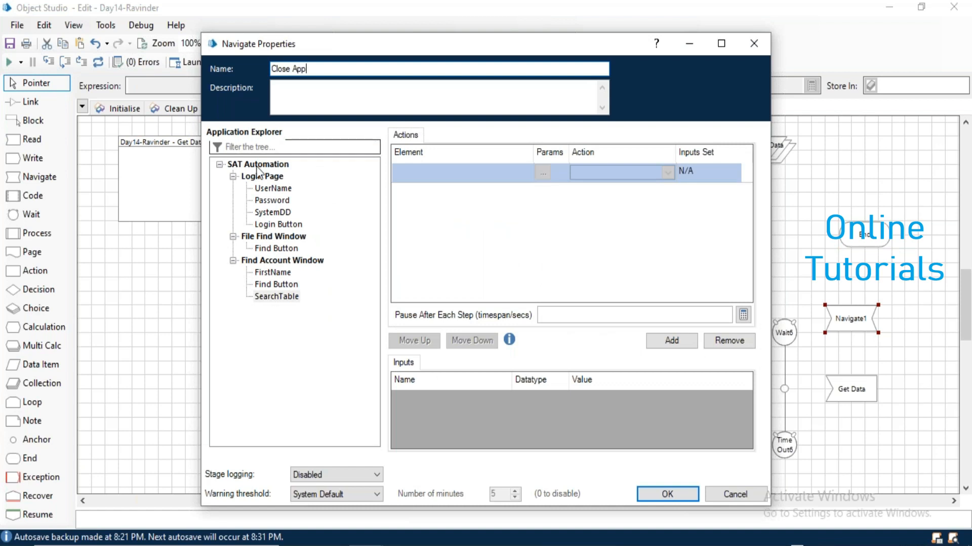
left_click_drag(259, 164, 478, 173)
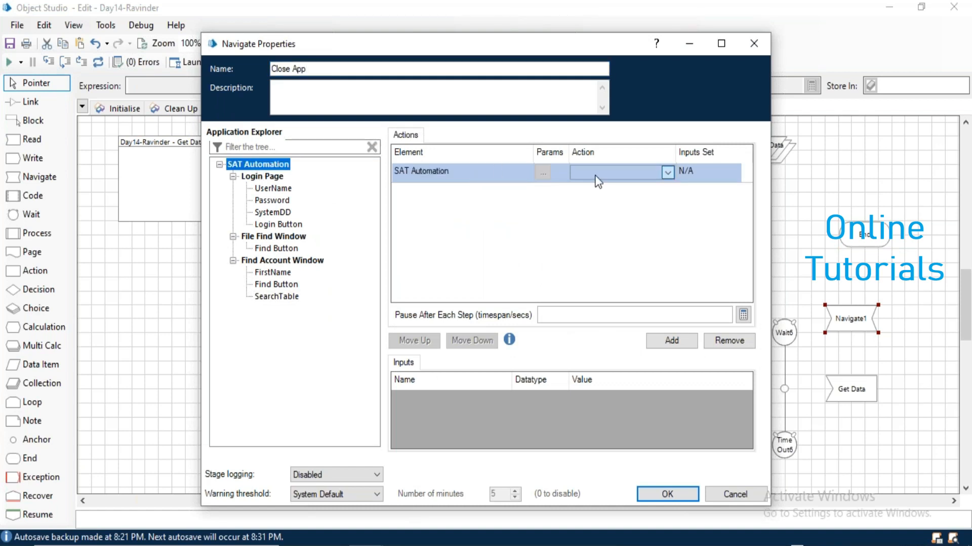
left_click(667, 172)
left_click(597, 253)
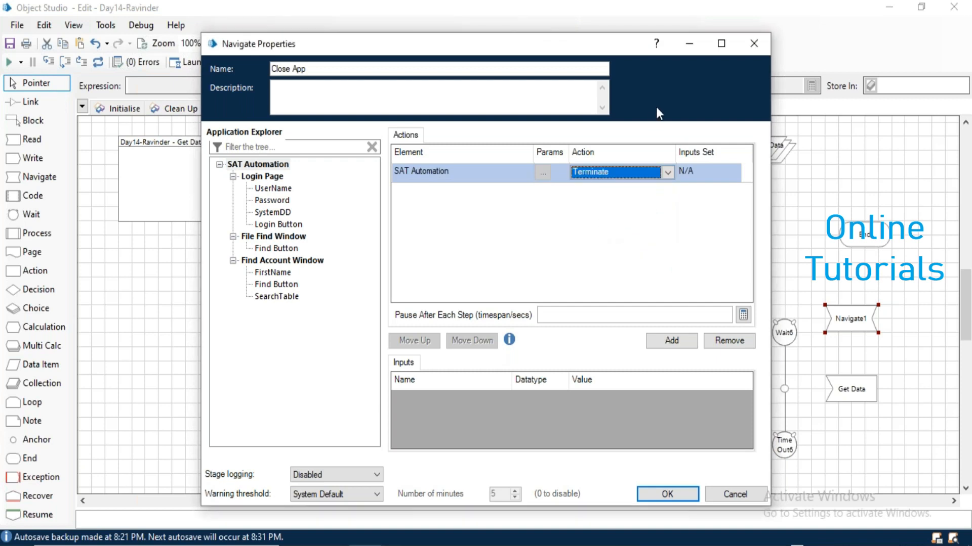
left_click(668, 495)
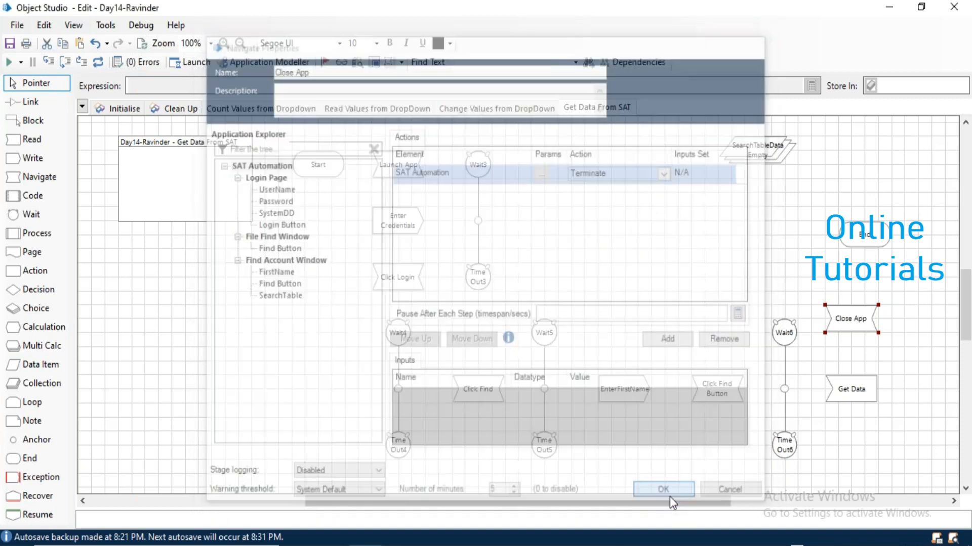
Link Launch App to Wait3, Wait3 to Enter Credentials, and Wait4 to Click Find.
left_click(37, 101)
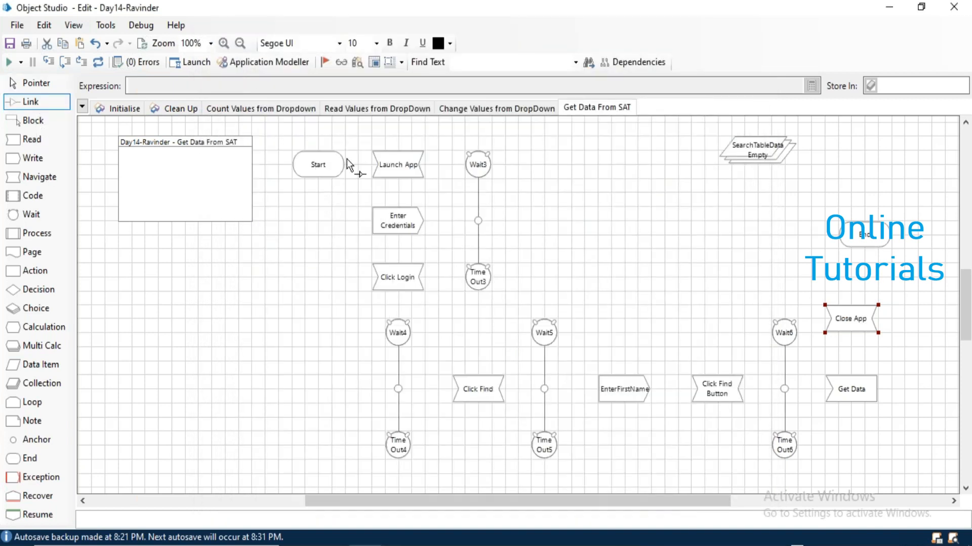
left_click_drag(382, 160, 478, 164)
left_click_drag(479, 222, 403, 214)
left_click_drag(479, 221, 398, 333)
left_click_drag(399, 389, 479, 394)
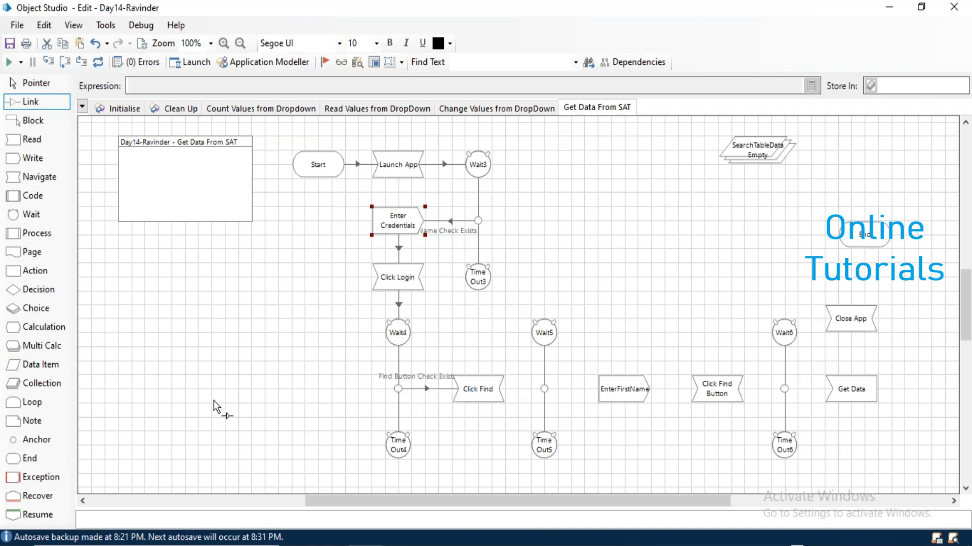
Use anchors to chain Click Find through Wait5, EnterFirstName, Click Find Button and Wait6 to Get Data.
left_click(34, 441)
left_click(472, 331)
mouse_move(484, 384)
left_mouse_down()
mouse_move(464, 330)
mouse_move(542, 333)
left_mouse_up()
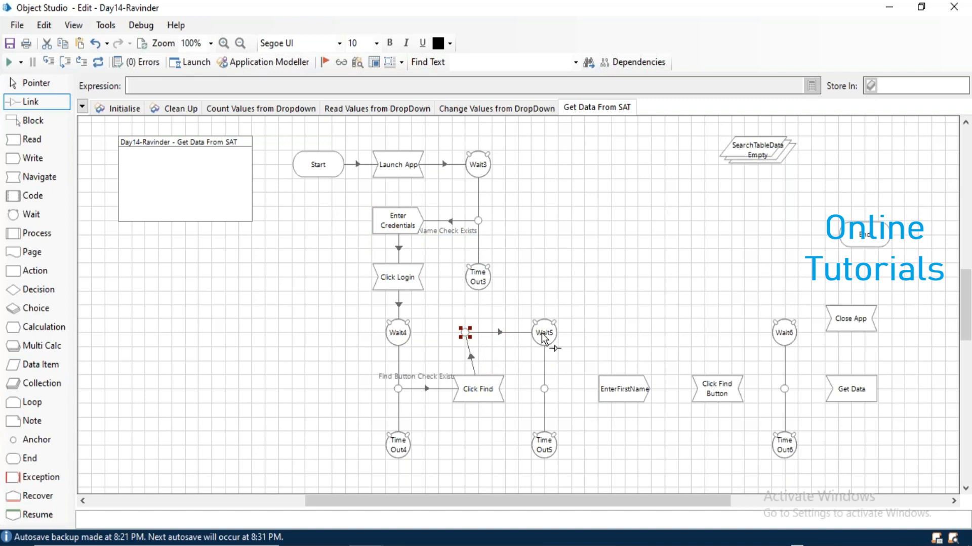
mouse_move(577, 388)
left_mouse_down()
mouse_move(701, 405)
mouse_move(714, 394)
left_mouse_up()
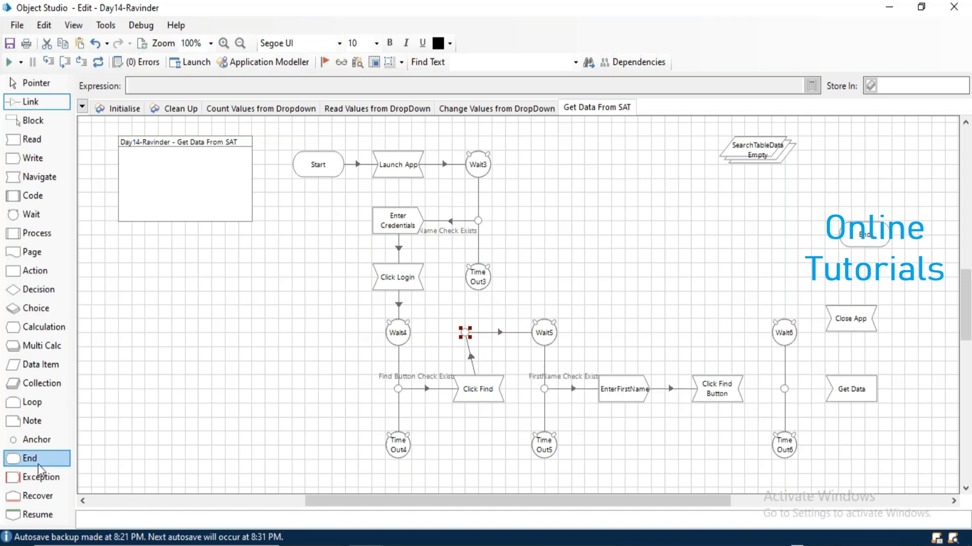
left_click_drag(30, 439, 716, 334)
left_click_drag(722, 386, 785, 332)
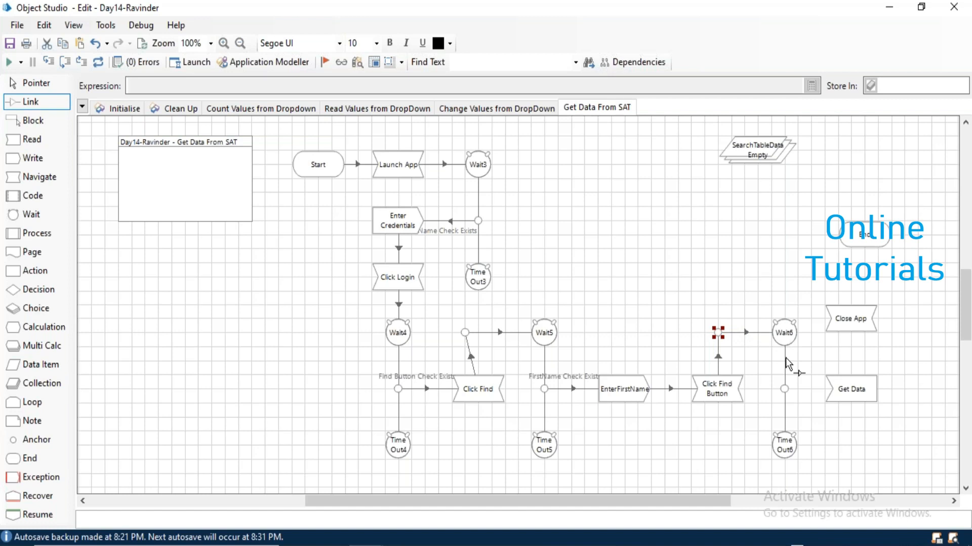
left_click_drag(785, 390, 850, 319)
key("Return")
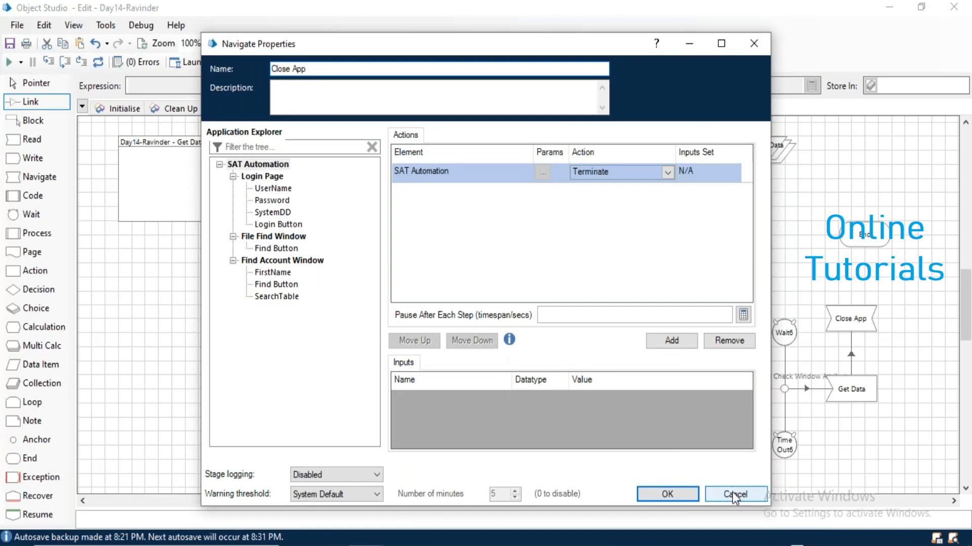
Link Close App to End, realign the stages, and add a second End below the flow.
left_click(733, 493)
left_click_drag(852, 317, 864, 246)
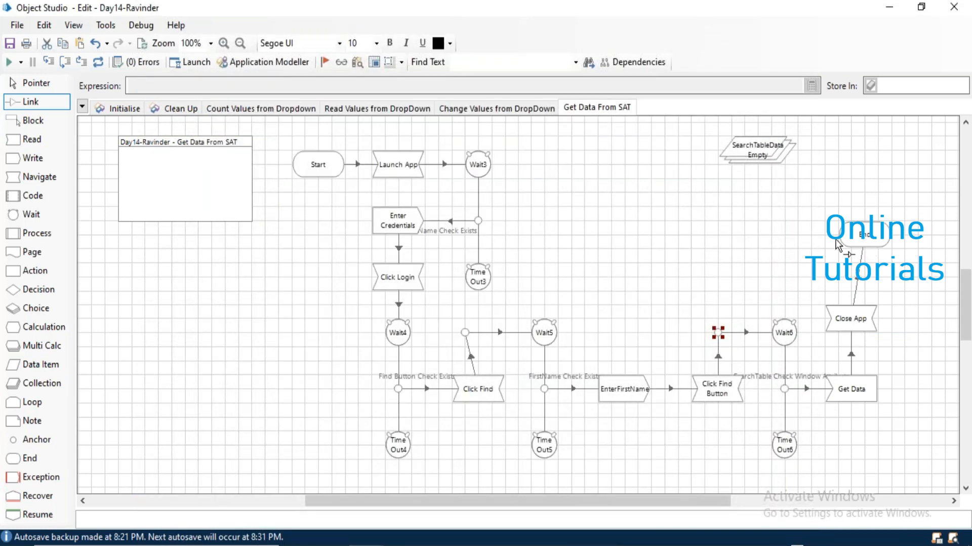
left_click(62, 84)
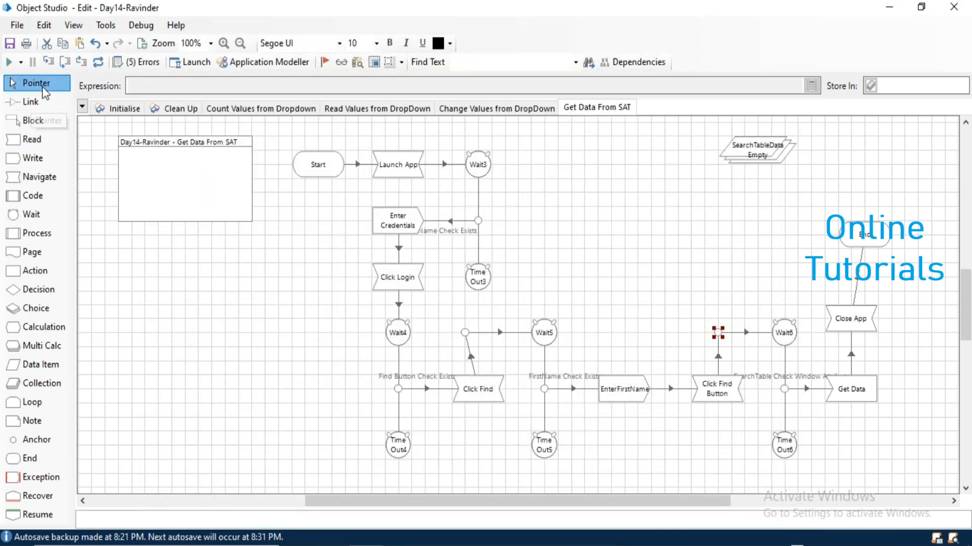
mouse_move(877, 240)
left_mouse_down()
mouse_move(851, 239)
mouse_move(864, 240)
left_mouse_up()
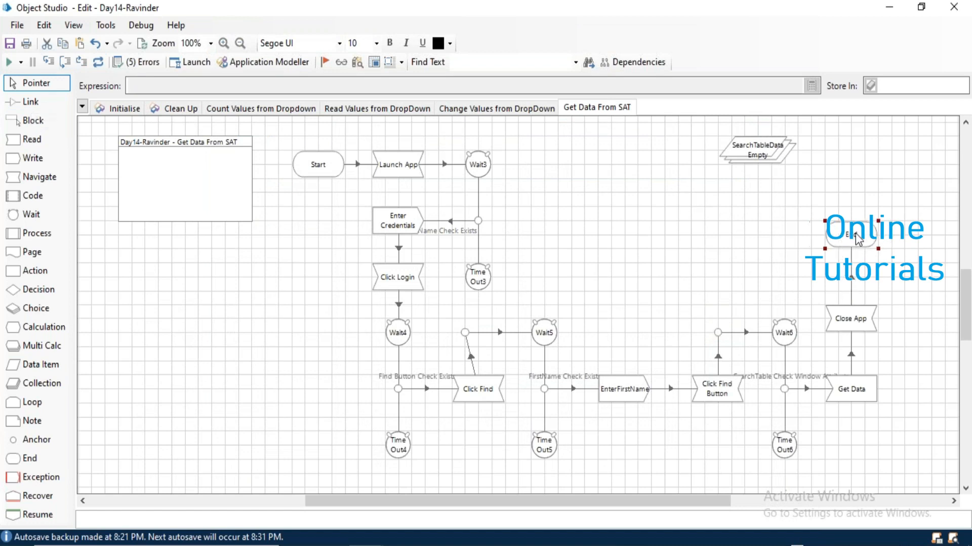
left_click_drag(465, 333, 479, 333)
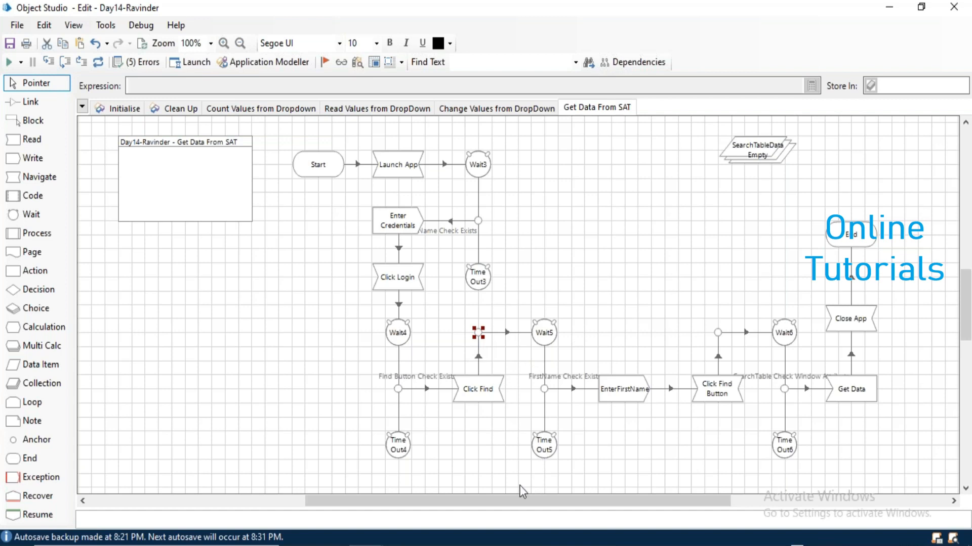
left_click_drag(34, 468, 673, 451)
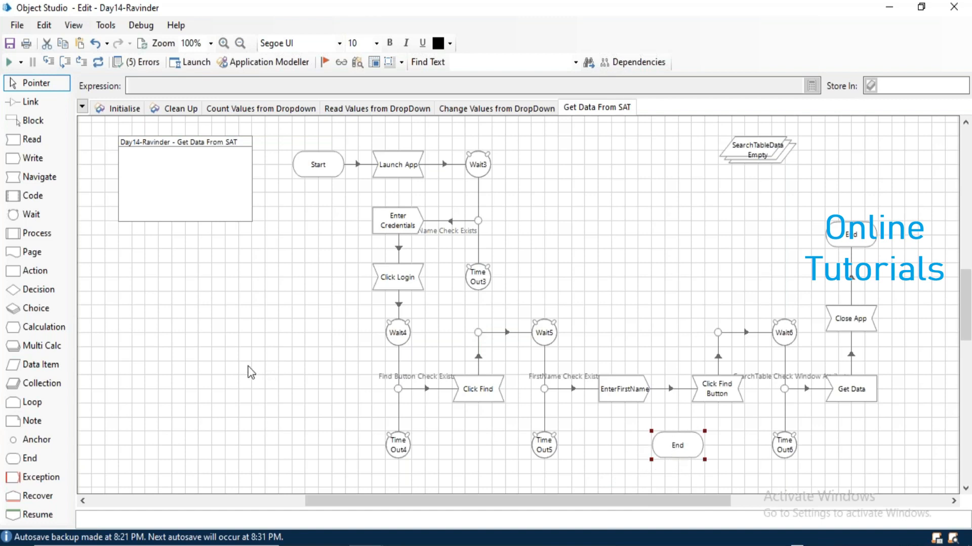
Link Time Out5 and Time Out6 to the second End stage.
left_click(31, 102)
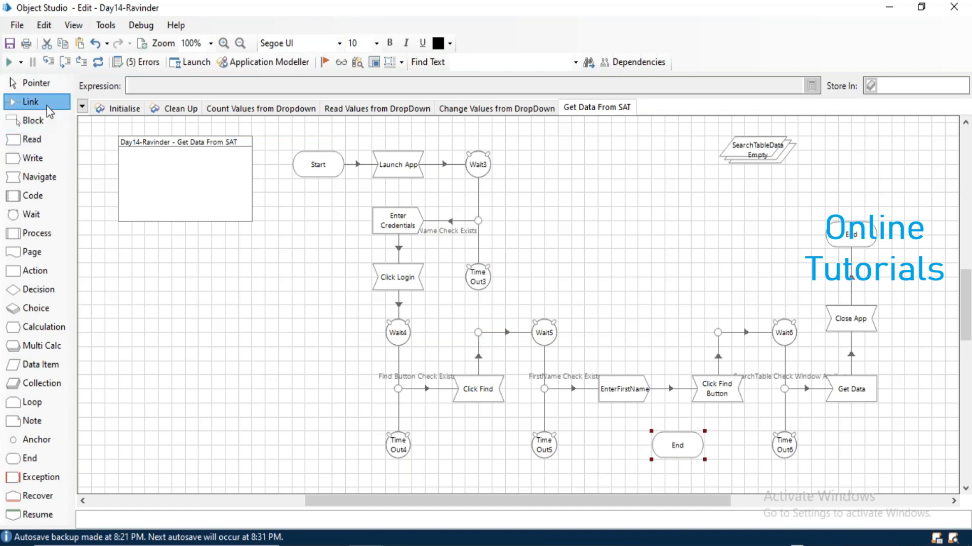
left_click_drag(541, 448, 669, 450)
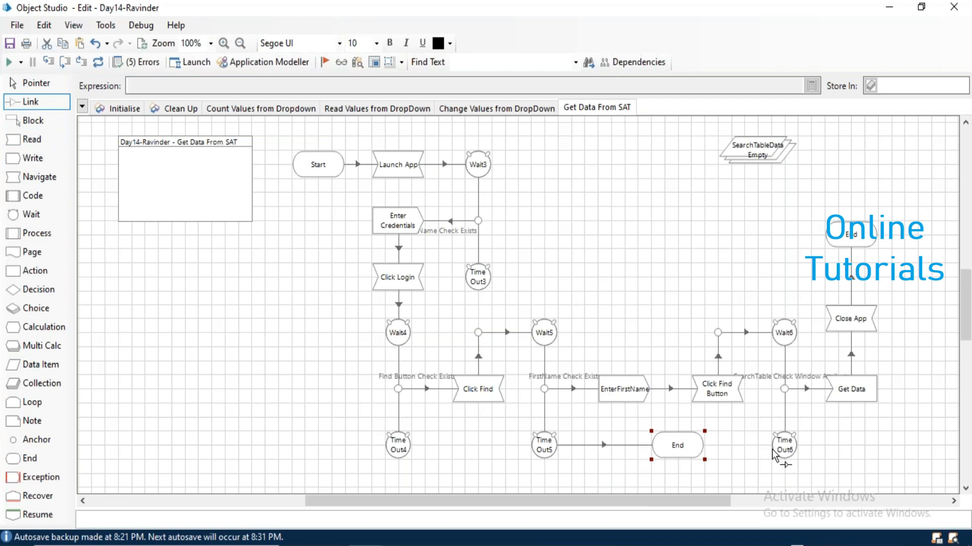
left_click_drag(780, 447, 700, 448)
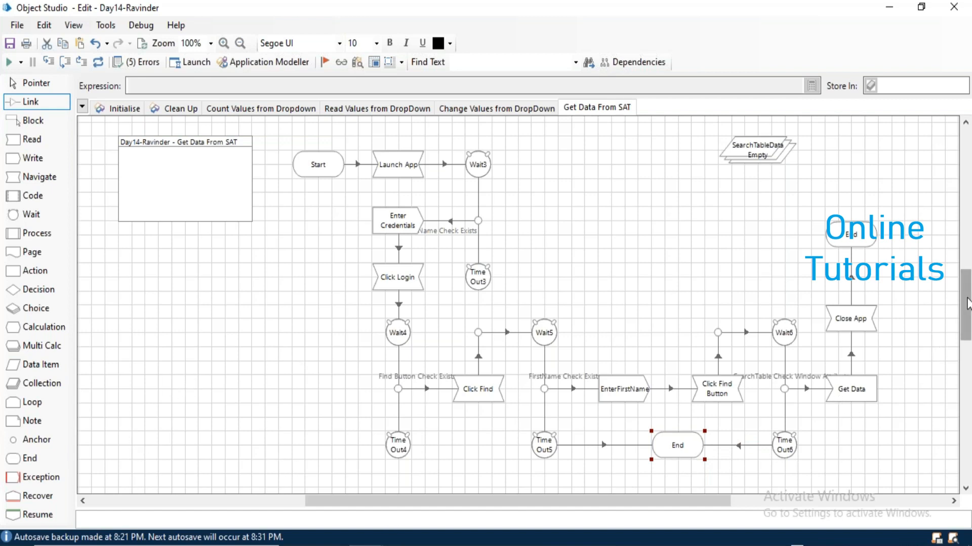
Route Time Out4 through anchors below it and on into End.
left_click_drag(966, 309, 966, 331)
left_click_drag(37, 439, 398, 392)
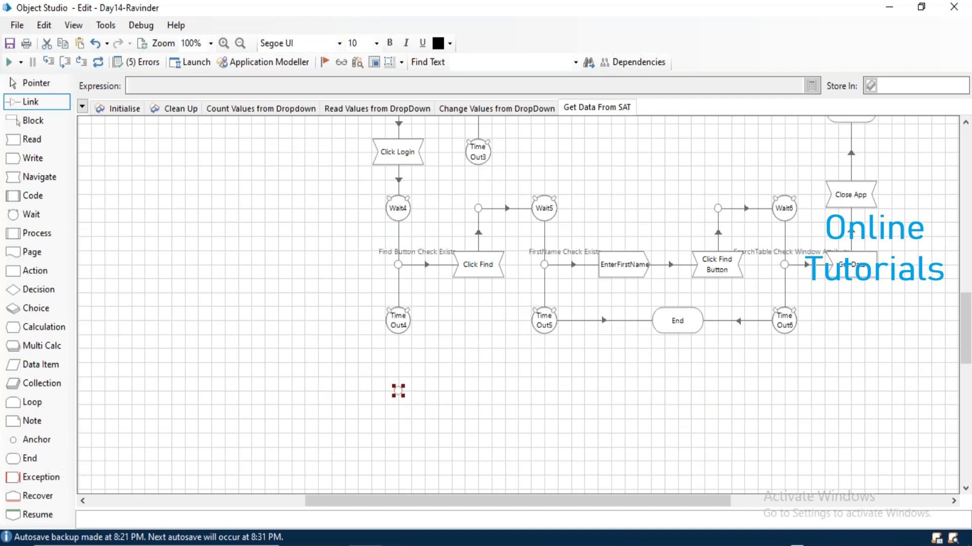
left_click_drag(49, 442, 679, 393)
left_click_drag(399, 330, 402, 395)
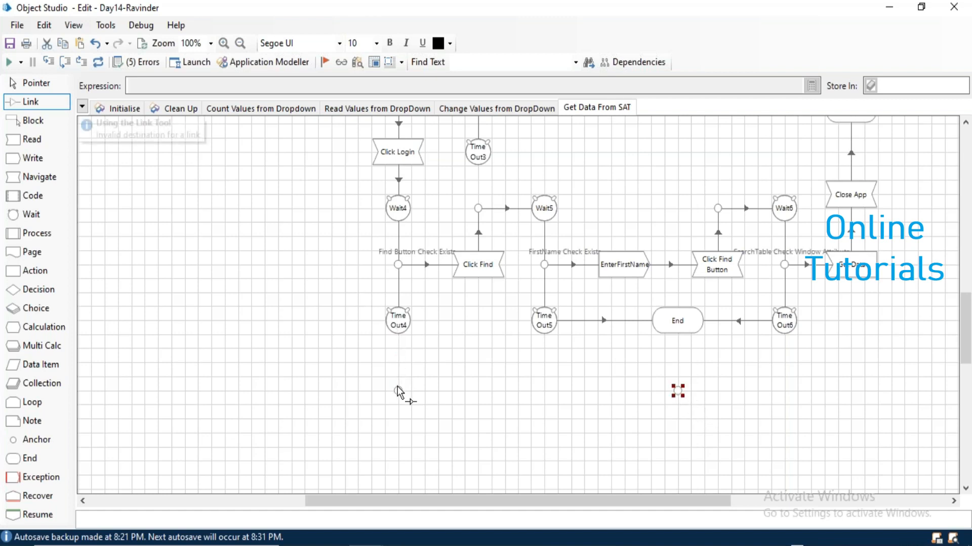
left_click_drag(397, 338, 684, 325)
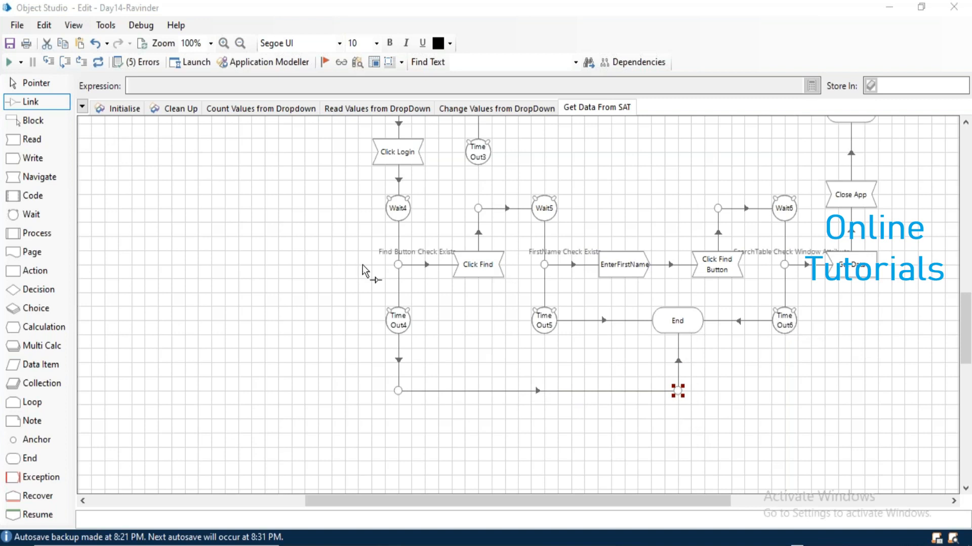
left_click_drag(32, 440, 662, 155)
key("XF86MonBrightnessUp")
key("XF86MonBrightnessUp")
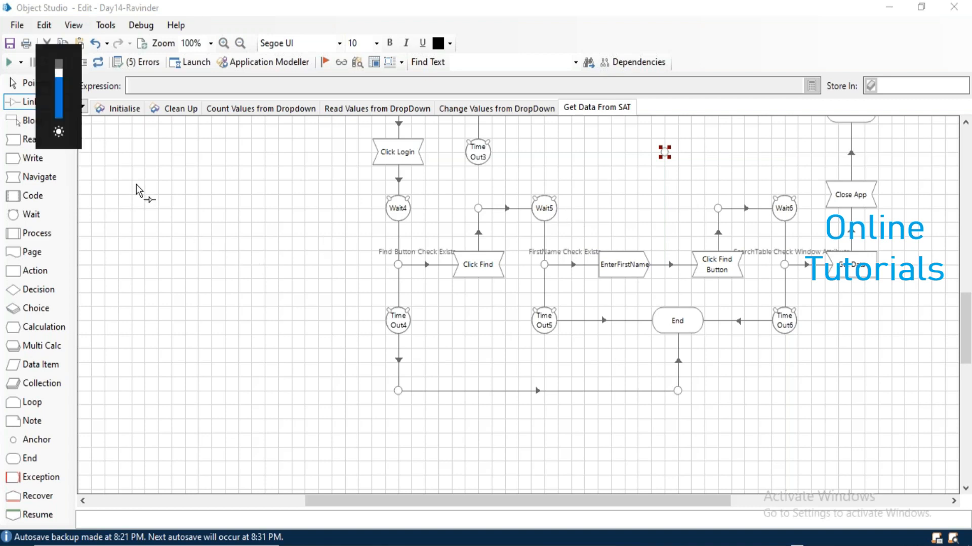
left_click(29, 86)
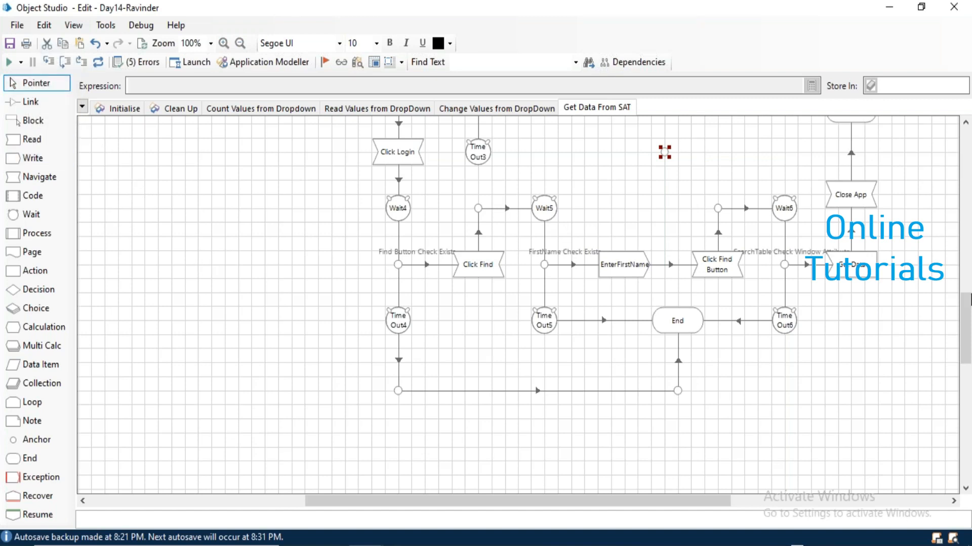
scroll(966, 322, "up", 5)
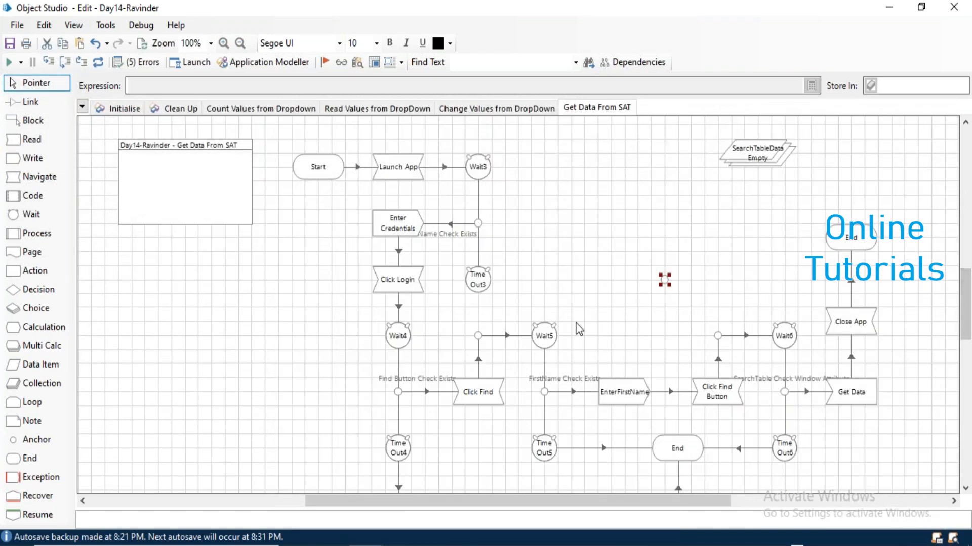
Send Time Out3 through an anchor into the End above Close App, then realign End and Close App.
left_click_drag(846, 248, 852, 270)
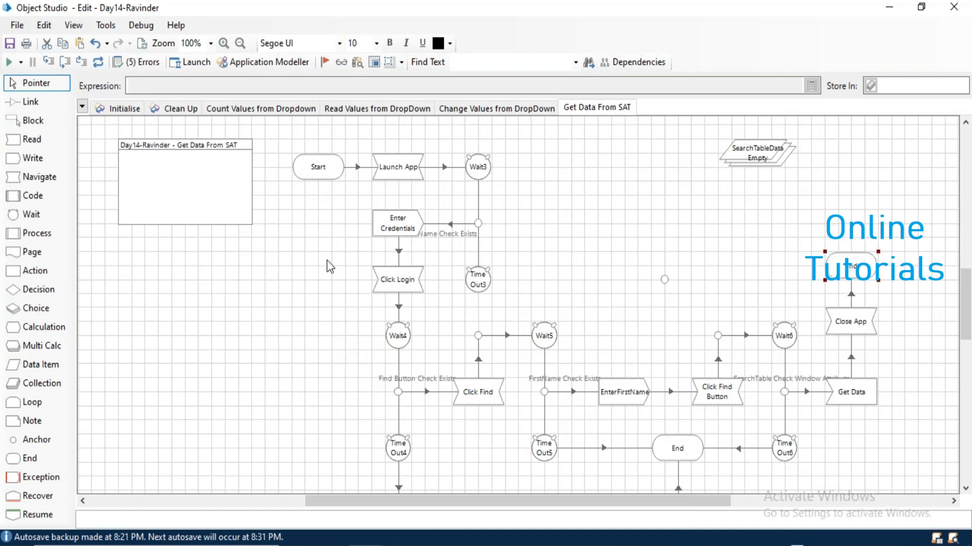
left_click(29, 102)
left_click_drag(483, 289, 819, 270)
left_click(54, 82)
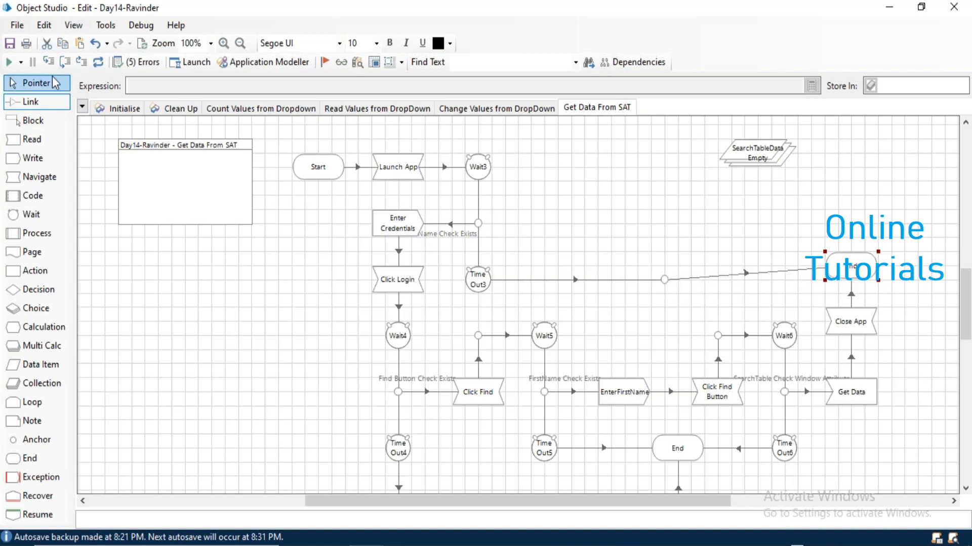
left_click(40, 87)
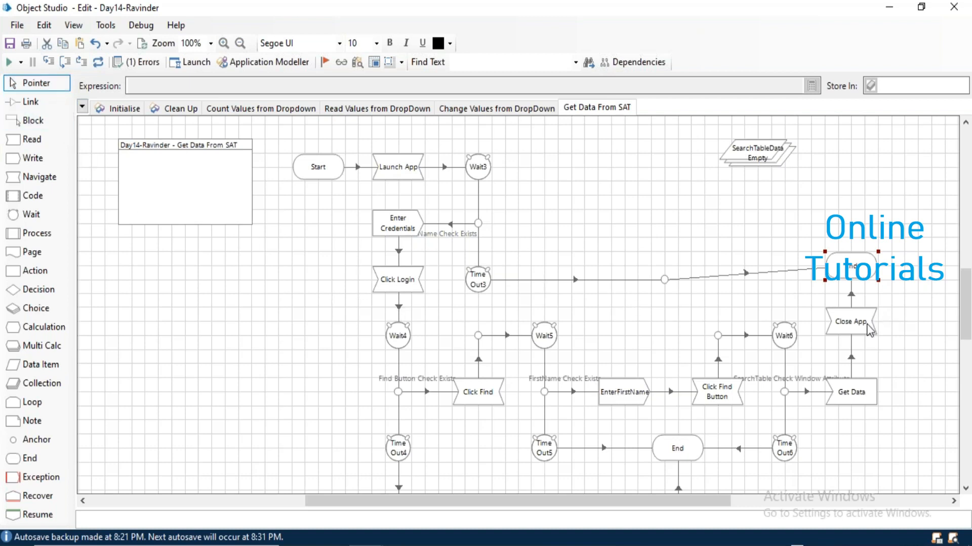
left_click_drag(870, 331, 870, 346)
left_click_drag(854, 278, 855, 291)
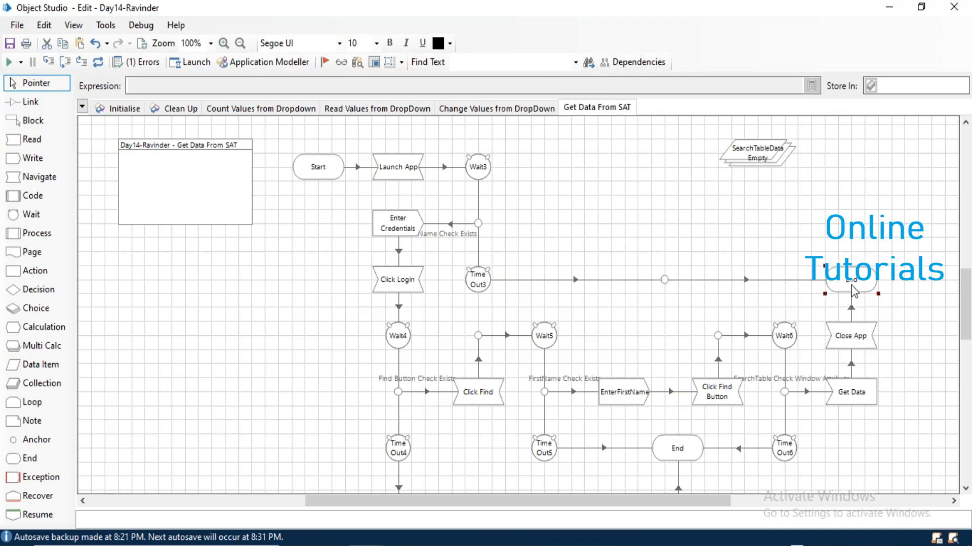
Check the validation errors and jump to the offending stage.
left_click(137, 62)
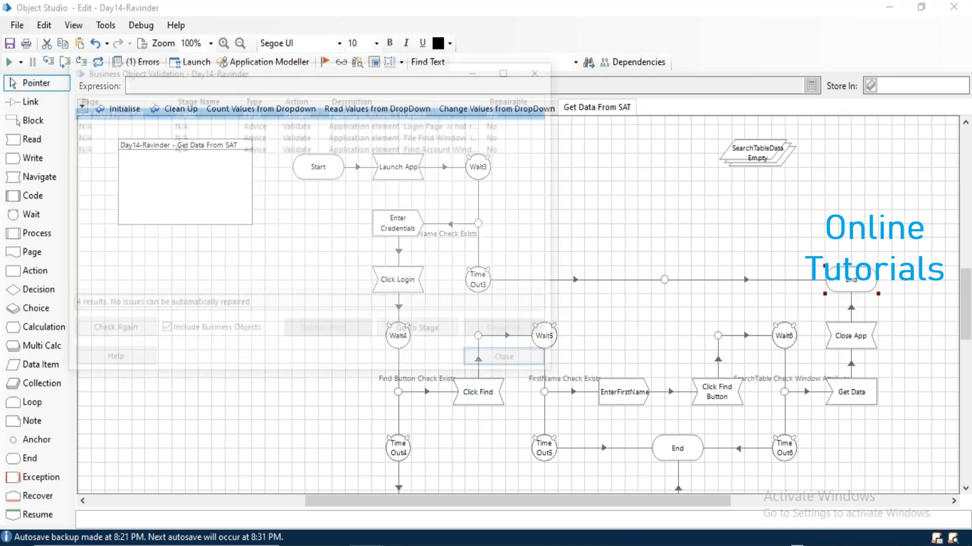
left_click(421, 332)
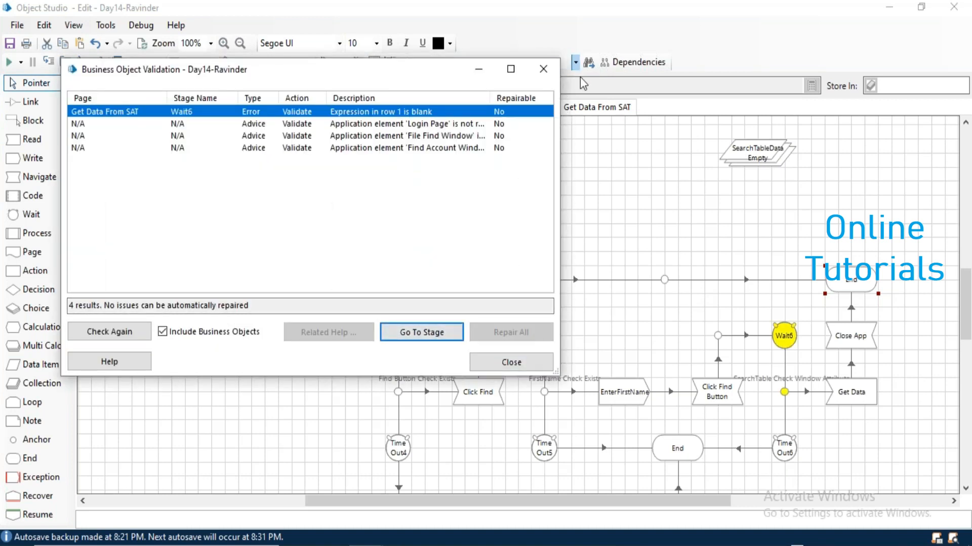
left_click(543, 69)
Remove Wait6's SearchTable condition and set its timeout to 1 second.
left_click(784, 344)
double_click(784, 337)
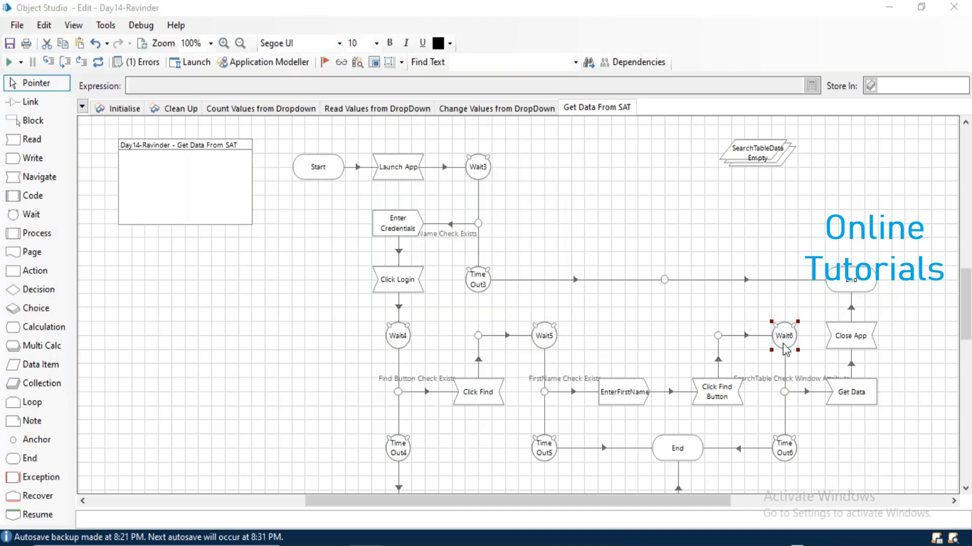
left_click(587, 173)
left_click(462, 174)
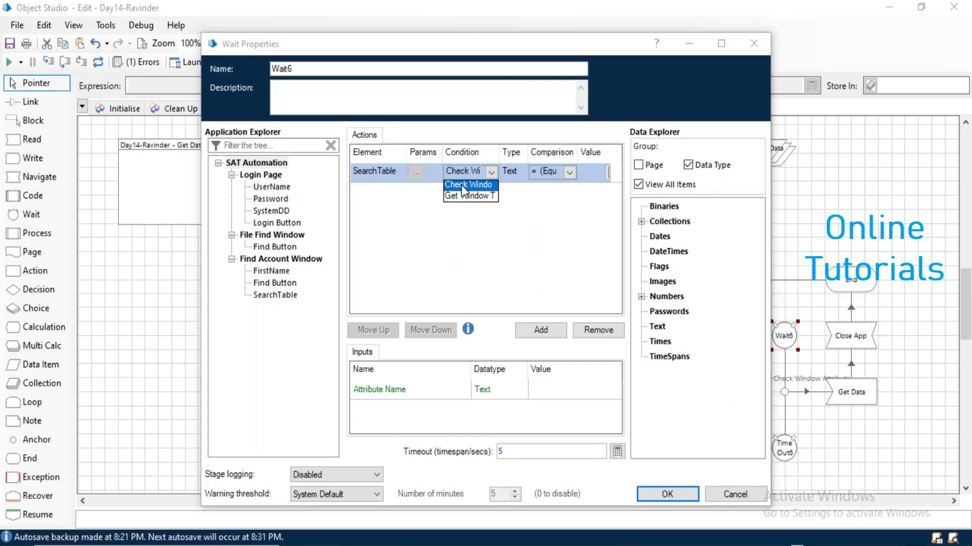
left_click(461, 195)
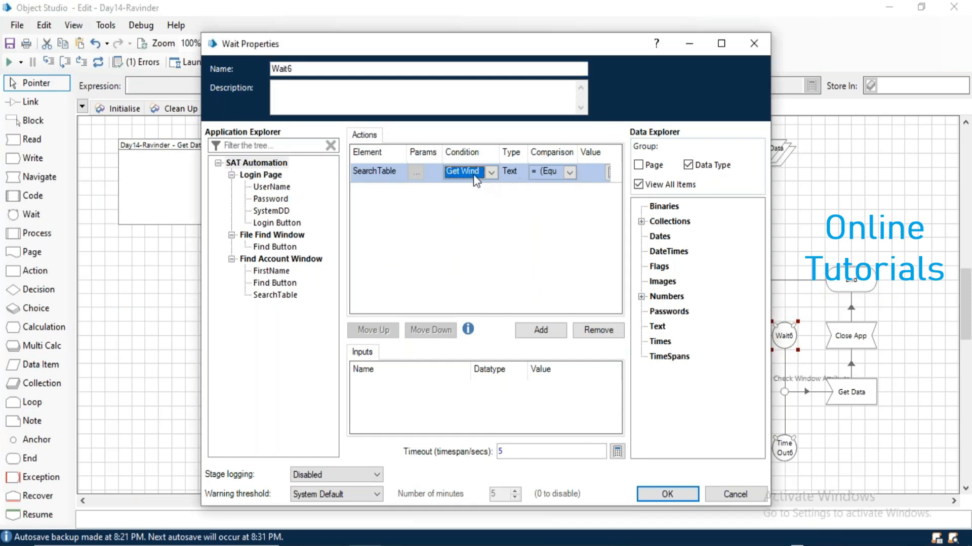
left_click(473, 174)
left_click(472, 187)
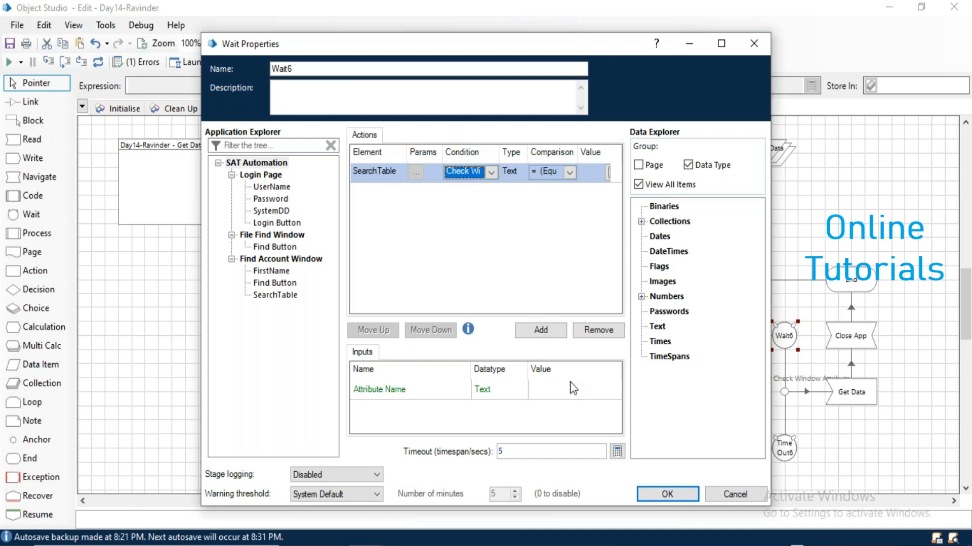
left_click(606, 328)
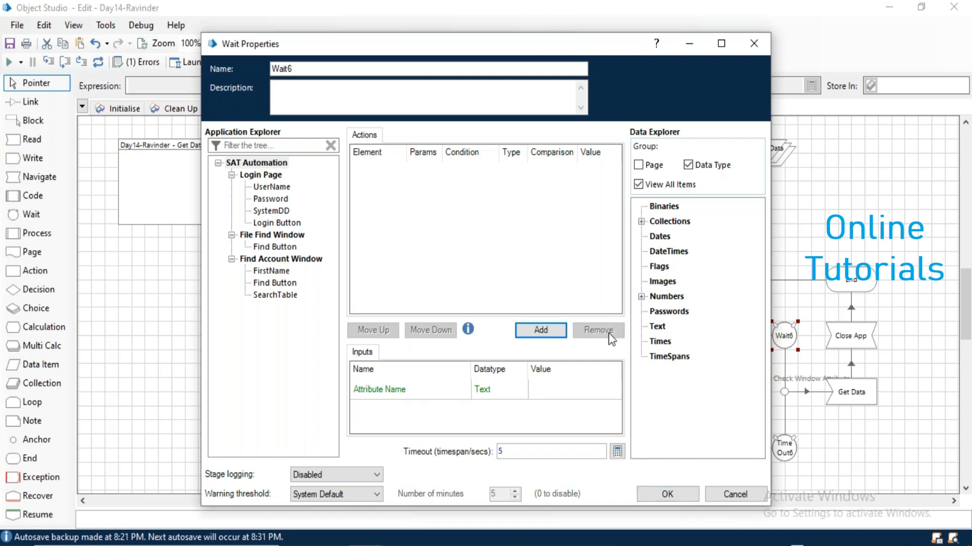
left_click(521, 451)
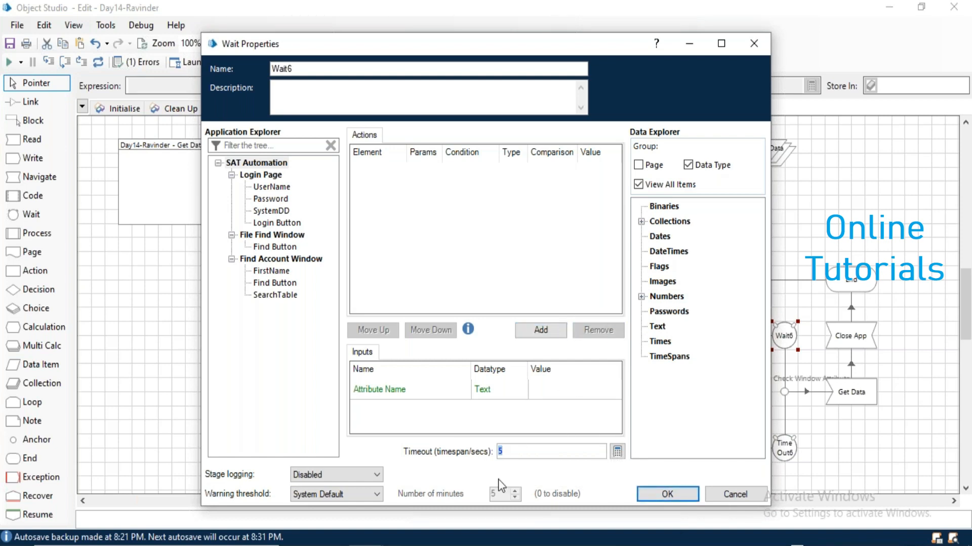
type("1")
left_click(668, 495)
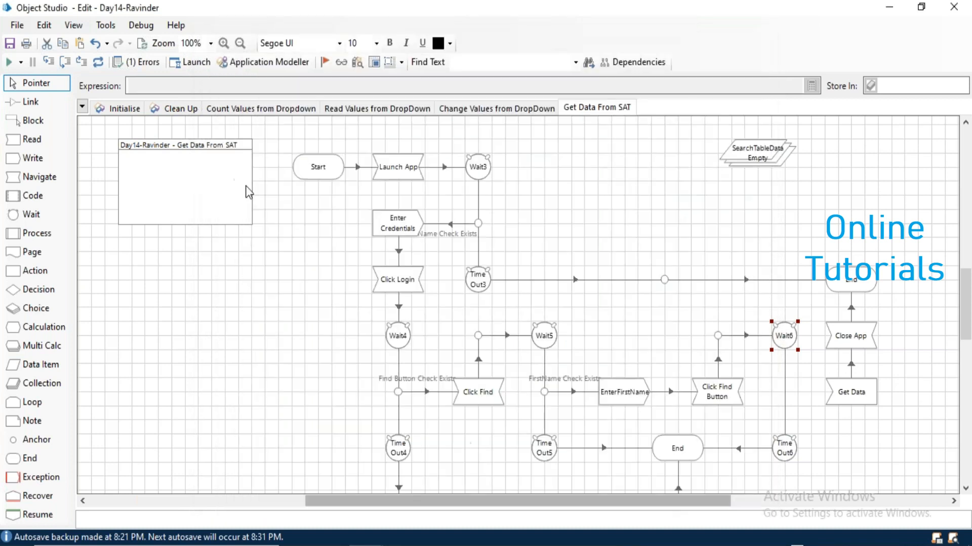
Link Time Out6 to Get Data, re-check for zero errors, and run the page.
left_click(31, 101)
left_click_drag(788, 449, 844, 403)
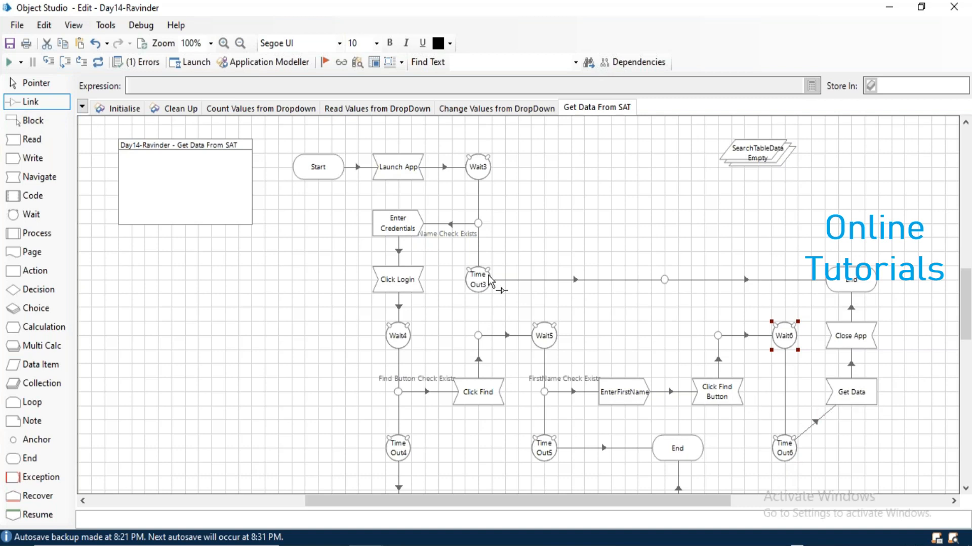
left_click(98, 62)
left_click(31, 83)
left_click_drag(783, 452, 782, 399)
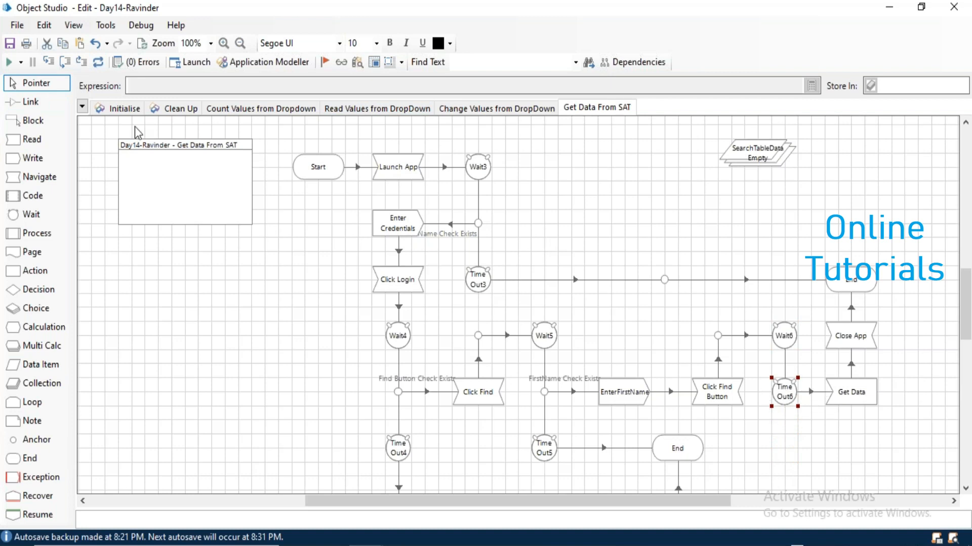
left_click(191, 341)
left_click(31, 102)
left_click(9, 62)
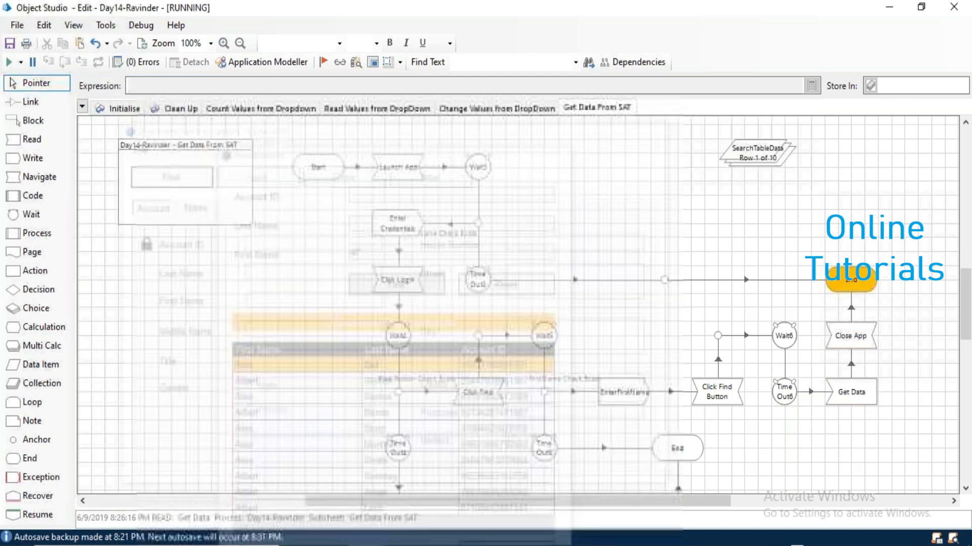
Inspect the 10 rows in SearchTableData's current values, then reset the page to empty it.
double_click(773, 157)
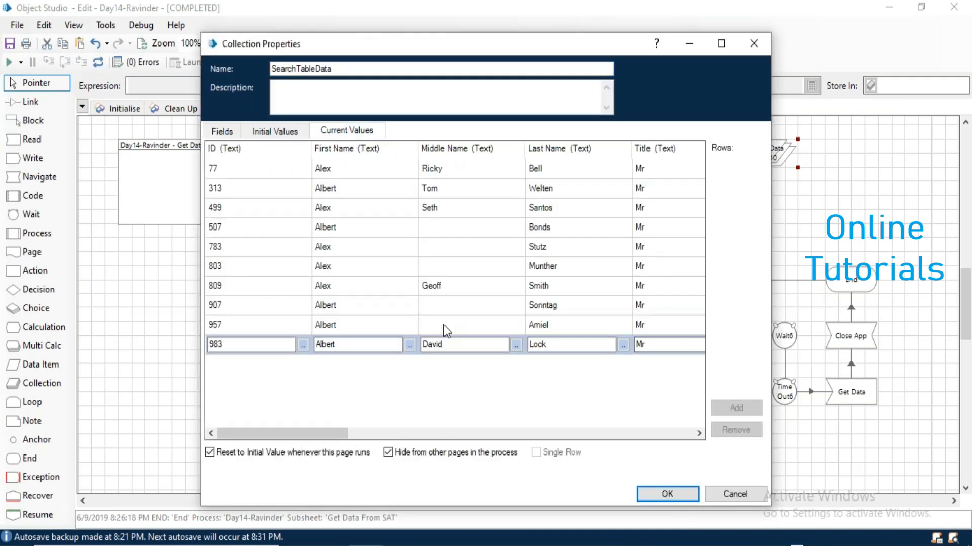
left_click_drag(279, 436, 647, 440)
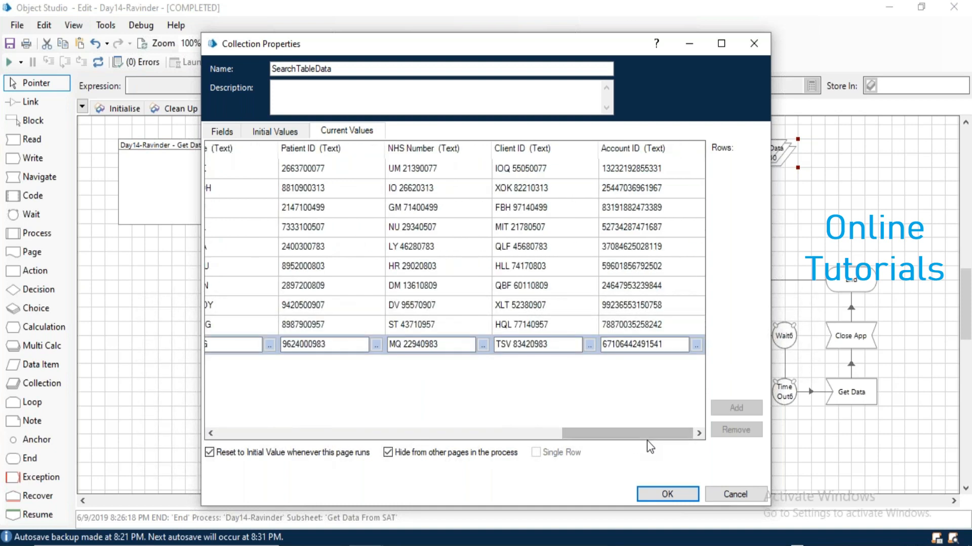
left_click(451, 433)
left_click(220, 434)
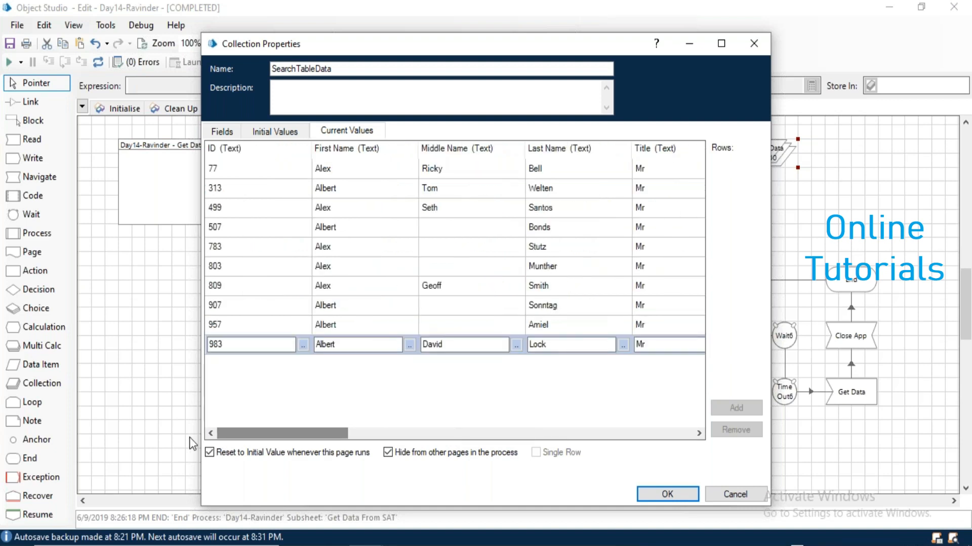
left_click(678, 501)
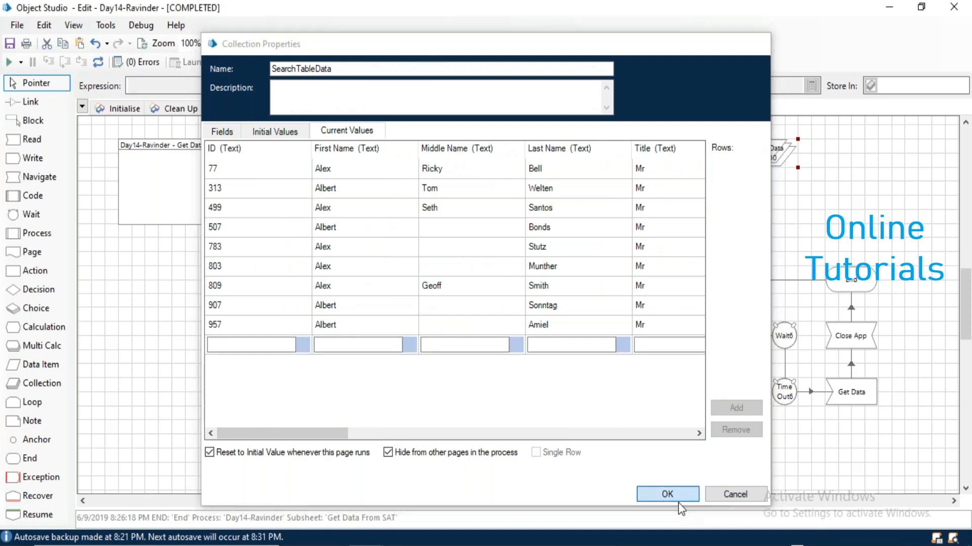
left_click(104, 63)
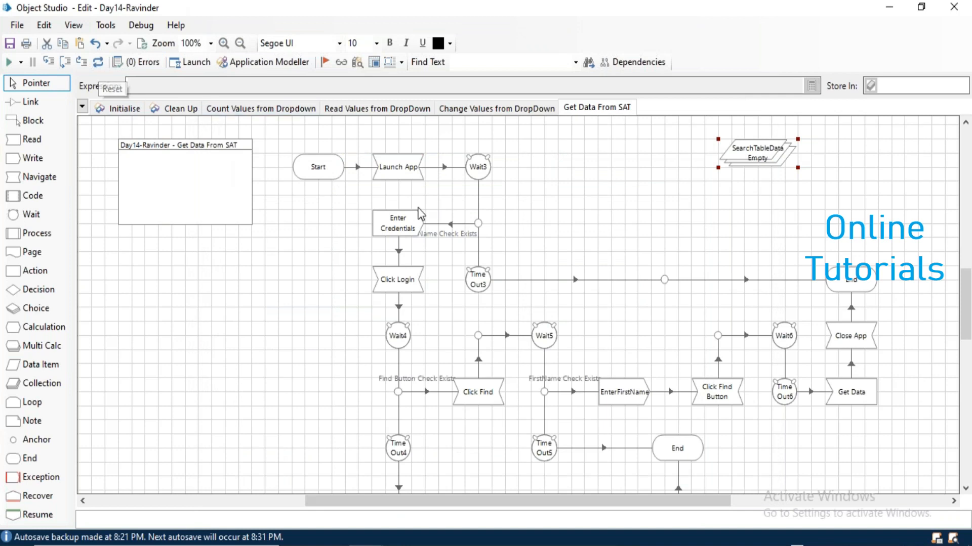
Review the EnterFirstName stage properties and rerun the Get Data From SAT page.
left_click(630, 400)
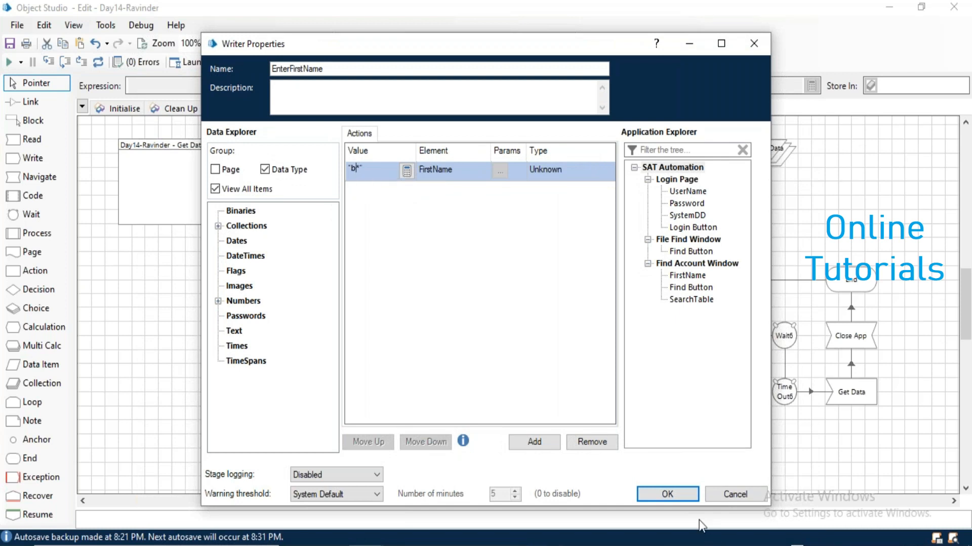
left_click(684, 493)
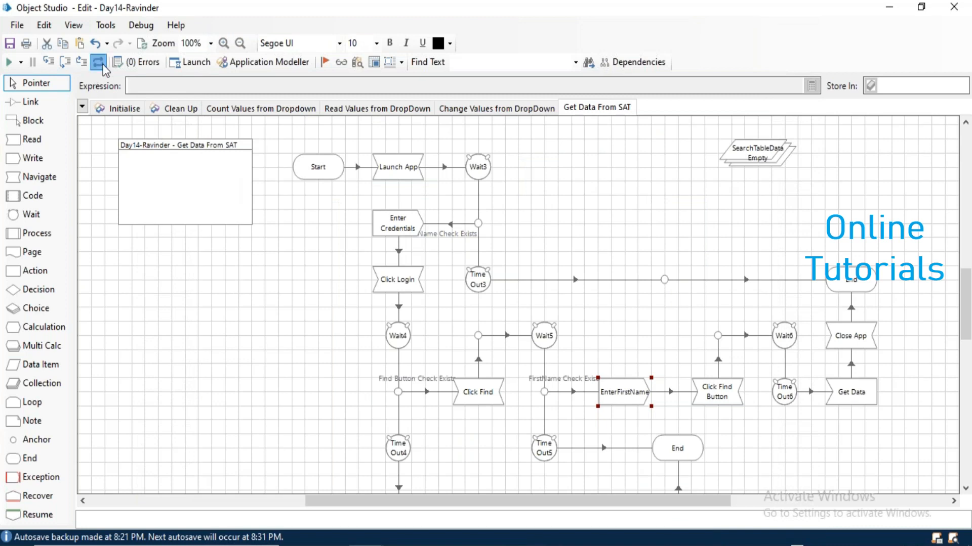
left_click(9, 63)
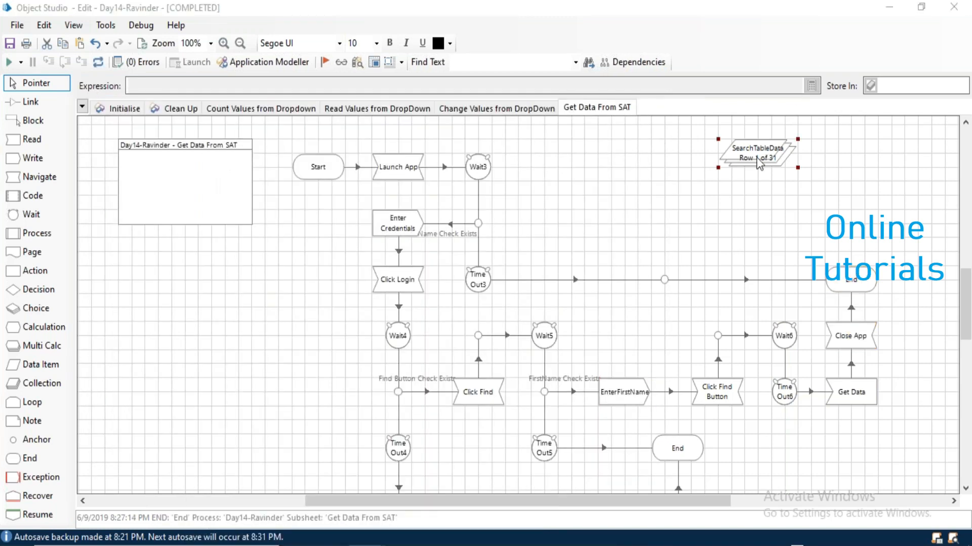
Inspect the 31 rows collected in SearchTableData, then reset the page so the collection is empty.
double_click(759, 163)
left_click(346, 130)
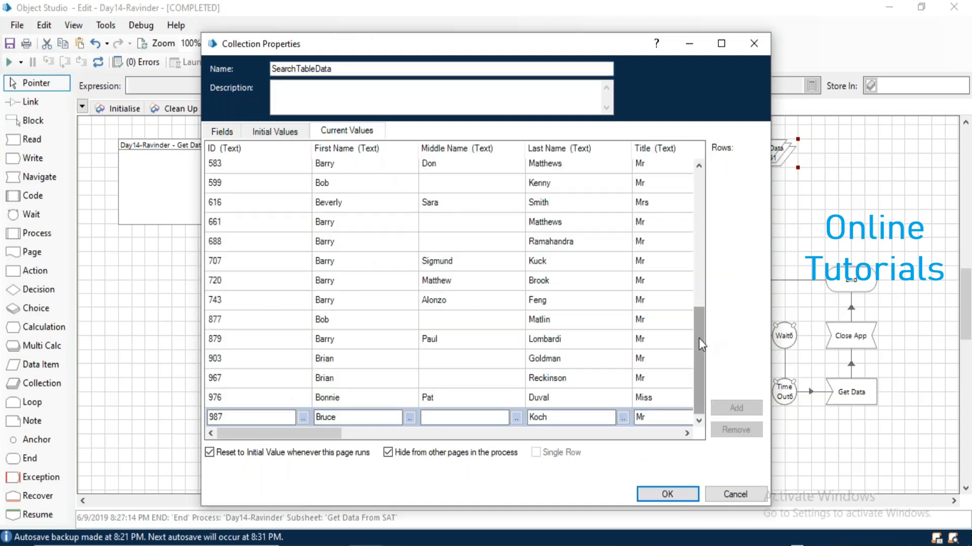
left_click_drag(700, 345, 694, 179)
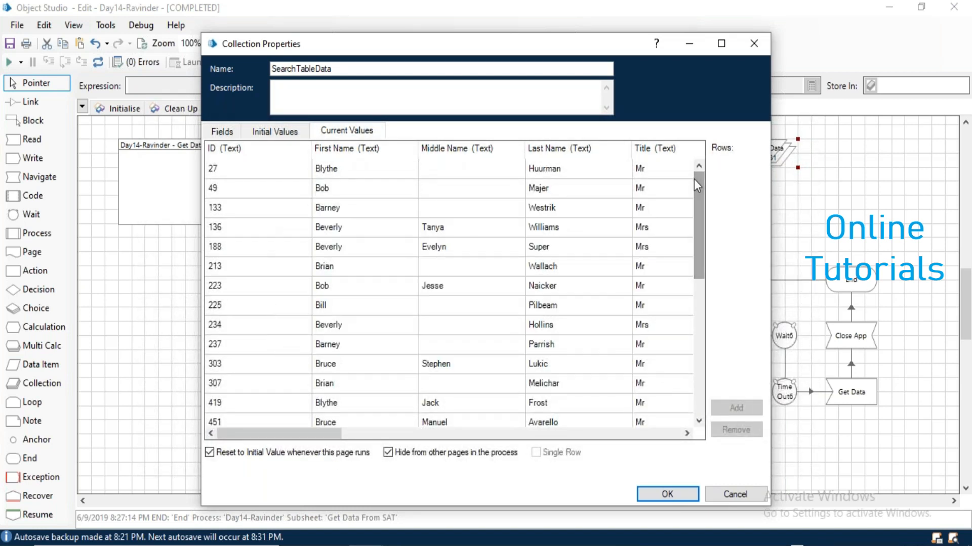
left_click(750, 499)
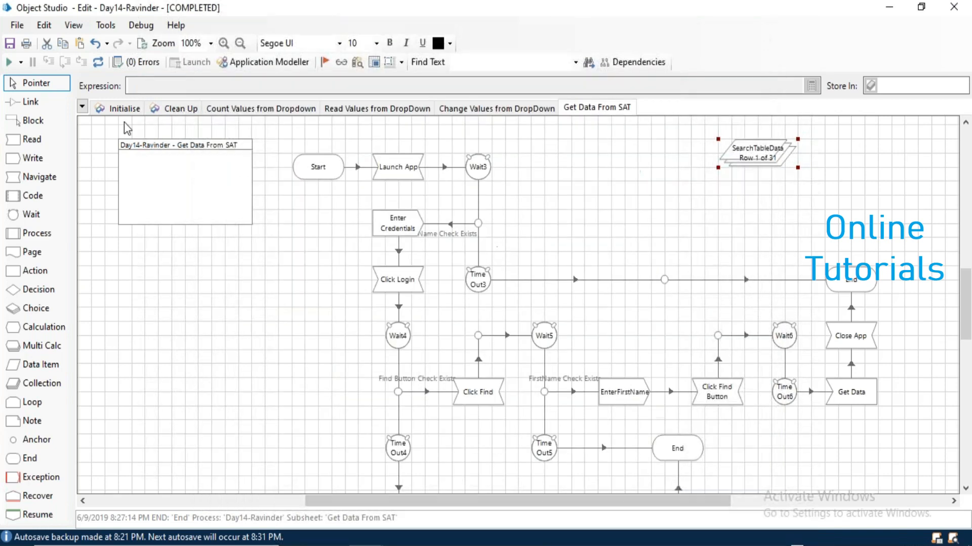
left_click(98, 62)
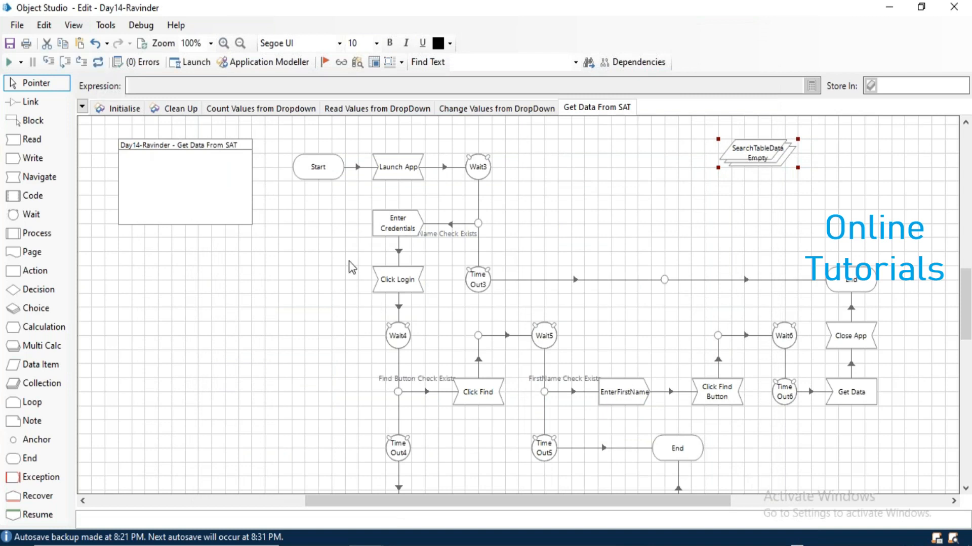
left_click(328, 248)
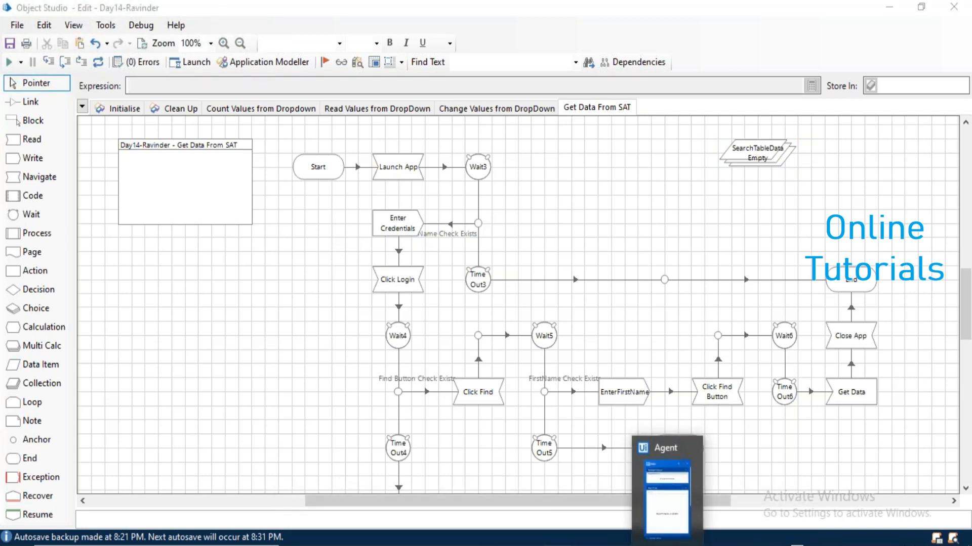
Launch Surface Automation Training.exe from the Surface Automation Self Setup folder and move its login window aside.
mouse_move(483, 544)
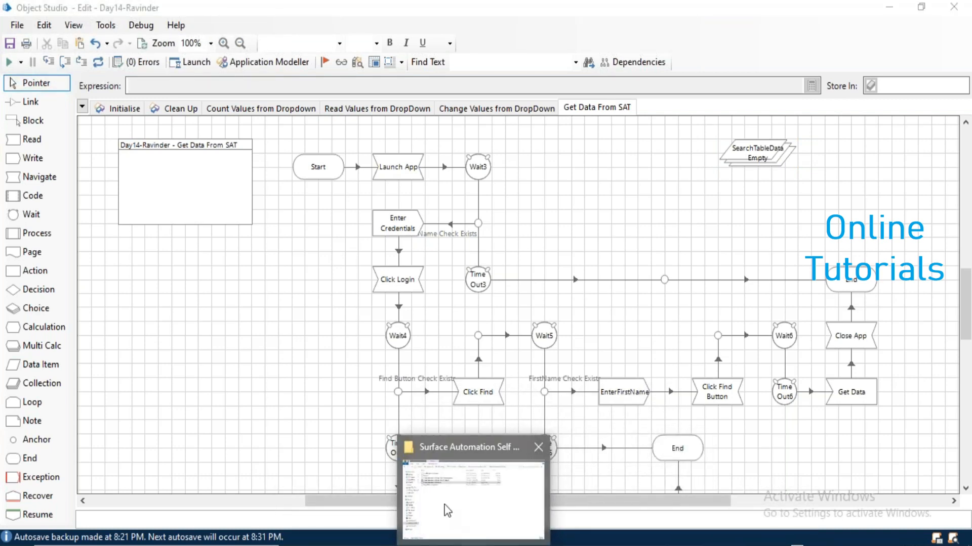
left_click(446, 506)
double_click(193, 156)
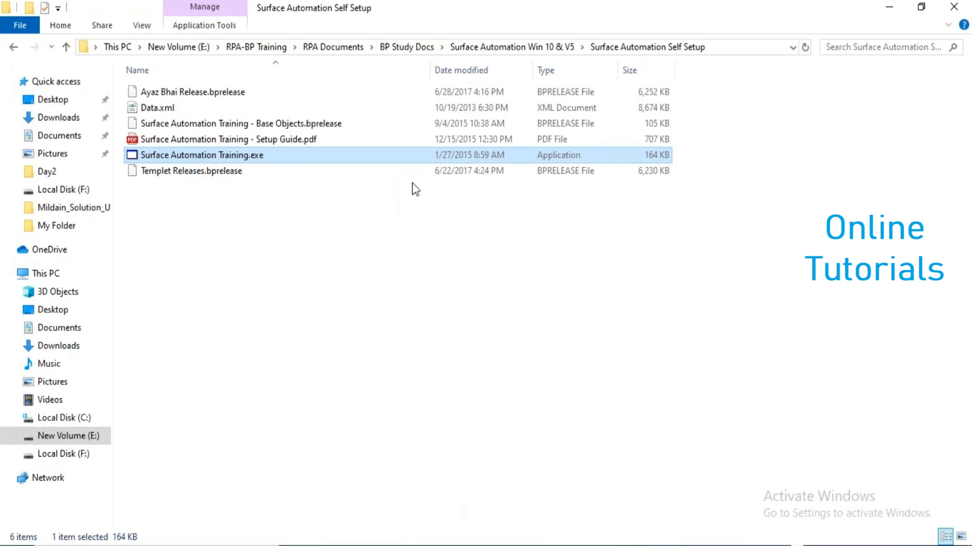
left_click_drag(445, 127, 283, 95)
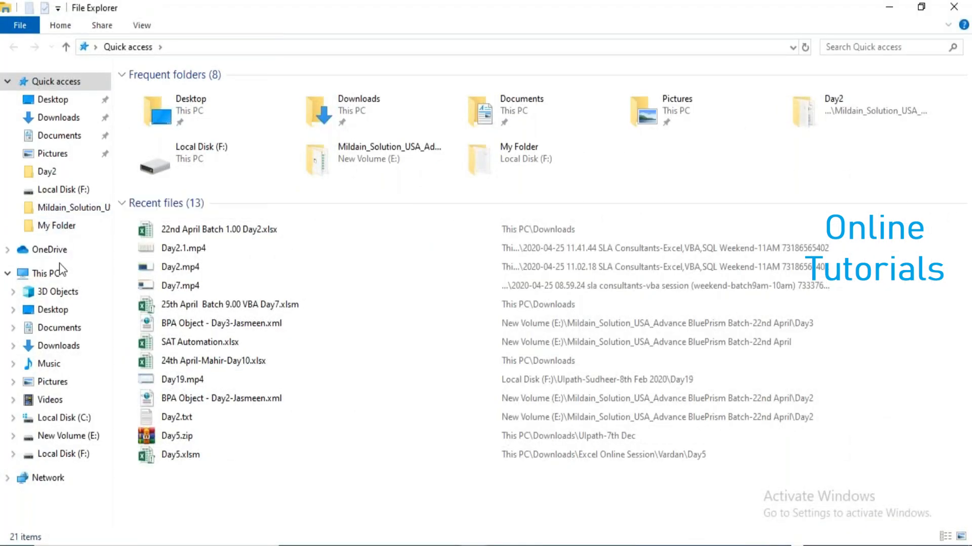
Create a Day14 folder inside E:\USA Online-BluePrism and open it.
left_click(63, 437)
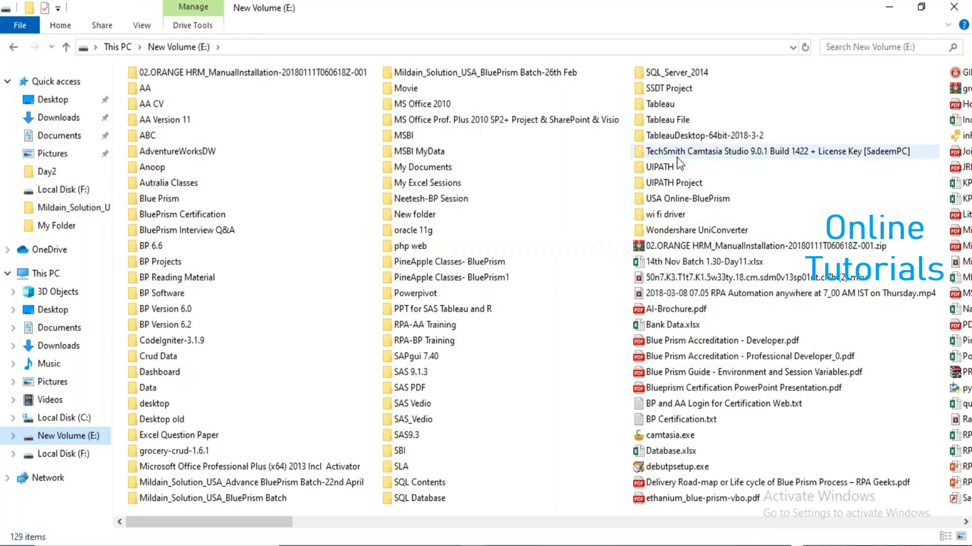
double_click(682, 199)
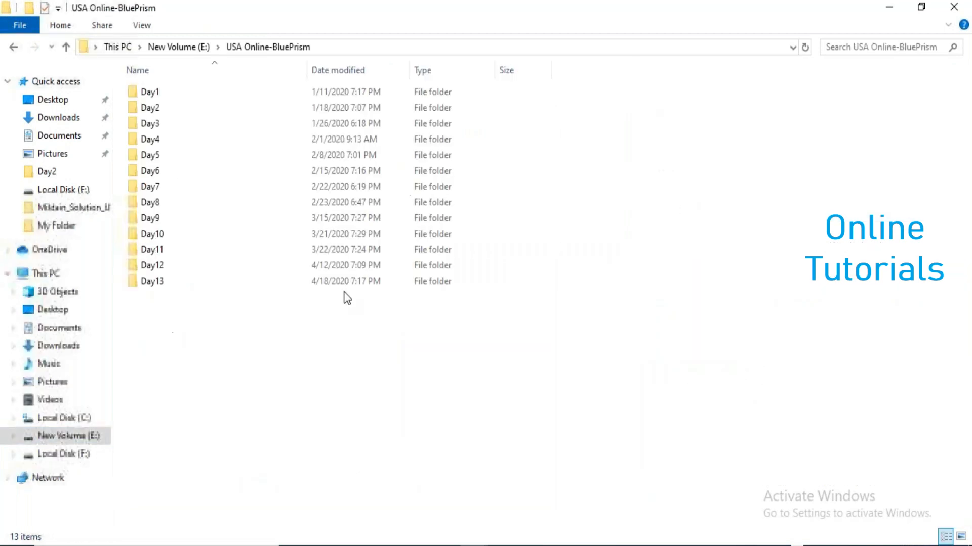
key("ctrl+shift+n")
type("Day14")
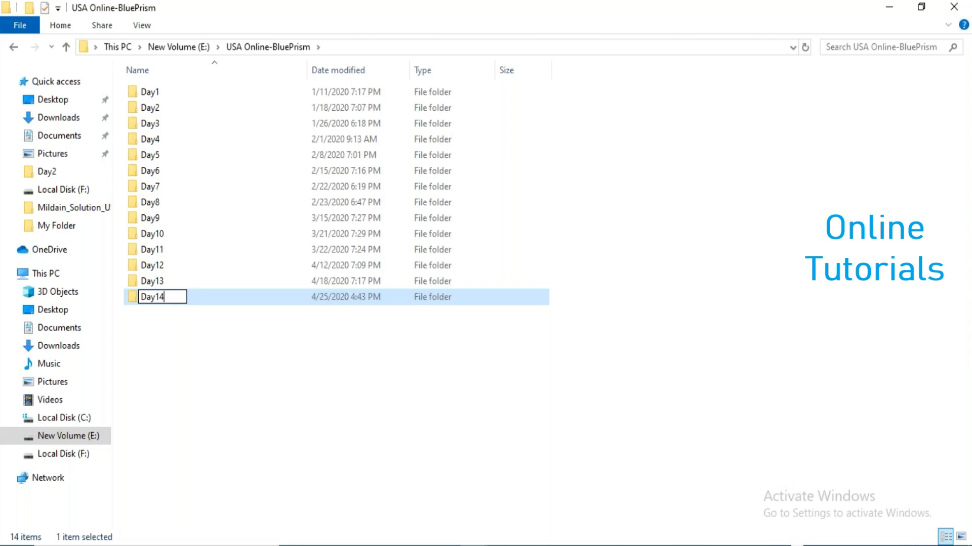
key("Return")
key("Return")
Add a new blank Excel workbook named SAT Data.xlsx in Day14.
right_click(247, 253)
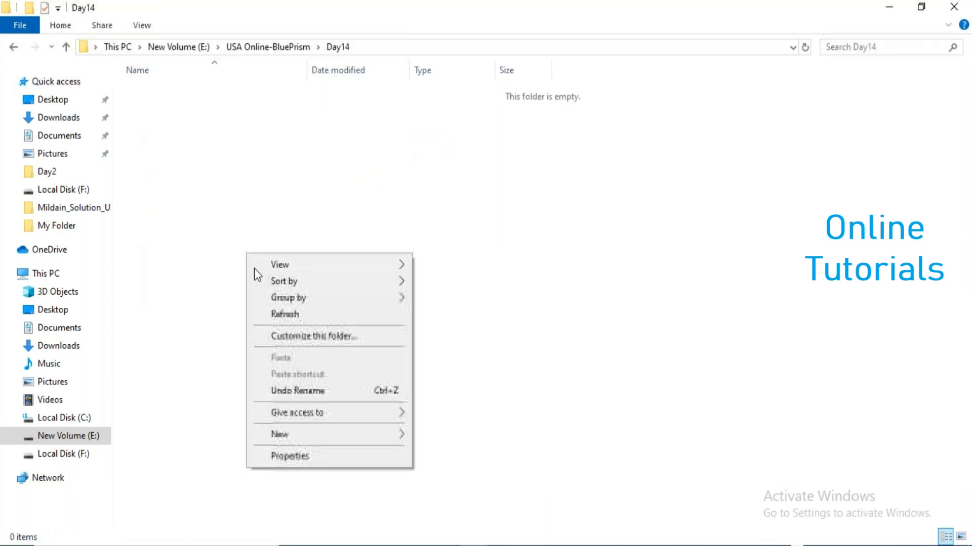
mouse_move(357, 433)
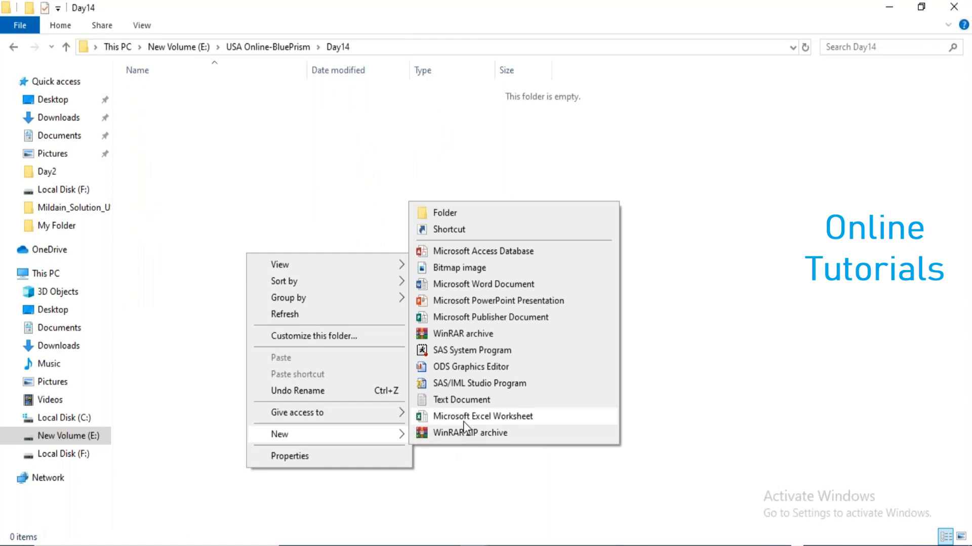
left_click(463, 419)
type("SAT Data.xlsx")
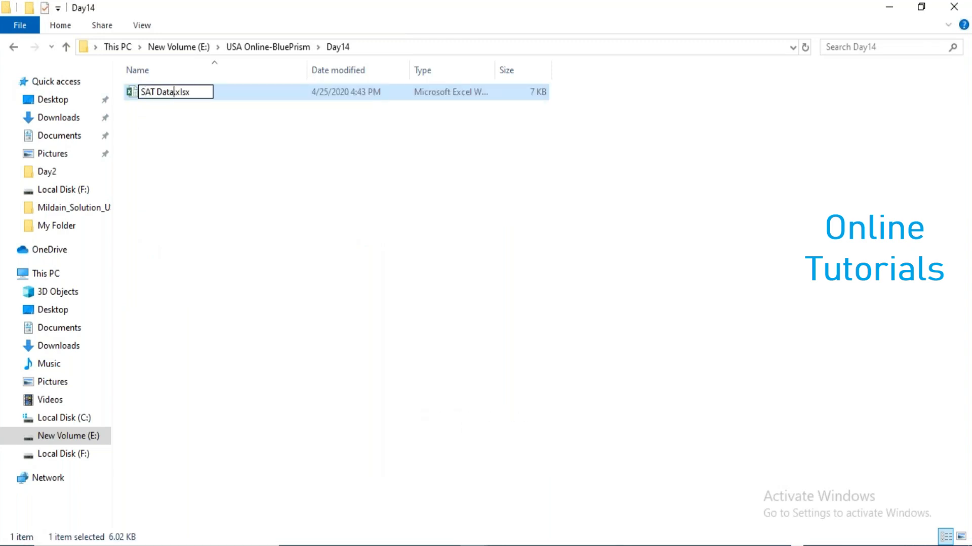
key("Return")
key("Return")
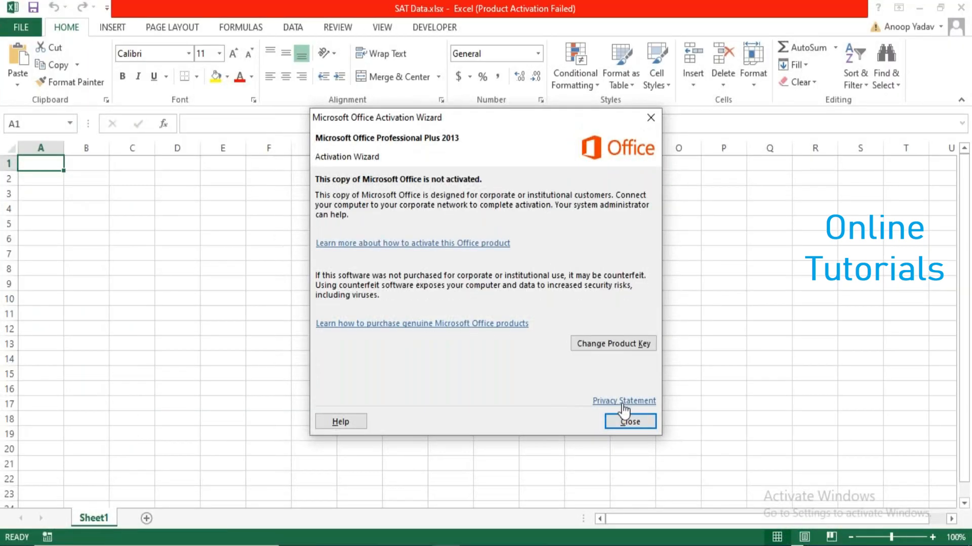
Dismiss the Office activation notice and rename Sheet1 to Account.
left_click(627, 420)
double_click(104, 521)
type("Account")
key("Return")
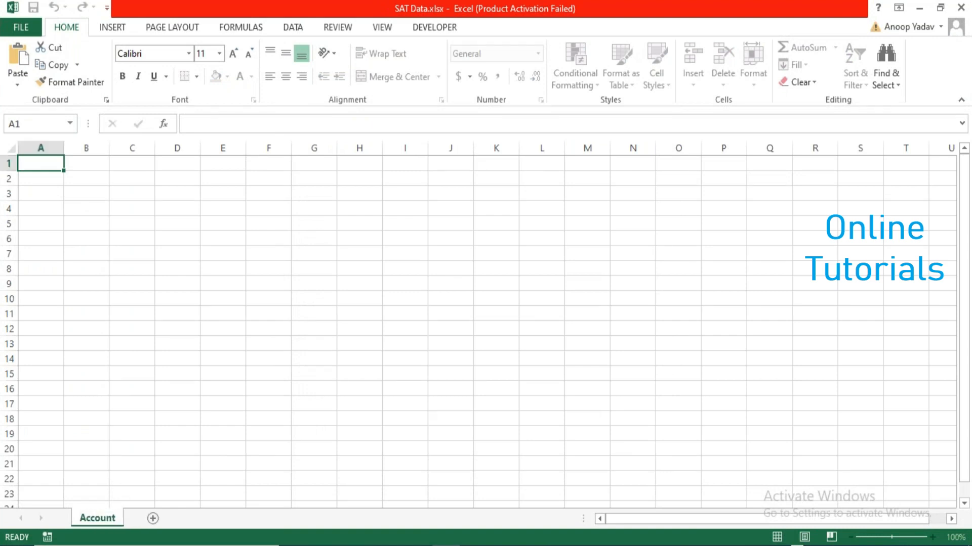
Add two more sheets named Client and Patient.
left_click(152, 519)
double_click(139, 518)
type("Client")
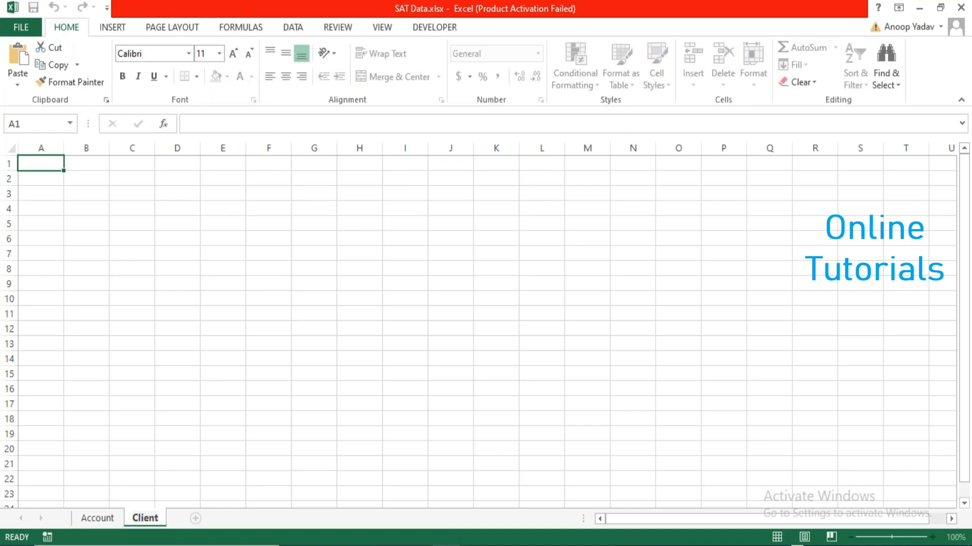
left_click(223, 465)
left_click(196, 518)
double_click(189, 518)
type("Patient")
key("Return")
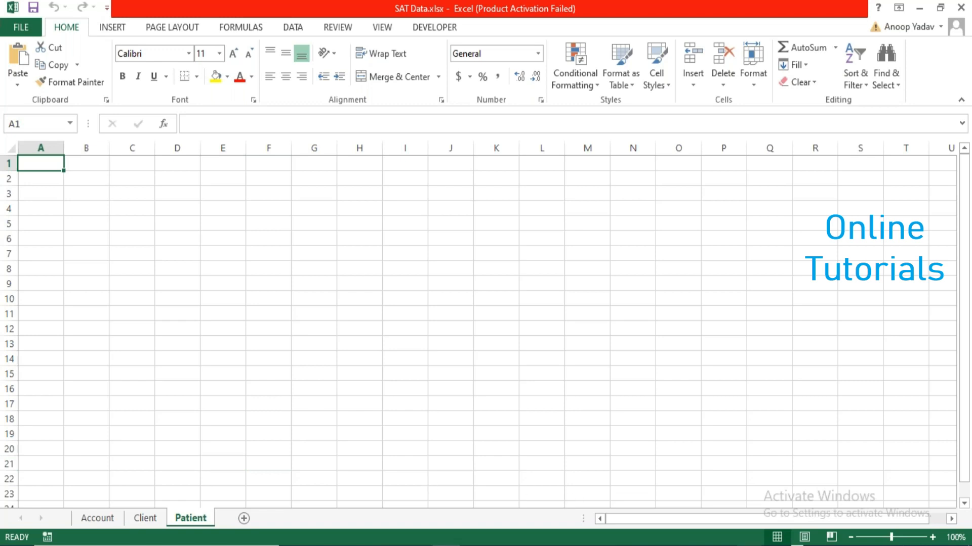
Bring the Surface Automation Self Setup folder window back to the front.
mouse_move(776, 544)
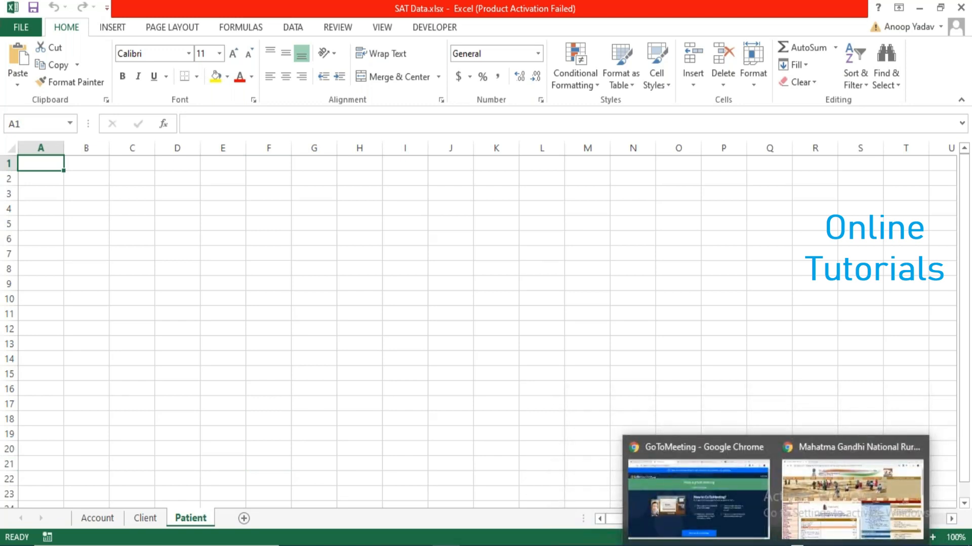
left_click(473, 545)
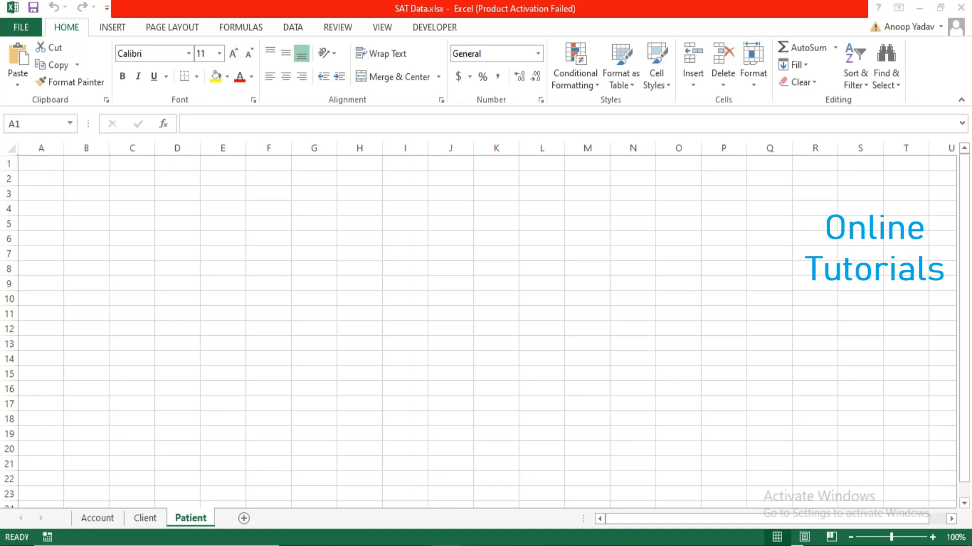
left_click(390, 506)
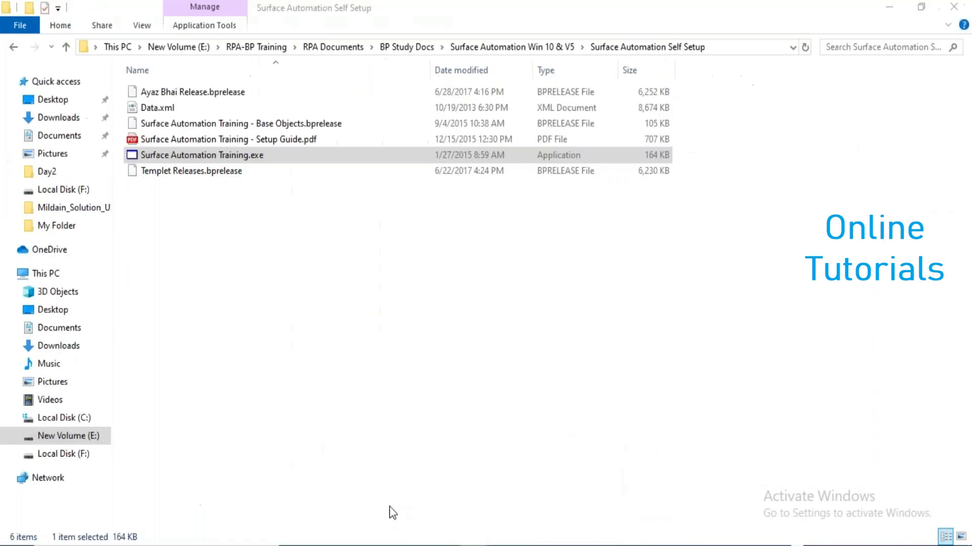
Launch Surface Automation Training, check its System list, close it, and return to Excel's Account sheet.
double_click(310, 155)
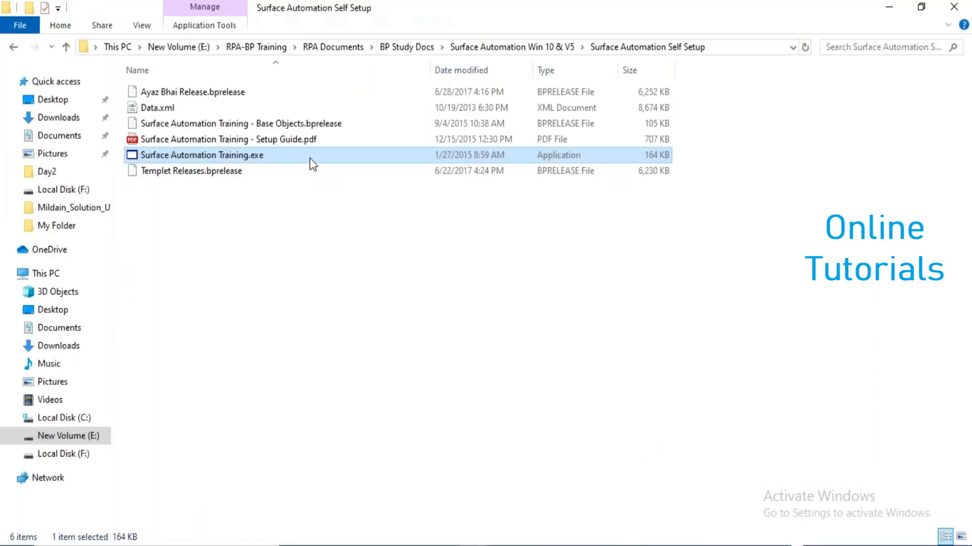
left_click(609, 337)
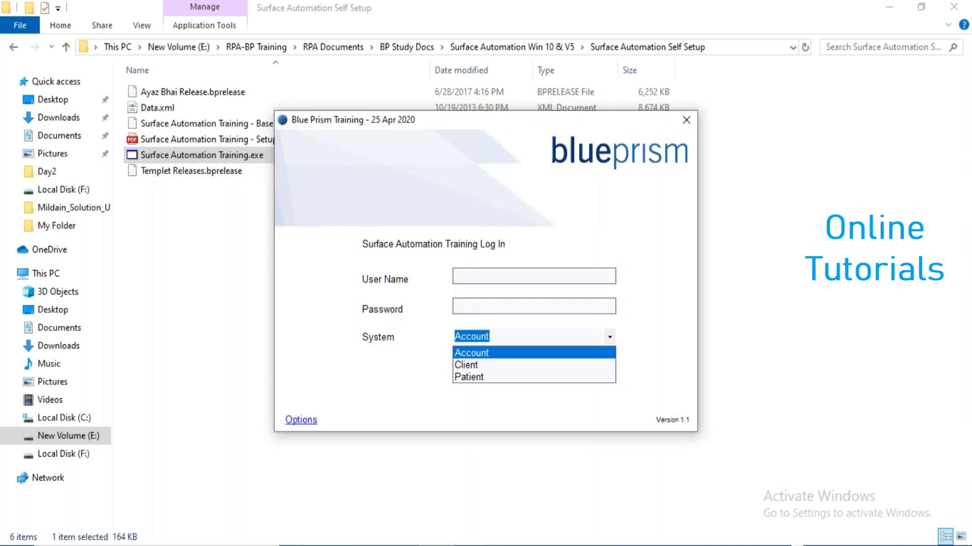
left_click(694, 341)
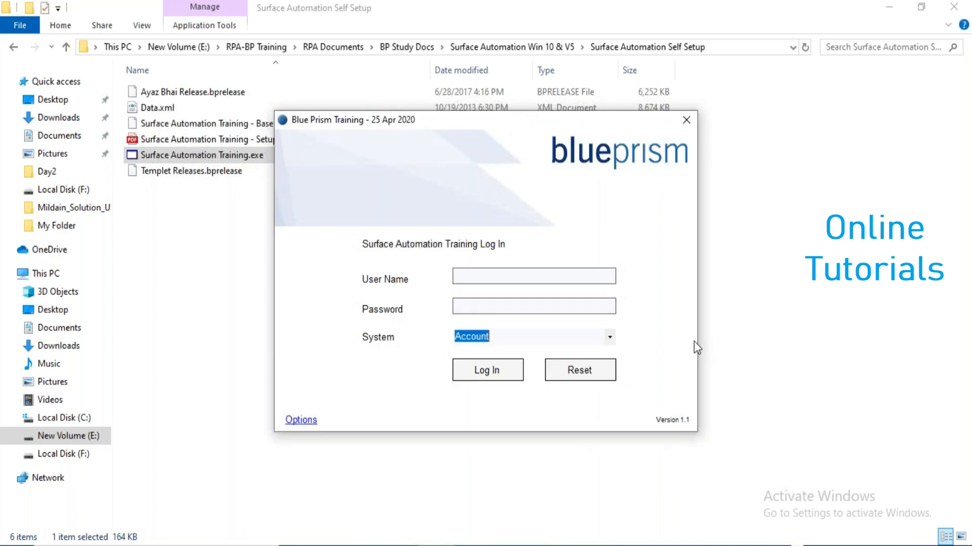
left_click(679, 123)
key("alt+Tab")
left_click(111, 519)
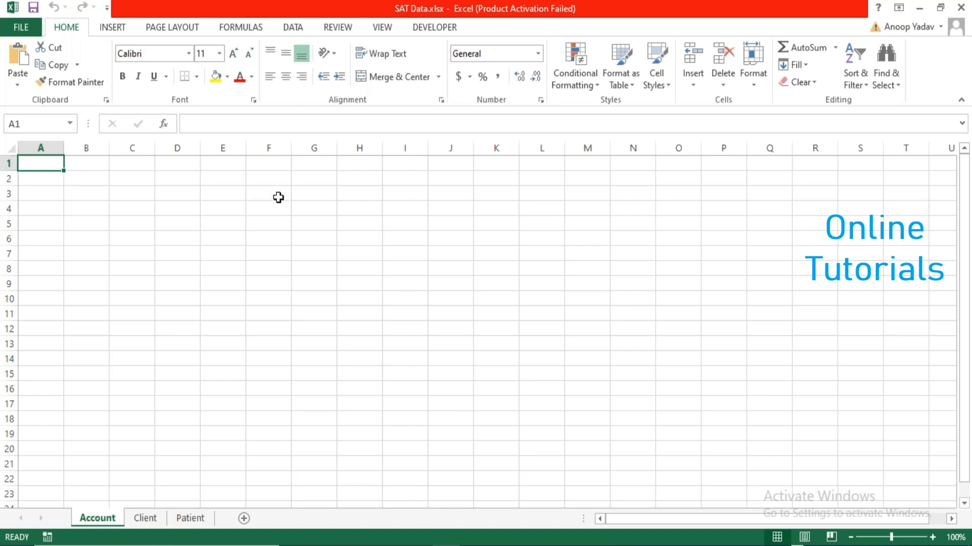
Close SAT Data.xlsx saving changes, then return to the Blue Prism Object Studio editor.
double_click(238, 9)
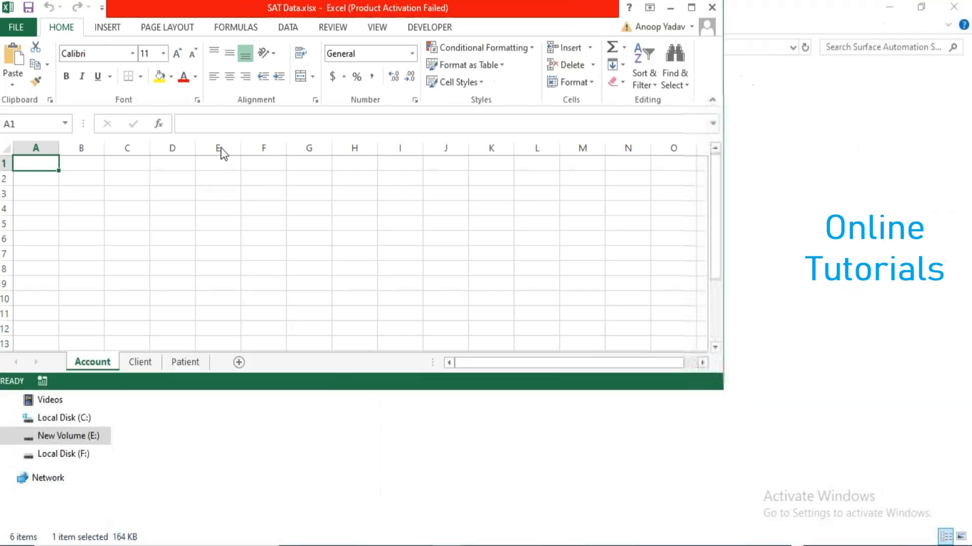
left_click(723, 143)
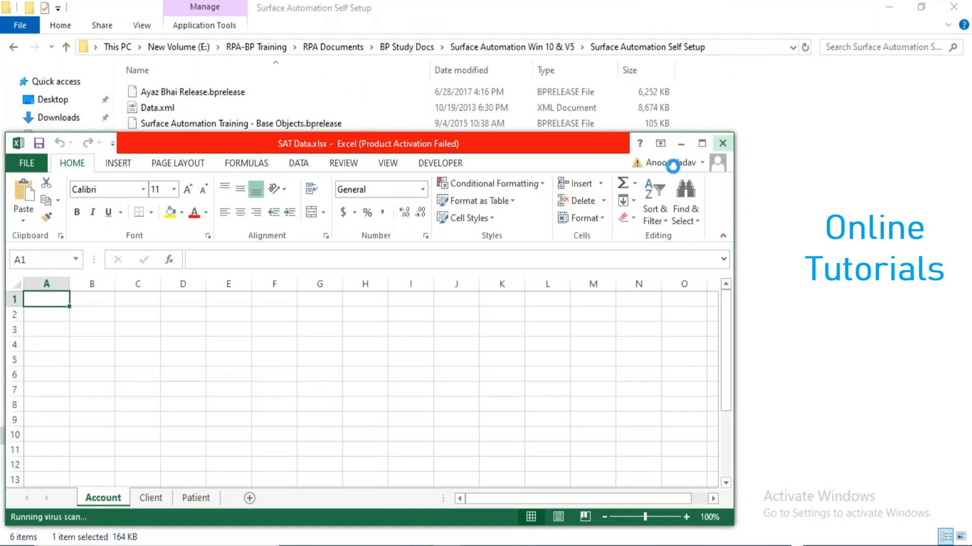
left_click(426, 297)
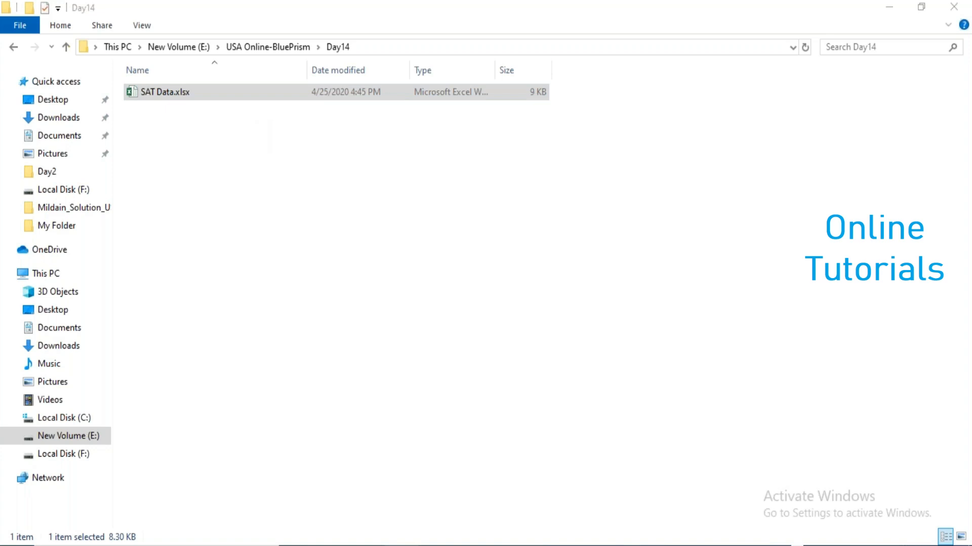
mouse_move(401, 545)
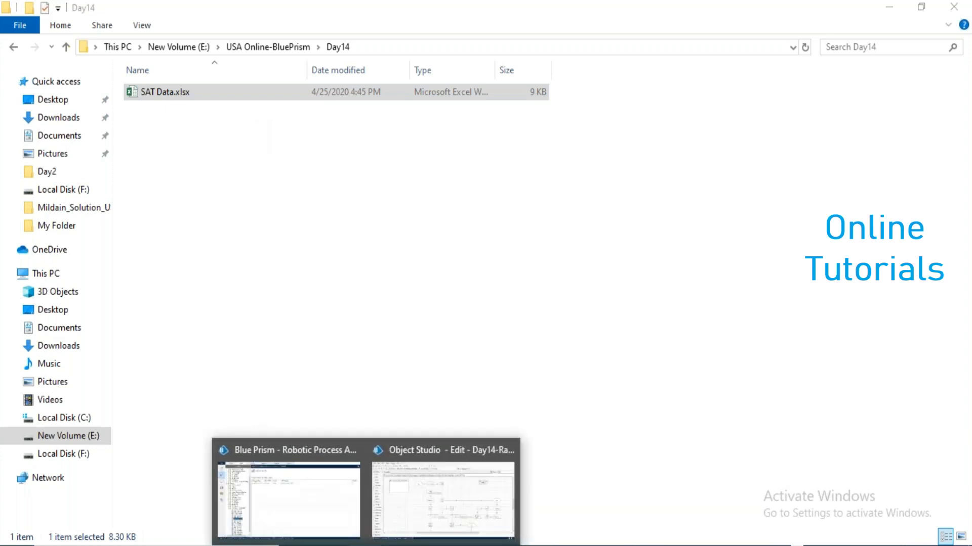
left_click(445, 493)
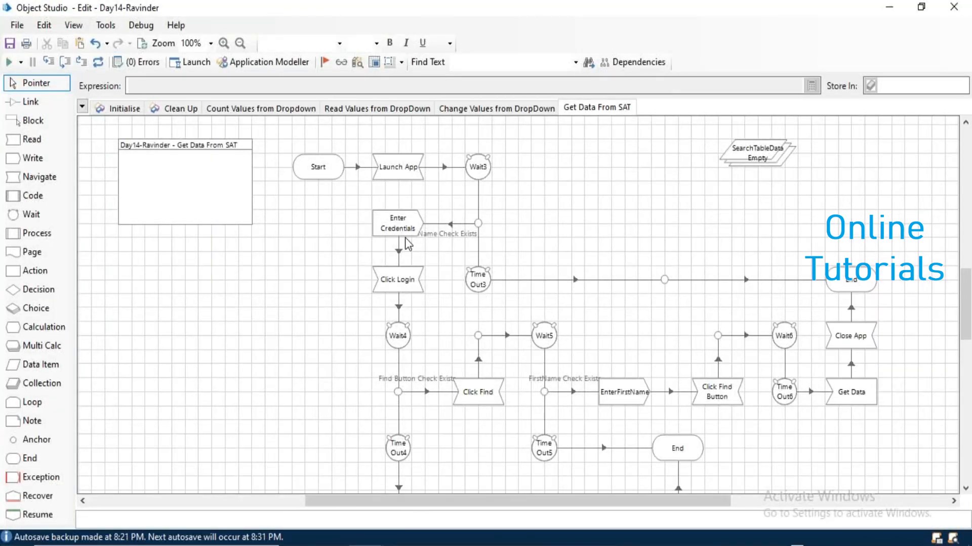
Select the Close App–End link and close the stray Surface Automation Training login window.
left_click_drag(362, 199, 400, 229)
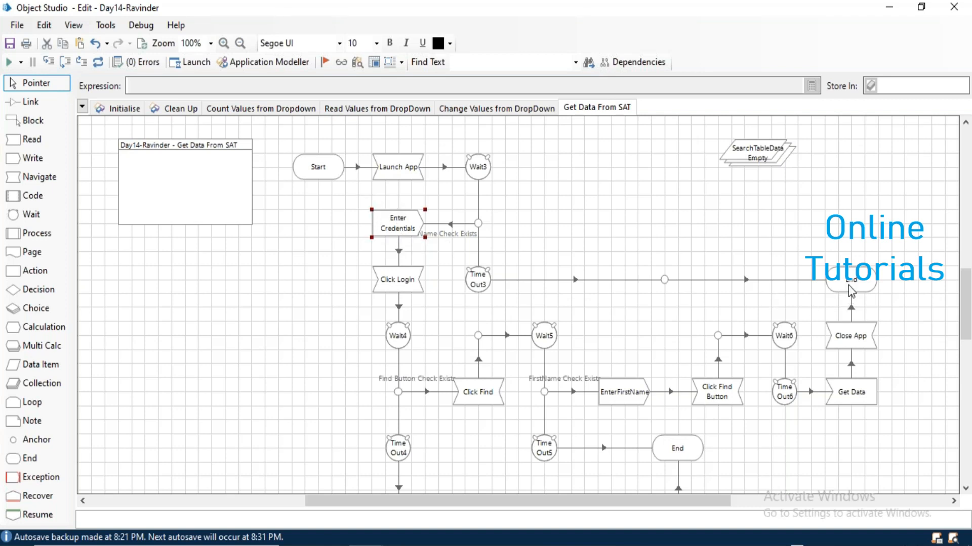
left_click(852, 310)
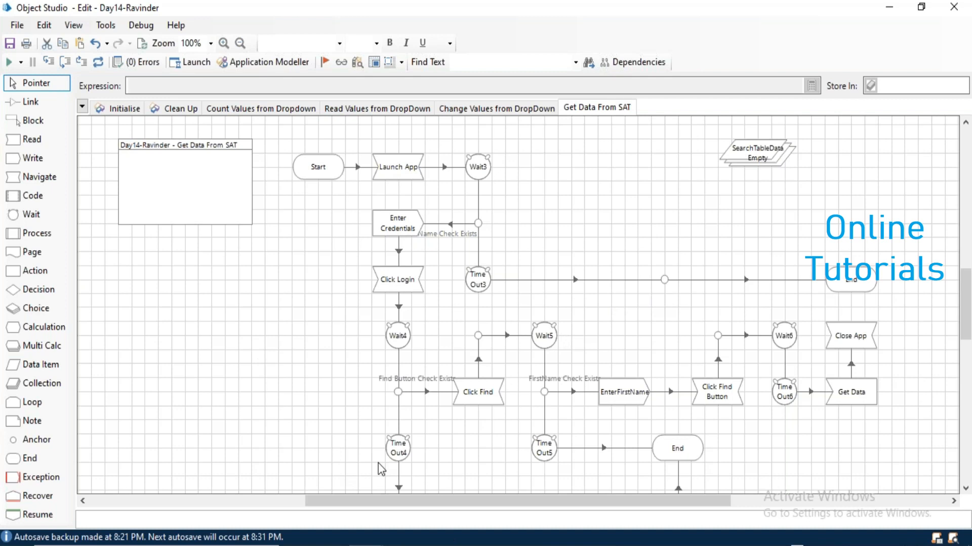
key("alt+Tab")
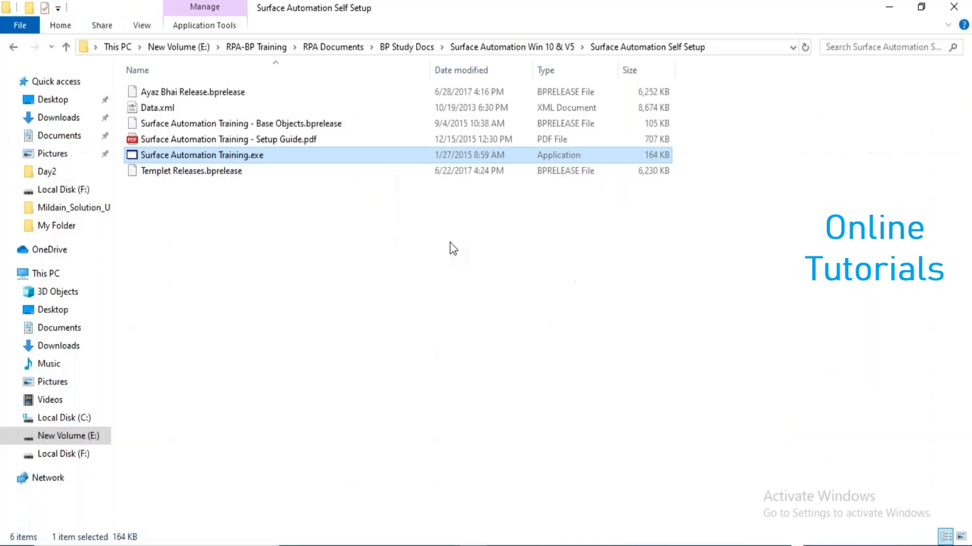
key("Return")
left_click(686, 121)
Move the End stage up above the Time Out3 line and place a new Action stage above Close App.
key("alt+Tab")
key("alt+Tab")
key("Tab")
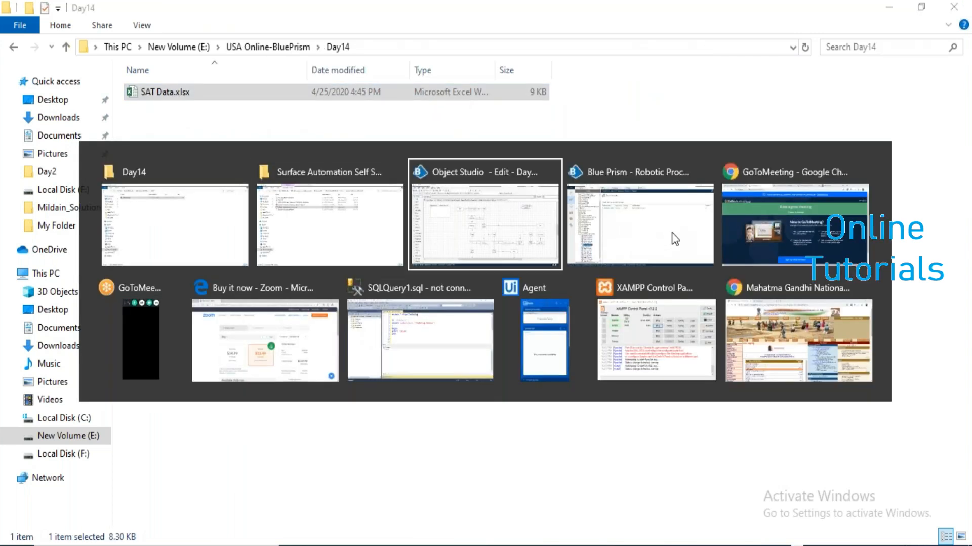
left_click_drag(842, 284, 655, 213)
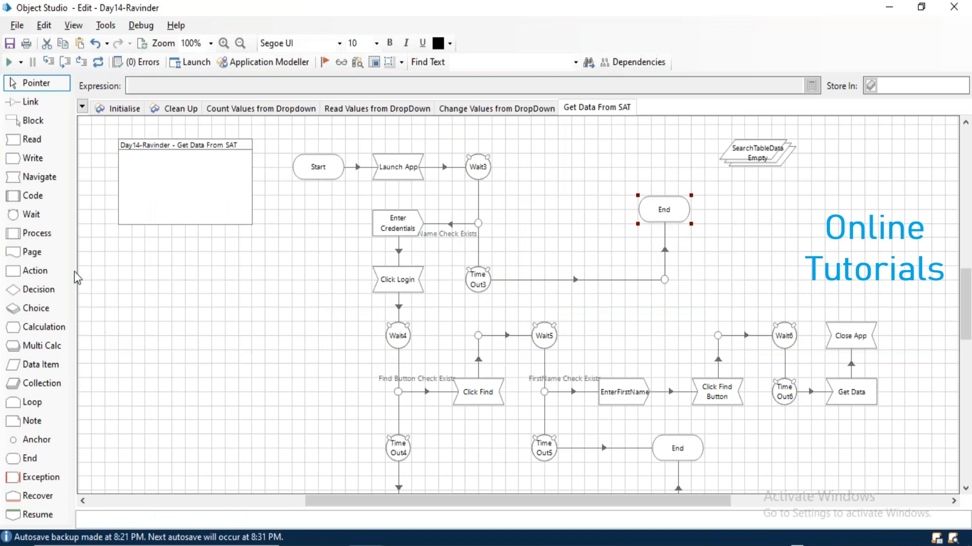
left_click_drag(35, 271, 855, 293)
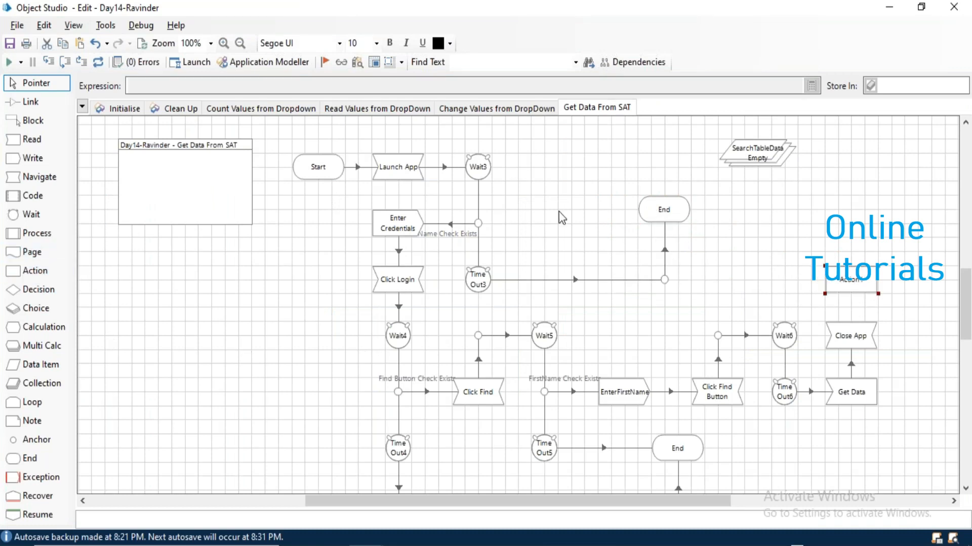
Configure the new Action as Create Instance from MS Excel VBO, outputting handle, and paste a copy.
type("Create Instance")
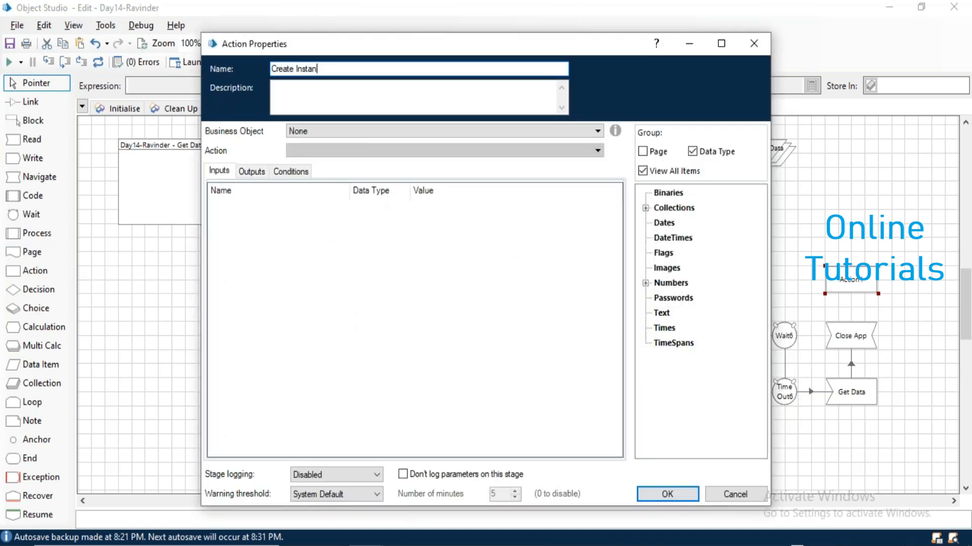
left_click(347, 130)
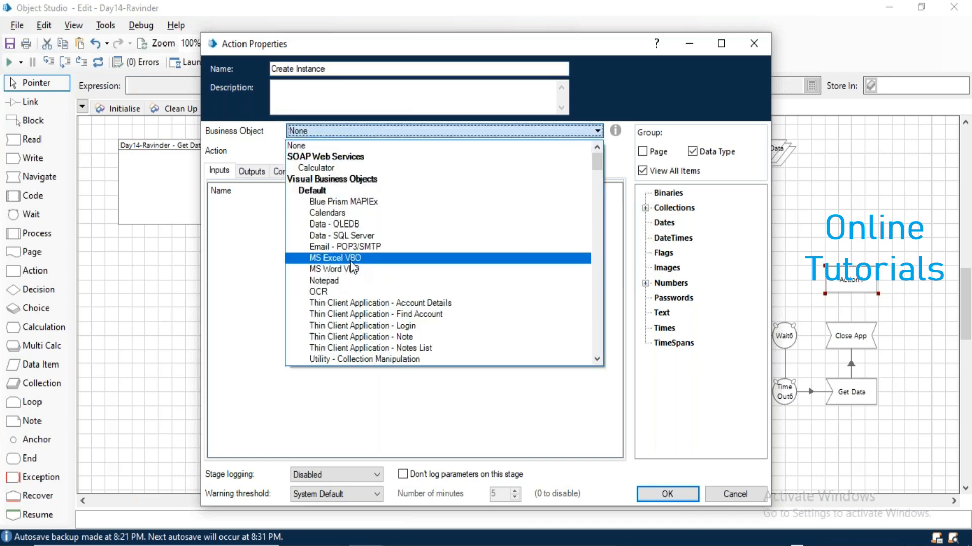
left_click(350, 259)
left_click(340, 150)
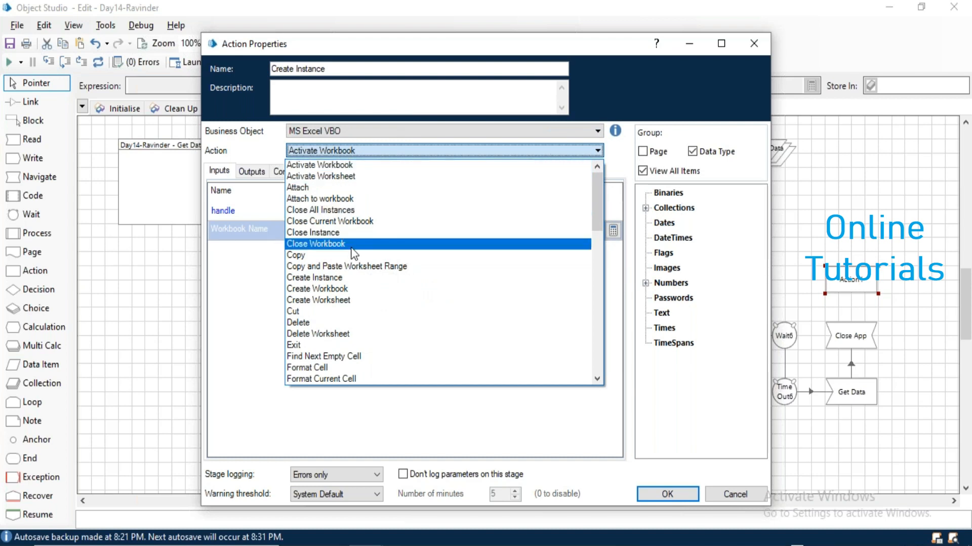
left_click(333, 277)
left_click(251, 171)
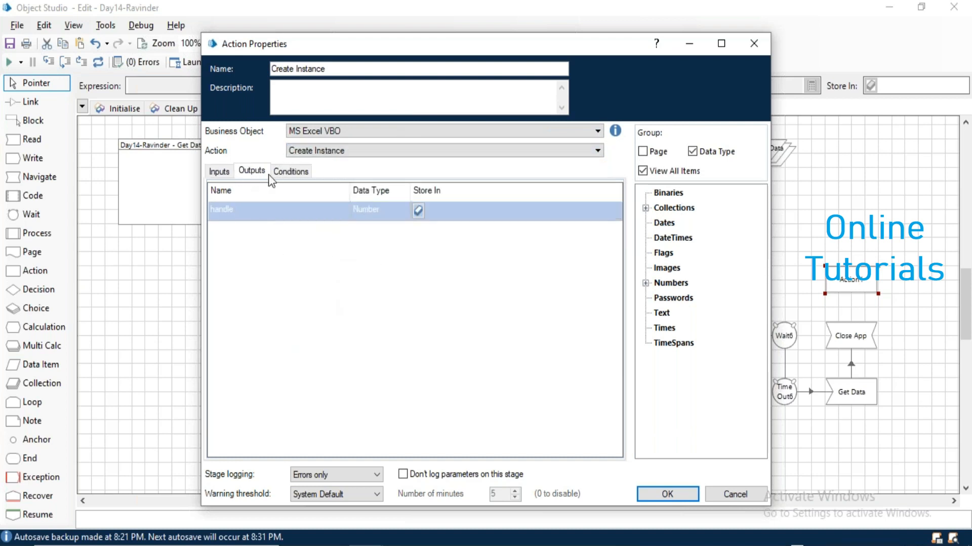
left_click(668, 494)
left_click(847, 290)
key("ctrl+v")
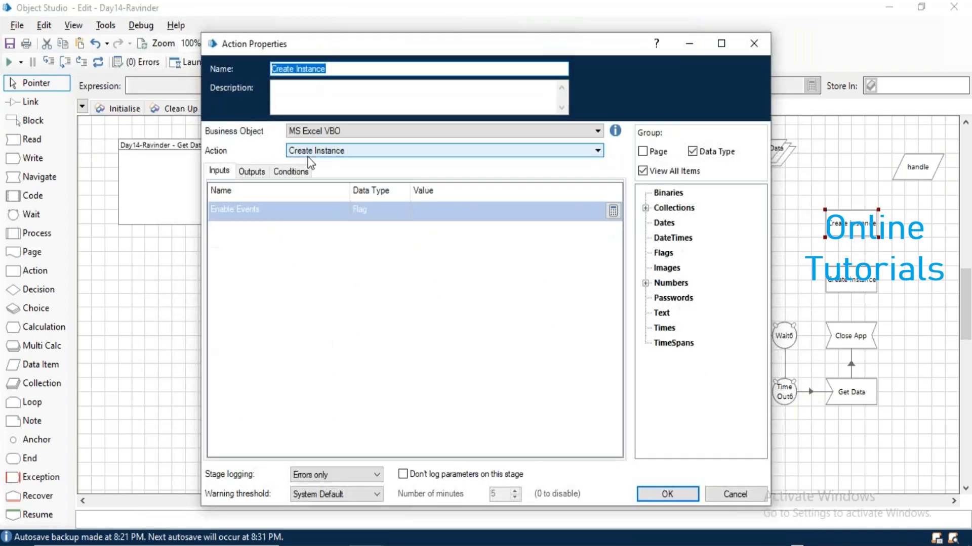
Name the copied stage Open WB, set its action to Open Workbook, and map the handle input.
type("Op")
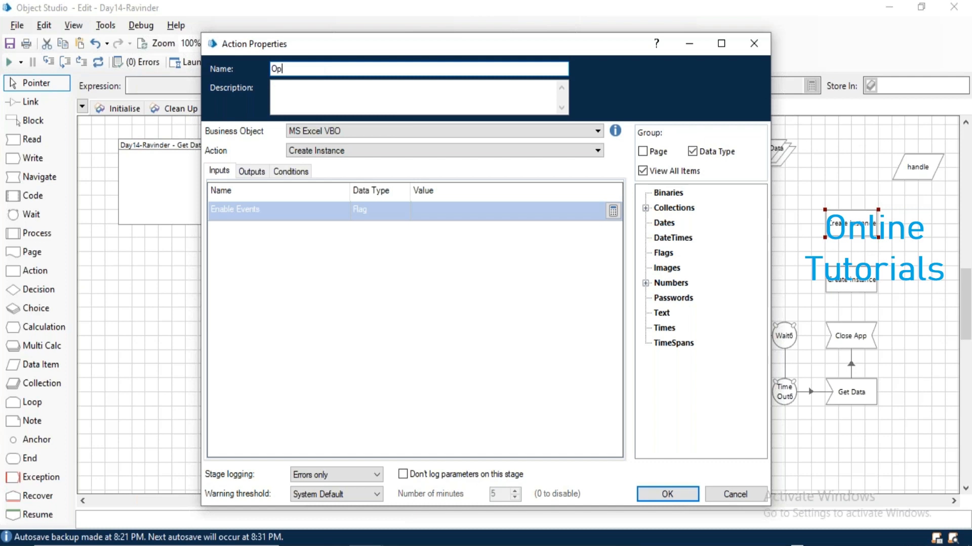
type("eb W")
left_click(357, 150)
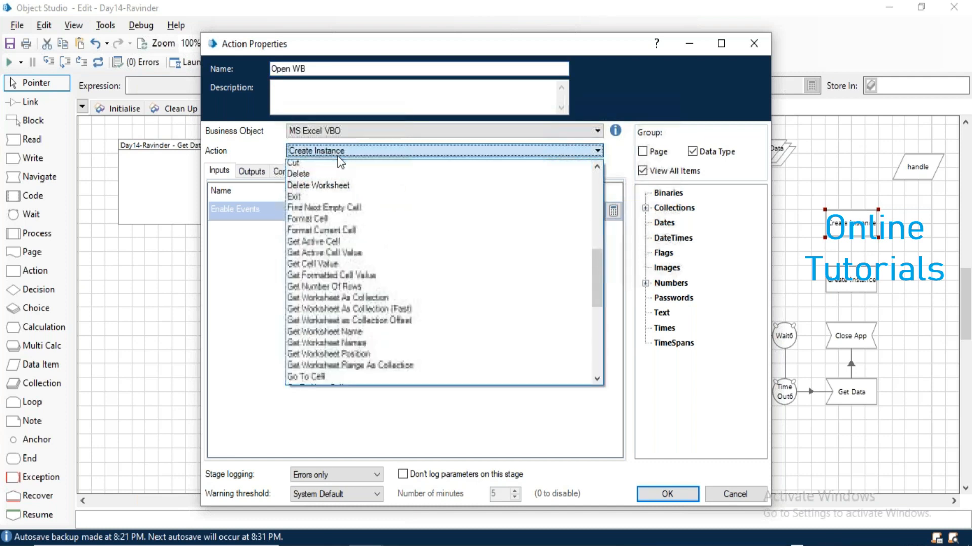
key("o")
key("o")
key("Return")
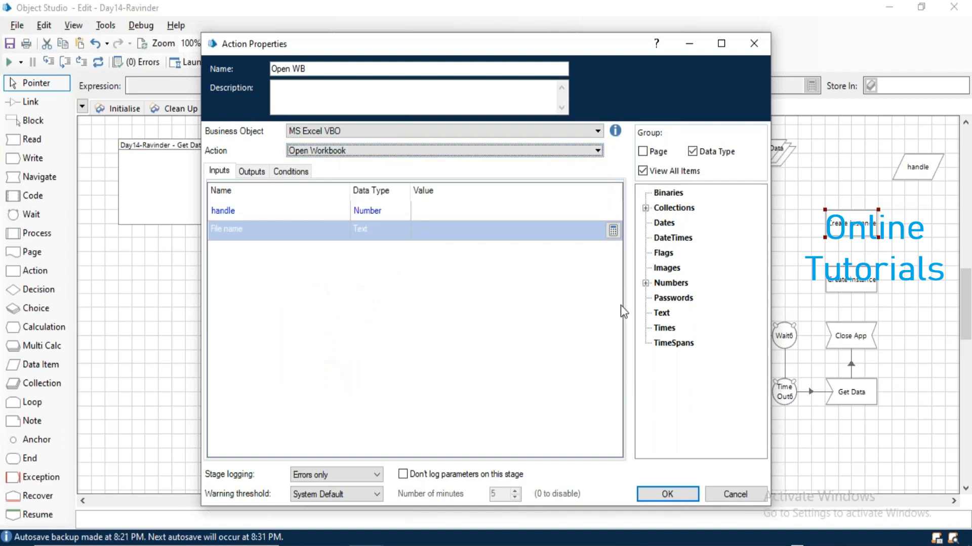
double_click(670, 283)
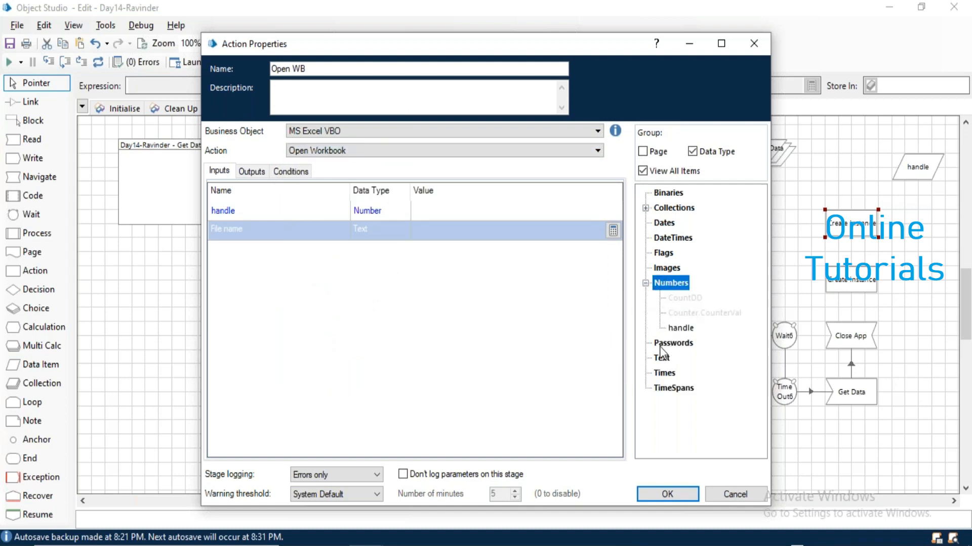
left_click_drag(680, 328, 450, 211)
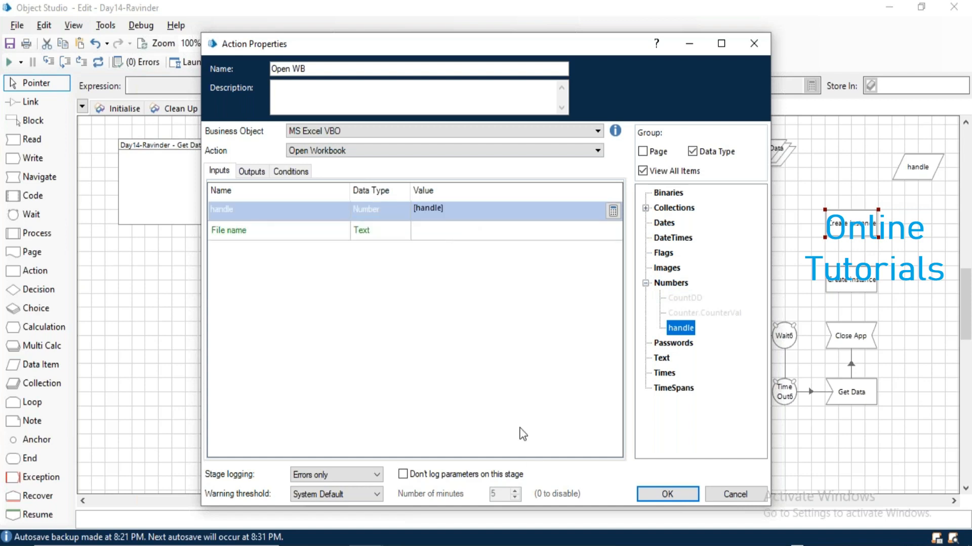
Copy SAT Data.xlsx's full path from the Day14 folder and paste it as the File name input.
key("alt+Tab")
key("Tab")
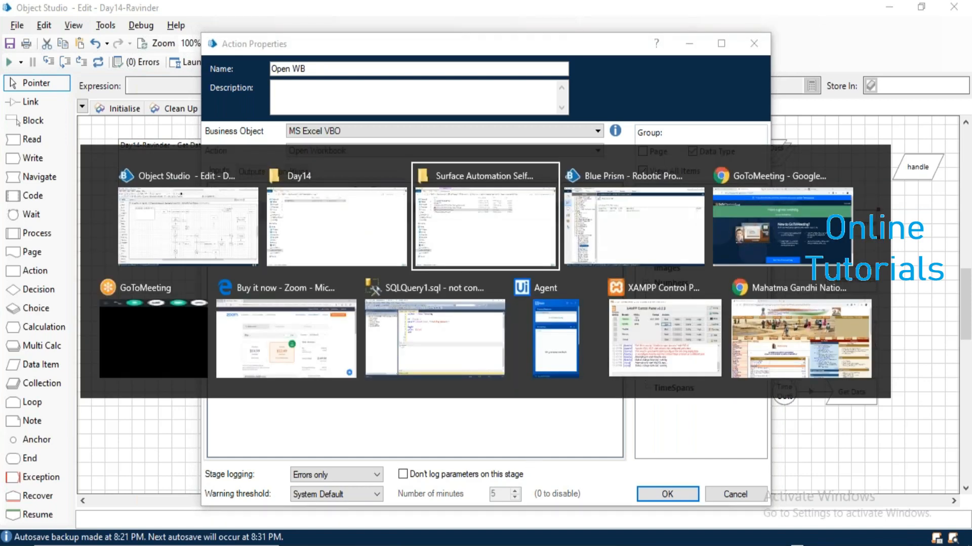
key("shift+Tab")
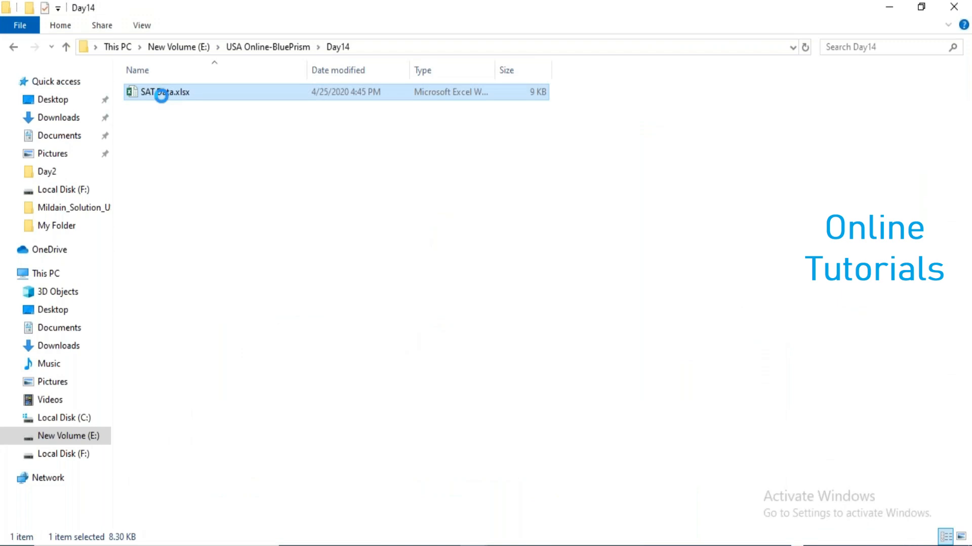
right_click(160, 92)
left_click(223, 354)
key("alt+Tab")
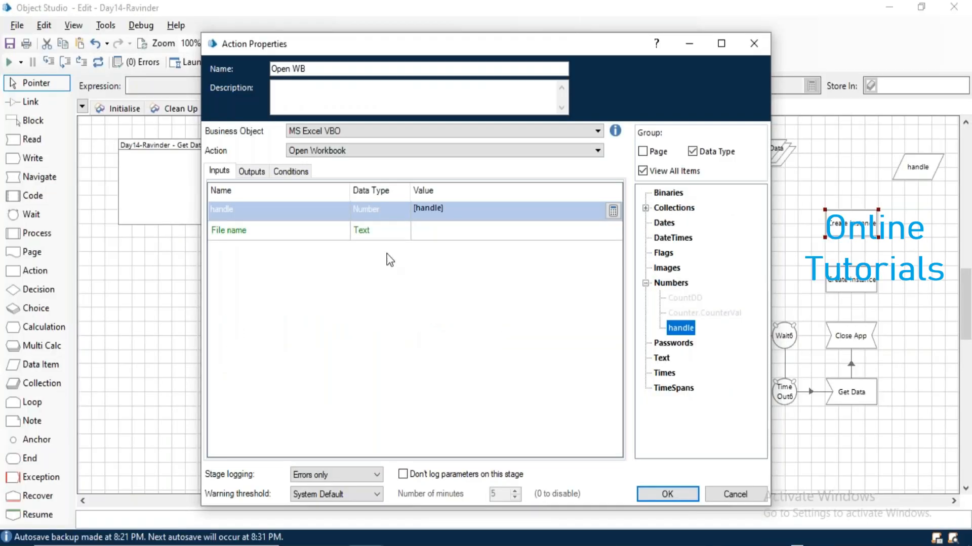
left_click(431, 232)
key("ctrl+v")
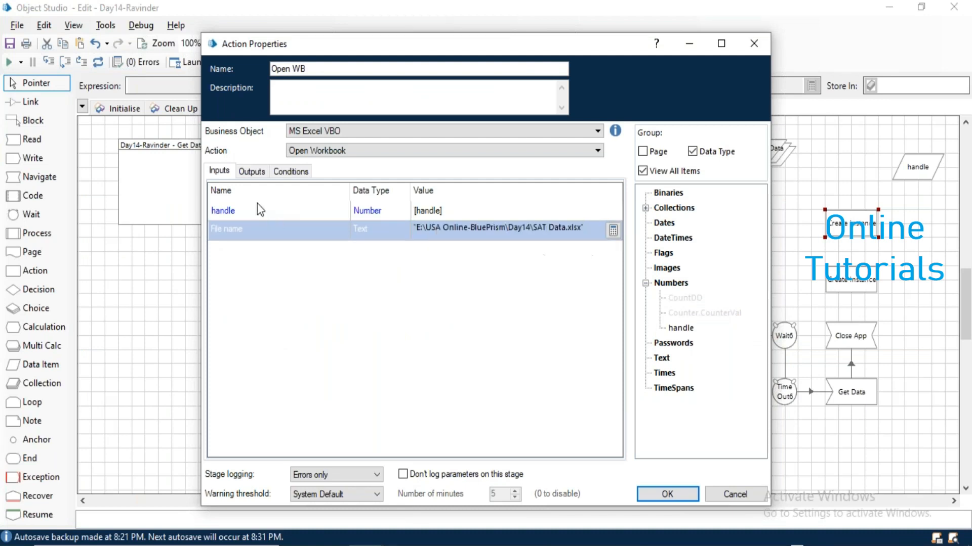
Store the Workbook Name output in a new data item and confirm the Open WB stage.
left_click(251, 171)
left_click(418, 210)
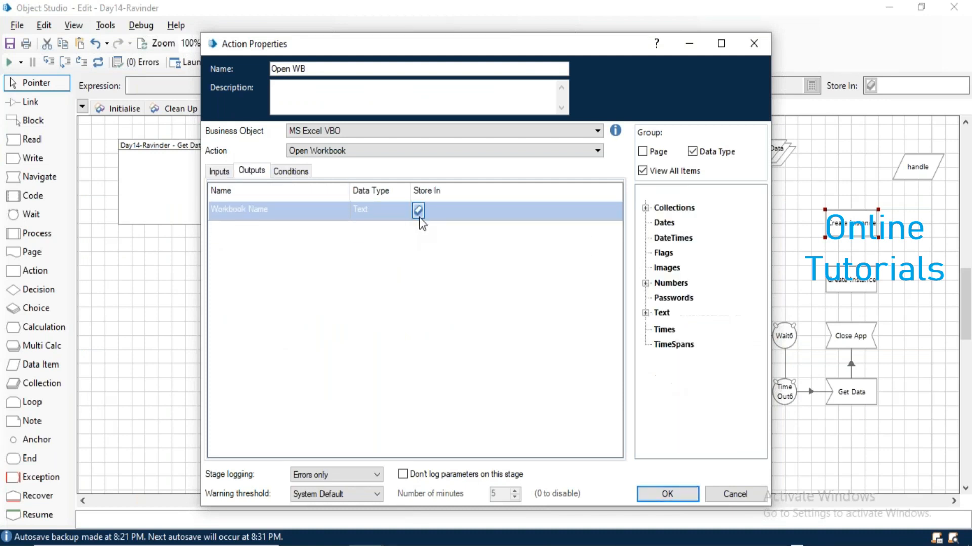
left_click(684, 497)
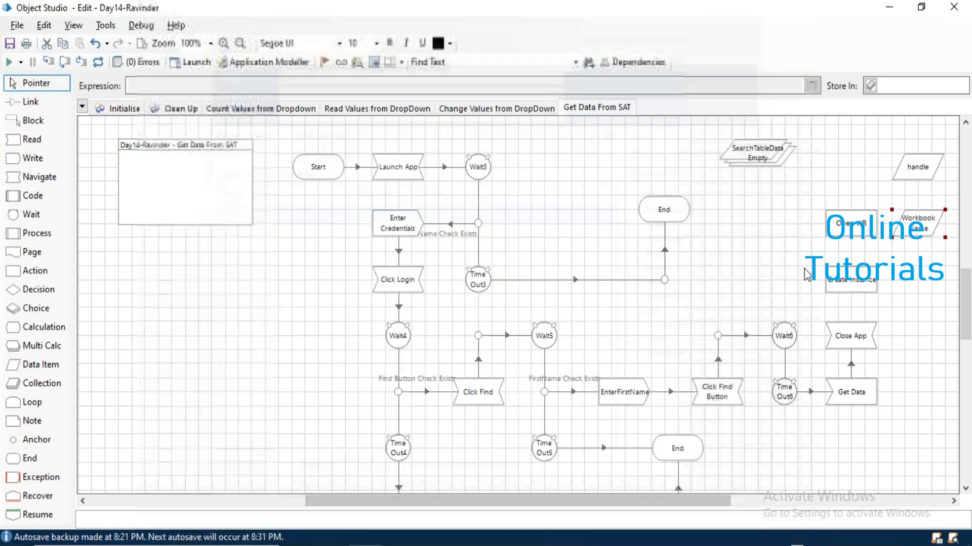
Duplicate Open WB, rename the copy Write To Excel, and set its action to Write Collection.
key("ctrl+c")
key("ctrl+v")
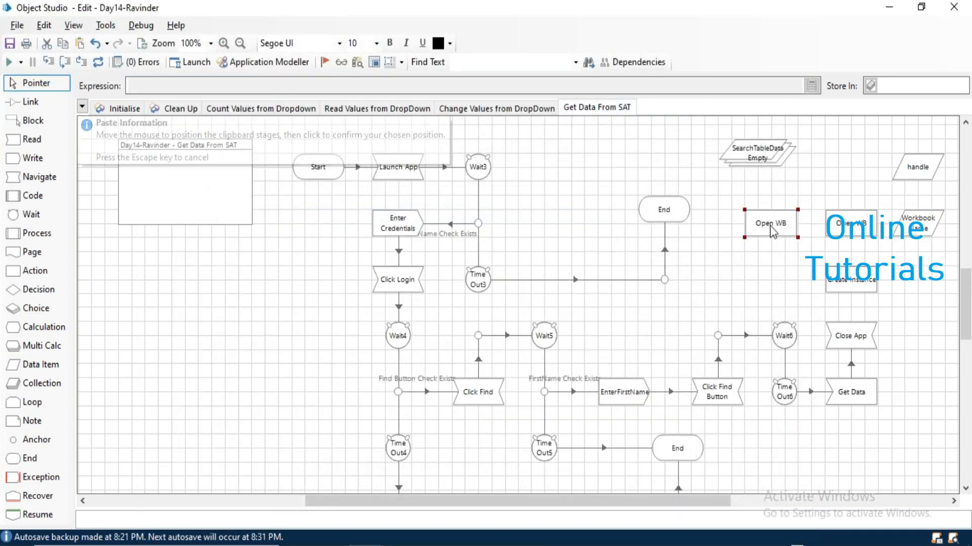
left_click(770, 226)
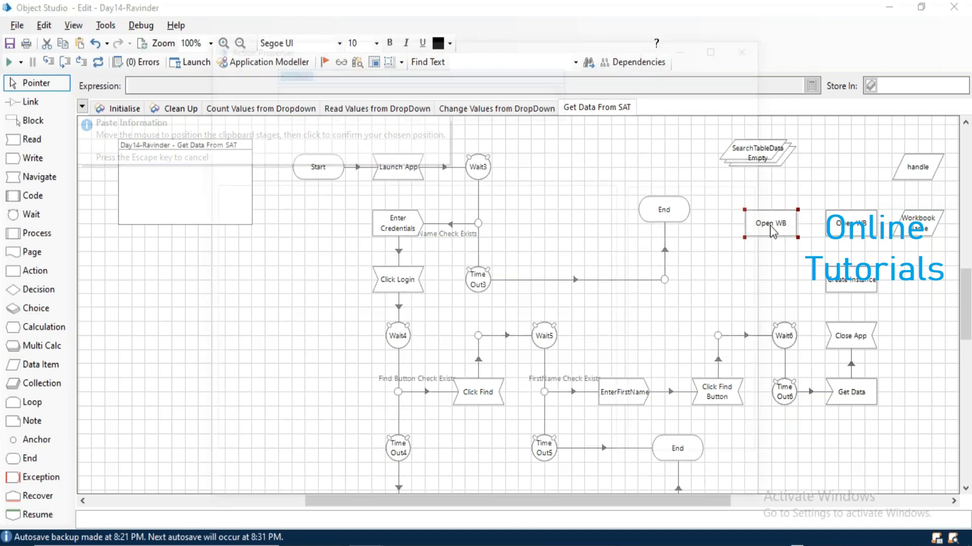
double_click(770, 226)
type("Write To Excel")
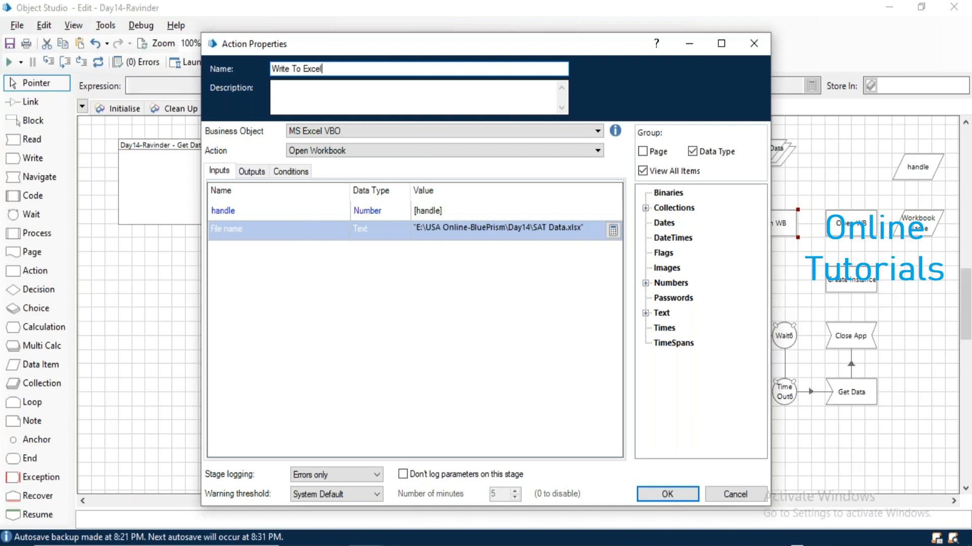
left_click(312, 155)
key("End")
key("Down")
key("Return")
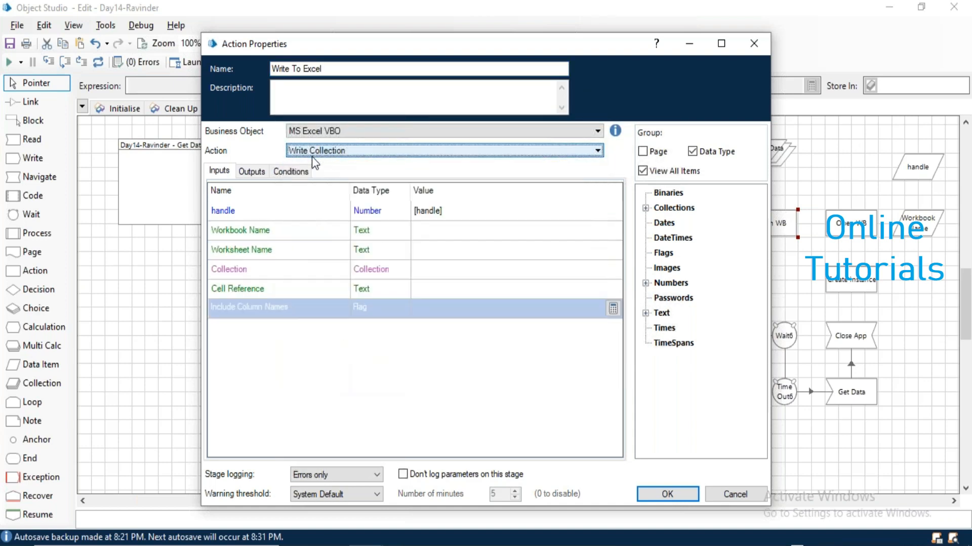
Map the handle and Workbook Name data items to the stage's inputs.
left_click(645, 283)
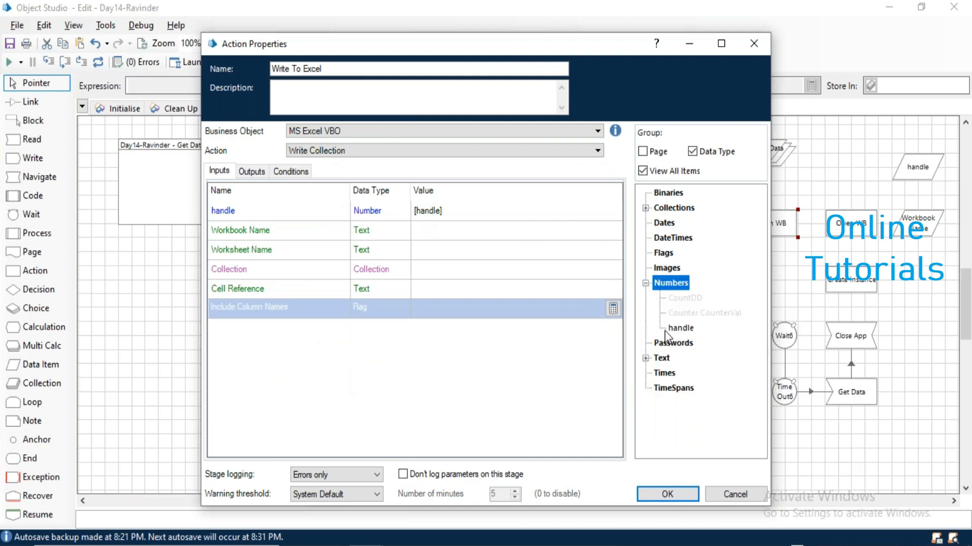
left_click(679, 330)
left_click(646, 358)
left_click(688, 374)
left_click_drag(689, 383, 449, 233)
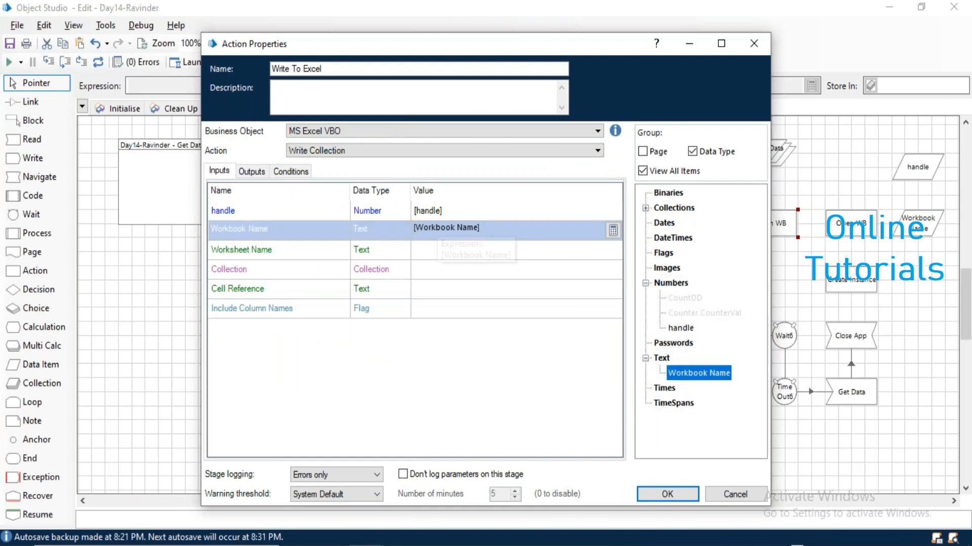
Set worksheet "Account", collection SearchTableData, cell "A1", Include Column Names True, and confirm.
left_click(436, 256)
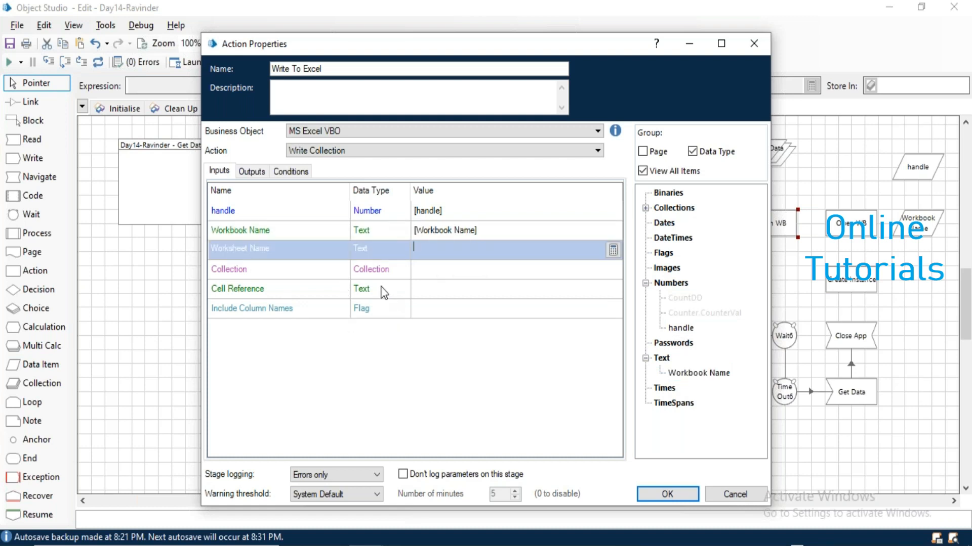
type("\"A")
left_click(474, 274)
left_click(645, 208)
left_click_drag(686, 253, 460, 268)
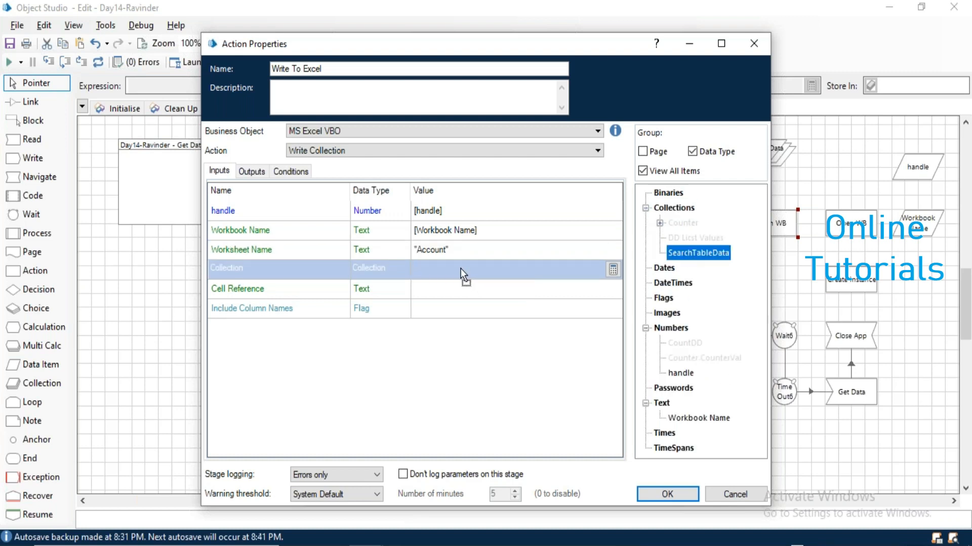
left_click(439, 295)
type("\"A1")
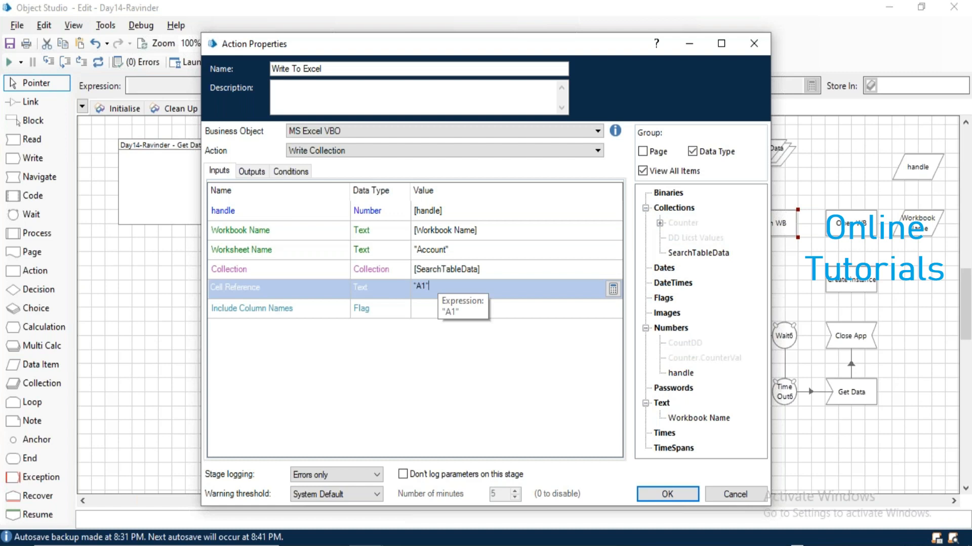
left_click(429, 310)
type("True")
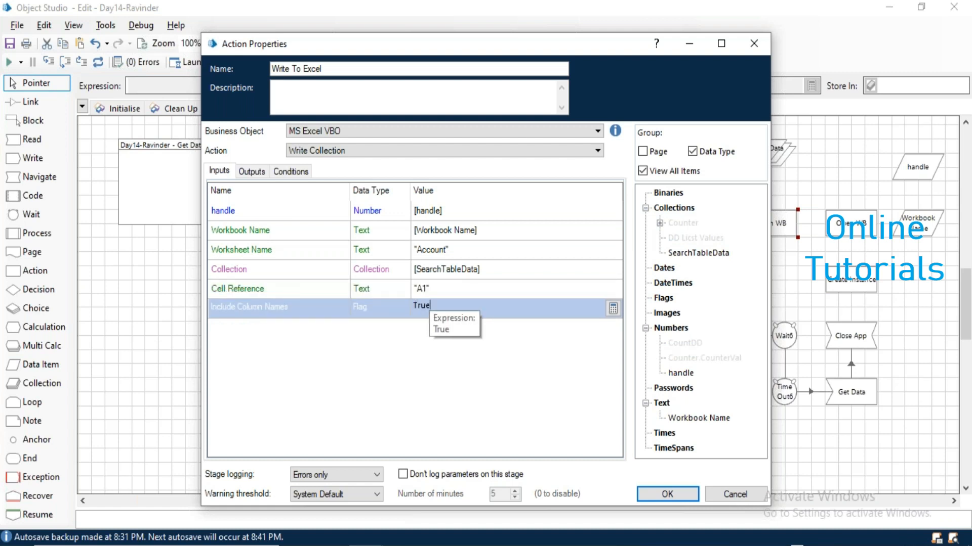
left_click(678, 493)
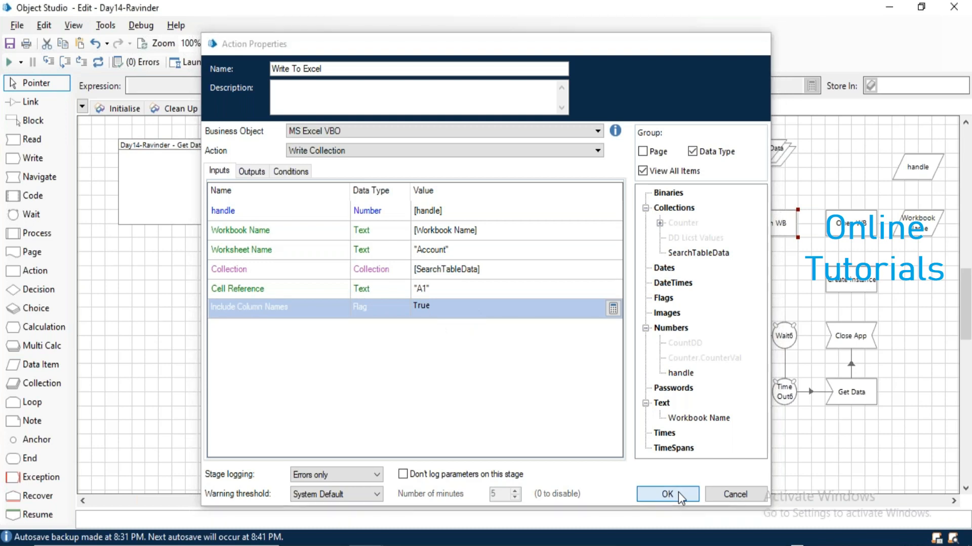
Paste a copy of the Write To Excel stage and position it just right of the End stage.
key("ctrl+v")
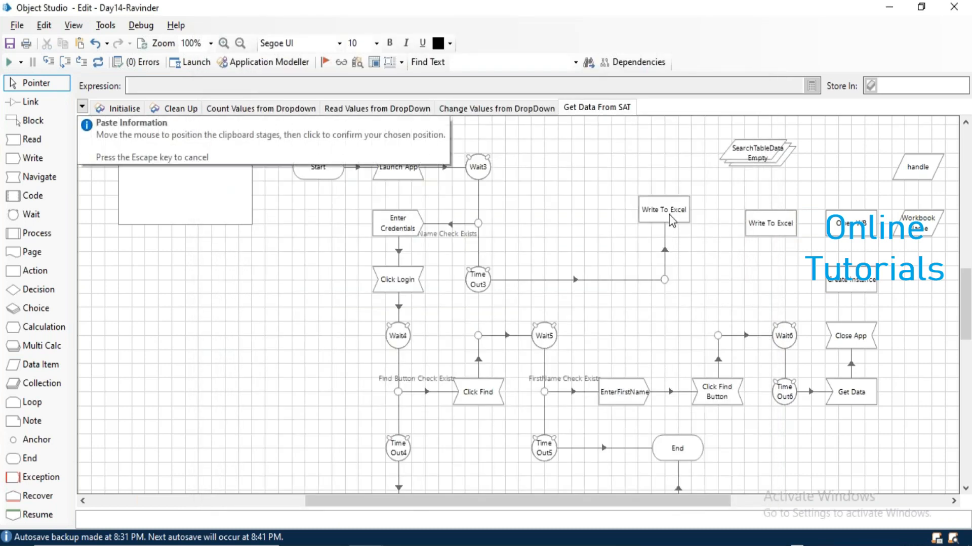
left_click(700, 273)
left_click_drag(672, 223, 579, 222)
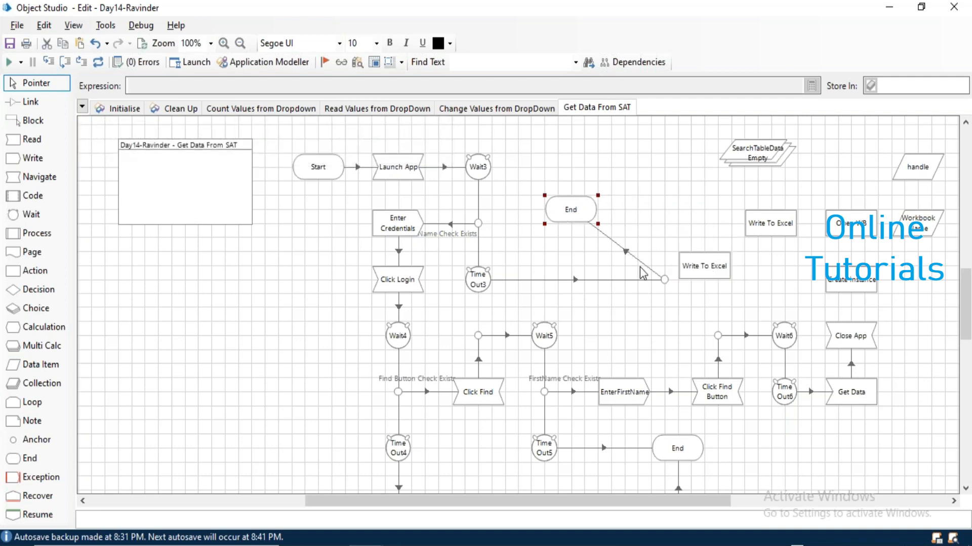
left_click_drag(663, 279, 571, 280)
left_click_drag(702, 271, 689, 228)
left_click_drag(582, 222, 582, 235)
left_click_drag(688, 230, 662, 230)
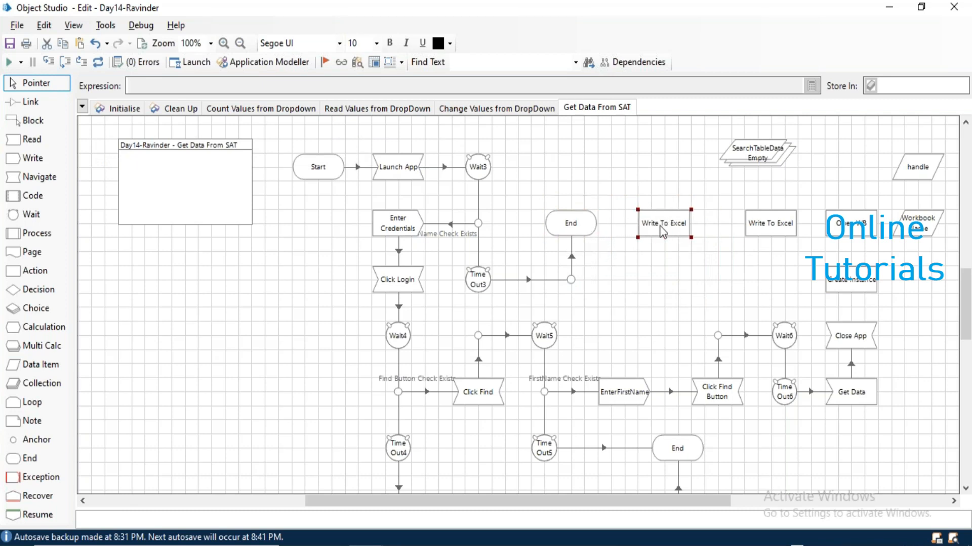
Name the new stage 'Save and Close' and set its action to Close Workbook.
double_click(662, 232)
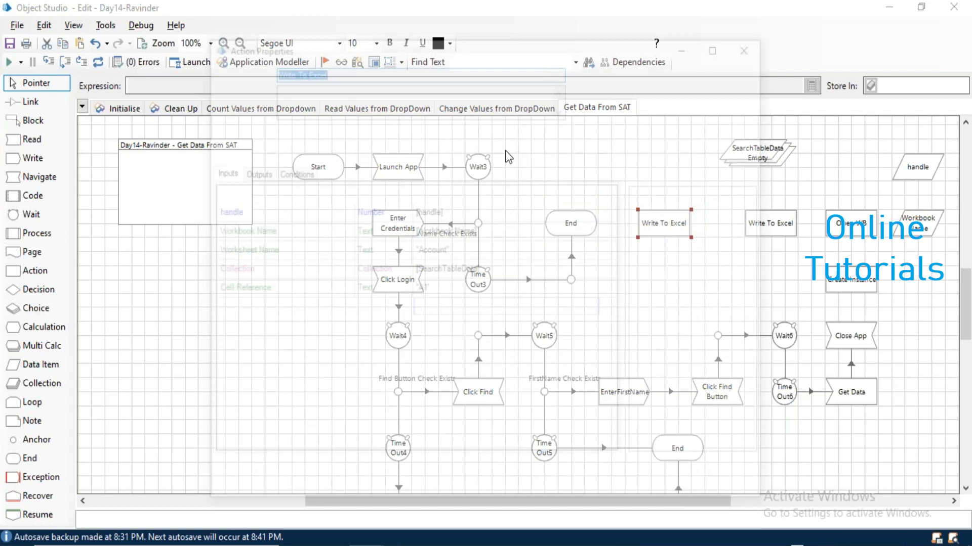
type("Close")
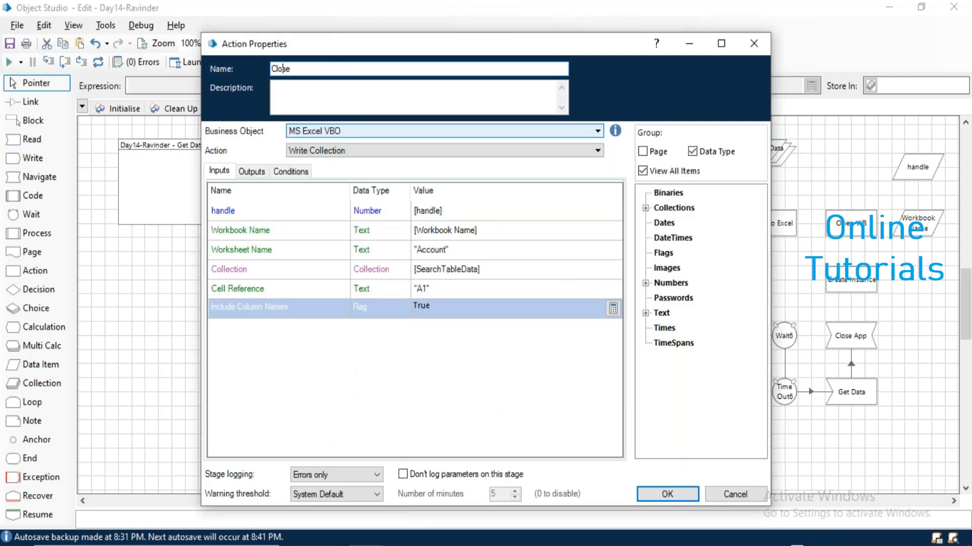
type("Save and")
left_click(373, 151)
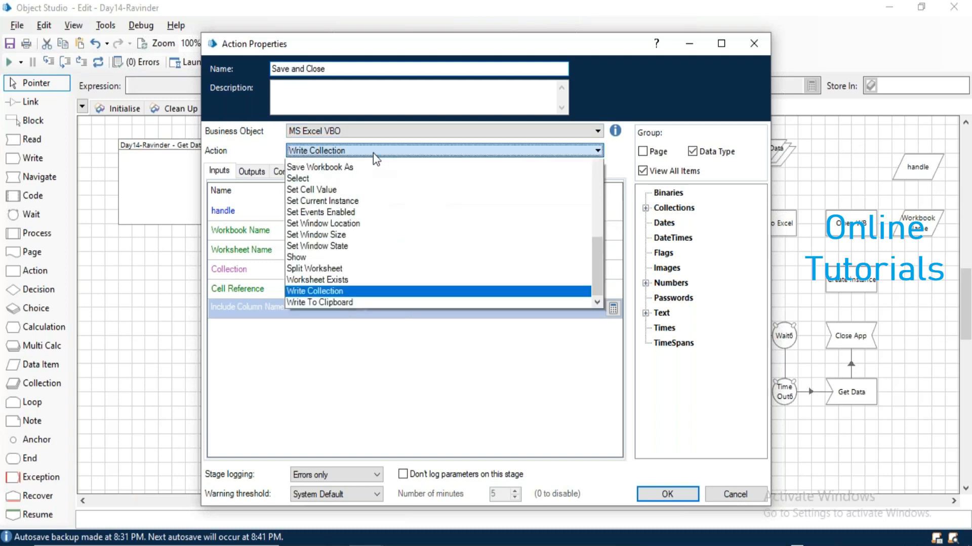
key("c")
key("Down")
key("Down")
key("Down")
key("Down")
key("Down")
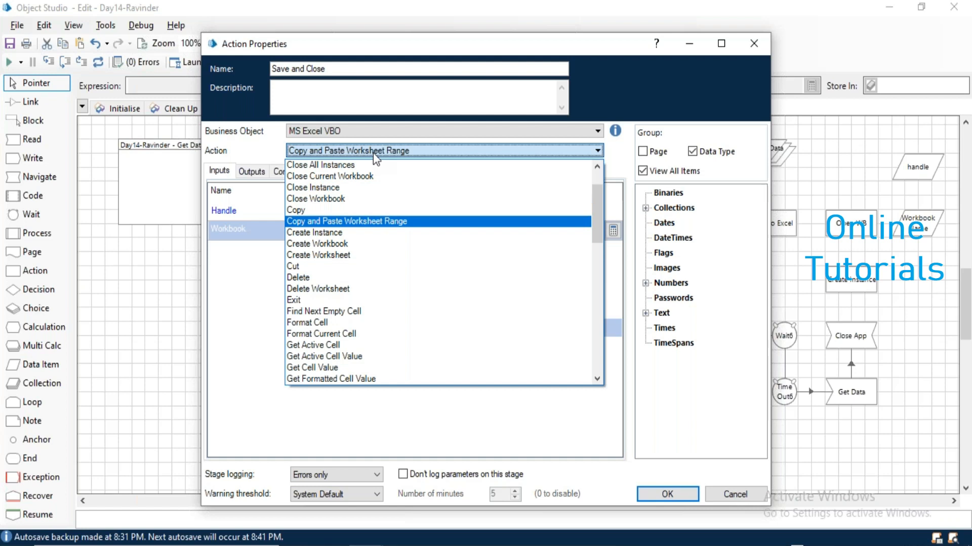
key("Up")
key("Up")
key("Return")
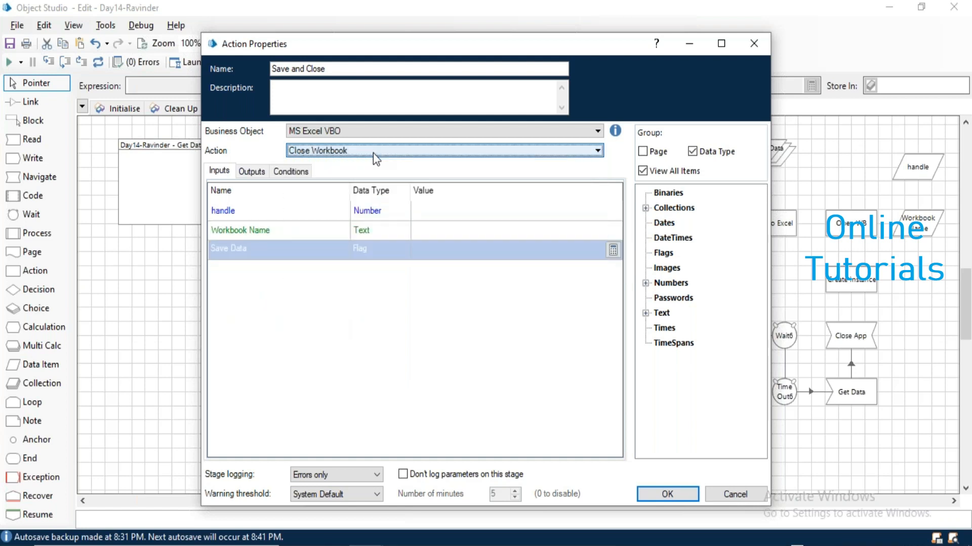
Map the handle and Workbook Name data items to their inputs and set Save Data to True.
double_click(670, 282)
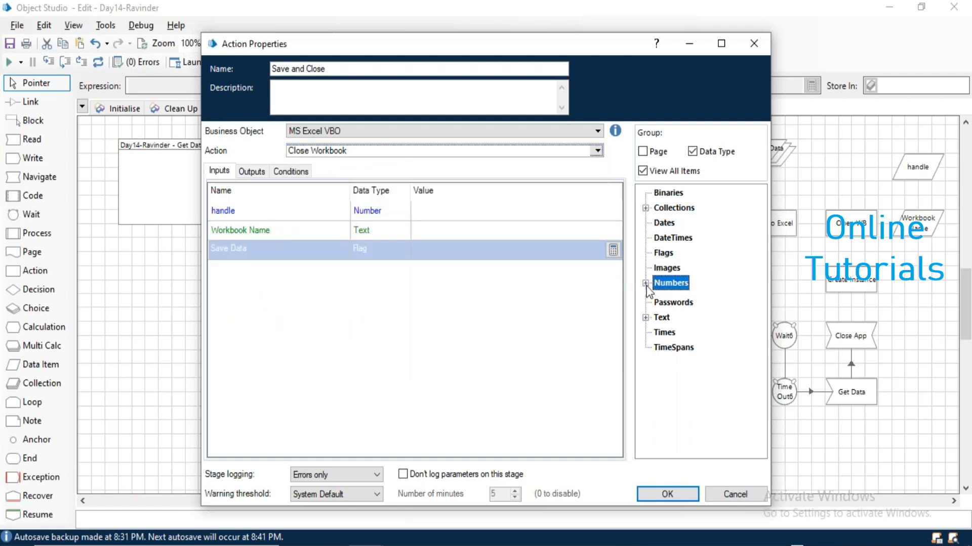
left_click_drag(680, 329, 482, 212)
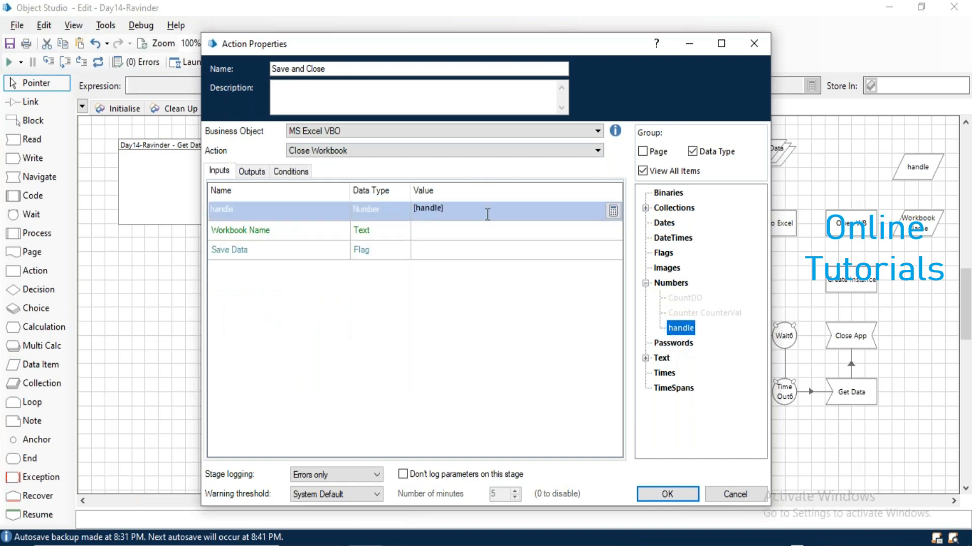
left_click(645, 358)
left_click_drag(684, 374, 447, 233)
left_click(439, 251)
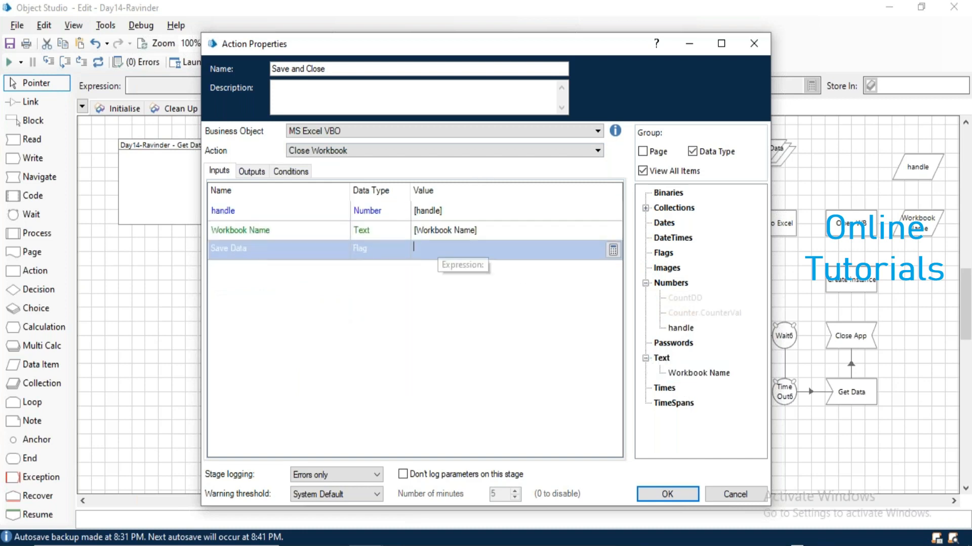
type("True")
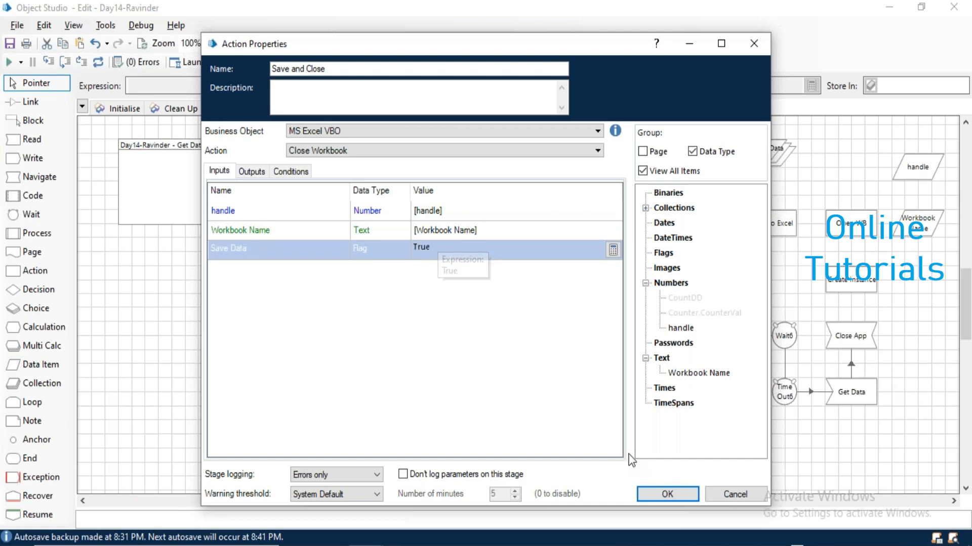
left_click(676, 494)
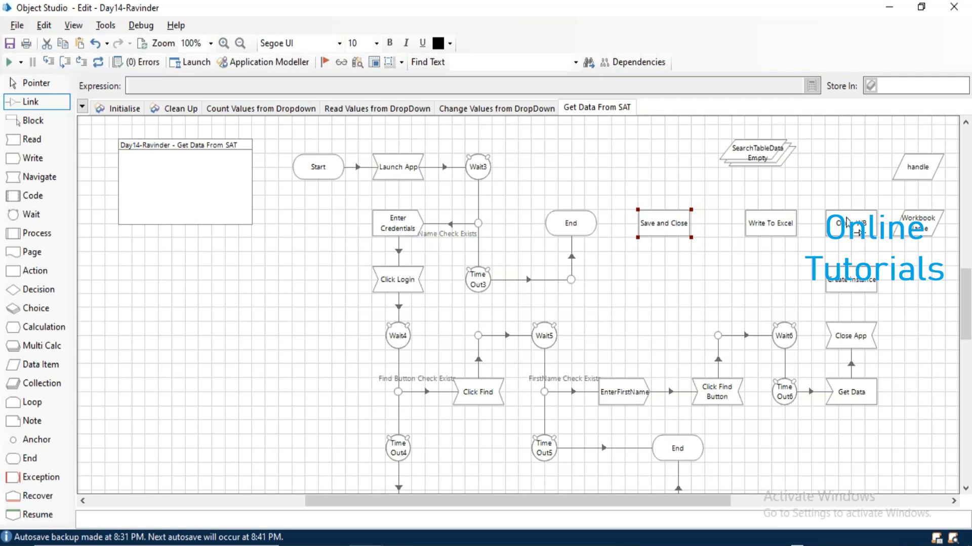
Link Open WB to Write To Excel and Save and Close to End.
double_click(854, 292)
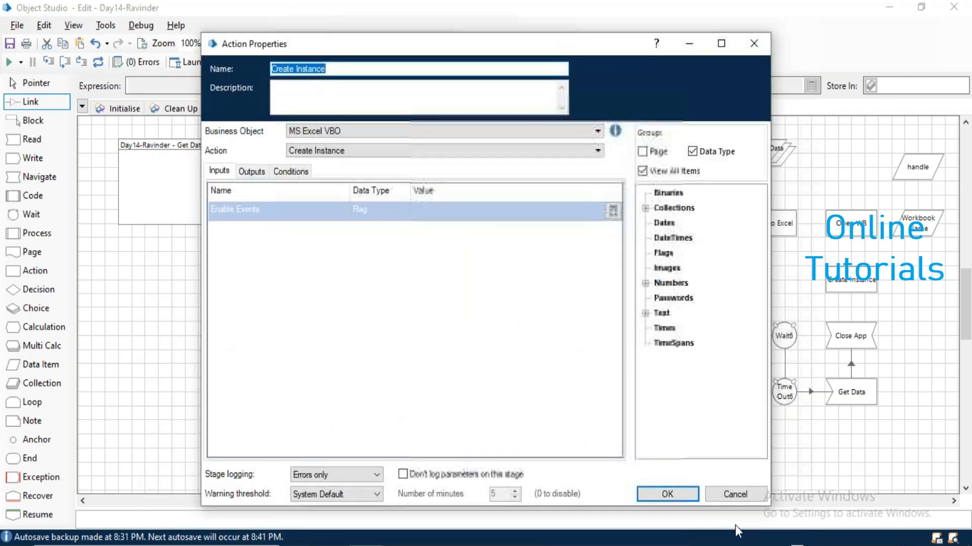
left_click(738, 499)
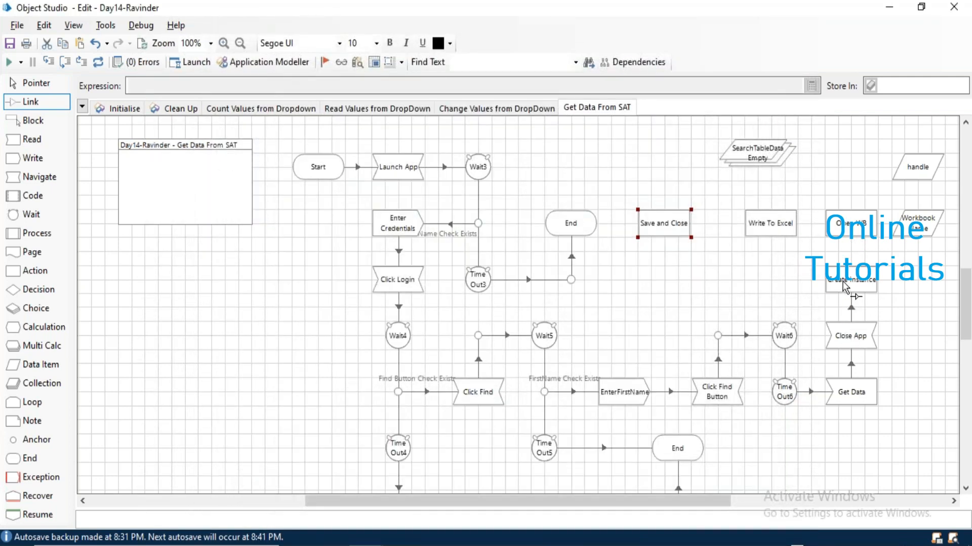
mouse_move(852, 233)
left_mouse_down()
mouse_move(781, 225)
mouse_move(681, 233)
left_mouse_up()
left_click_drag(663, 231, 584, 225)
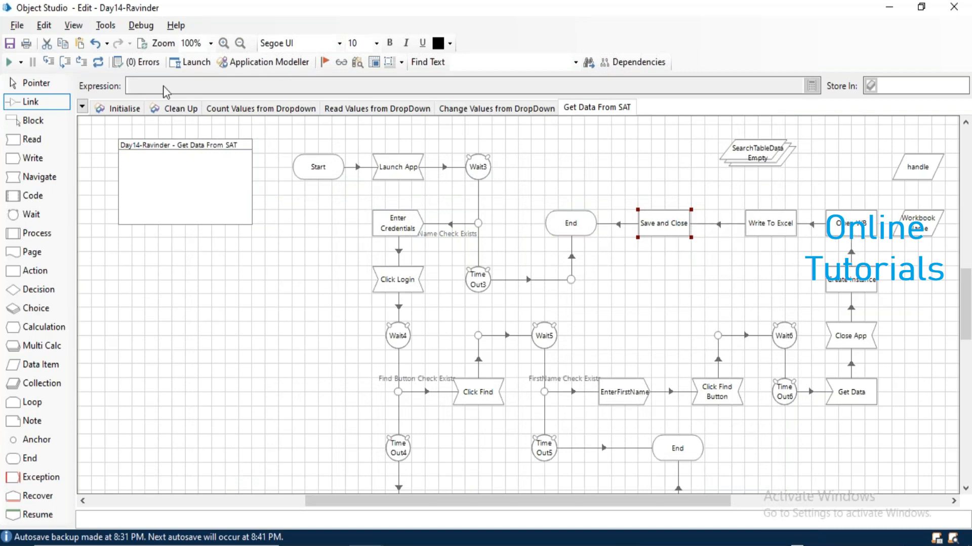
left_click(32, 88)
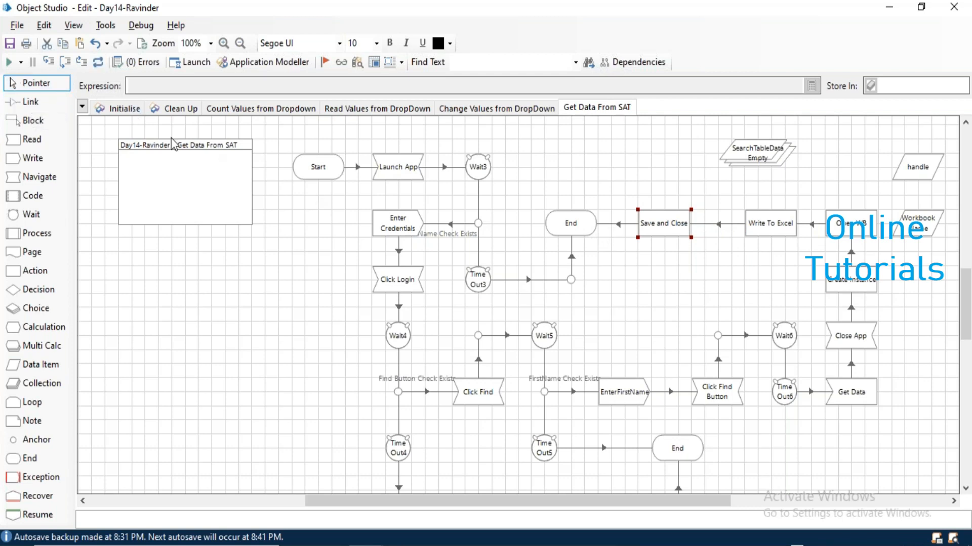
Run the Get Data From SAT page, check SearchTableData's current values, then reset the run.
left_click(9, 62)
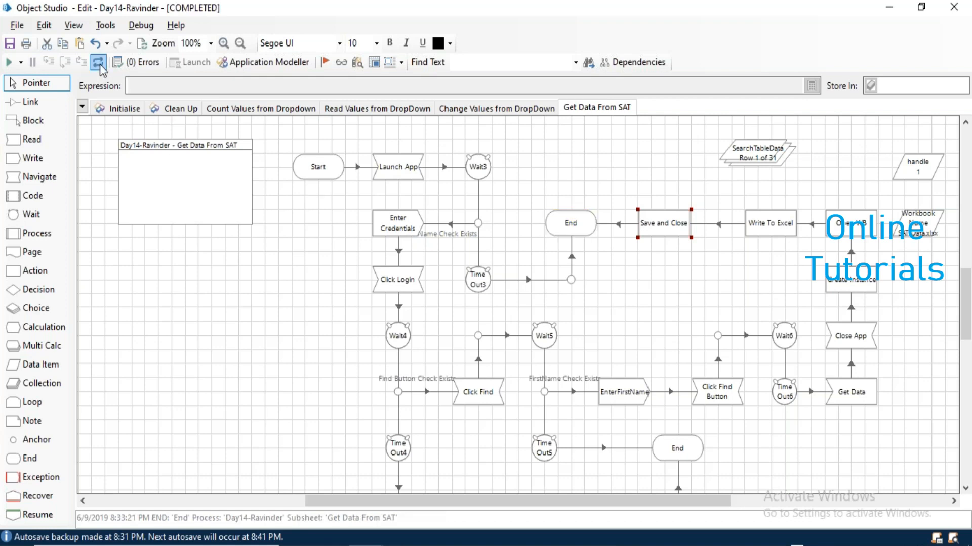
double_click(756, 152)
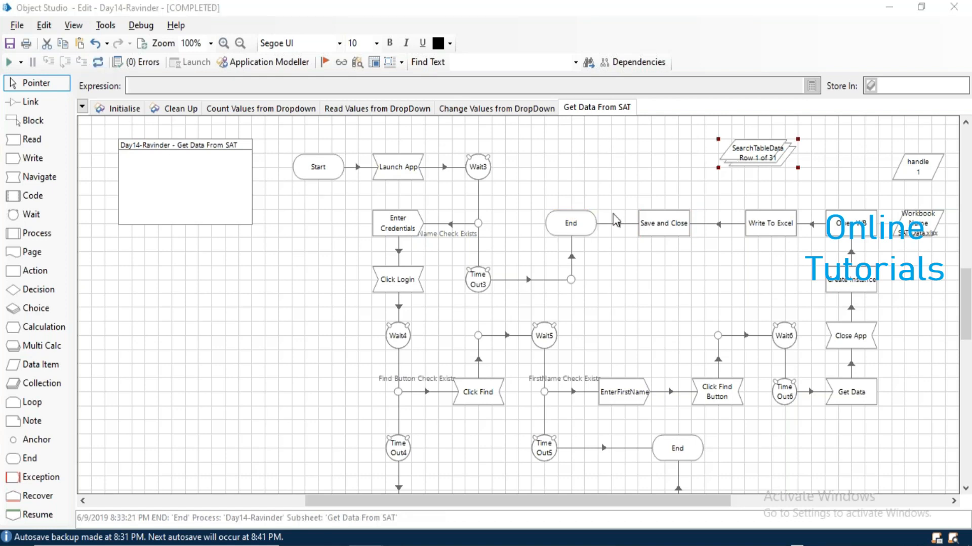
left_click(353, 134)
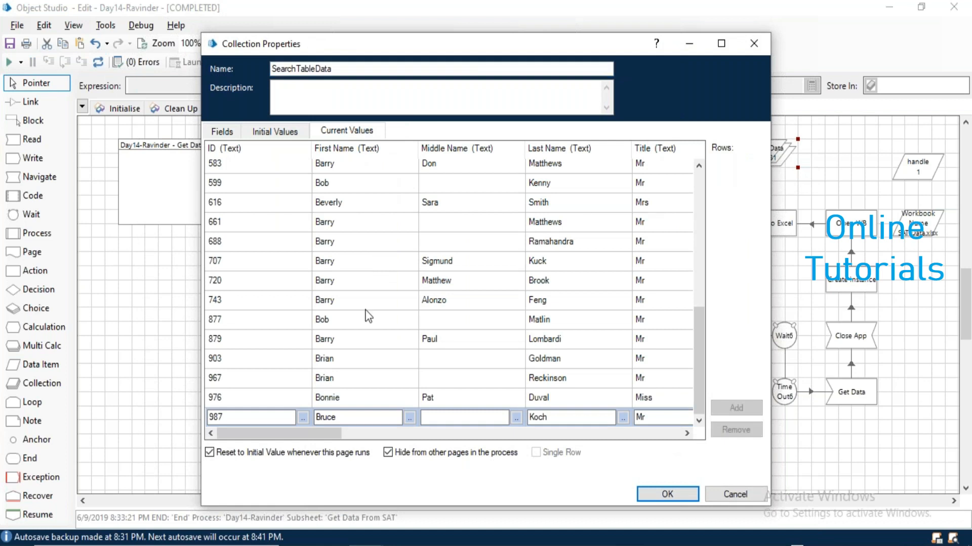
left_click(726, 493)
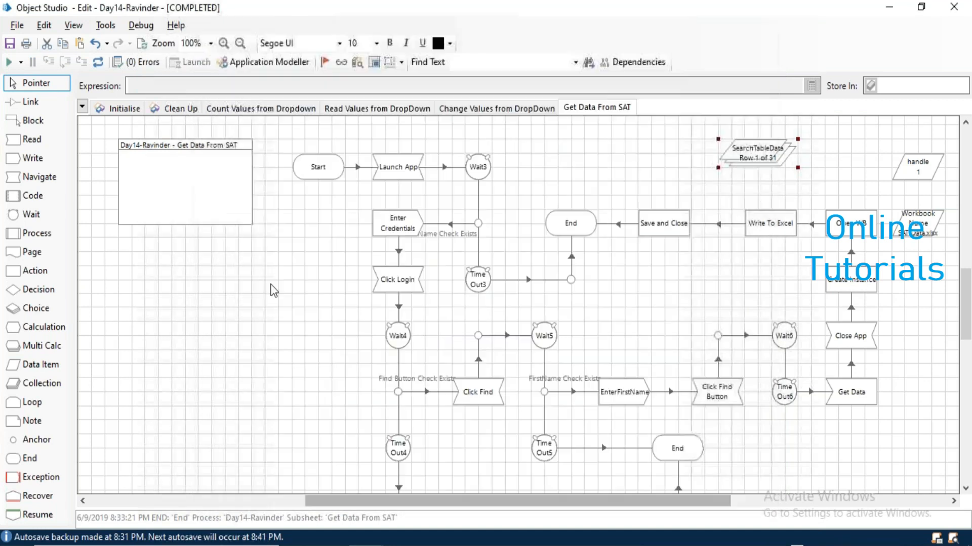
left_click(99, 65)
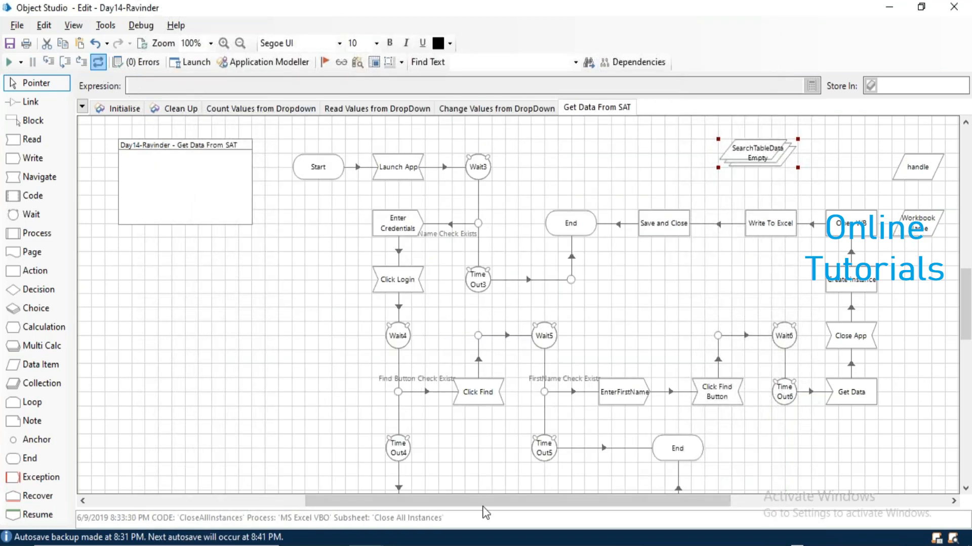
key("alt+Tab")
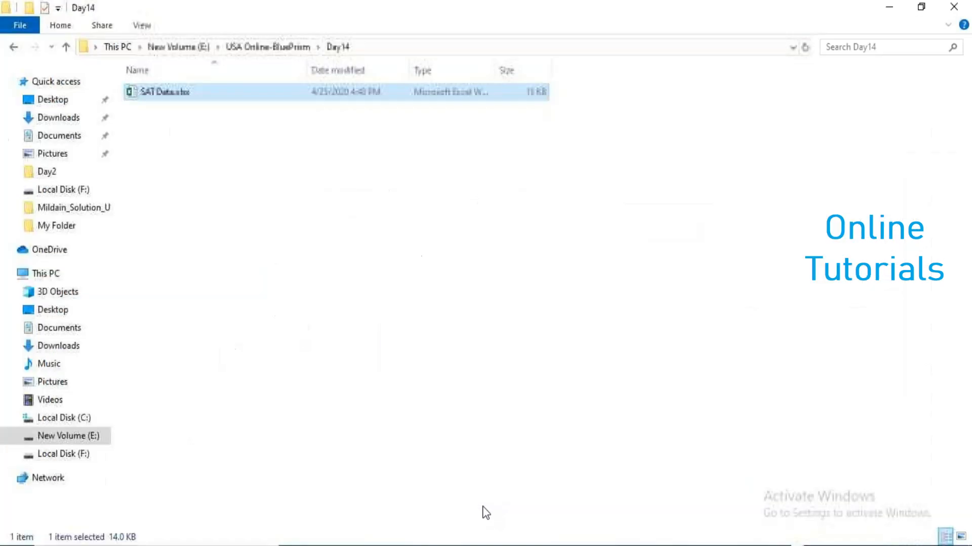
Open SAT Data.xlsx from the Day14 folder.
double_click(164, 94)
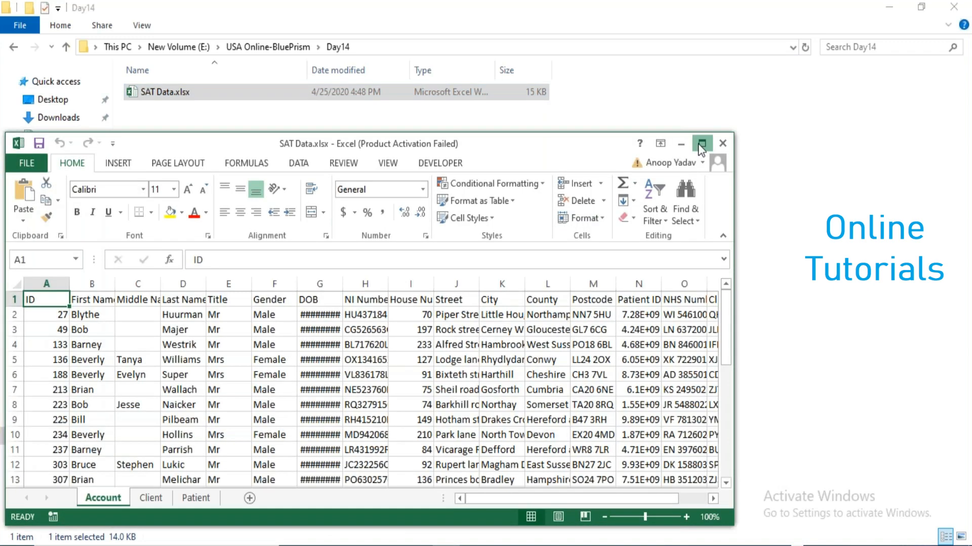
Maximize Excel, dismiss the activation prompt, and auto-fit all columns on the Account sheet.
left_click(701, 144)
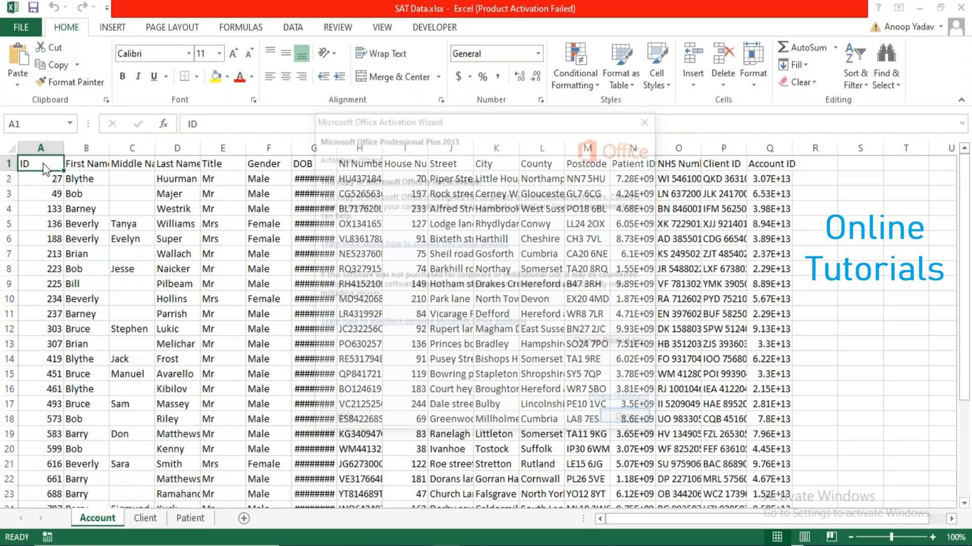
left_click(650, 117)
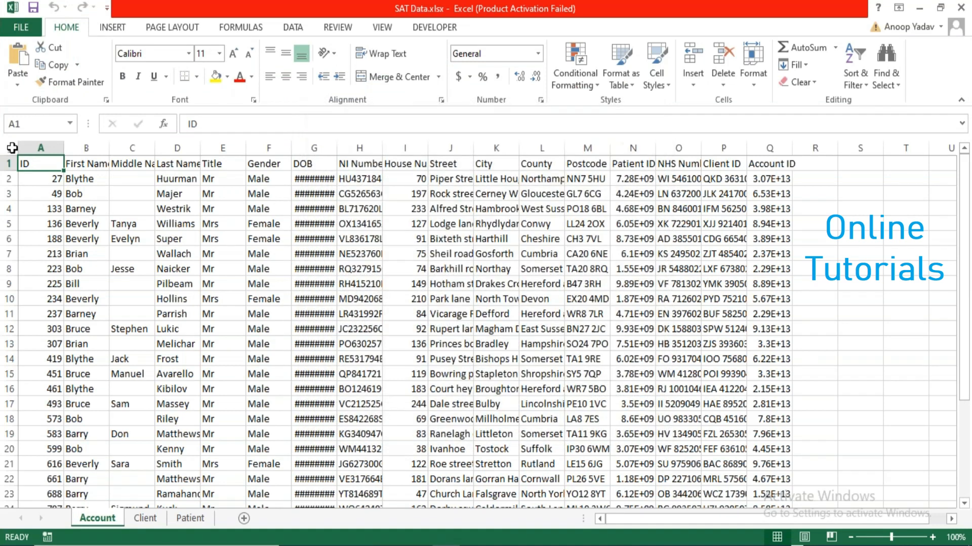
left_click(11, 148)
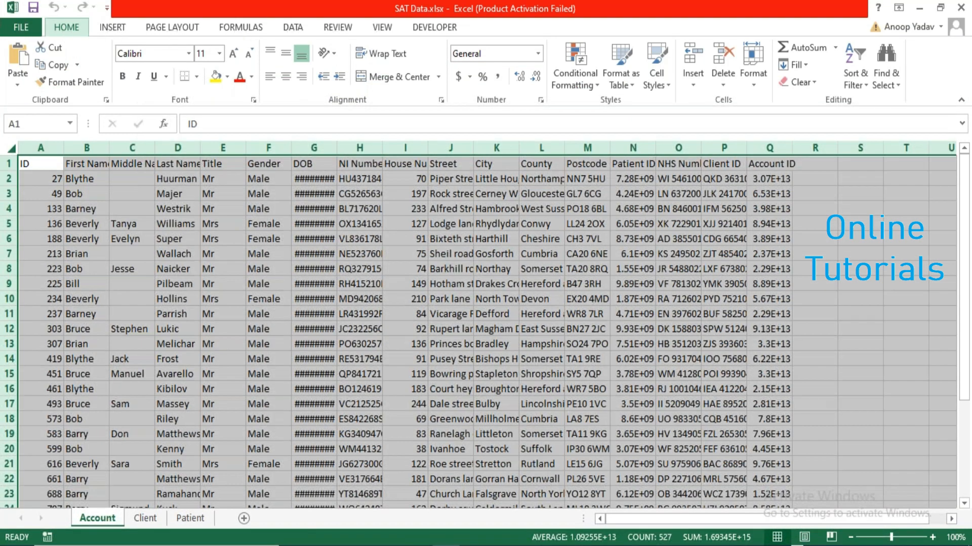
key("alt+h")
key("o")
key("i")
left_click(123, 163)
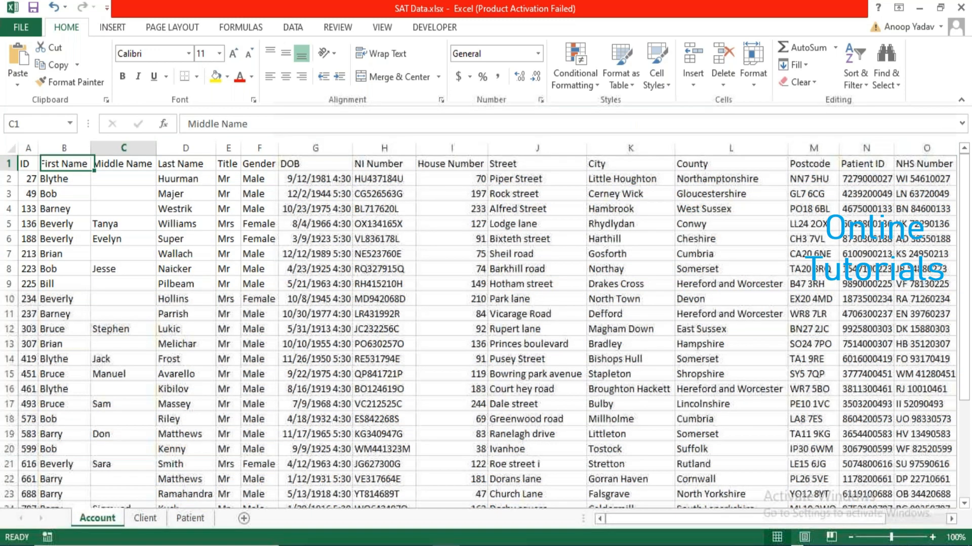
Check the Account ID in Q2, delete the A1:Q32 data, then undo and save.
key("Right")
key("Right")
key("Right")
key("Right")
key("Right")
key("Right")
key("Right")
key("Right")
key("Right")
key("Right")
key("Right")
key("Right")
key("Right")
key("Right")
key("Right")
left_click(860, 179)
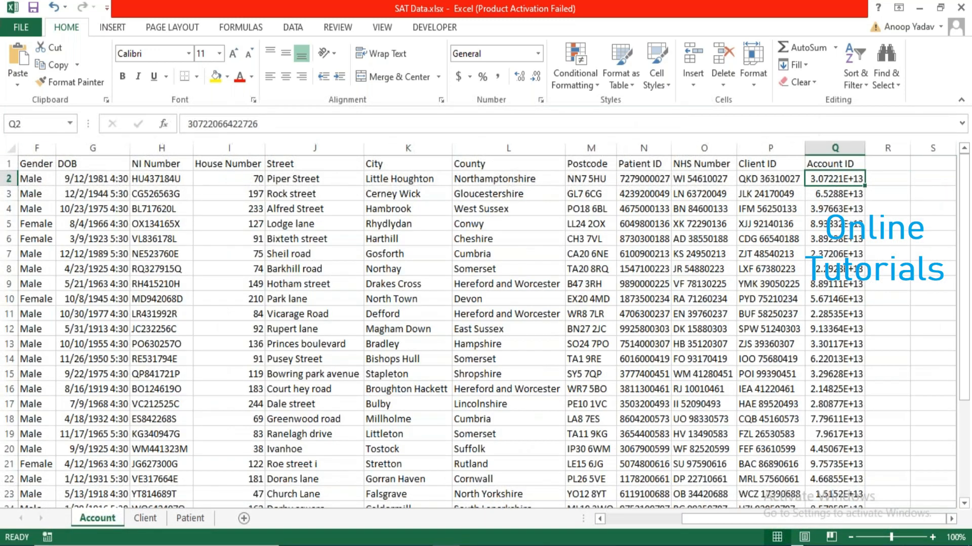
key("Left")
key("Left")
key("Left")
key("Left")
key("Left")
key("Left")
key("ctrl+Home")
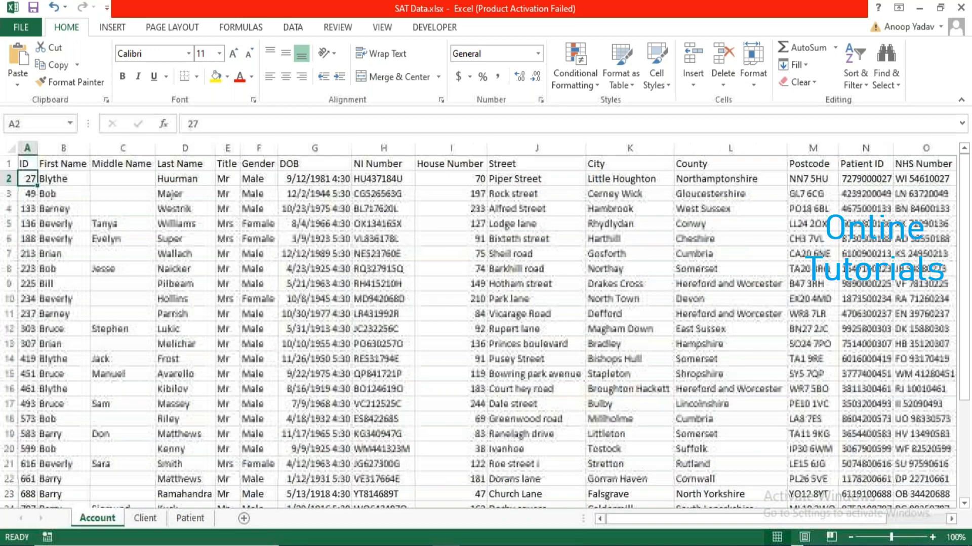
key("ctrl+shift+End")
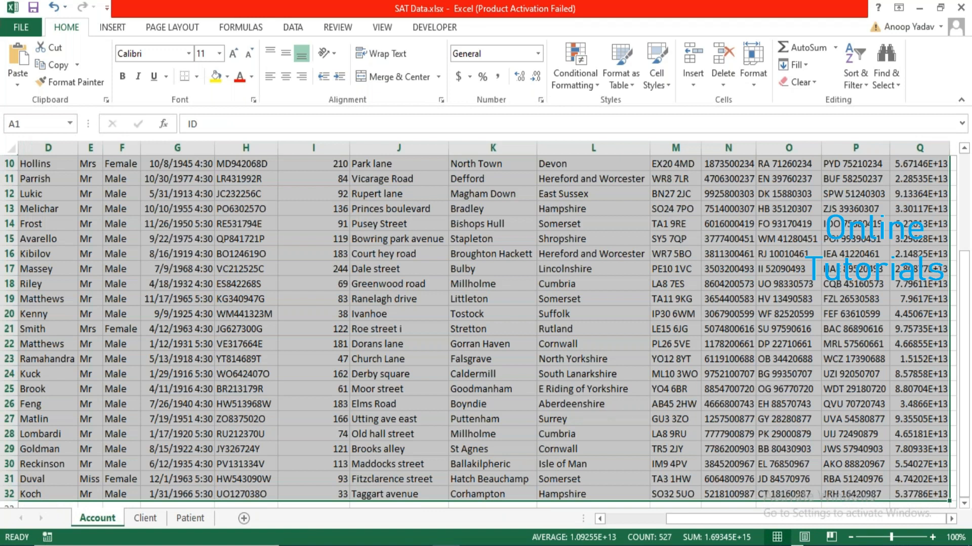
key("Delete")
left_click(27, 163)
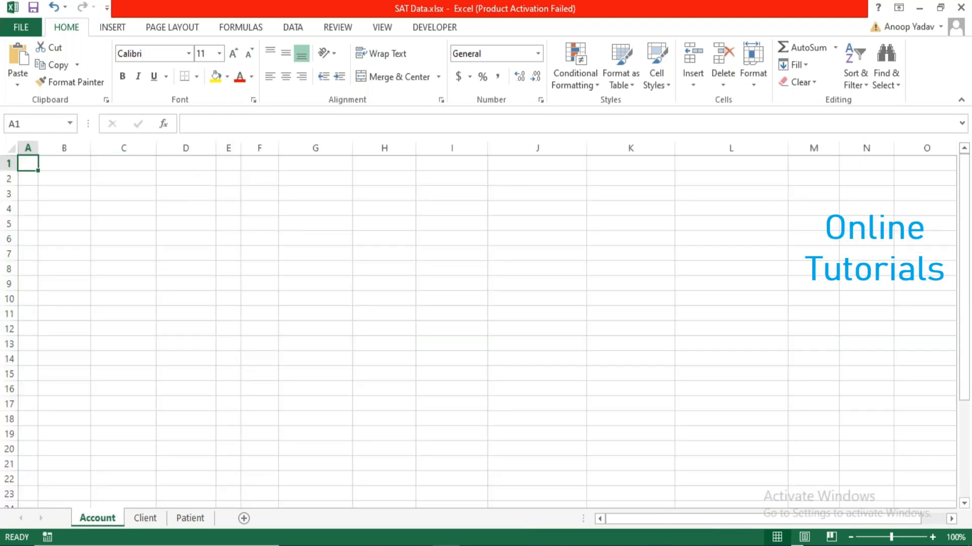
key("ctrl+z")
key("ctrl+s")
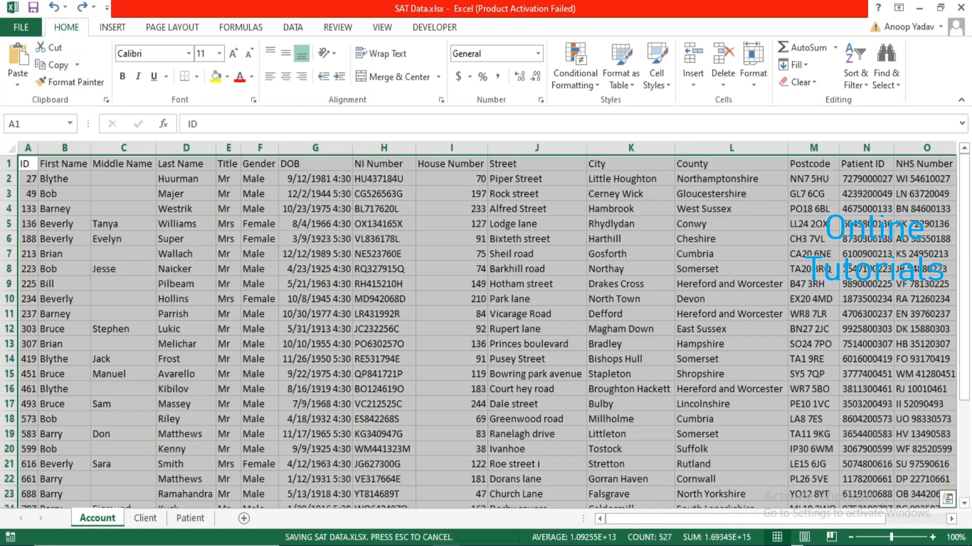
left_click(28, 163)
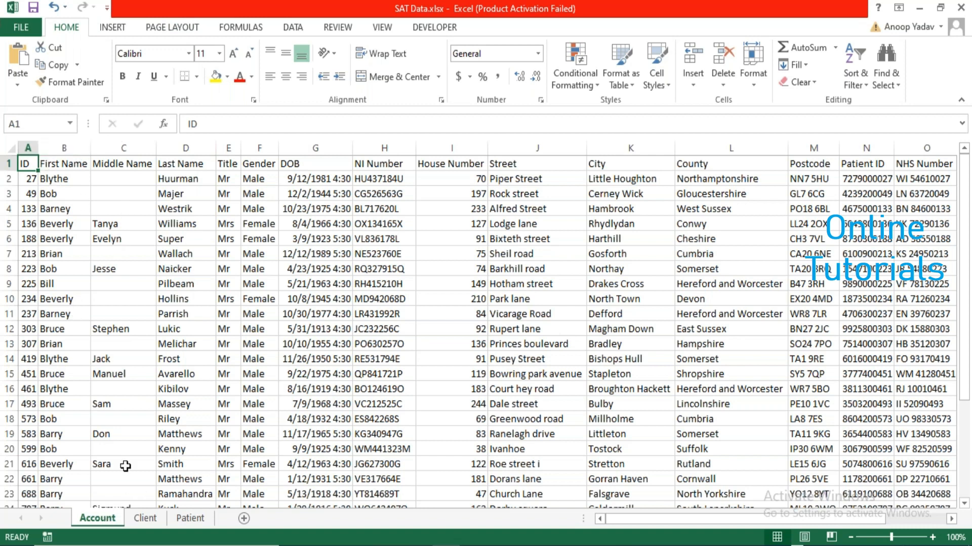
Confirm the Client and Patient sheets are empty and return to the Account sheet.
left_click(147, 521)
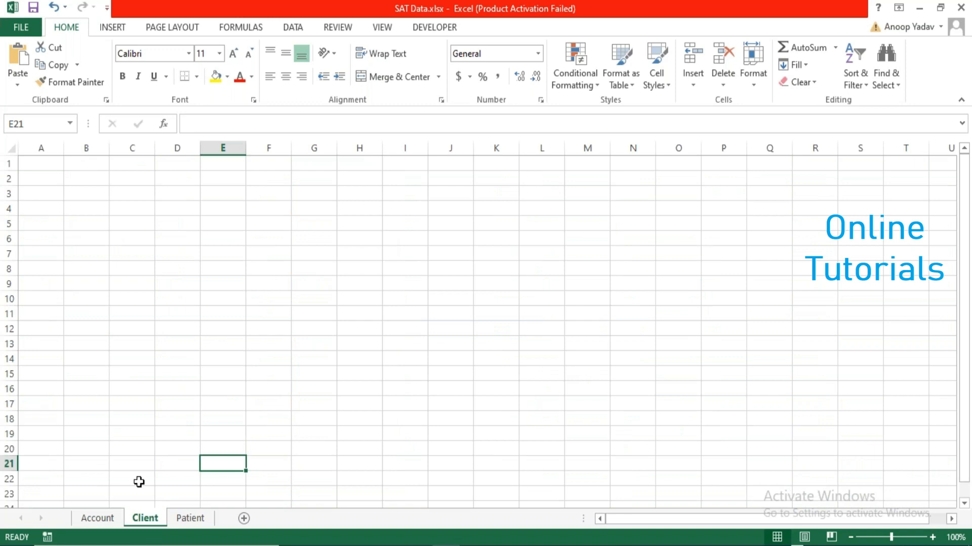
left_click(187, 518)
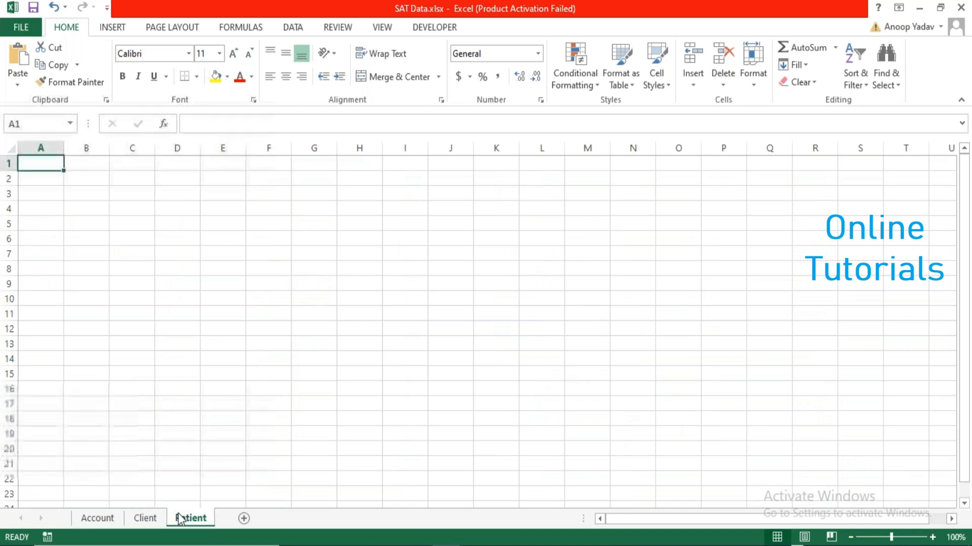
left_click(98, 522)
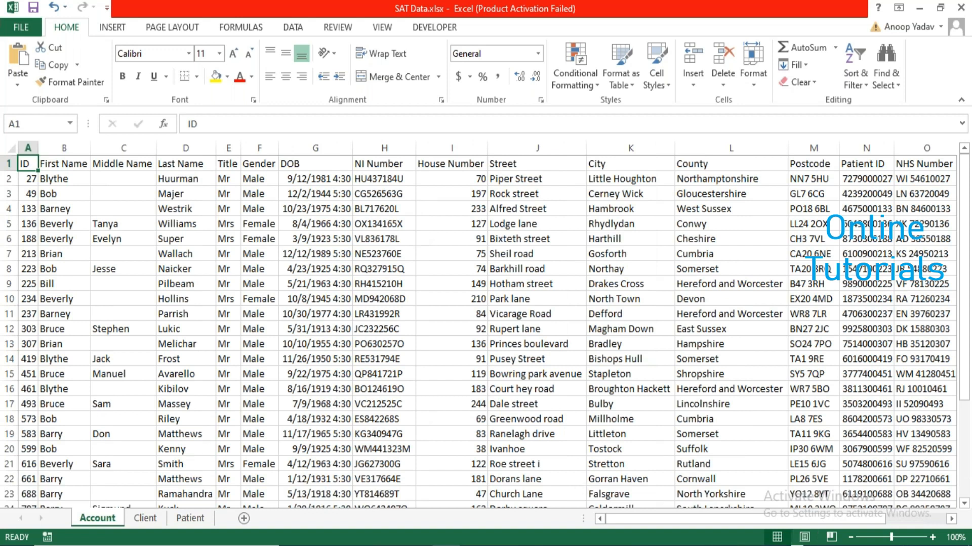
Save the Day14-Ravinder business object in Object Studio with the edit summary 'Save'.
mouse_move(372, 538)
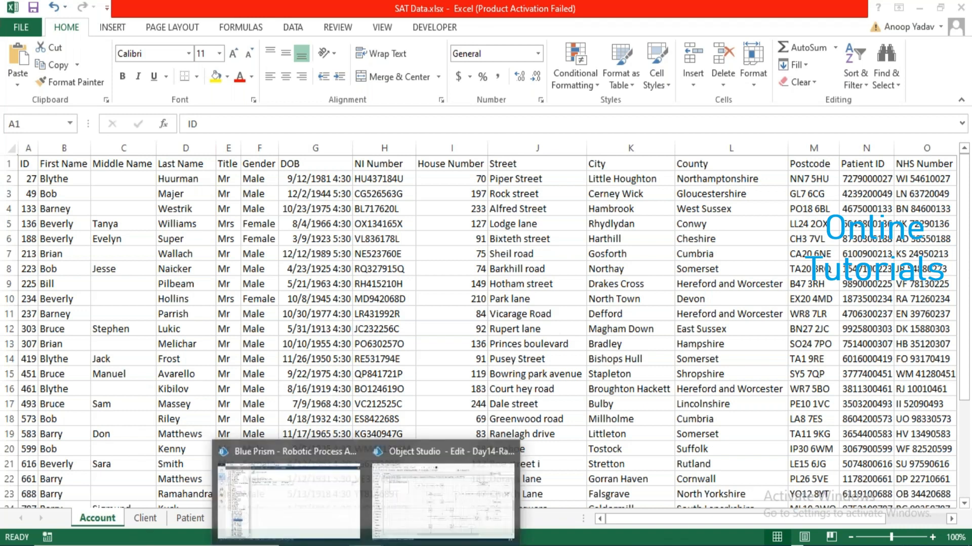
left_click(473, 485)
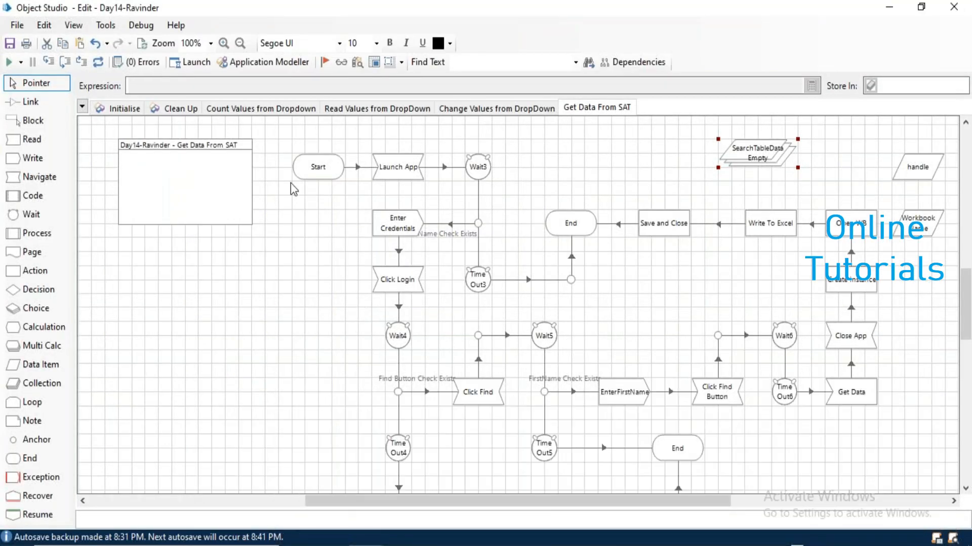
key("ctrl+s")
type("Save")
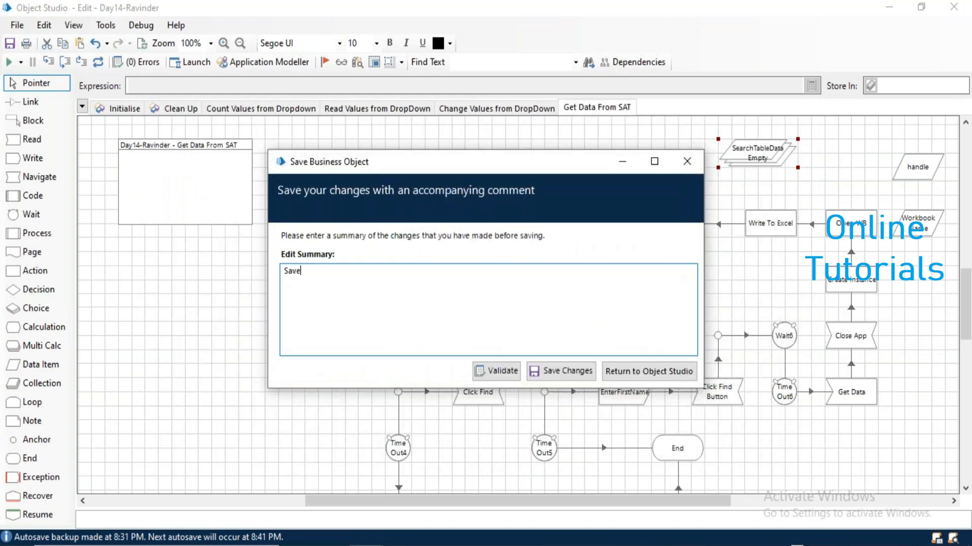
key("Return")
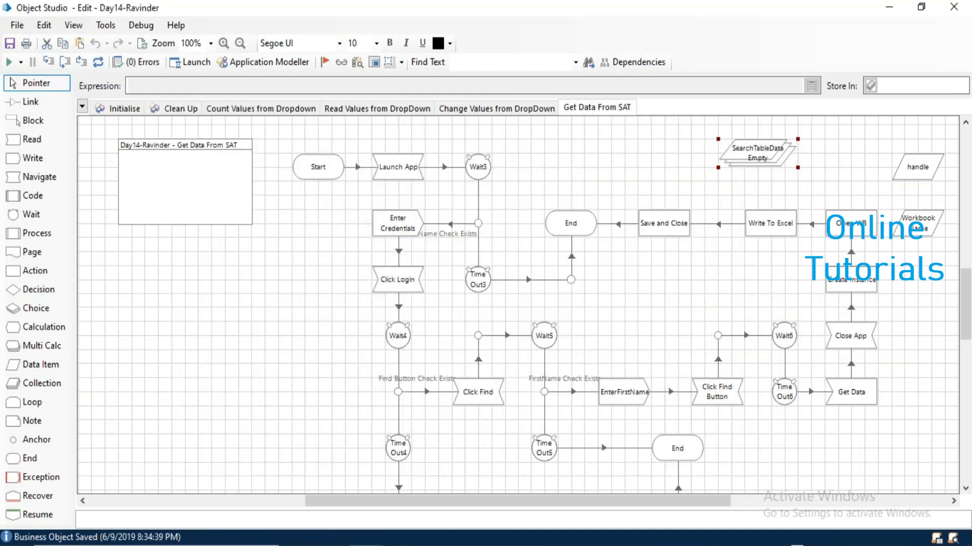